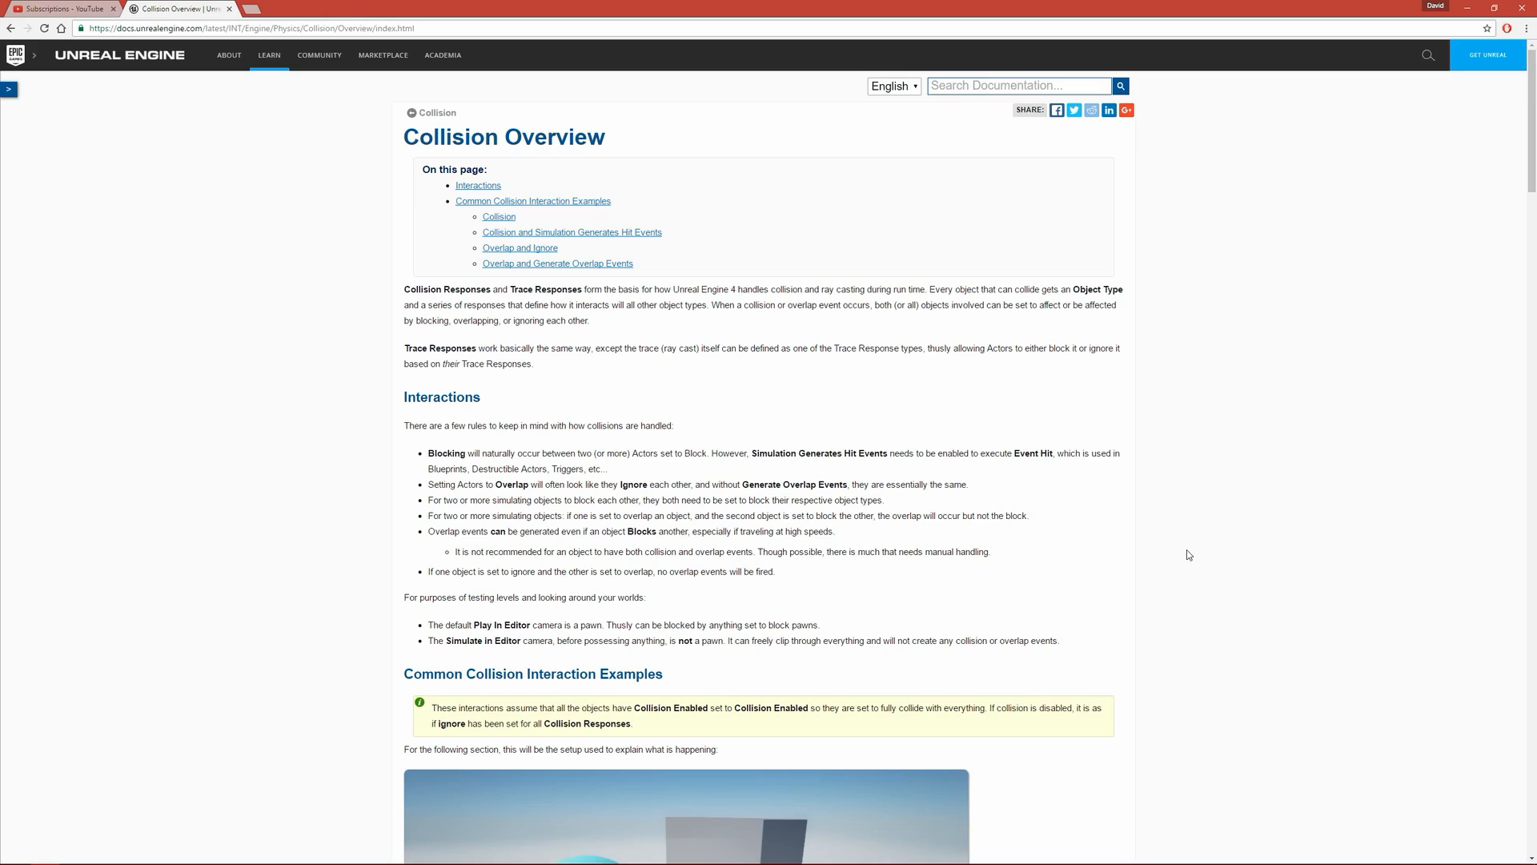
- Read the Collision Overview documentation, covering the interaction rules, the Collision example and the Simulation Generates Hit Events example
scroll(1116, 685, "down", 5)
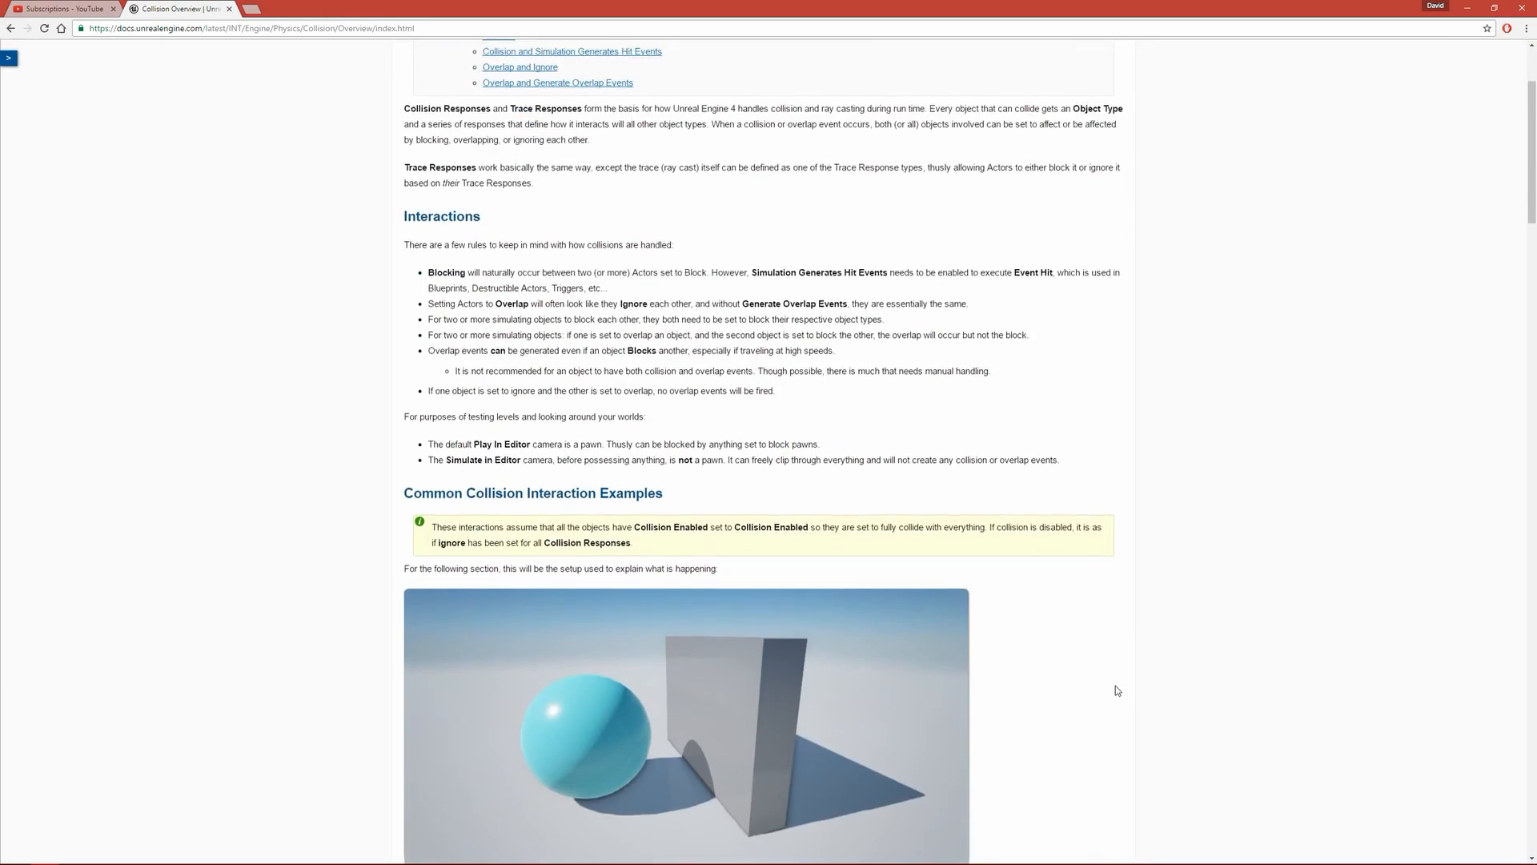
scroll(1118, 697, "down", 4)
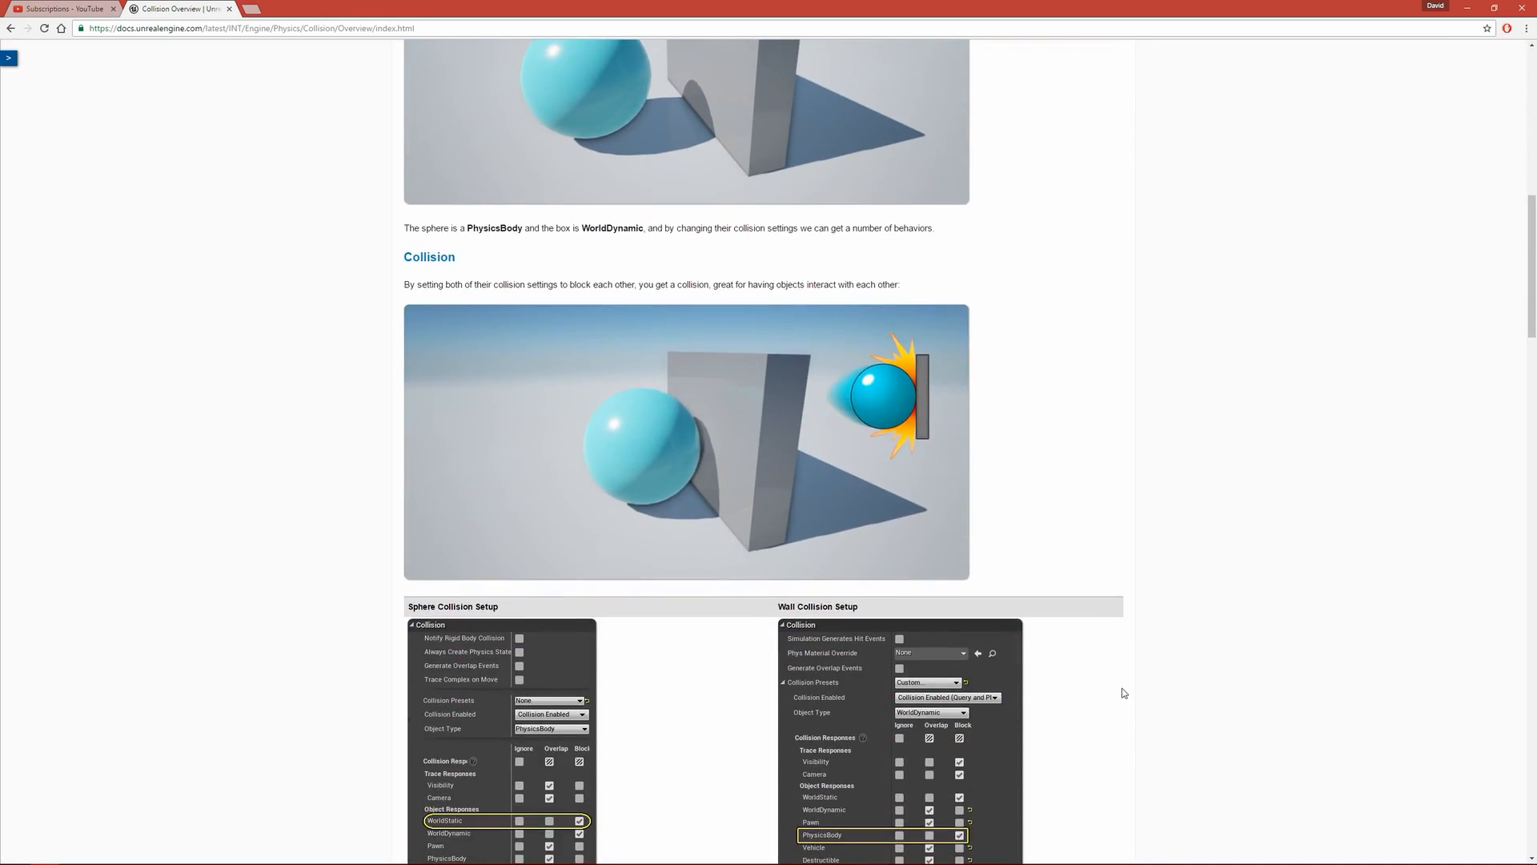
scroll(1122, 691, "down", 1)
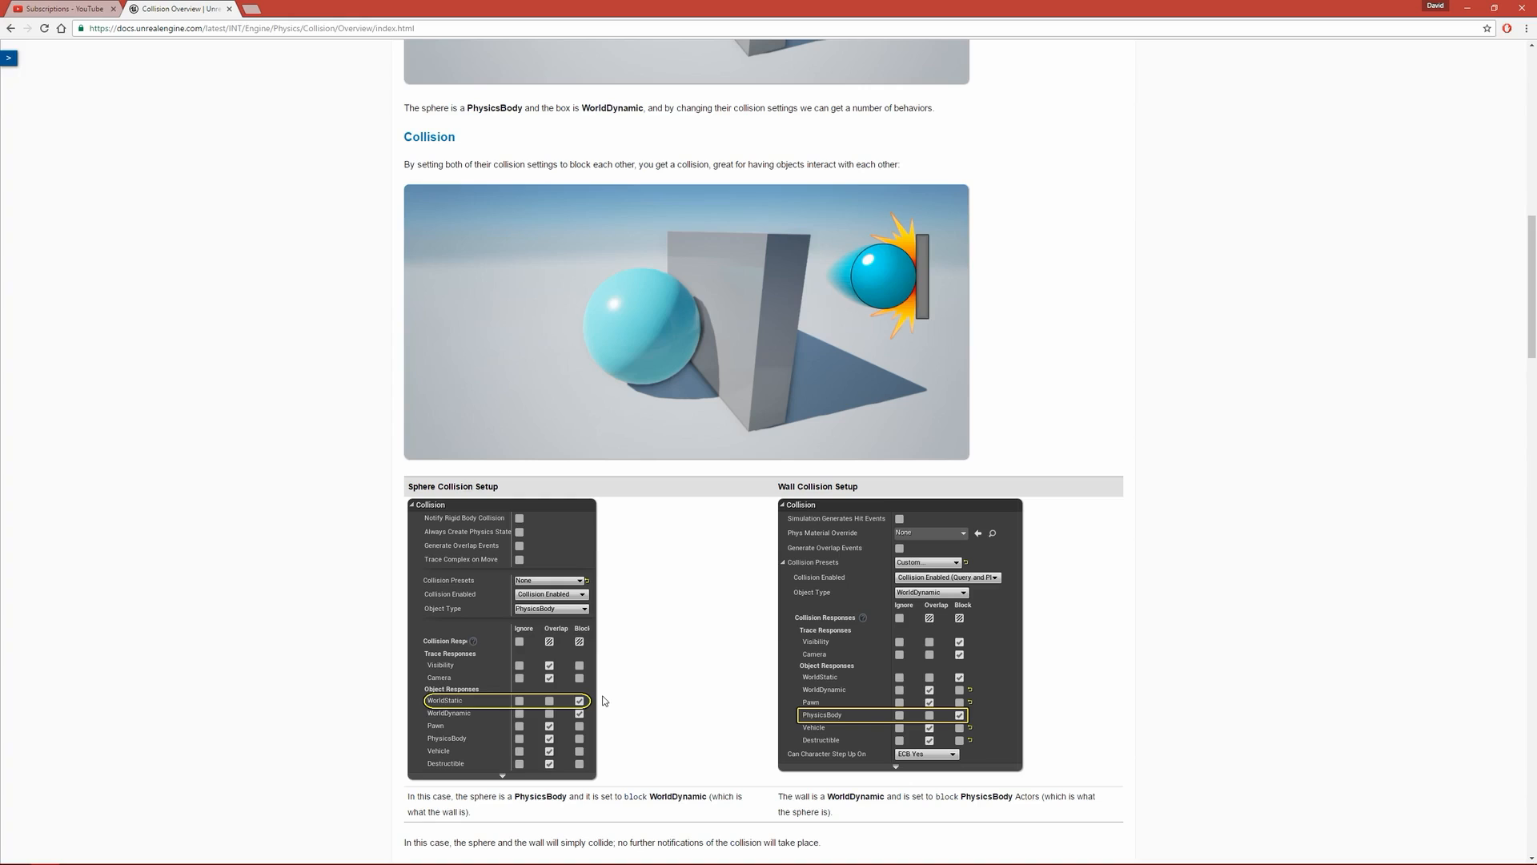
scroll(688, 680, "down", 6)
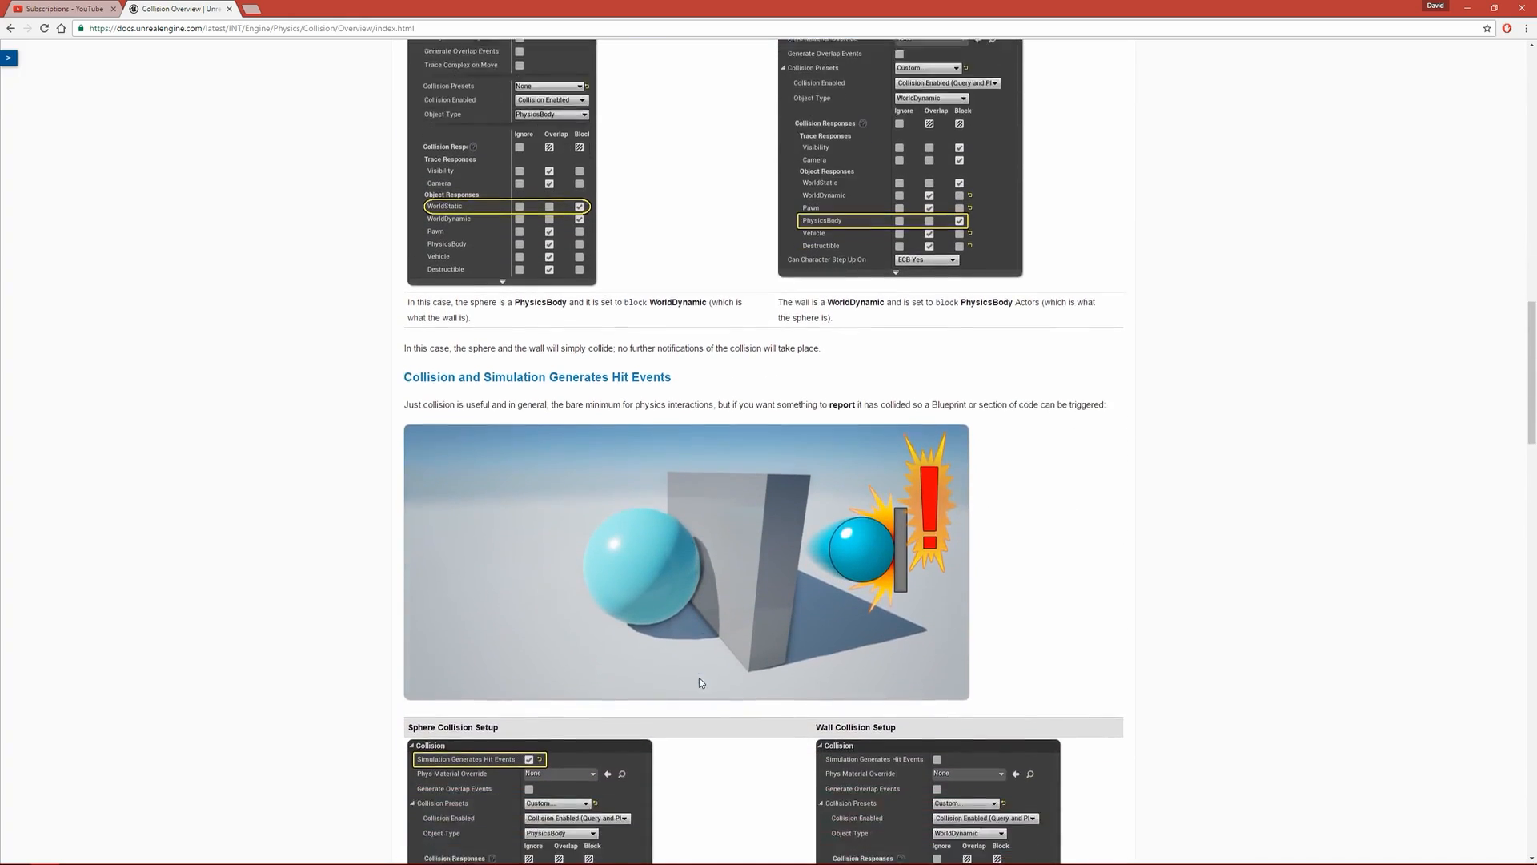
scroll(700, 681, "down", 3)
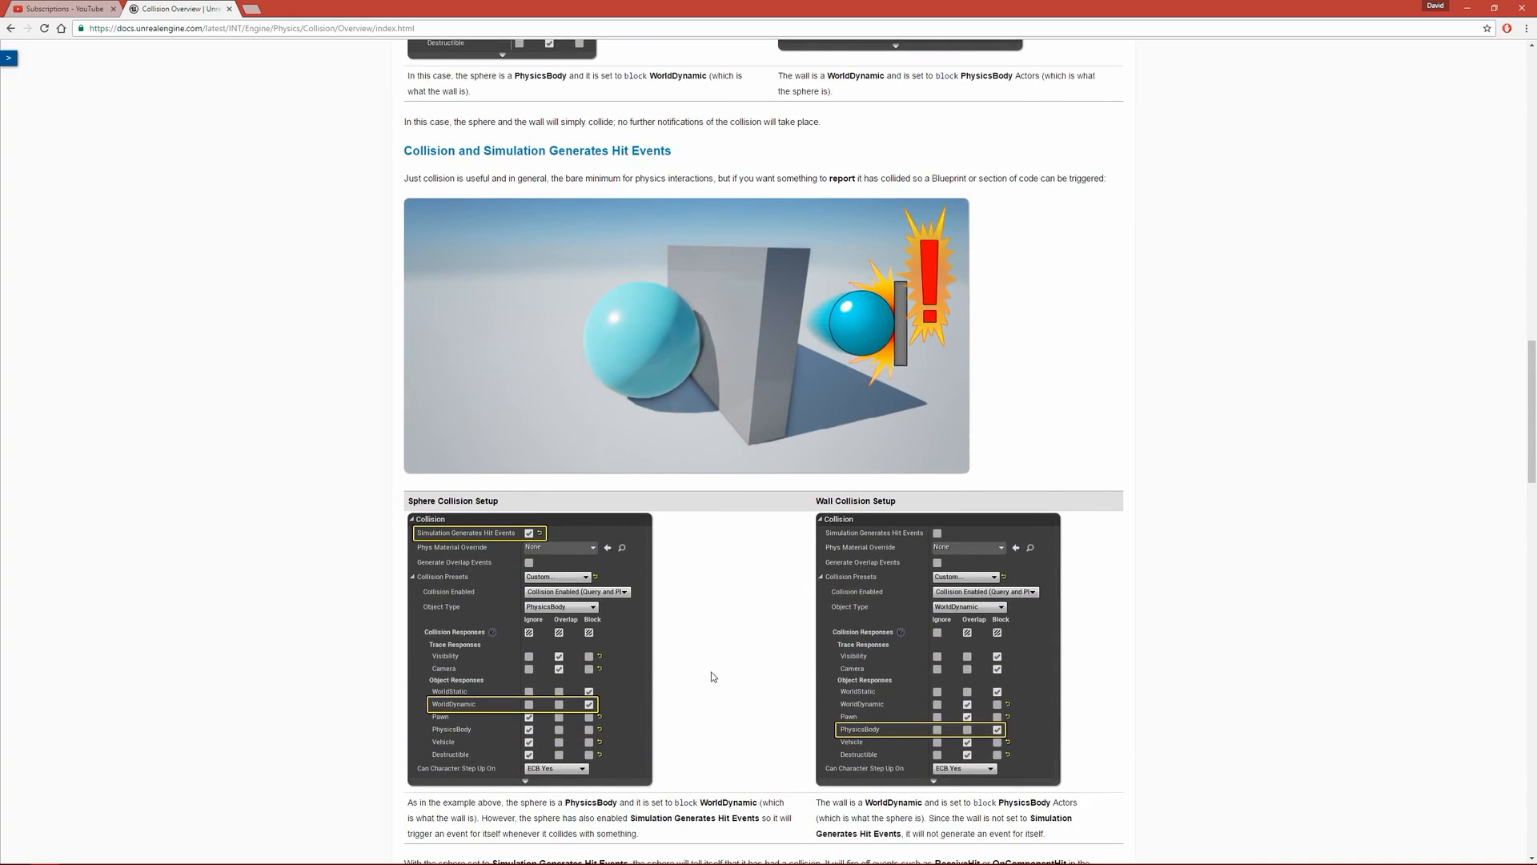
scroll(710, 680, "down", 10)
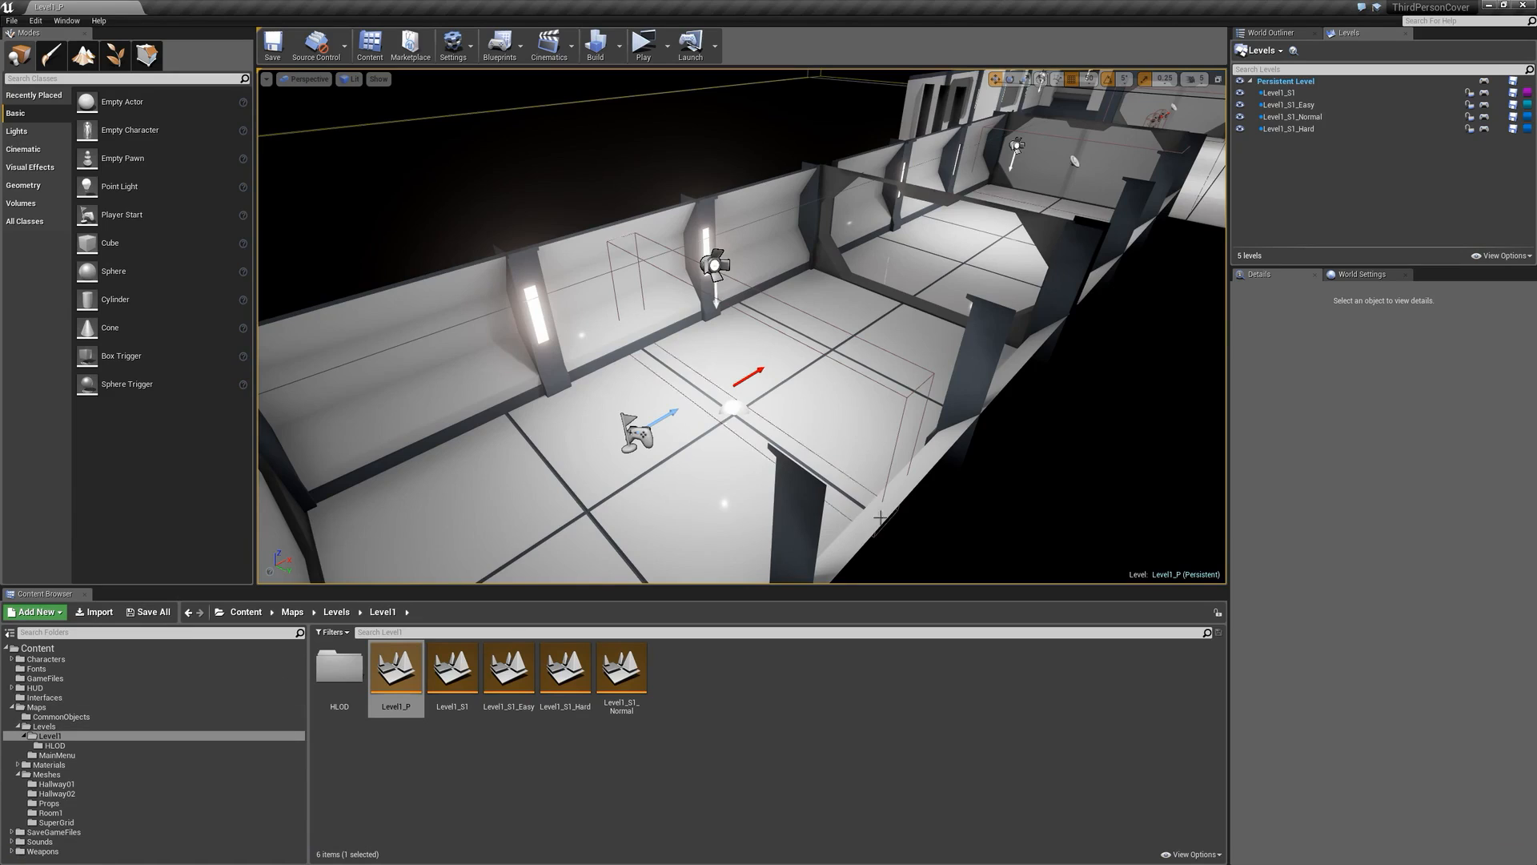
- Open the SaveGameCheckpoint_BP blueprint from the checkpoint actor in the level and show its components in the 3D viewport
left_click(733, 406)
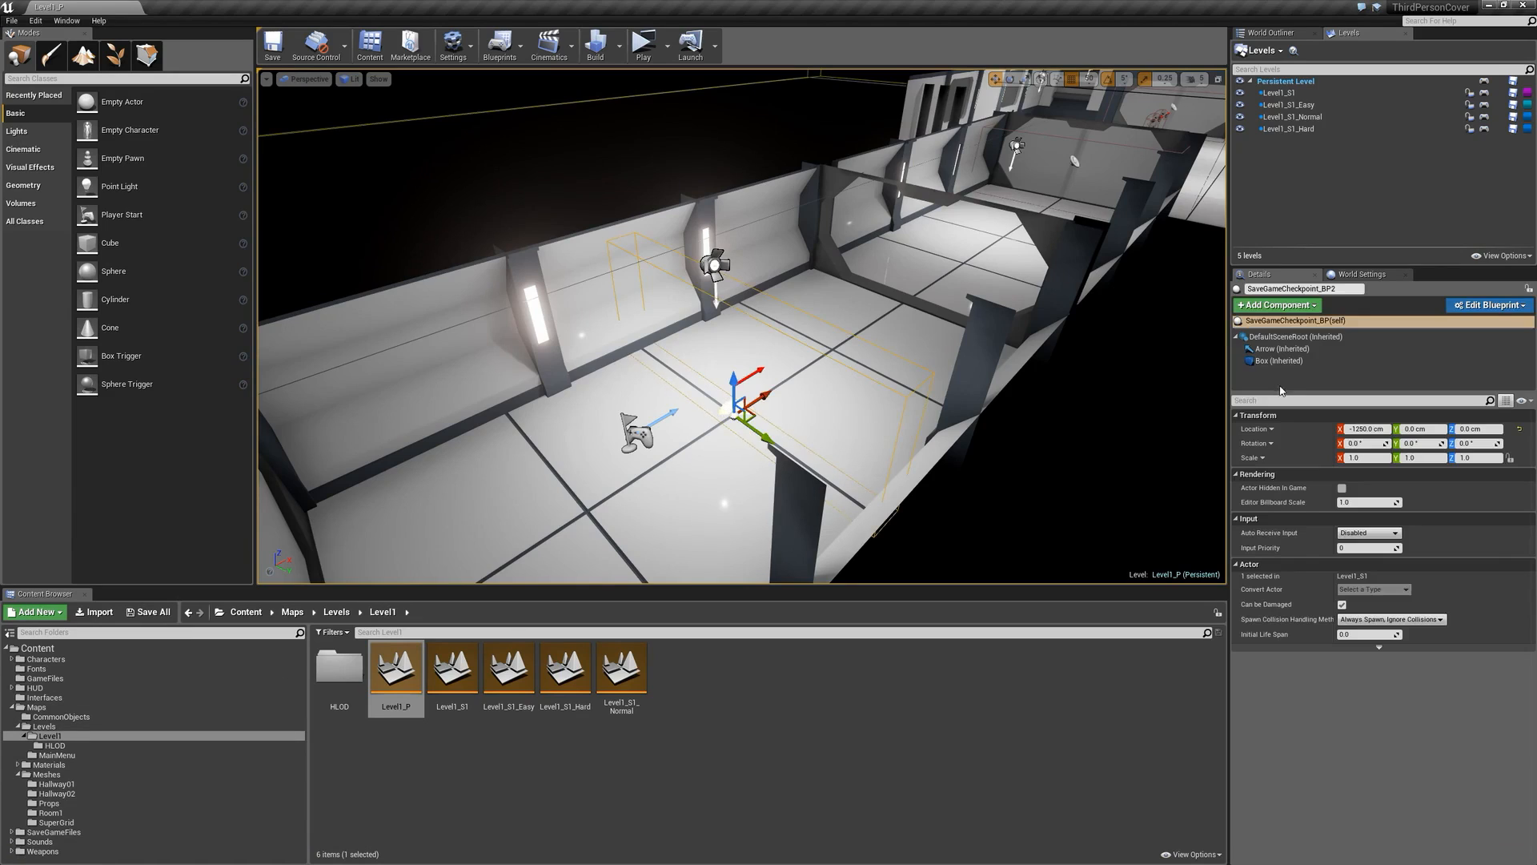
left_click(1500, 313)
left_click(1473, 332)
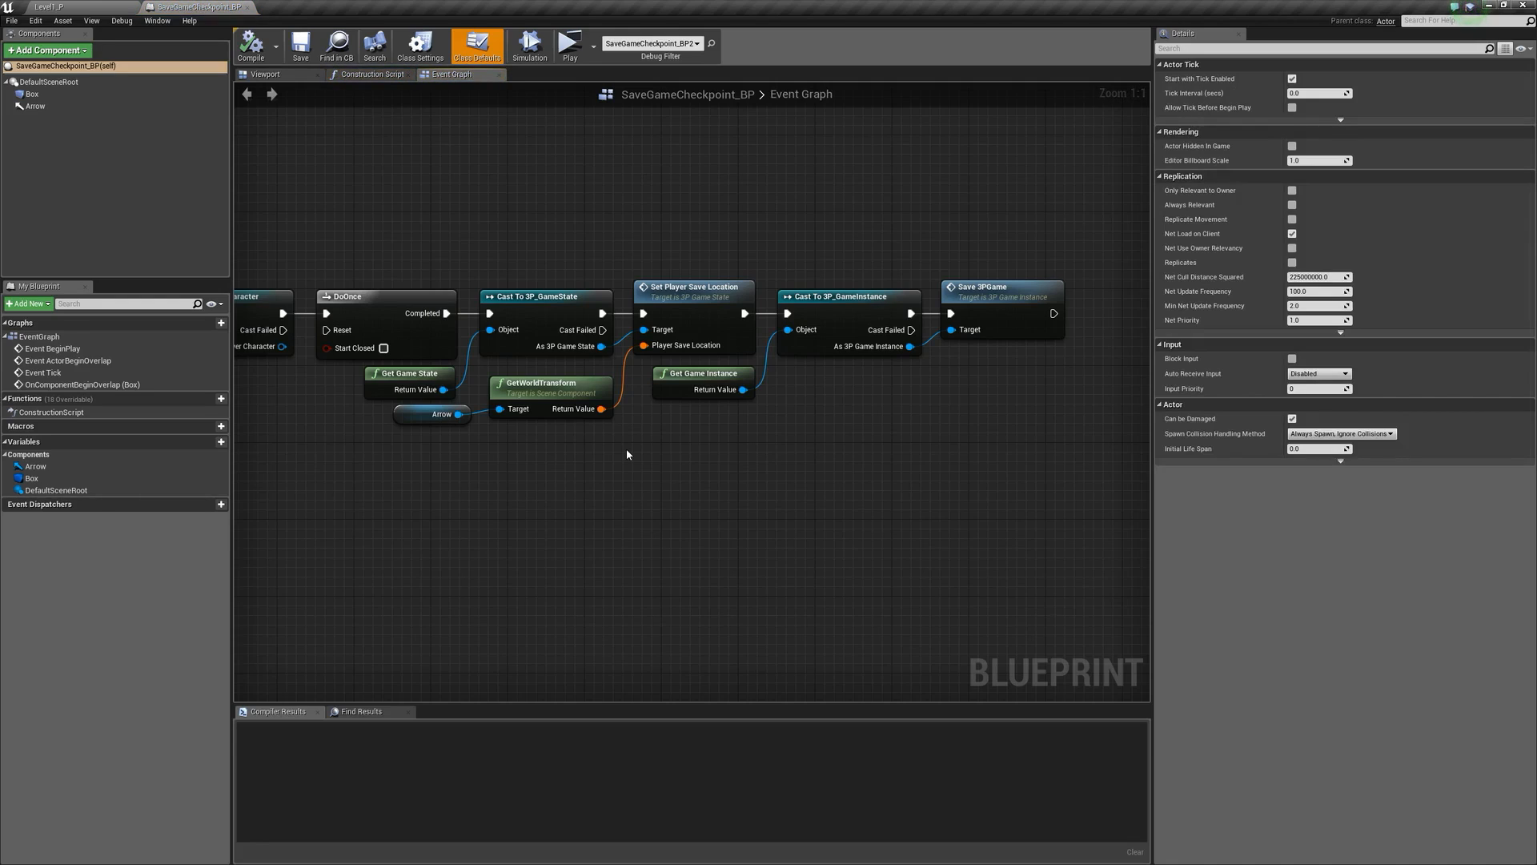
left_click(271, 74)
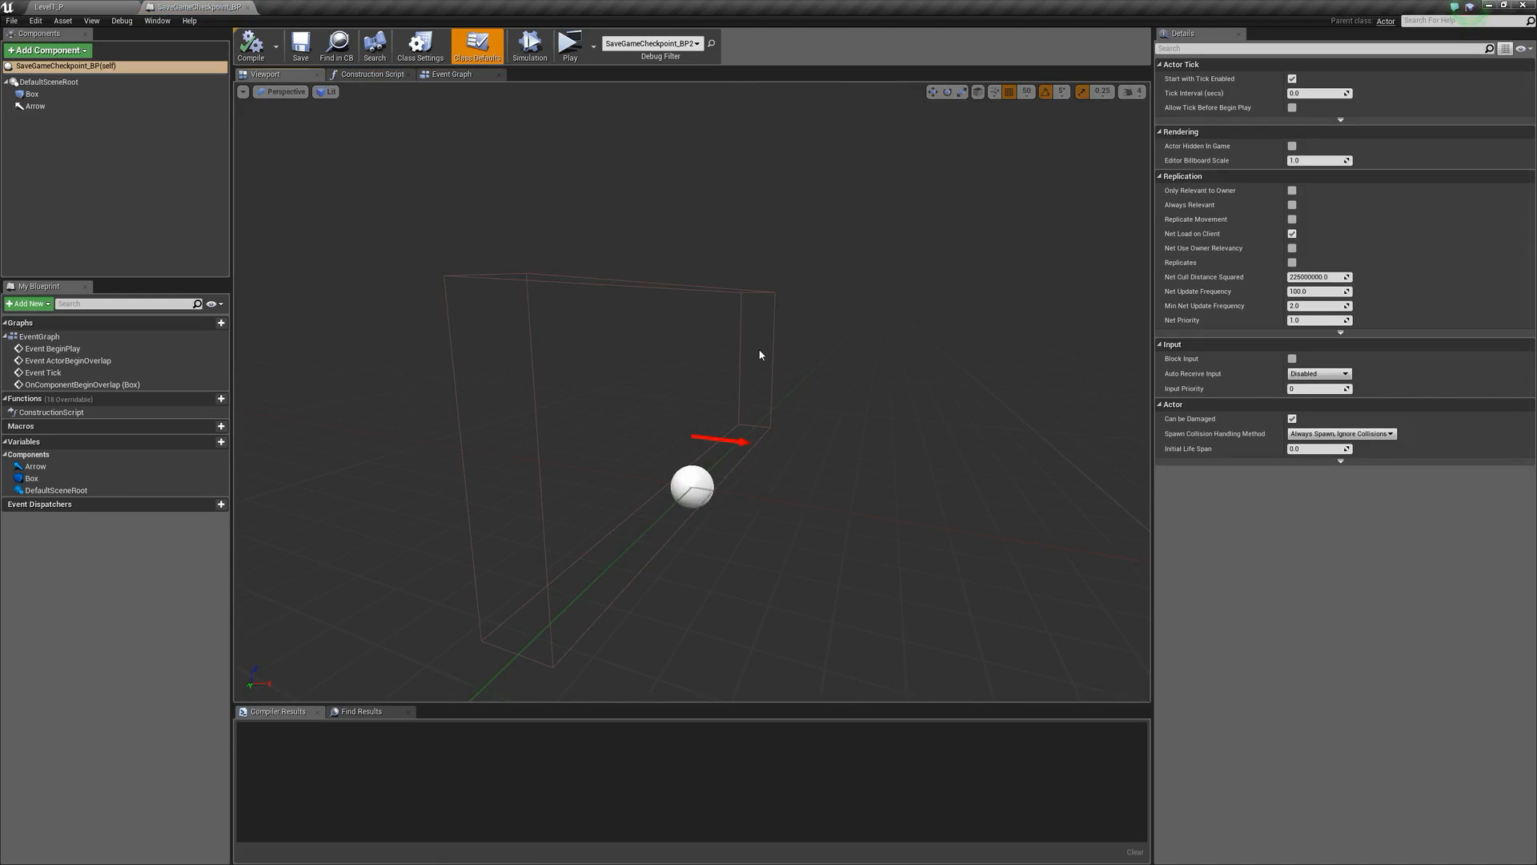
mouse_move(718, 392)
right_mouse_down()
mouse_move(632, 392)
mouse_move(718, 391)
right_mouse_up()
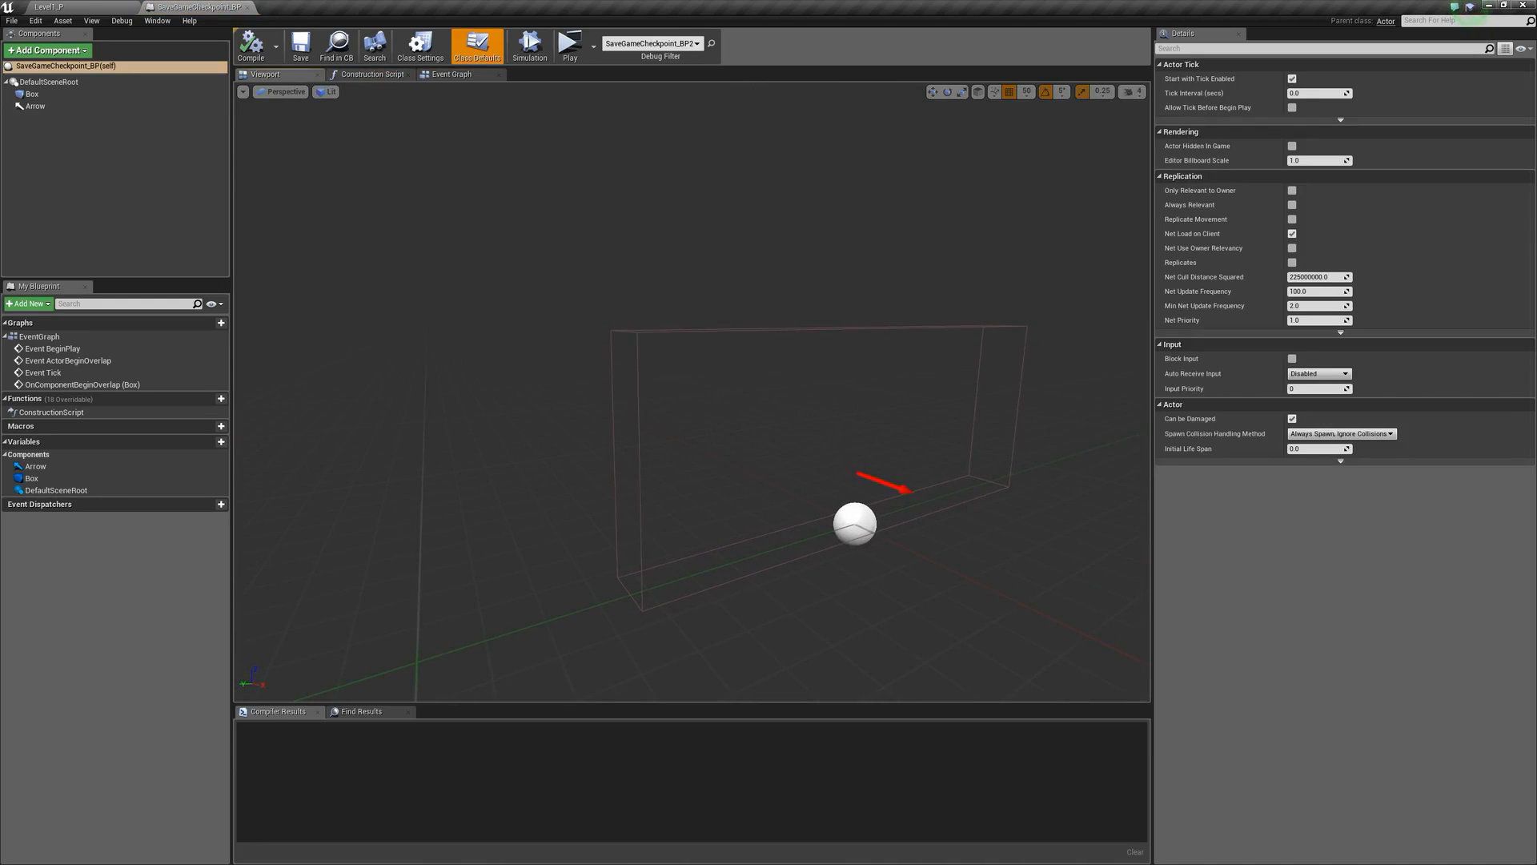
- Expand the collision settings of the checkpoint's Box component and set its collision preset to Custom
left_click(638, 332)
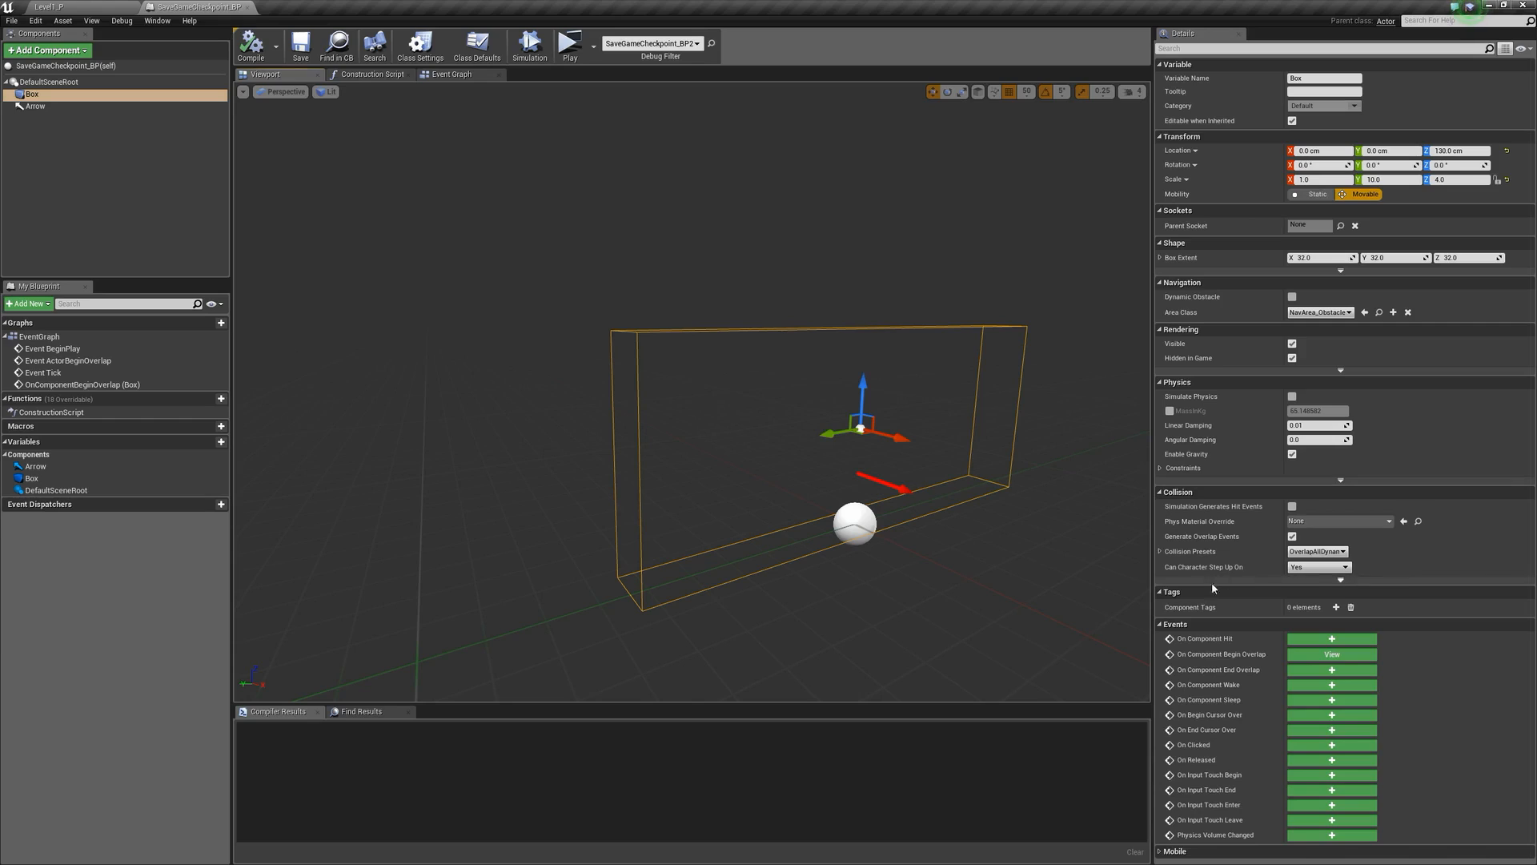
left_click(1341, 580)
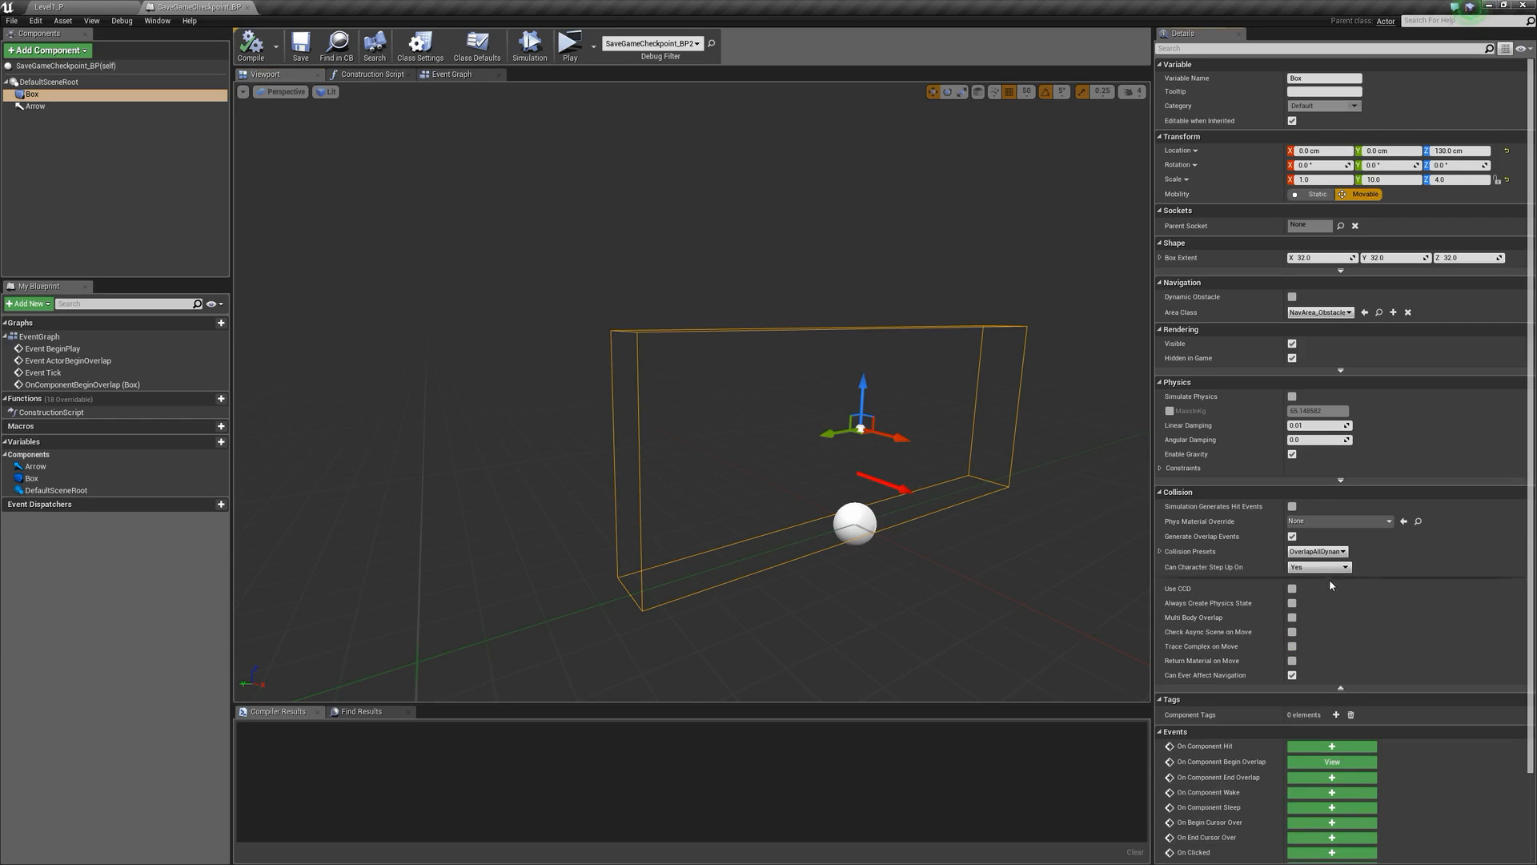
scroll(1353, 581, "down", 2)
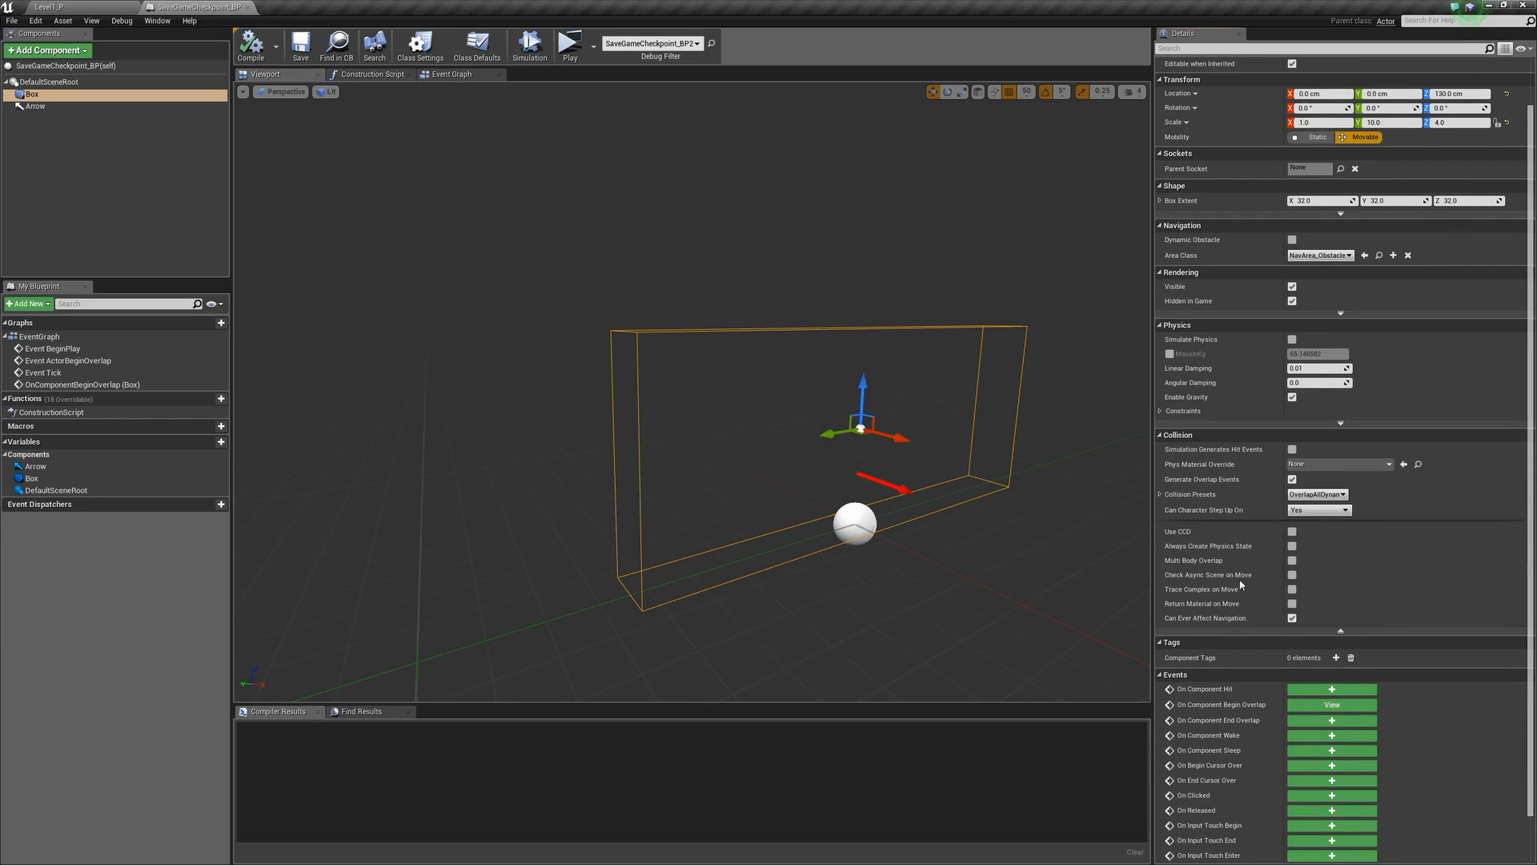
left_click(1160, 494)
scroll(1383, 547, "down", 1)
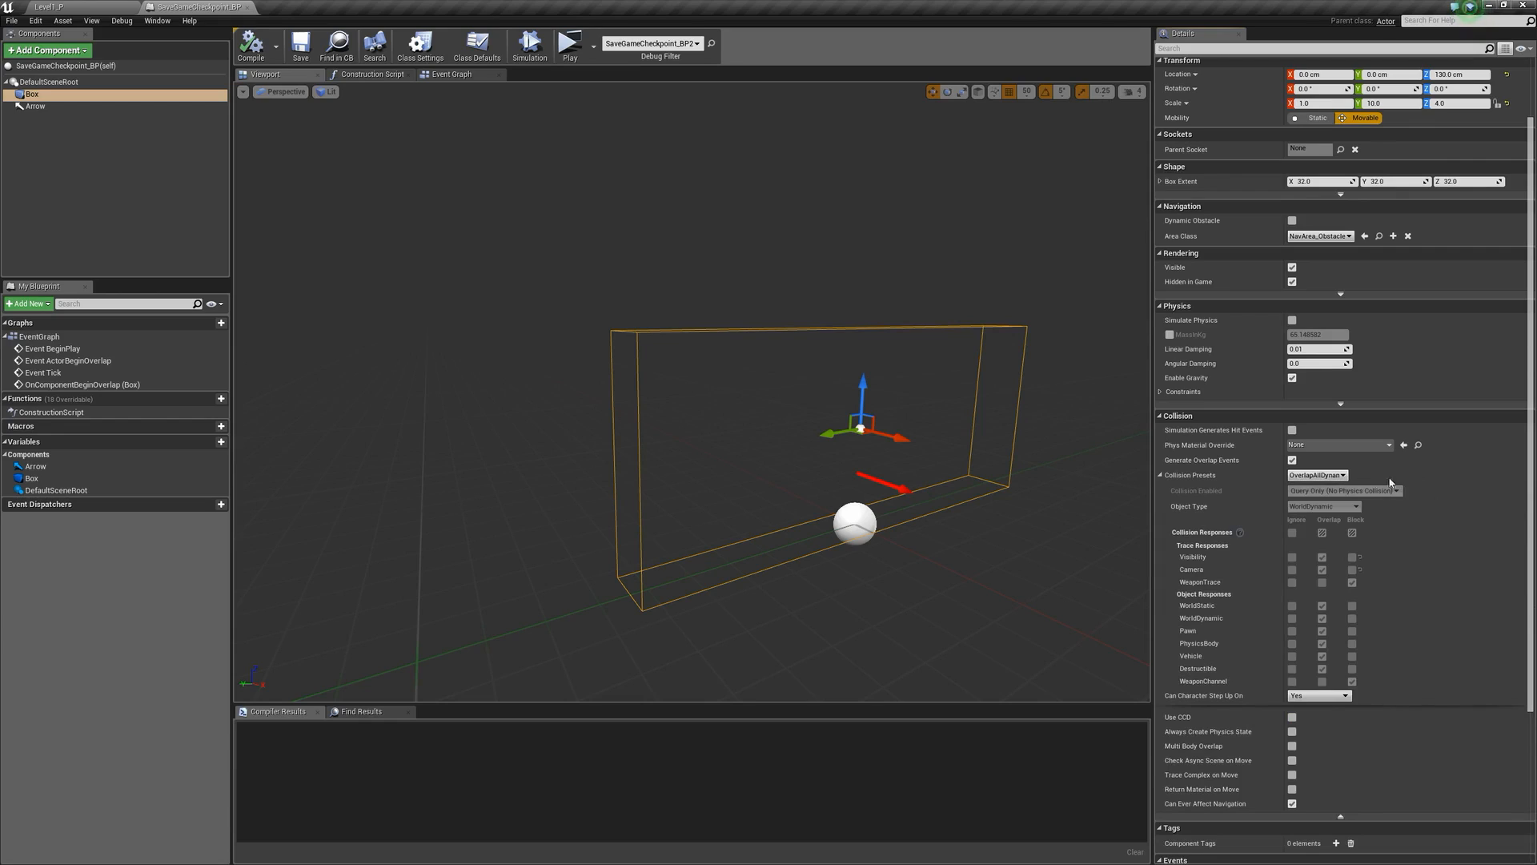
left_click(1333, 475)
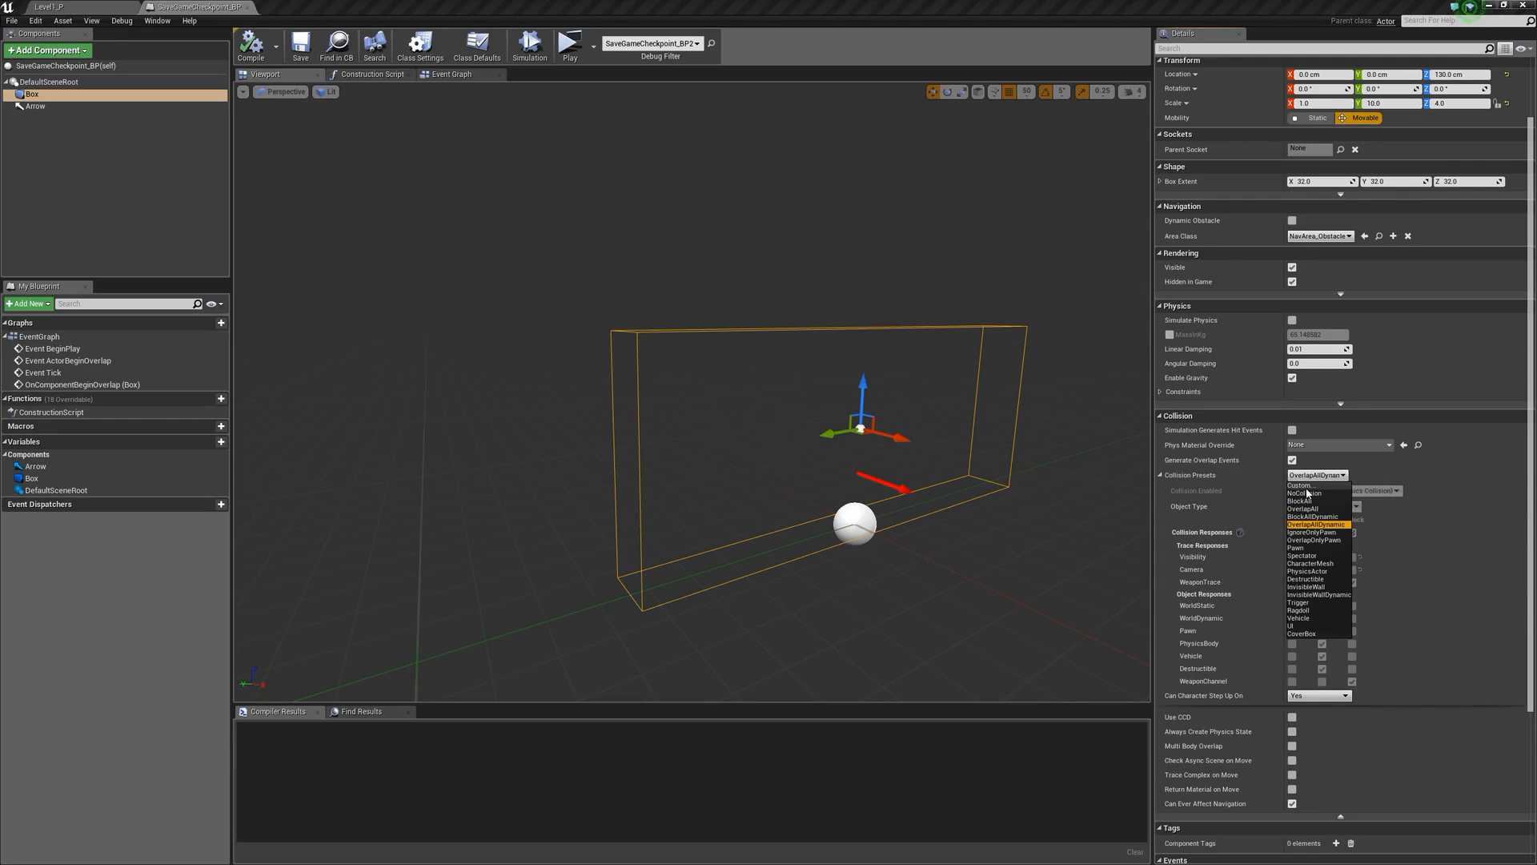
left_click(1330, 485)
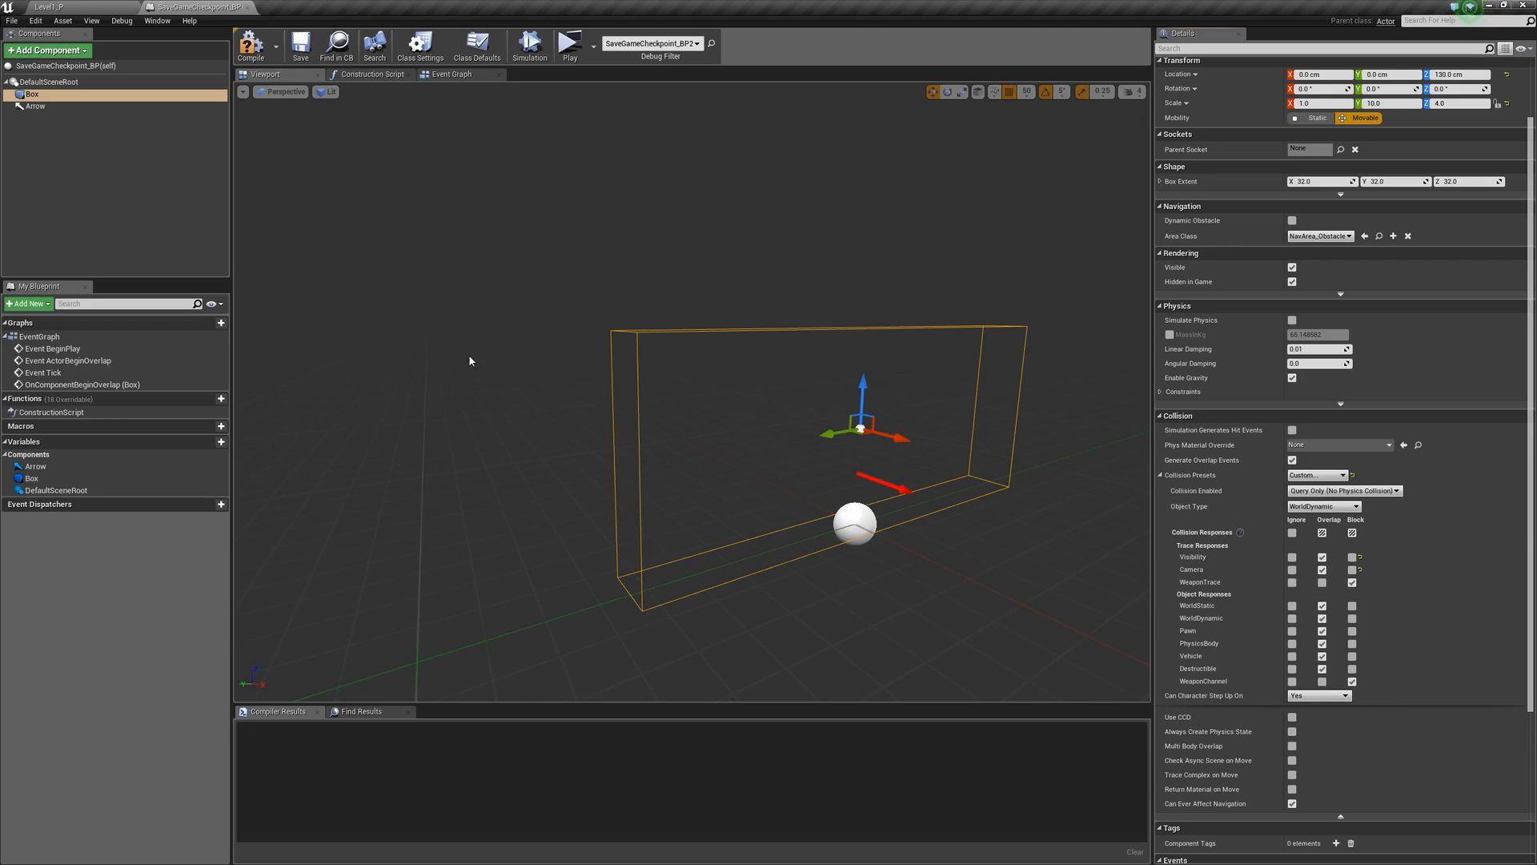
- Open BaseProjectile_BP from the Weapons/Projectiles folder and examine the collision responses of its Bullet component, including WeaponChannel
left_click(72, 12)
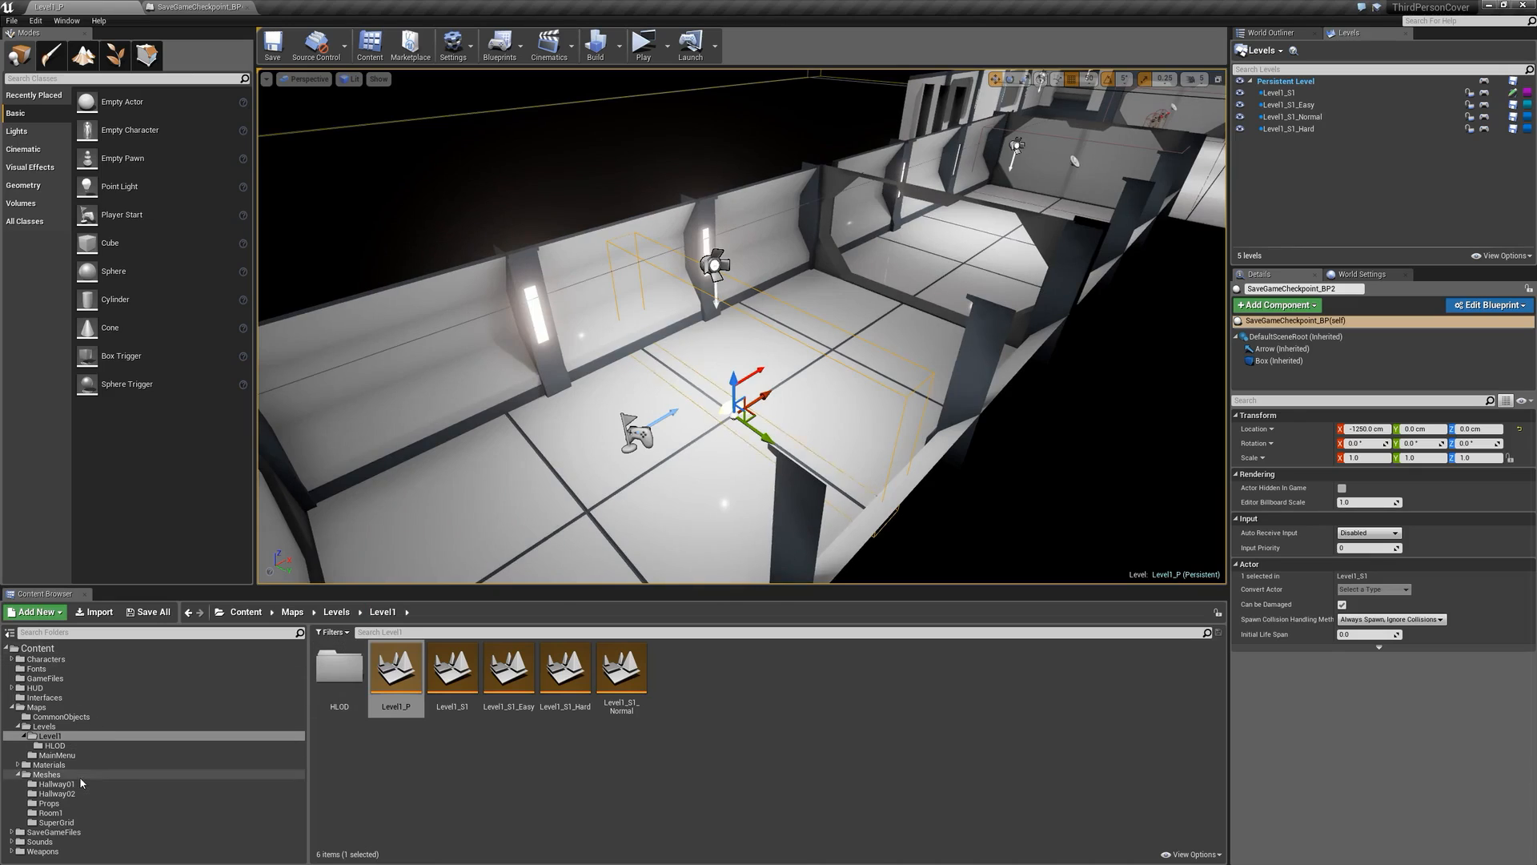
left_click(98, 850)
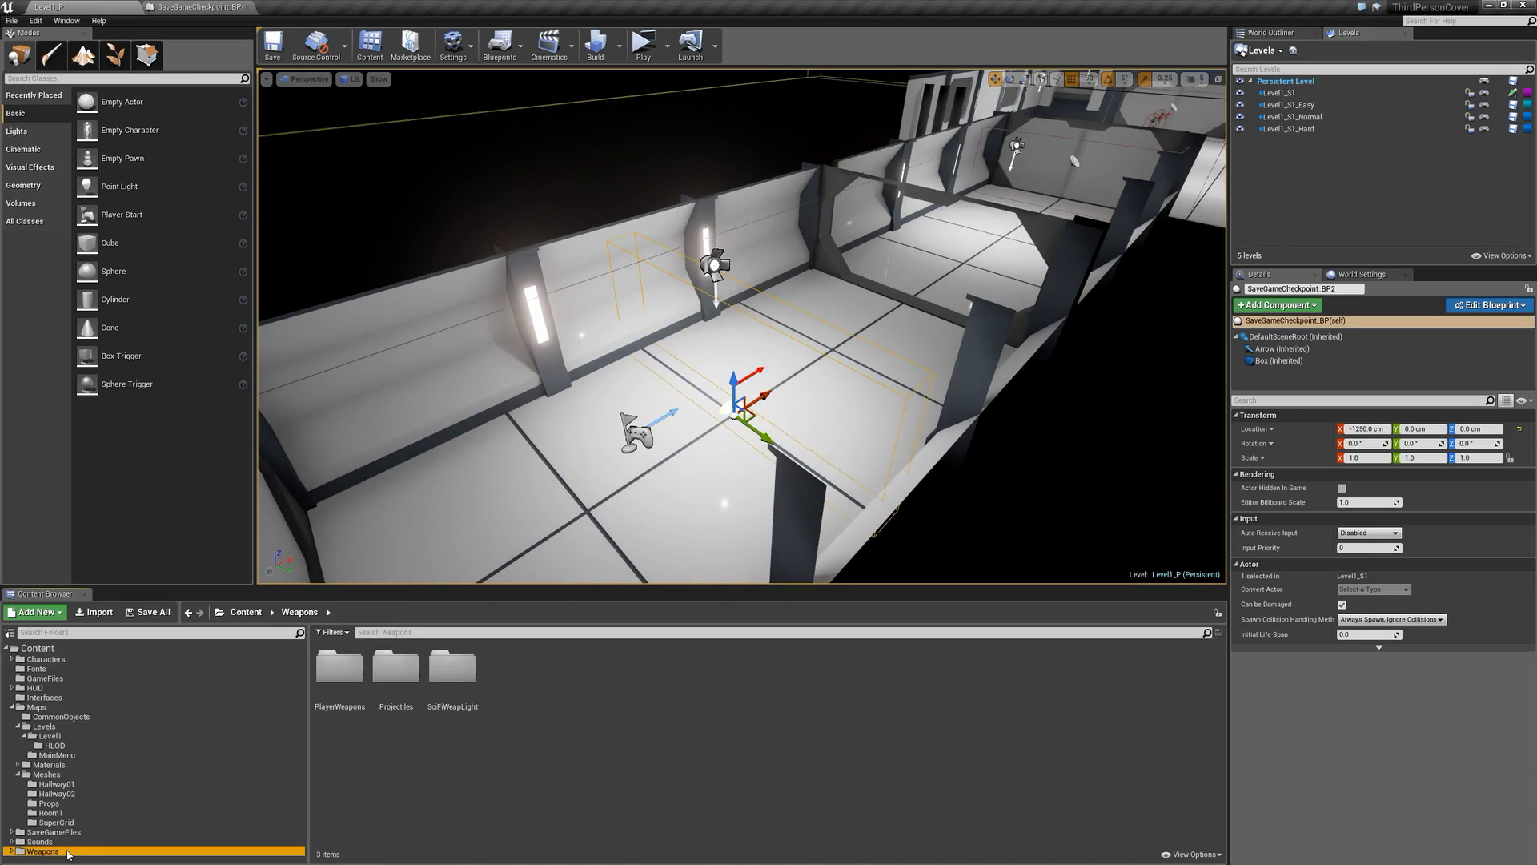
double_click(417, 674)
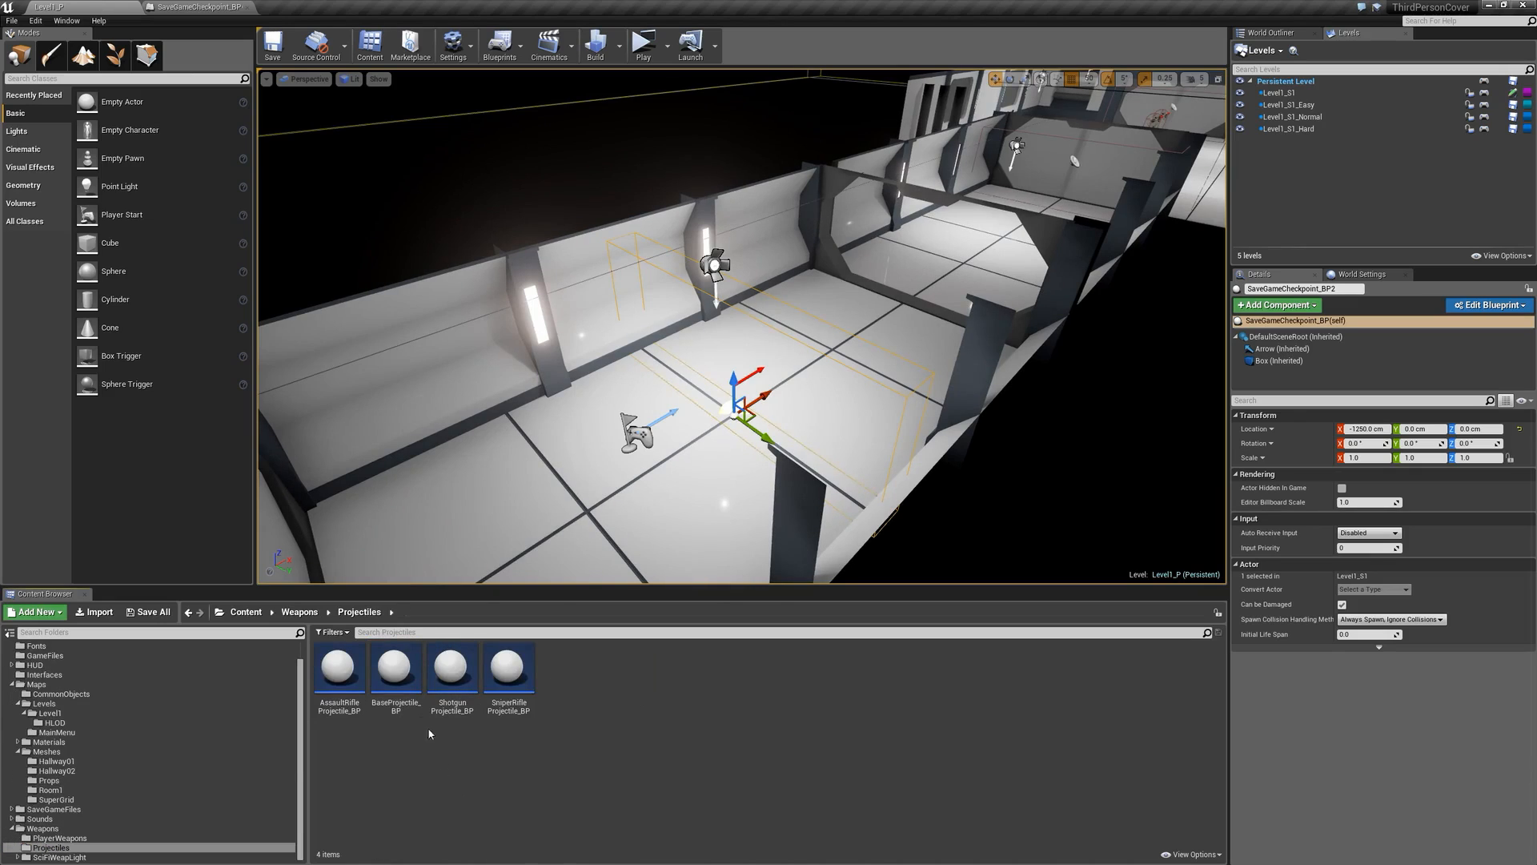
double_click(395, 667)
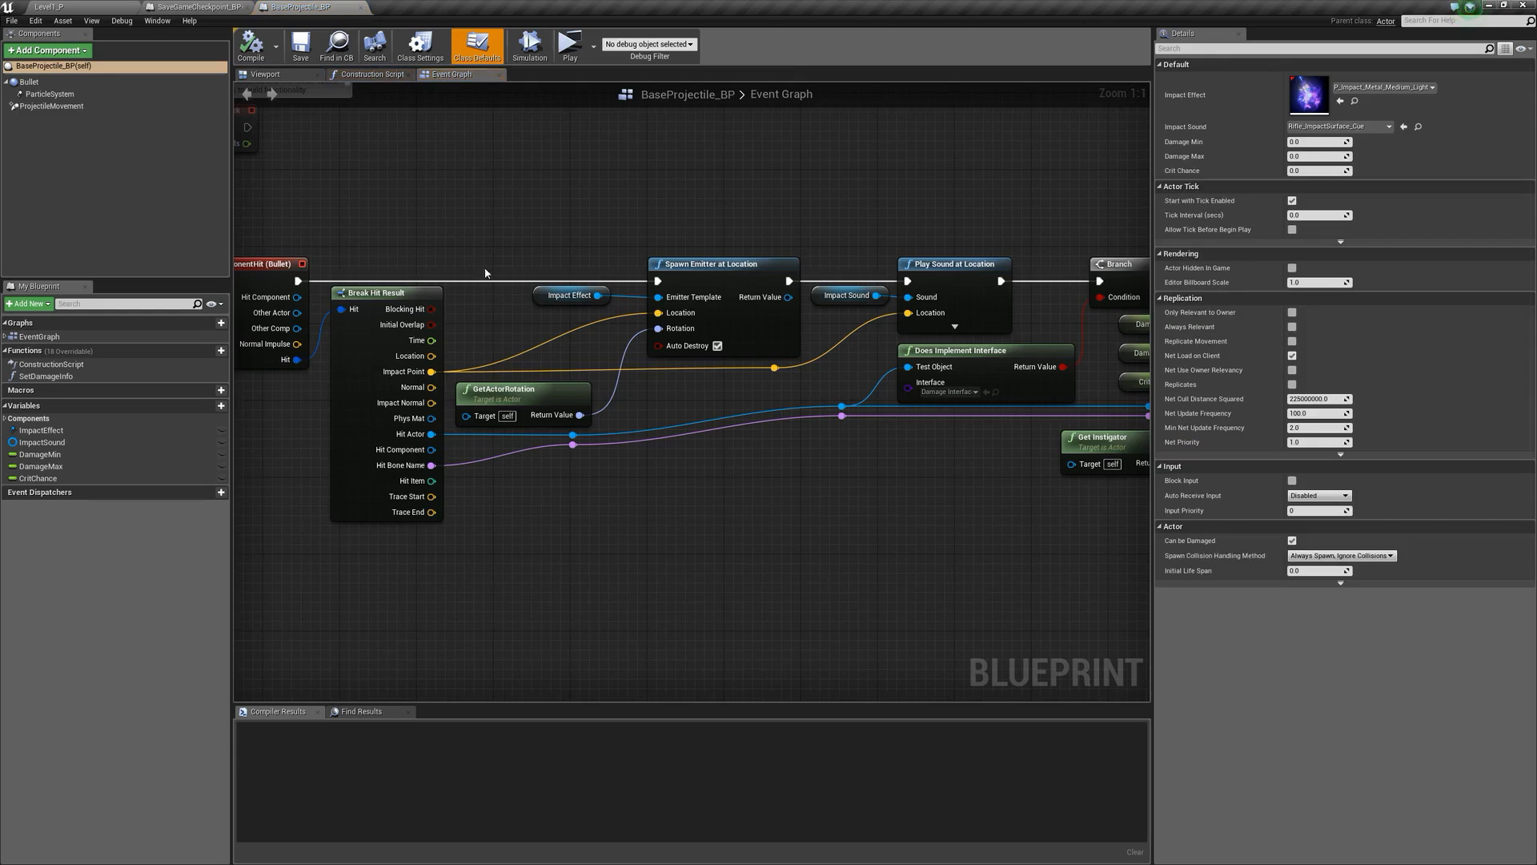
left_click(278, 75)
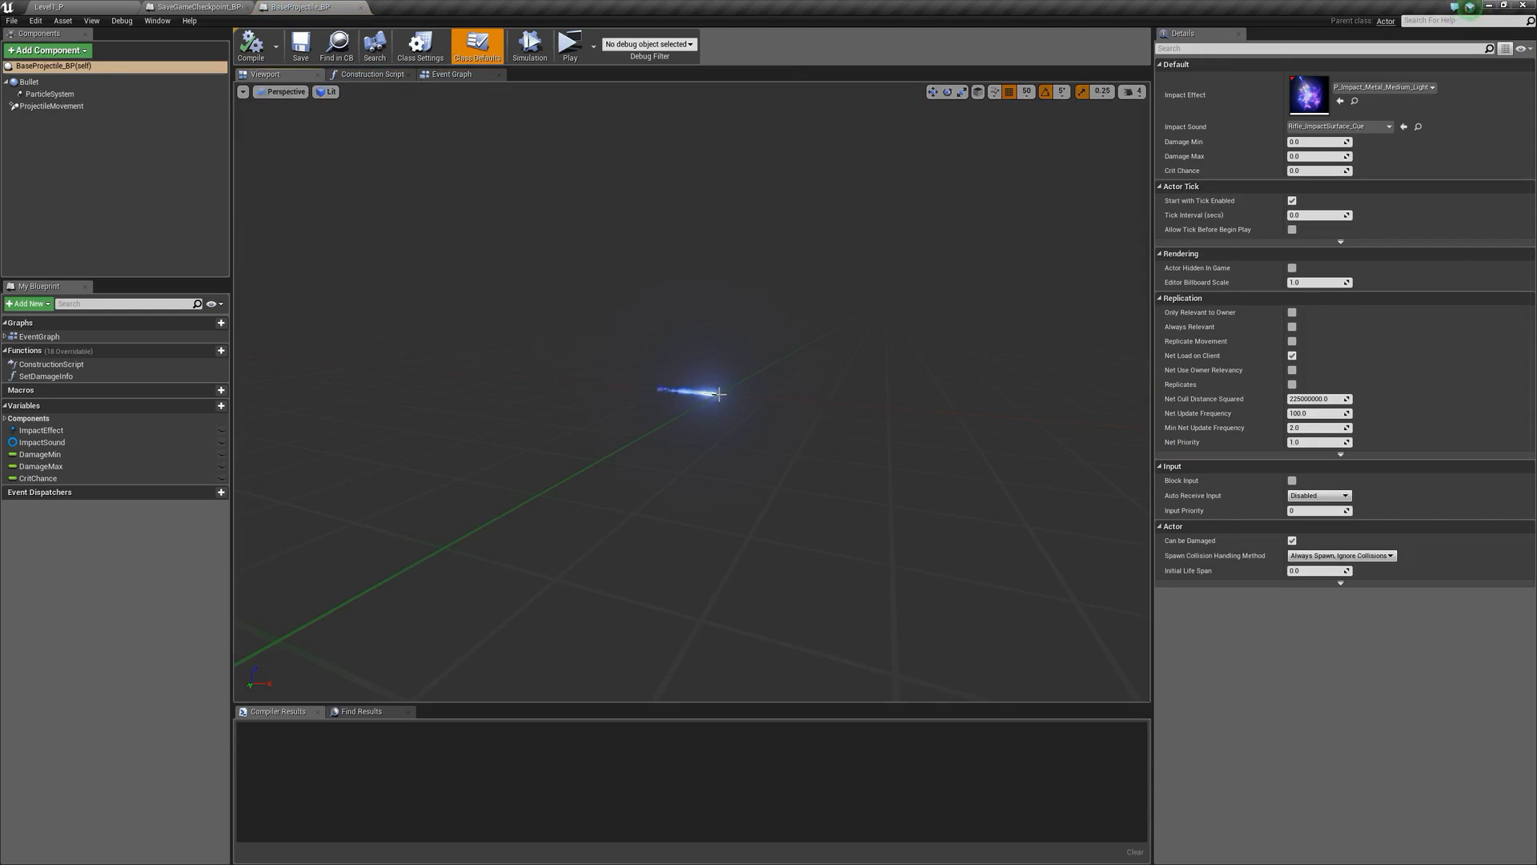
left_click(36, 82)
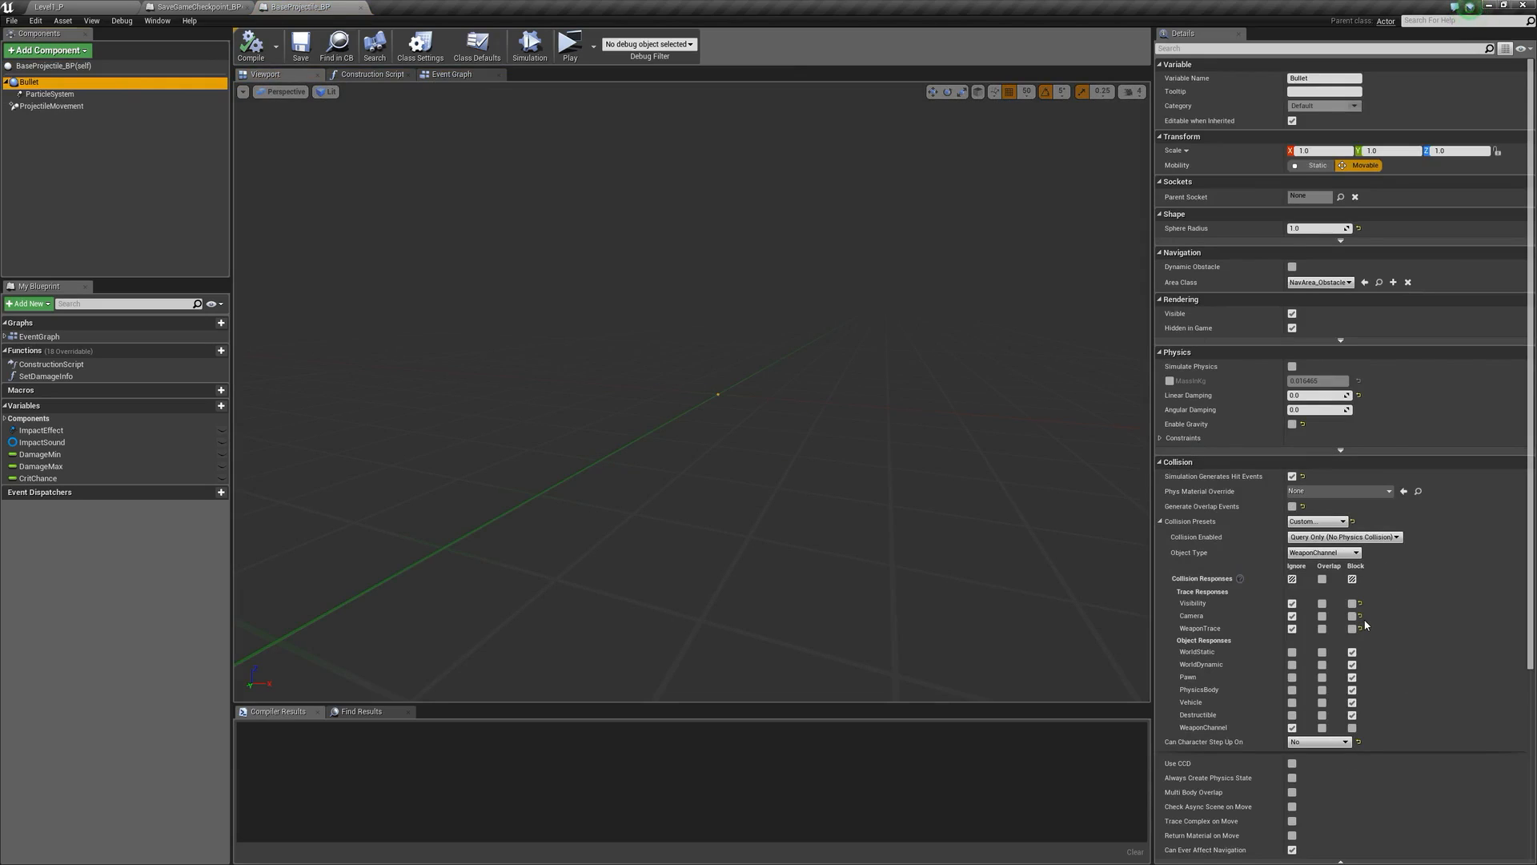
left_click(1292, 728)
- Compare the checkpoint Box's WeaponChannel response with the Bullet's collision settings, and examine the OnComponentHit (Bullet) logic in BaseProjectile_BP
left_click(202, 7)
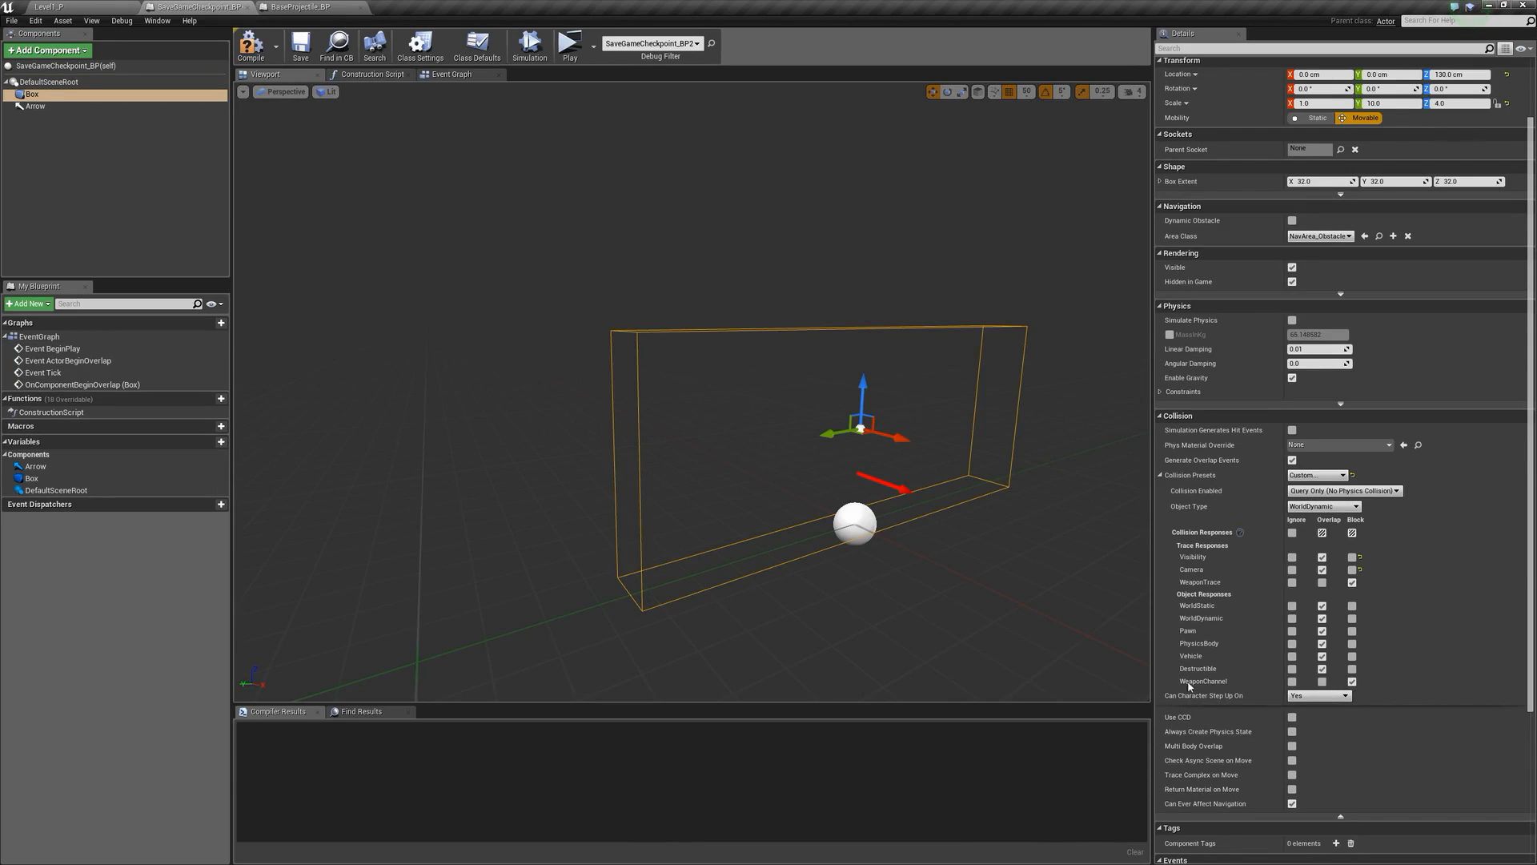
left_click(303, 7)
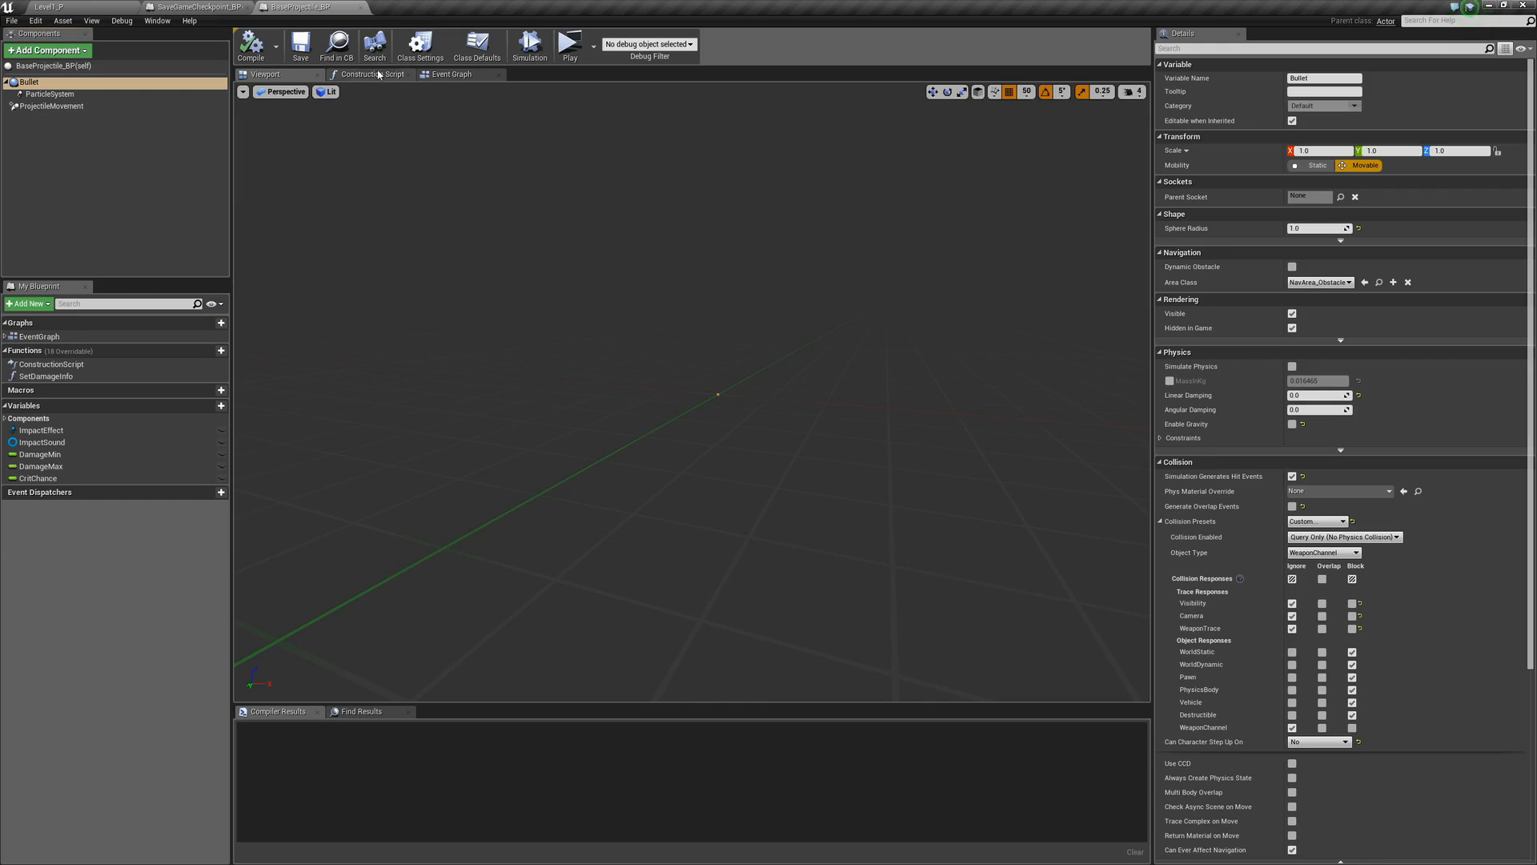
left_click(452, 74)
scroll(402, 298, "up", 4)
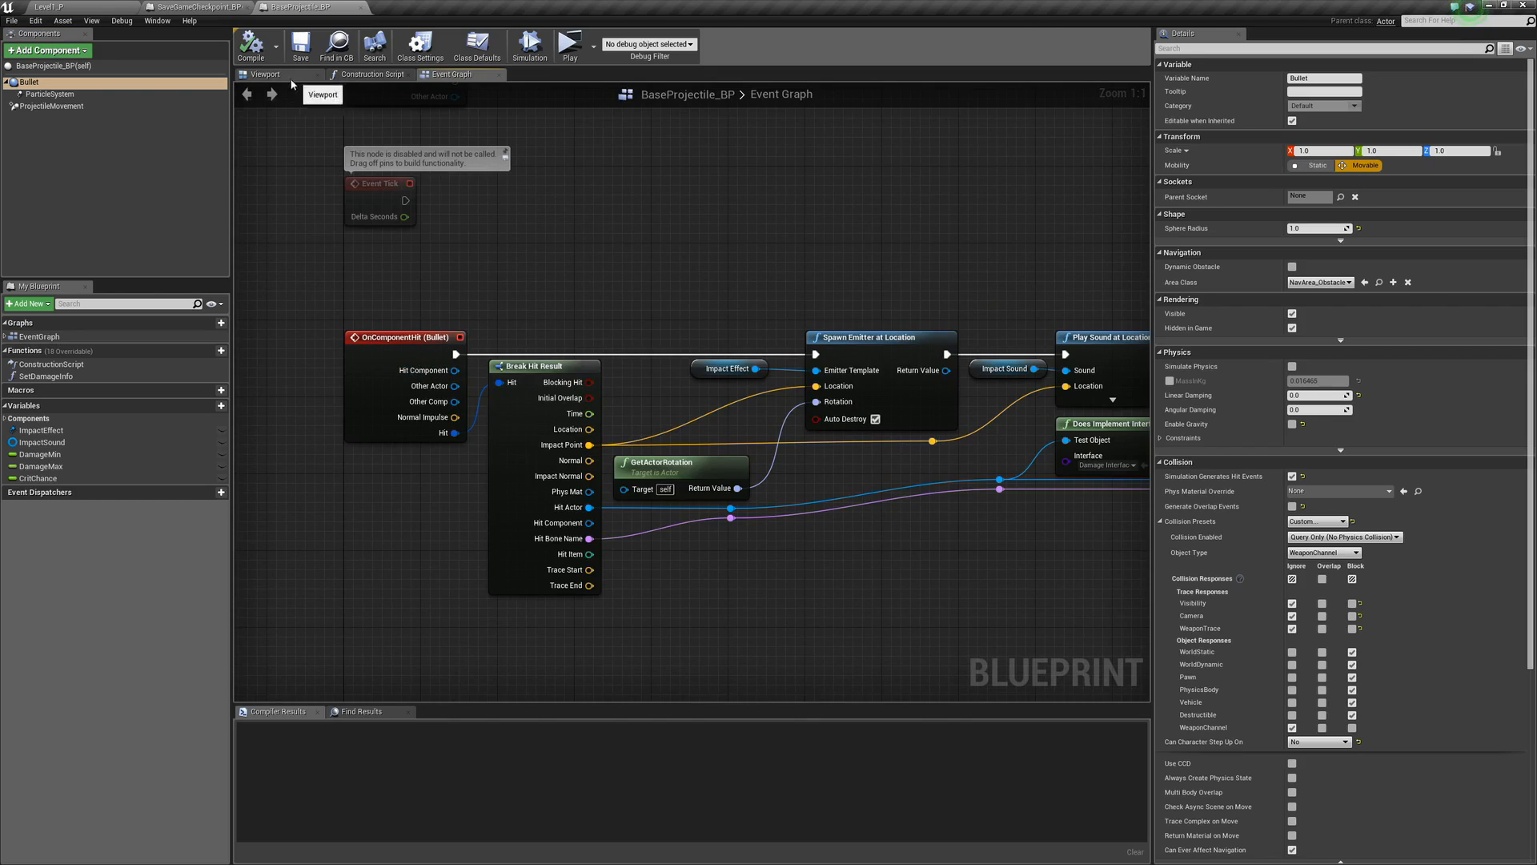
left_click(266, 74)
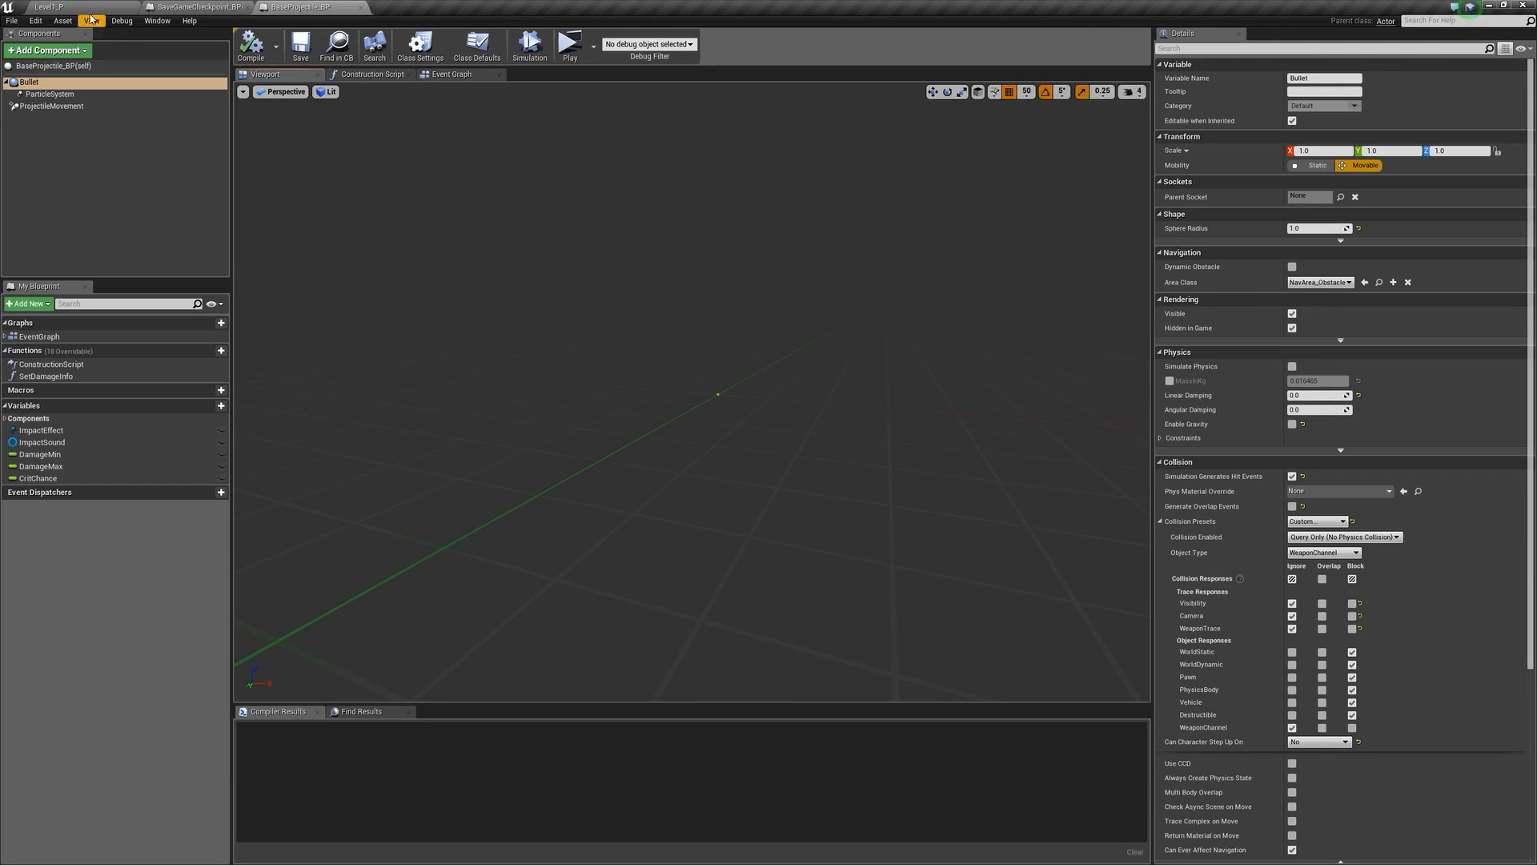
- In SaveGameCheckpoint_BP, set the Box component's response to WeaponChannel to Ignore
left_click(199, 6)
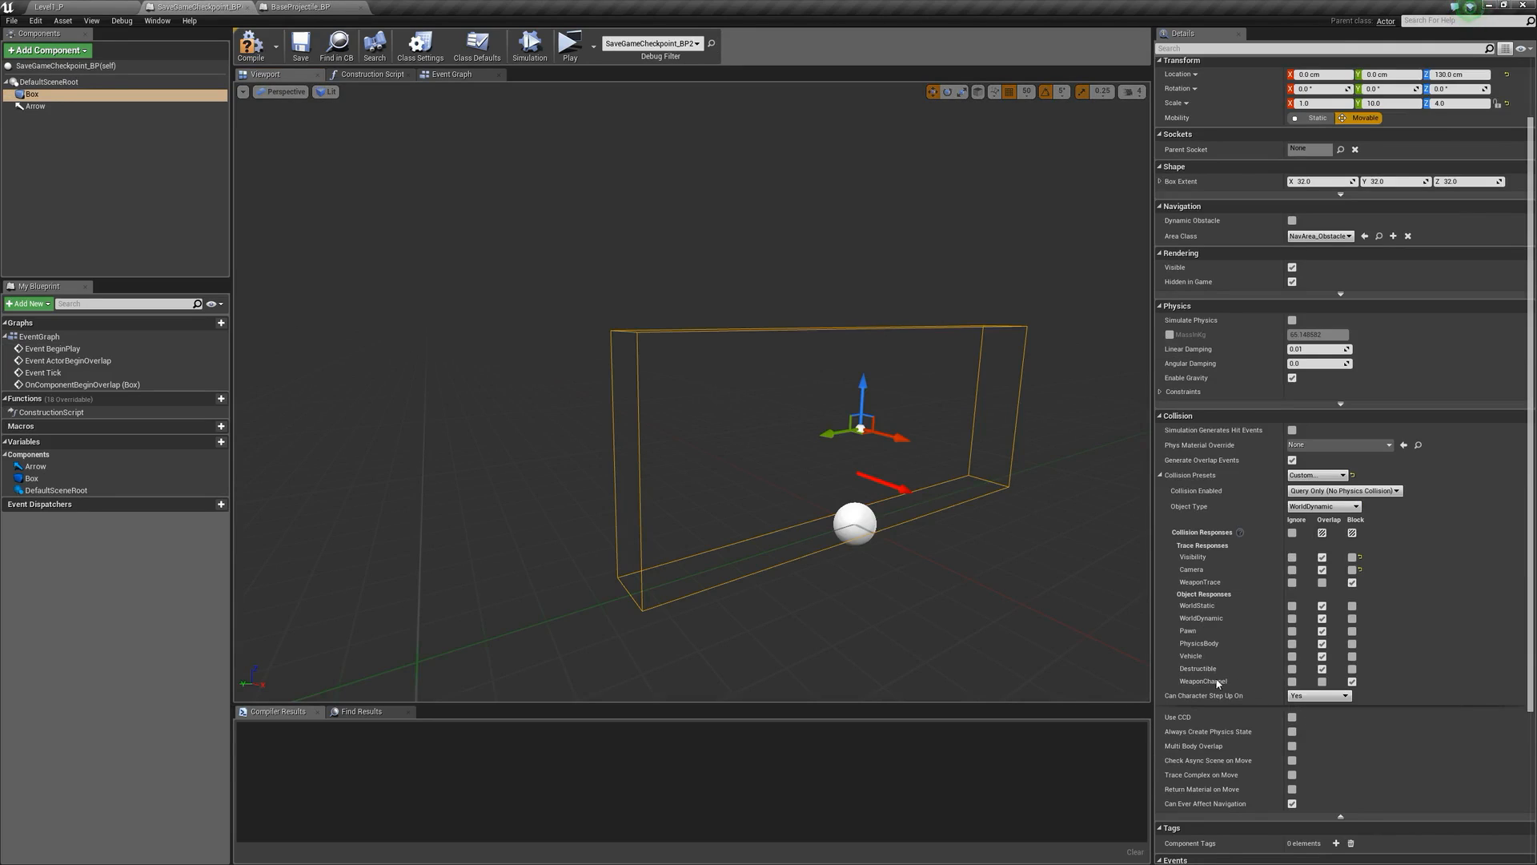
left_click(1293, 681)
- Try Overlap as the Bullet component's WorldDynamic response in BaseProjectile_BP, restore Block and compile the blueprint
left_click(301, 7)
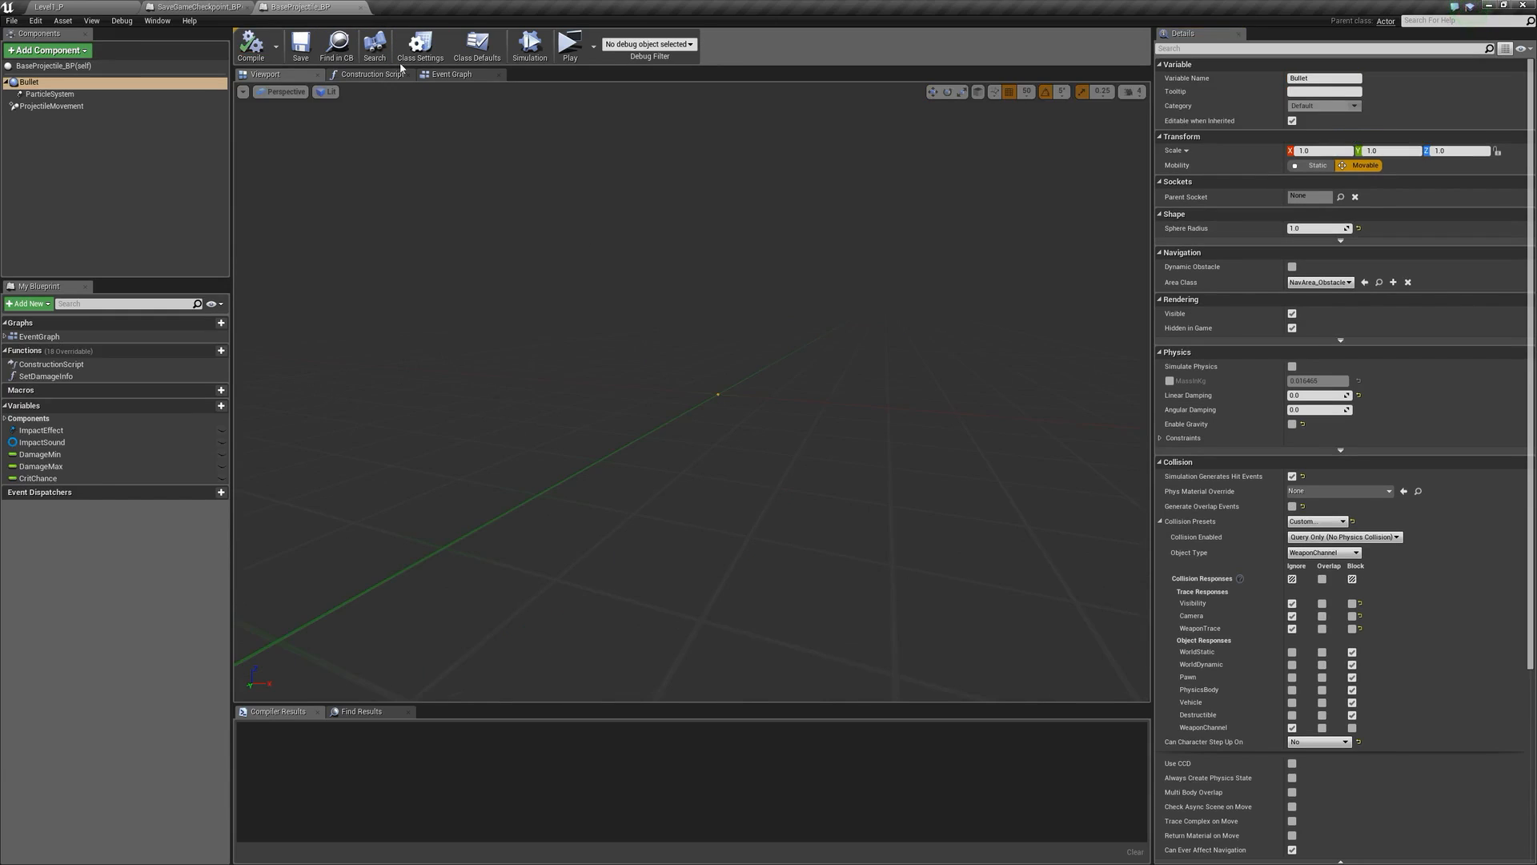
left_click(1323, 666)
left_click(1353, 668)
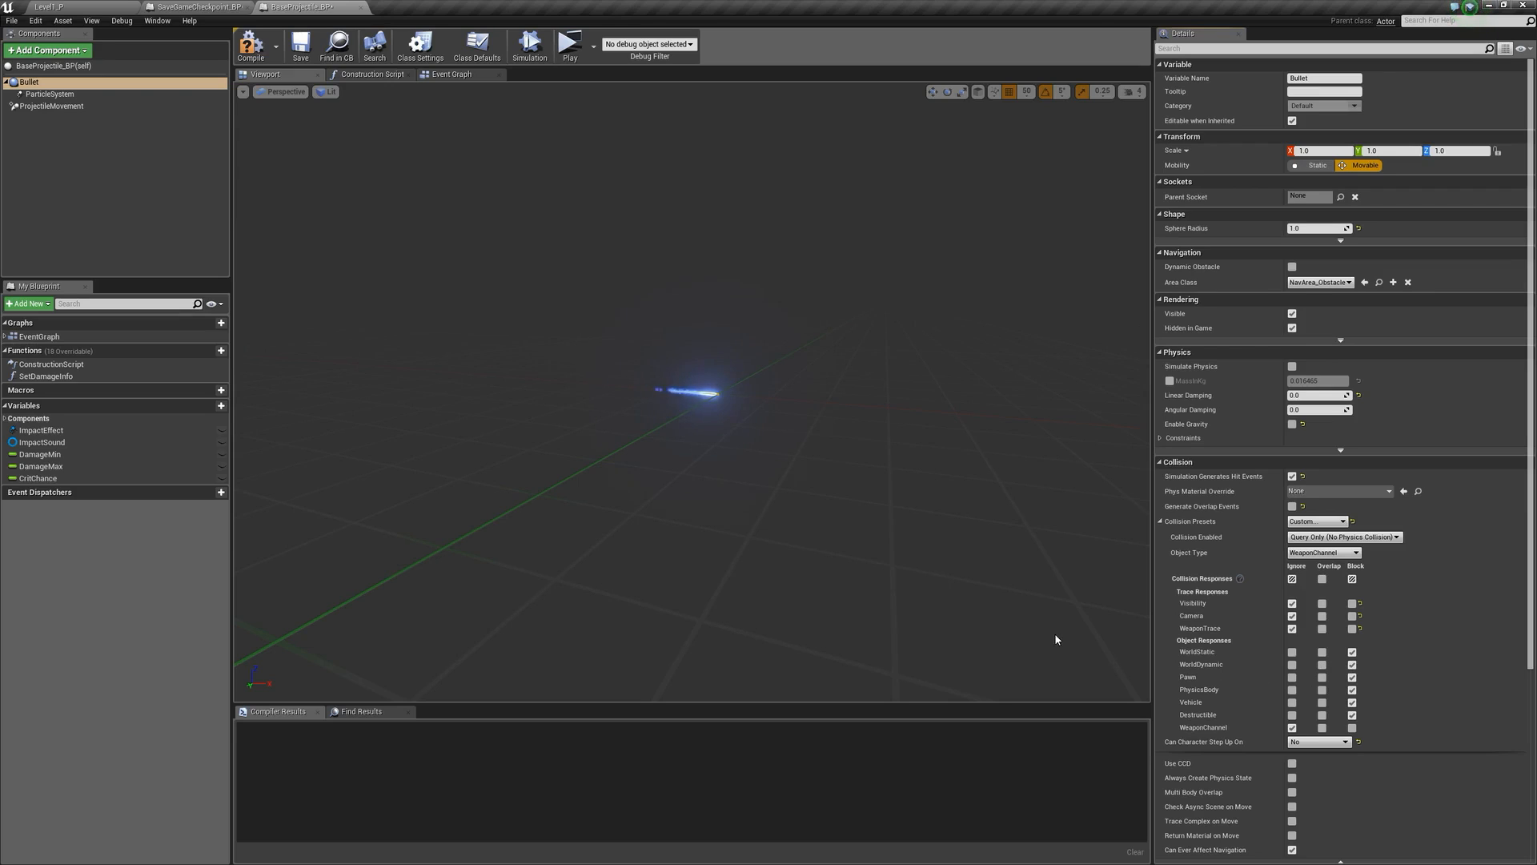
left_click(250, 48)
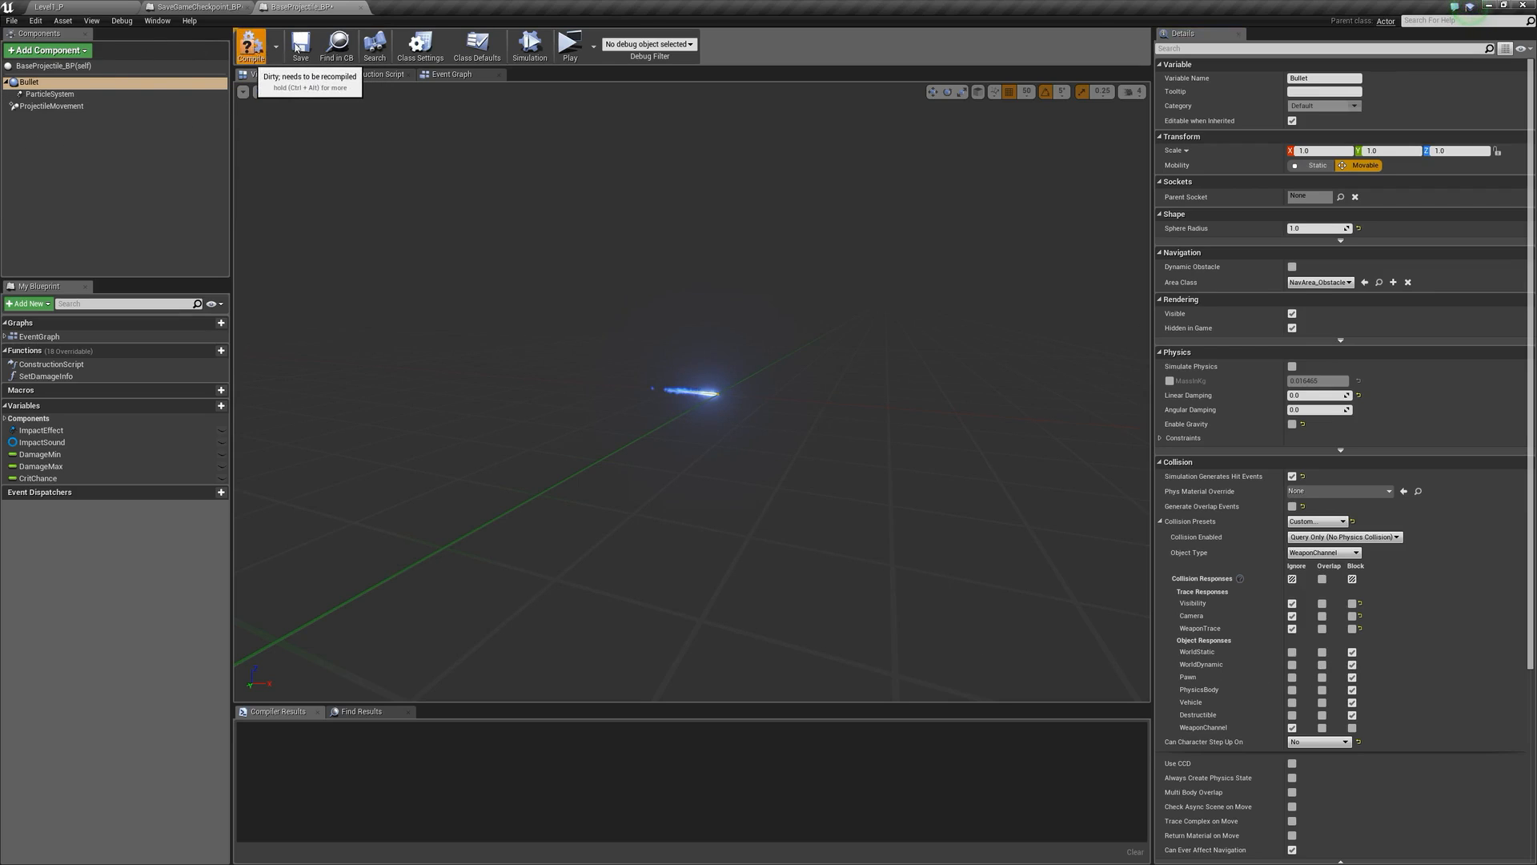
- Return to the Level1_P level, clear the actor selection, look over the corridor with the checkpoint and play the level
left_click(69, 9)
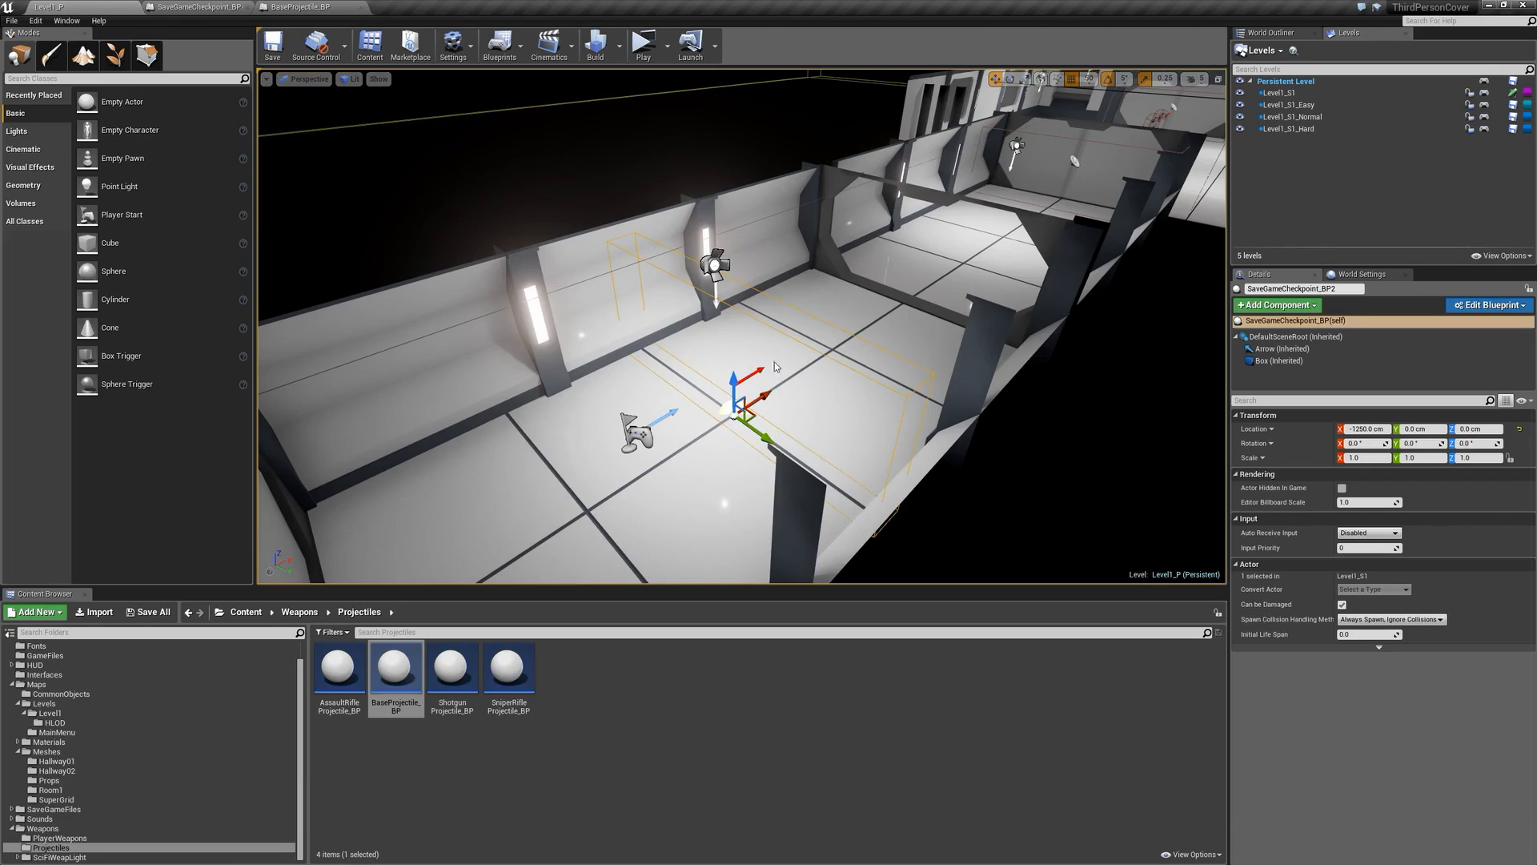
key("Escape")
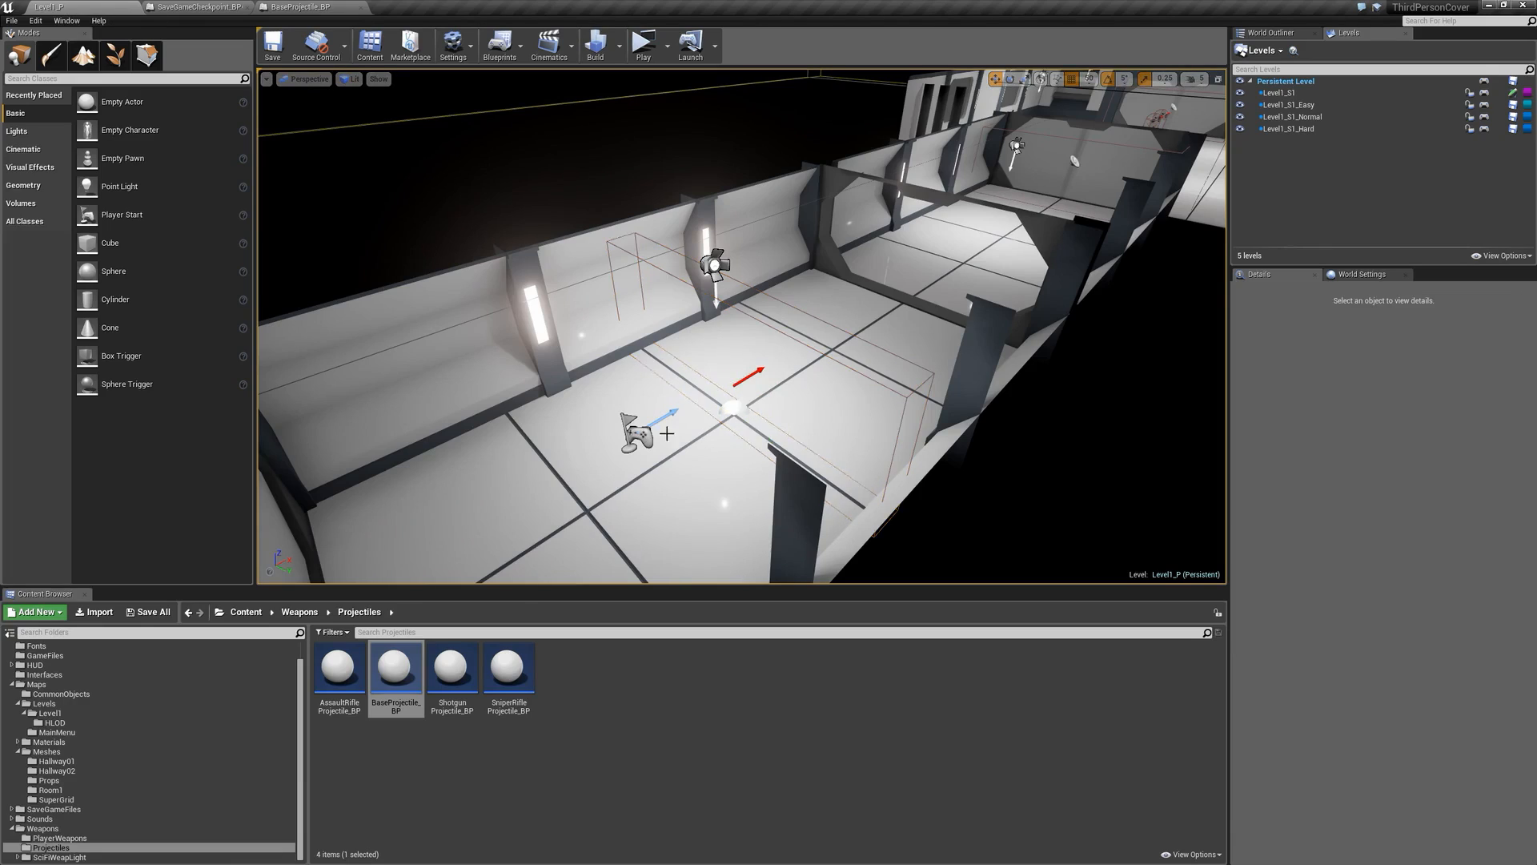
key("d")
right_click_drag(728, 463, 644, 416)
key("d")
key("w")
key("s")
key("d")
key("d")
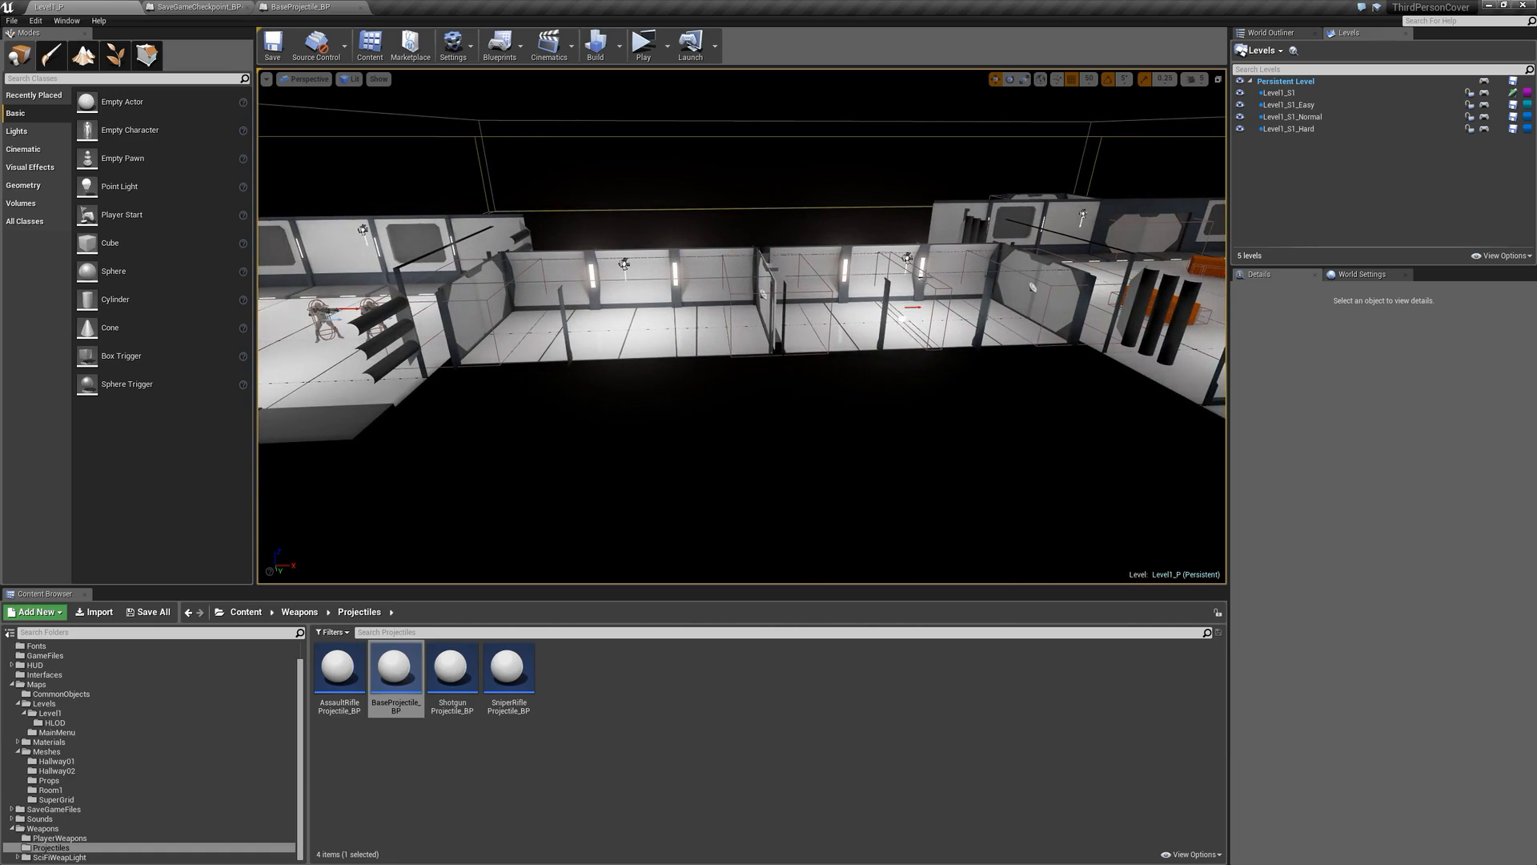
key("d")
mouse_move(911, 438)
right_mouse_down()
mouse_move(928, 415)
mouse_move(940, 448)
mouse_move(887, 424)
right_mouse_up()
key("a")
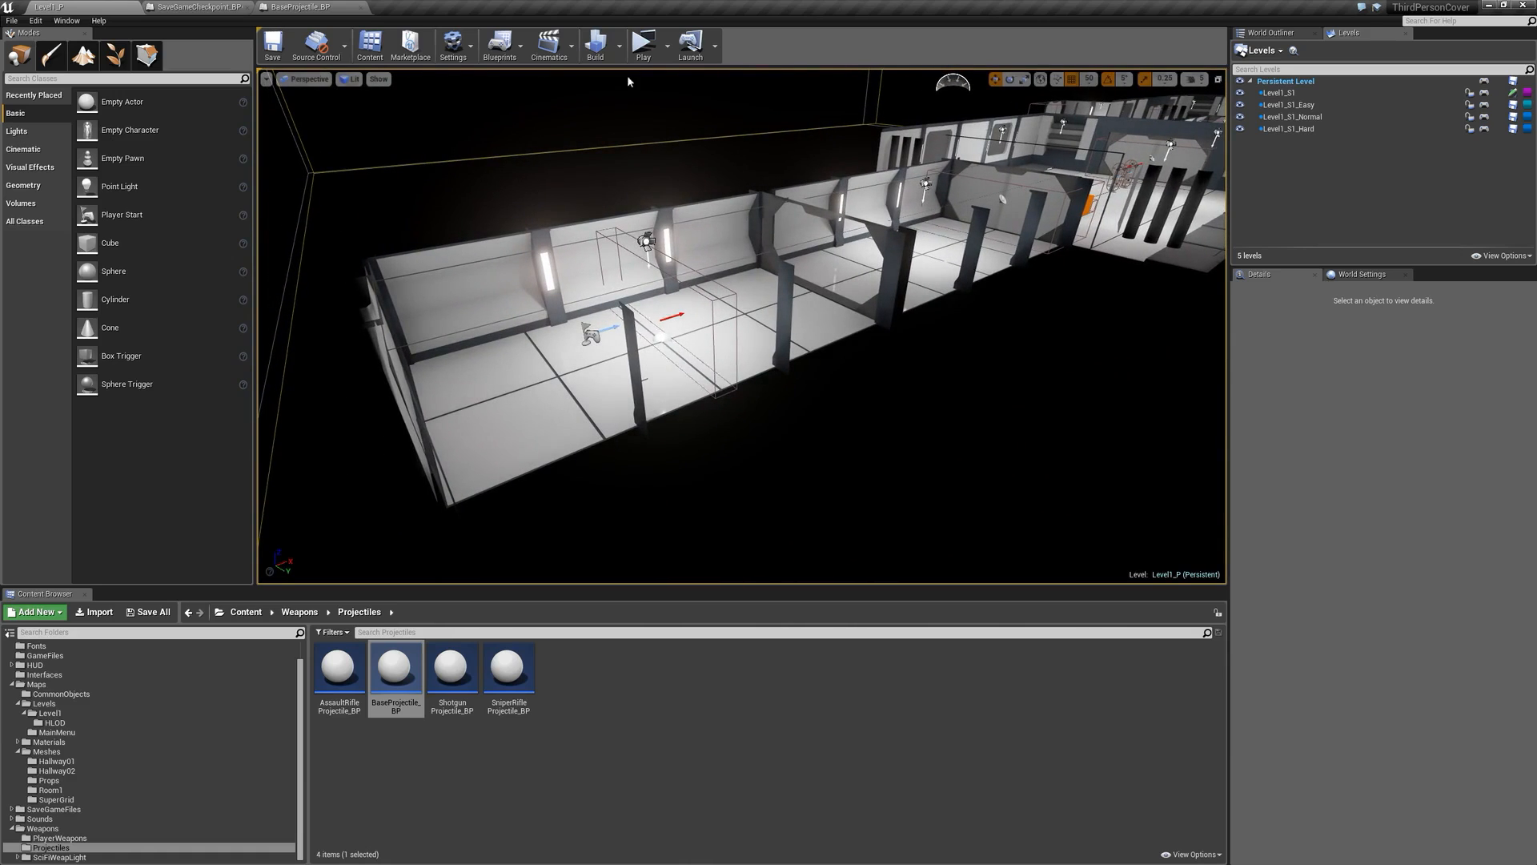
left_click(643, 44)
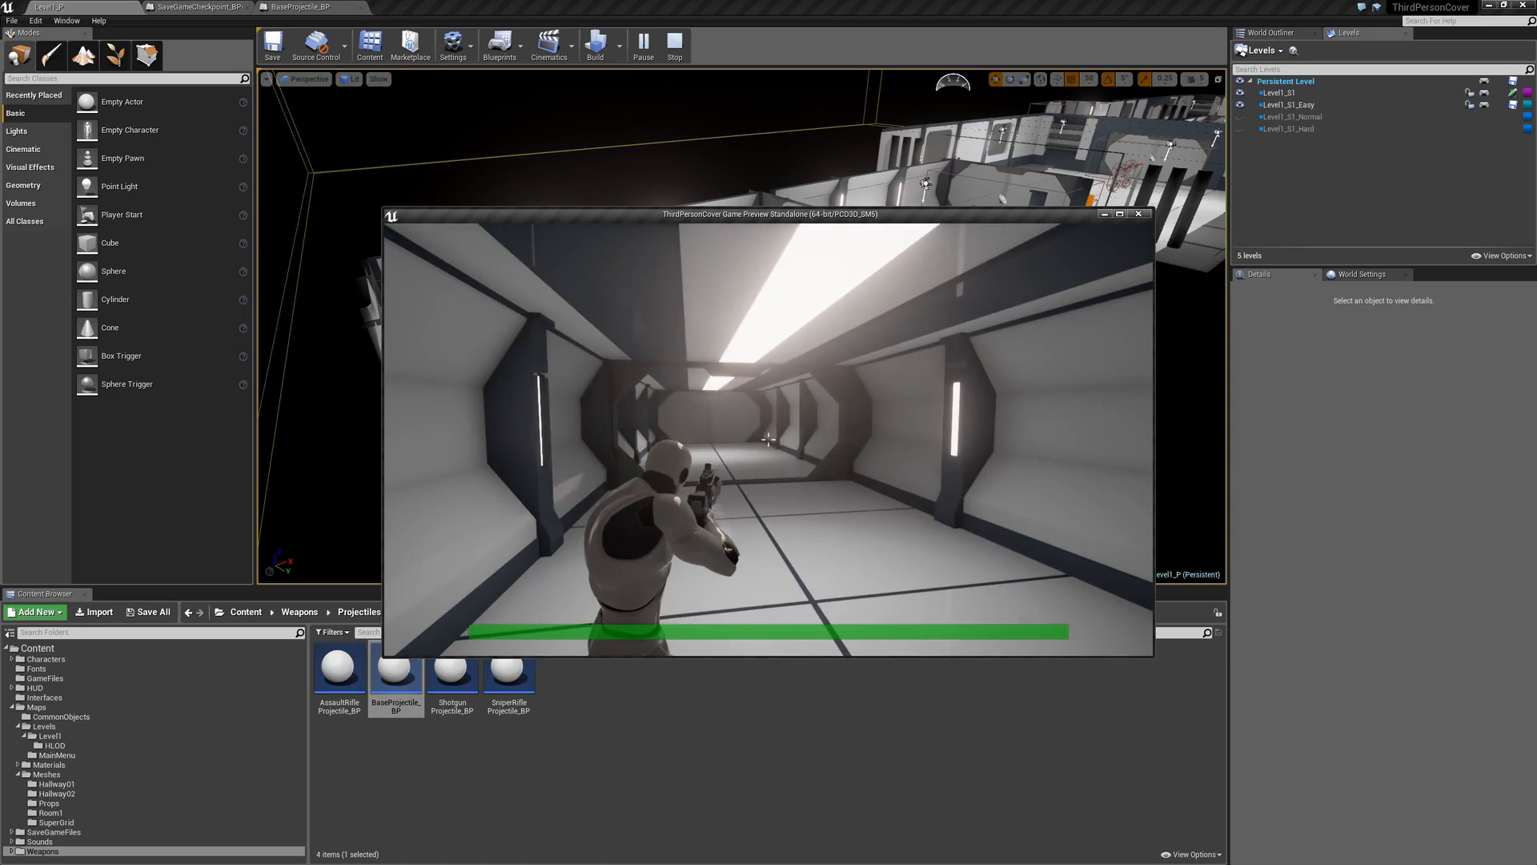
- Fire the weapon repeatedly down the corridor through the checkpoint area, step forward and end the play session
left_click(769, 440)
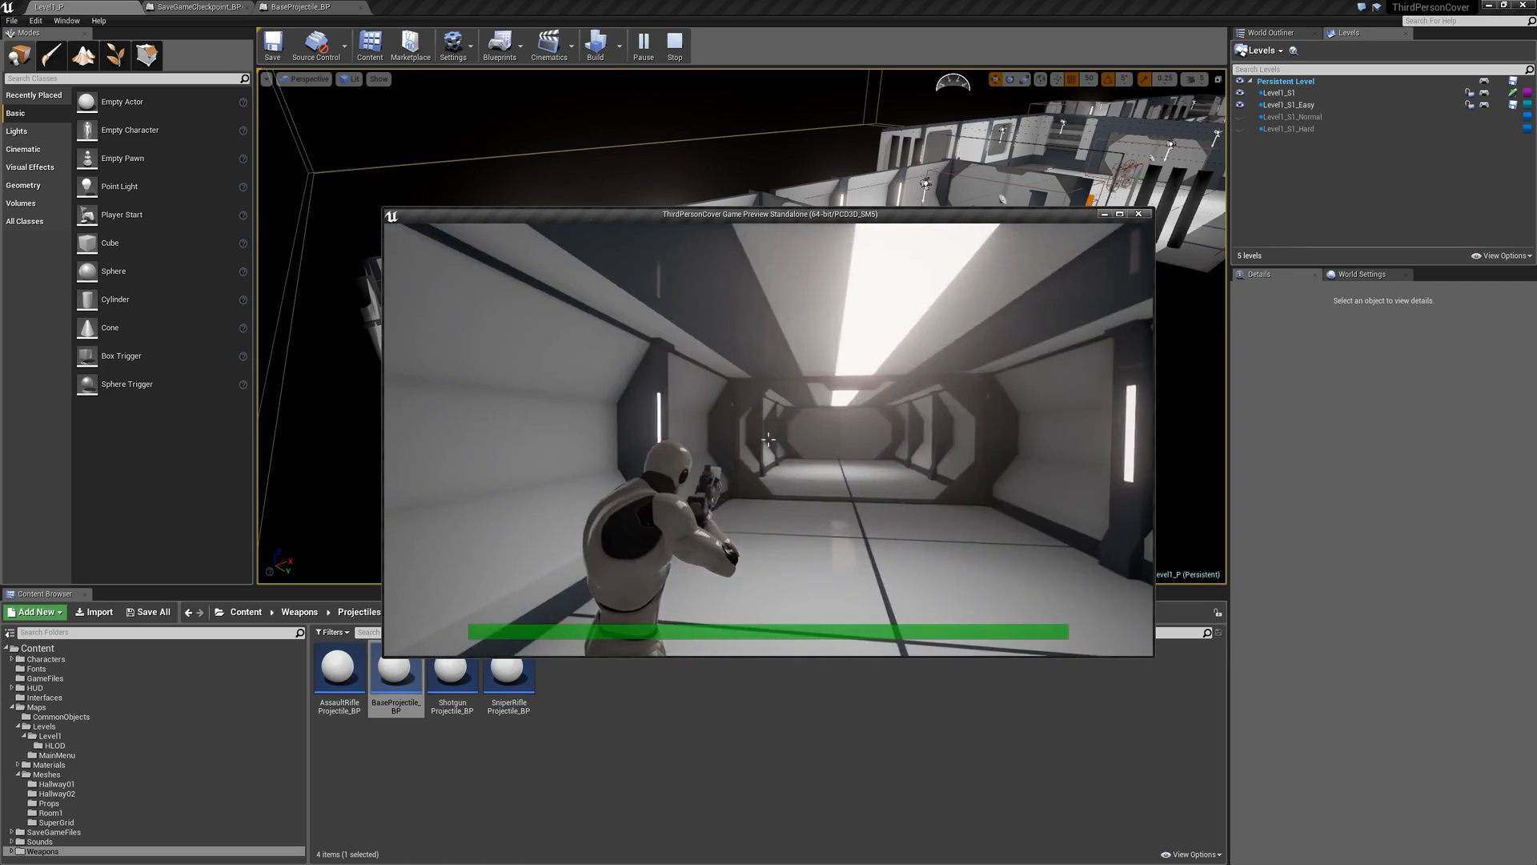
left_click(768, 440)
left_click(768, 439)
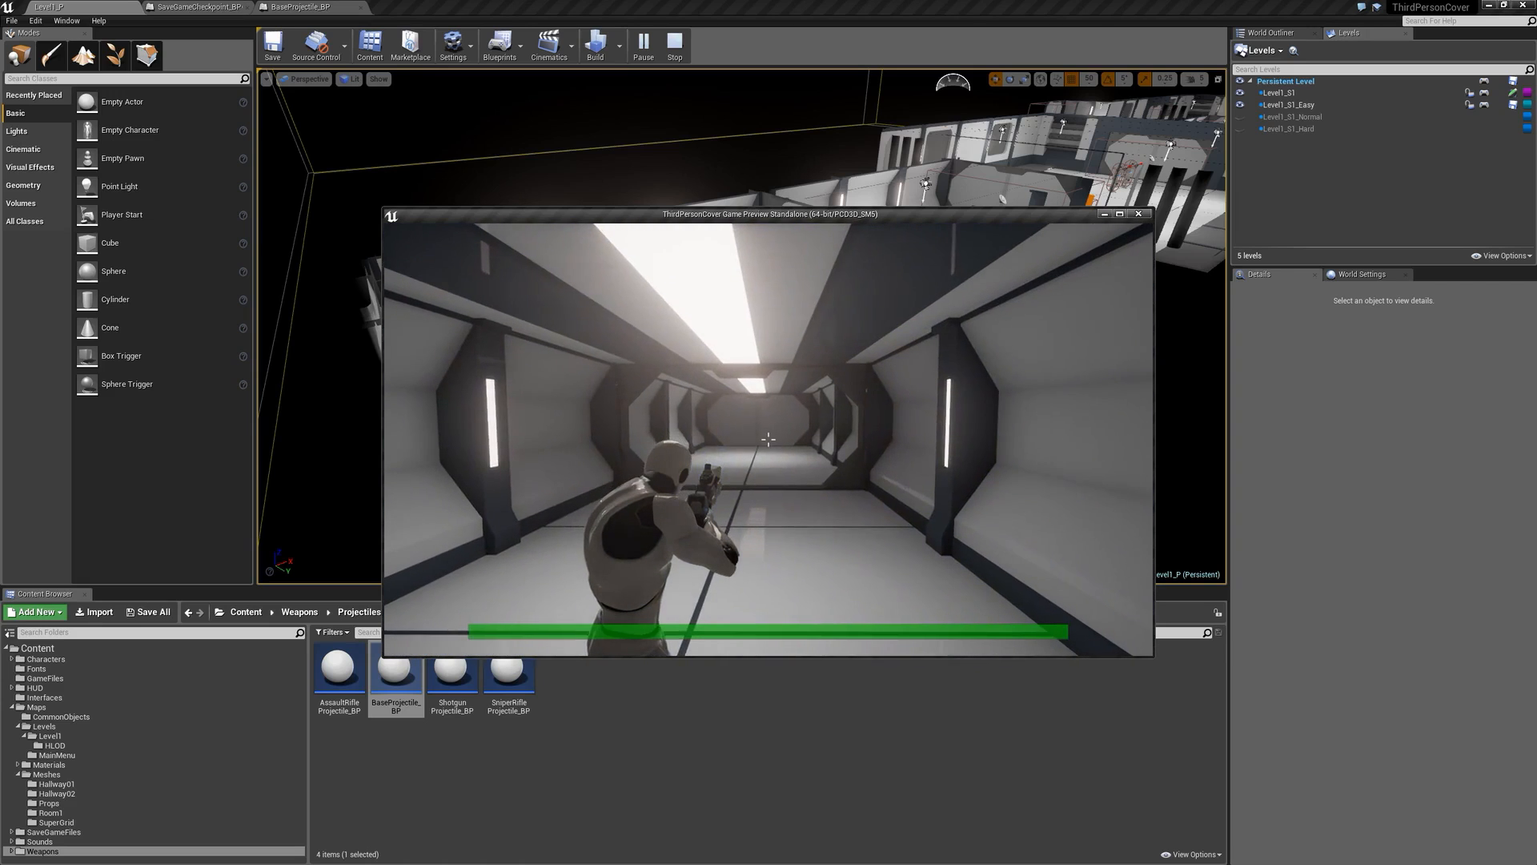
left_click(768, 439)
key("w")
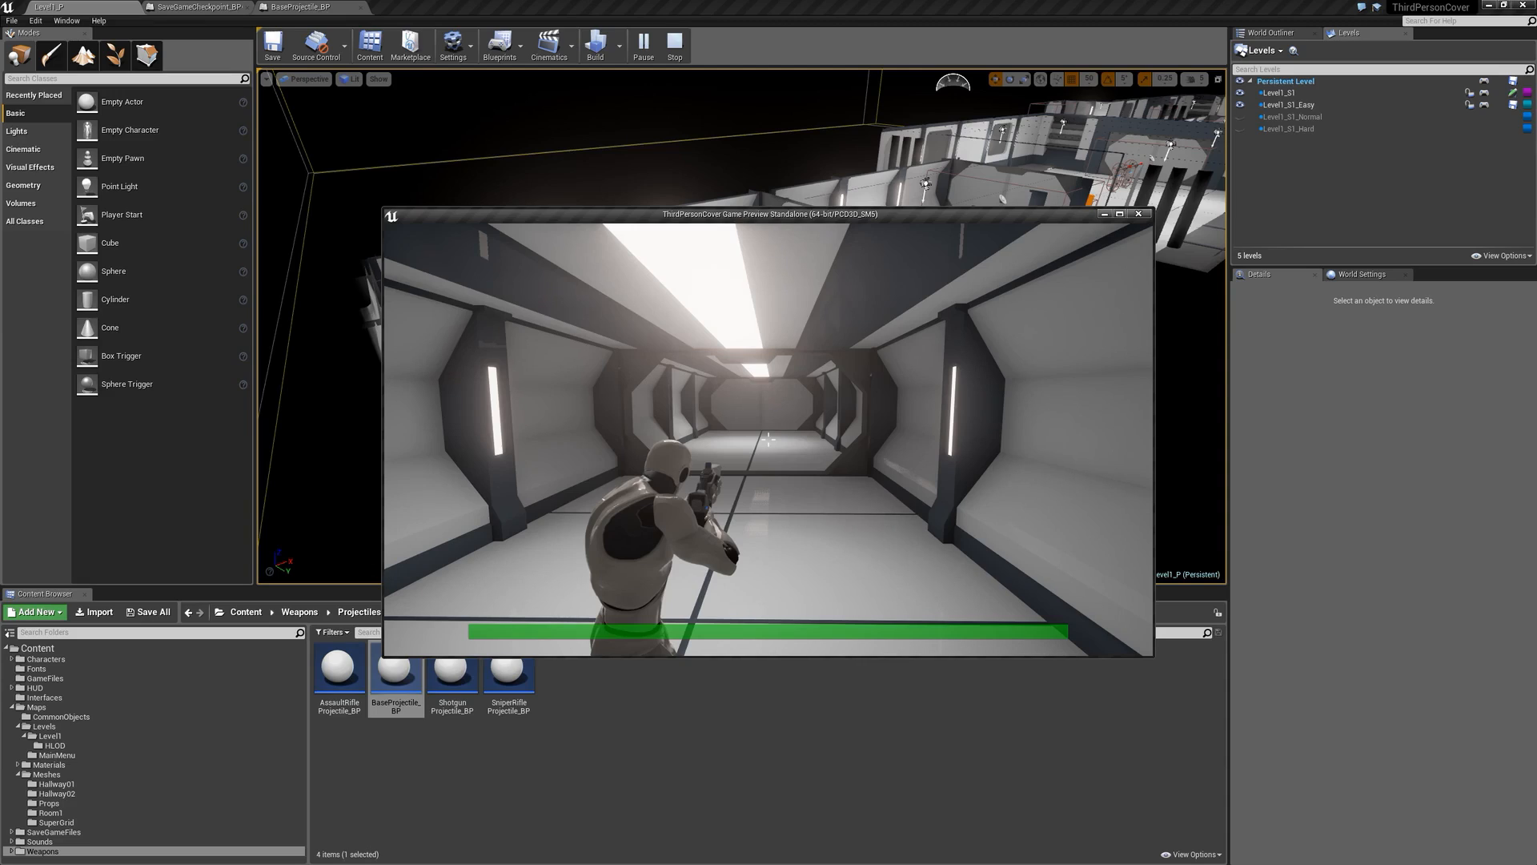
key("w")
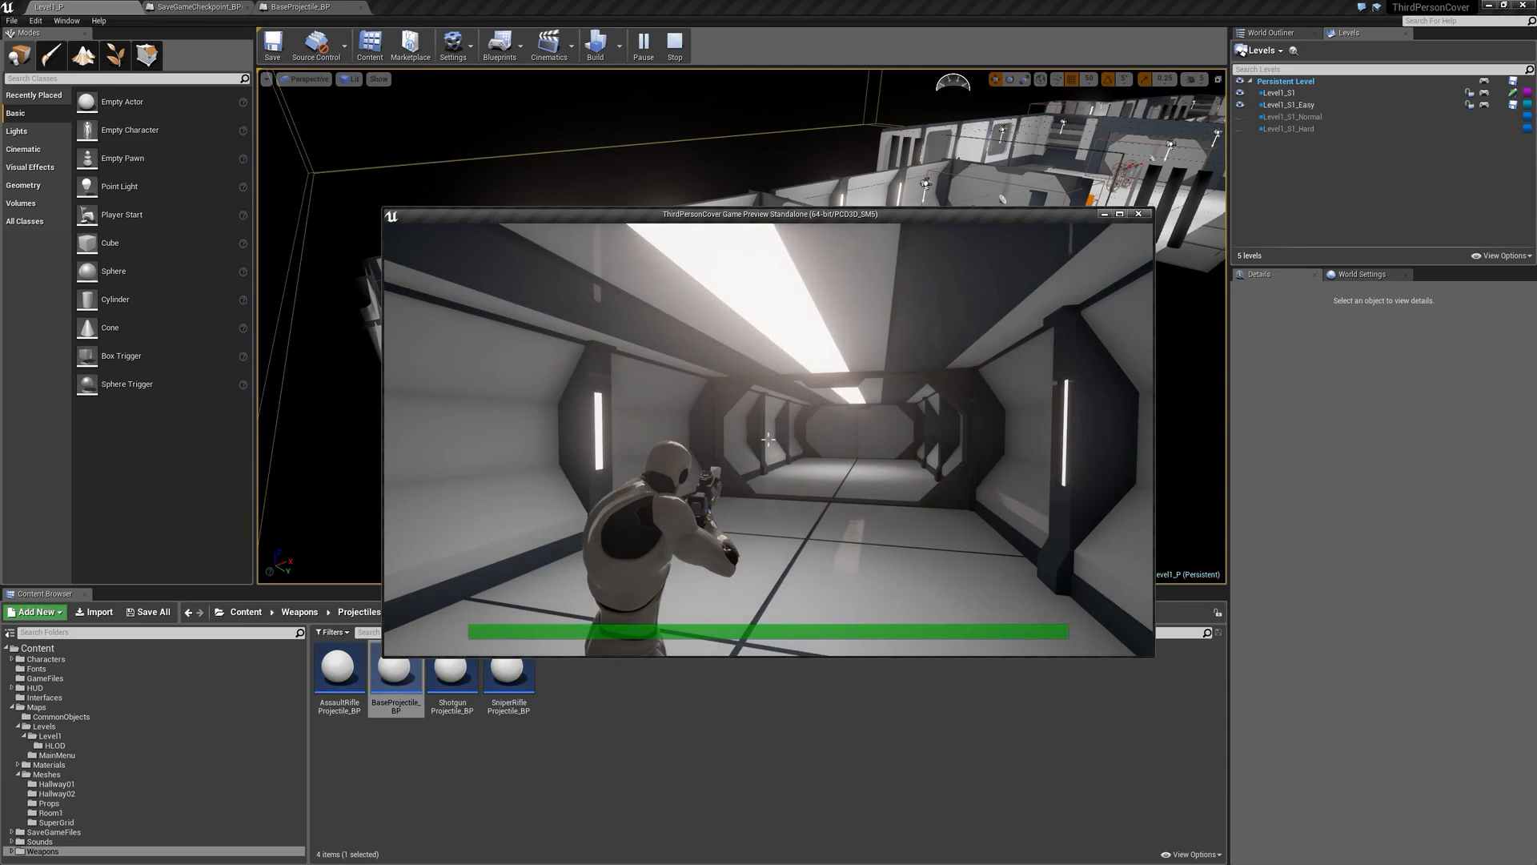
key("Escape")
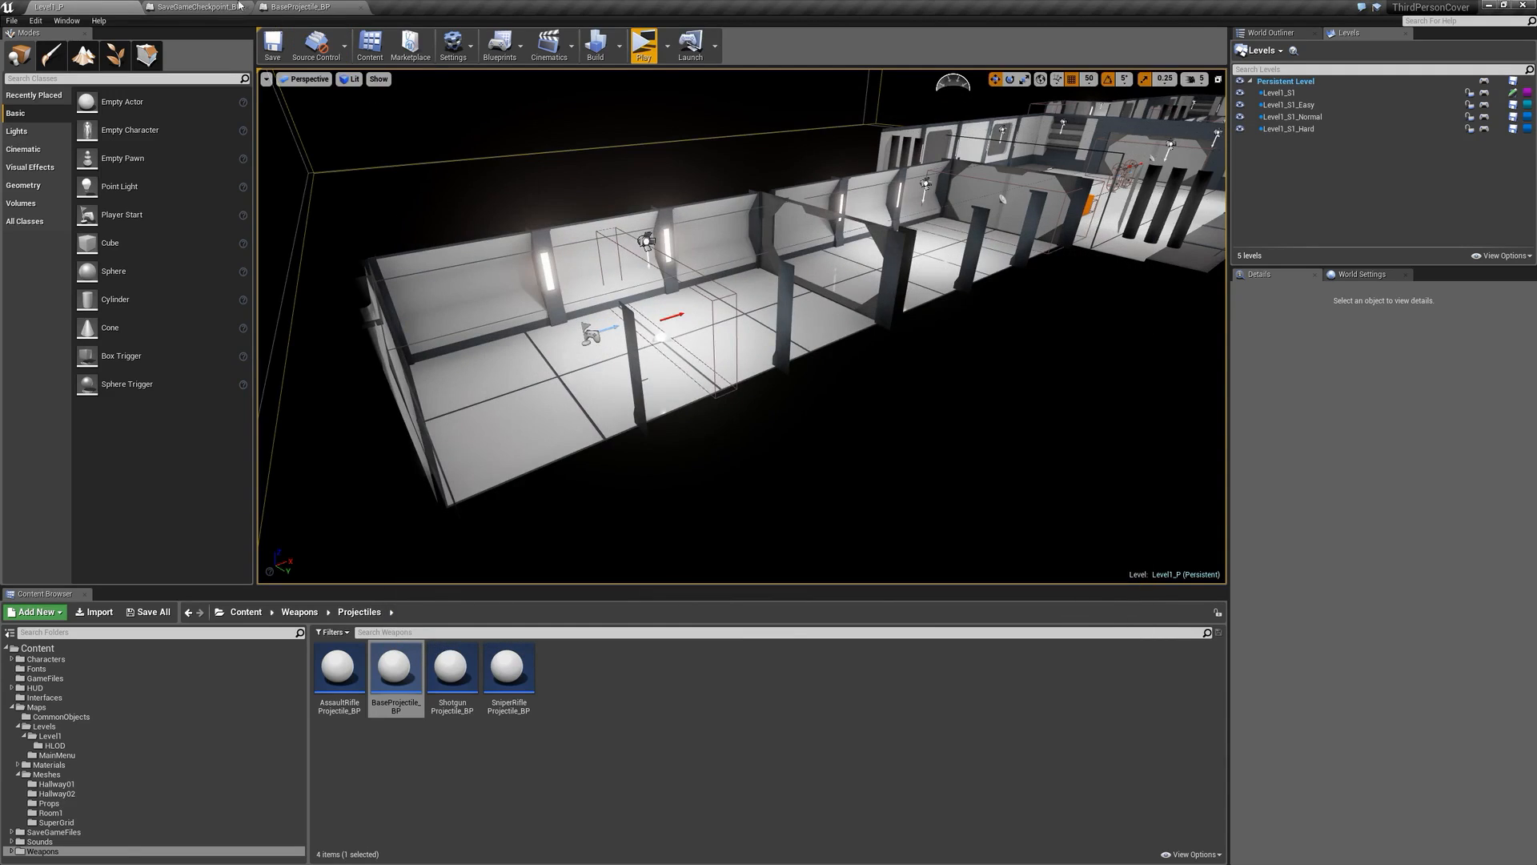
- In SaveGameCheckpoint_BP, set the Box component's WeaponTrace response to Ignore and compile the blueprint
left_click(191, 7)
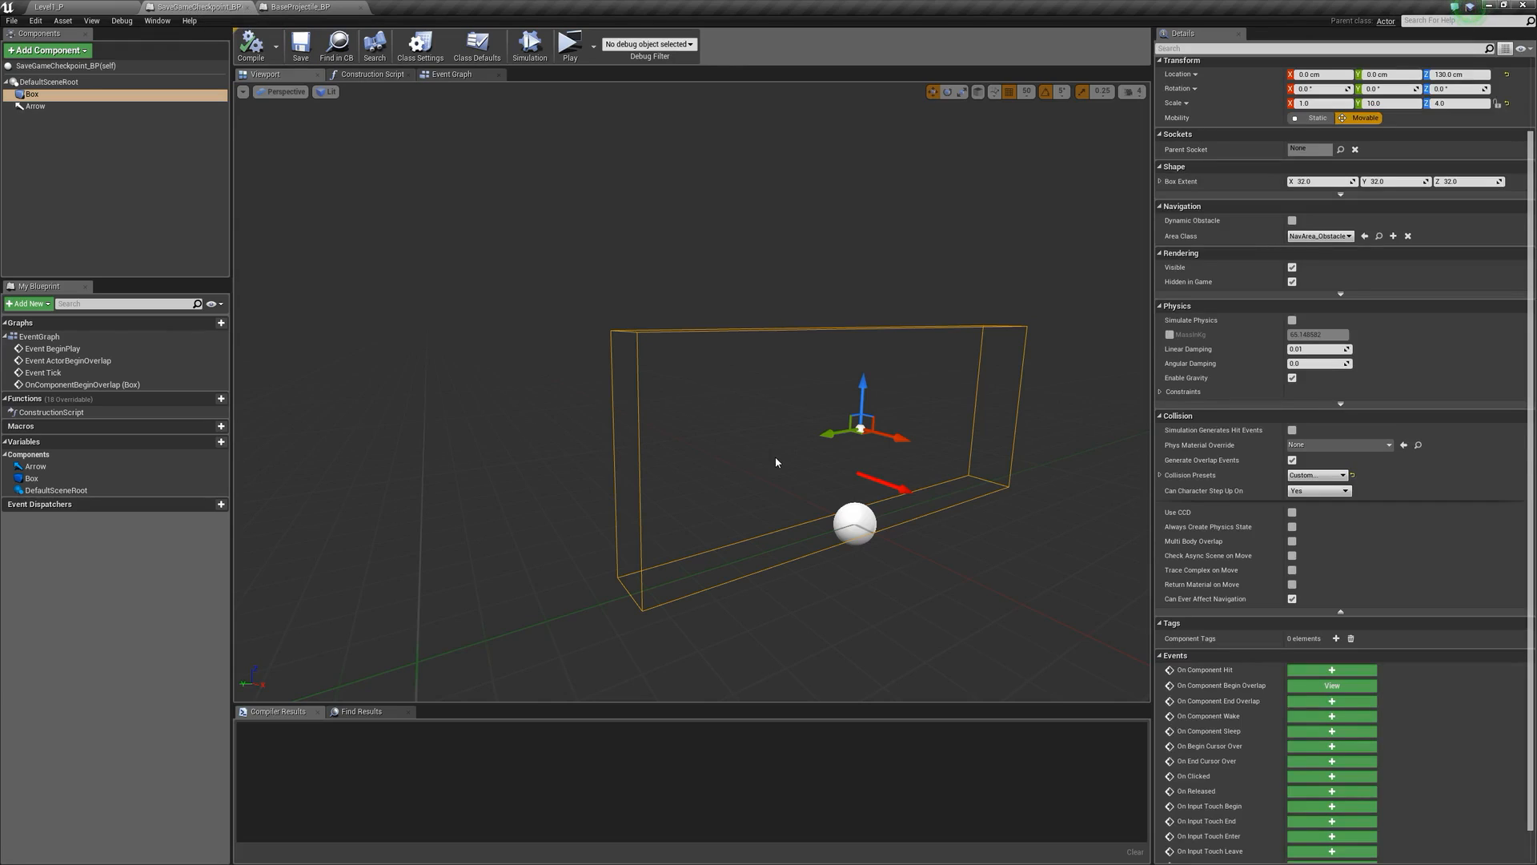
left_click(1160, 475)
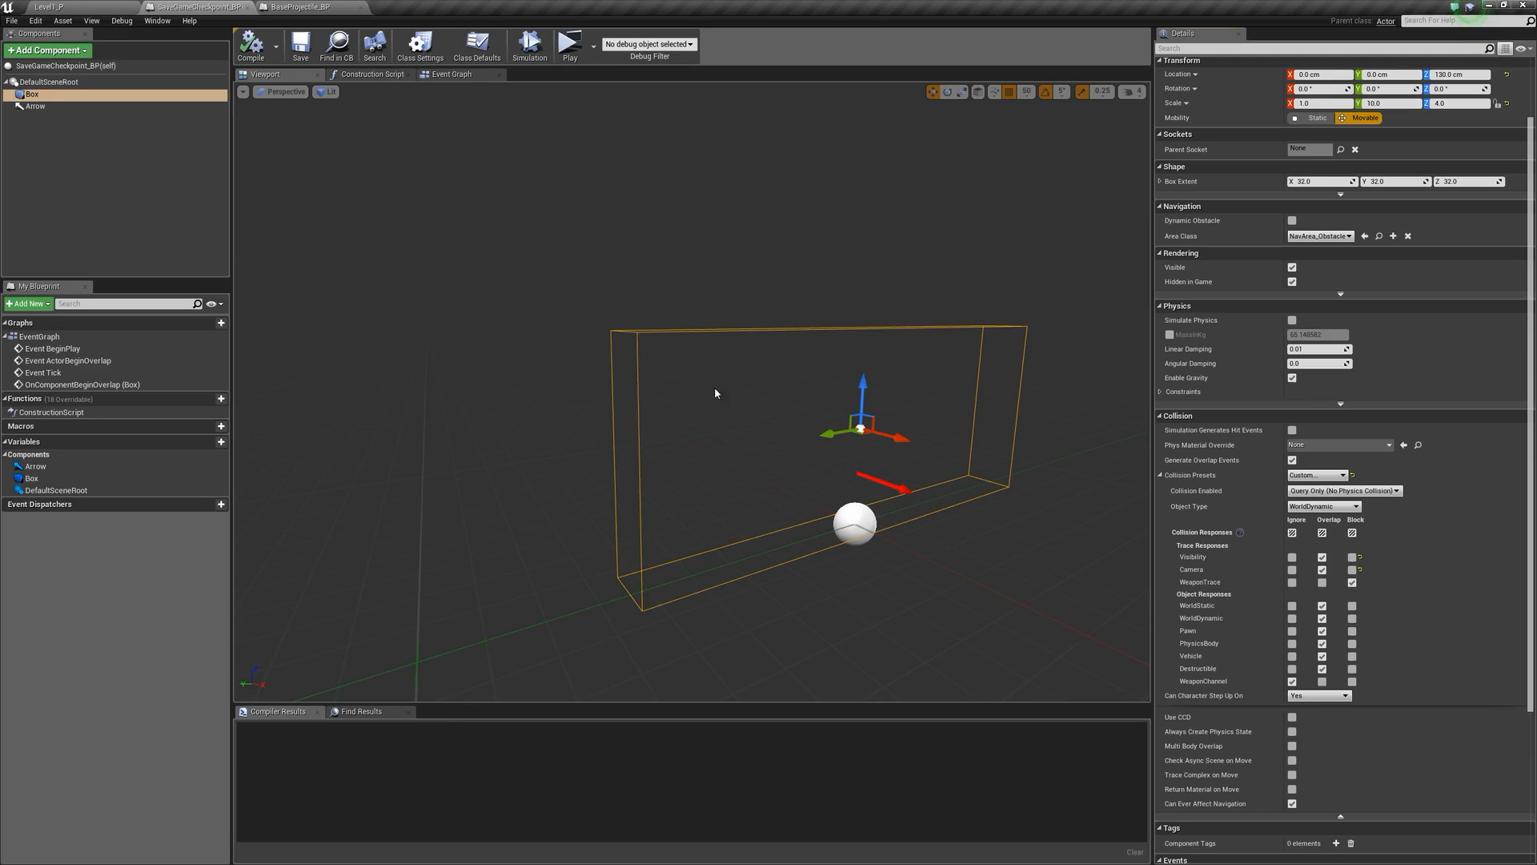
left_click(1292, 582)
left_click(252, 46)
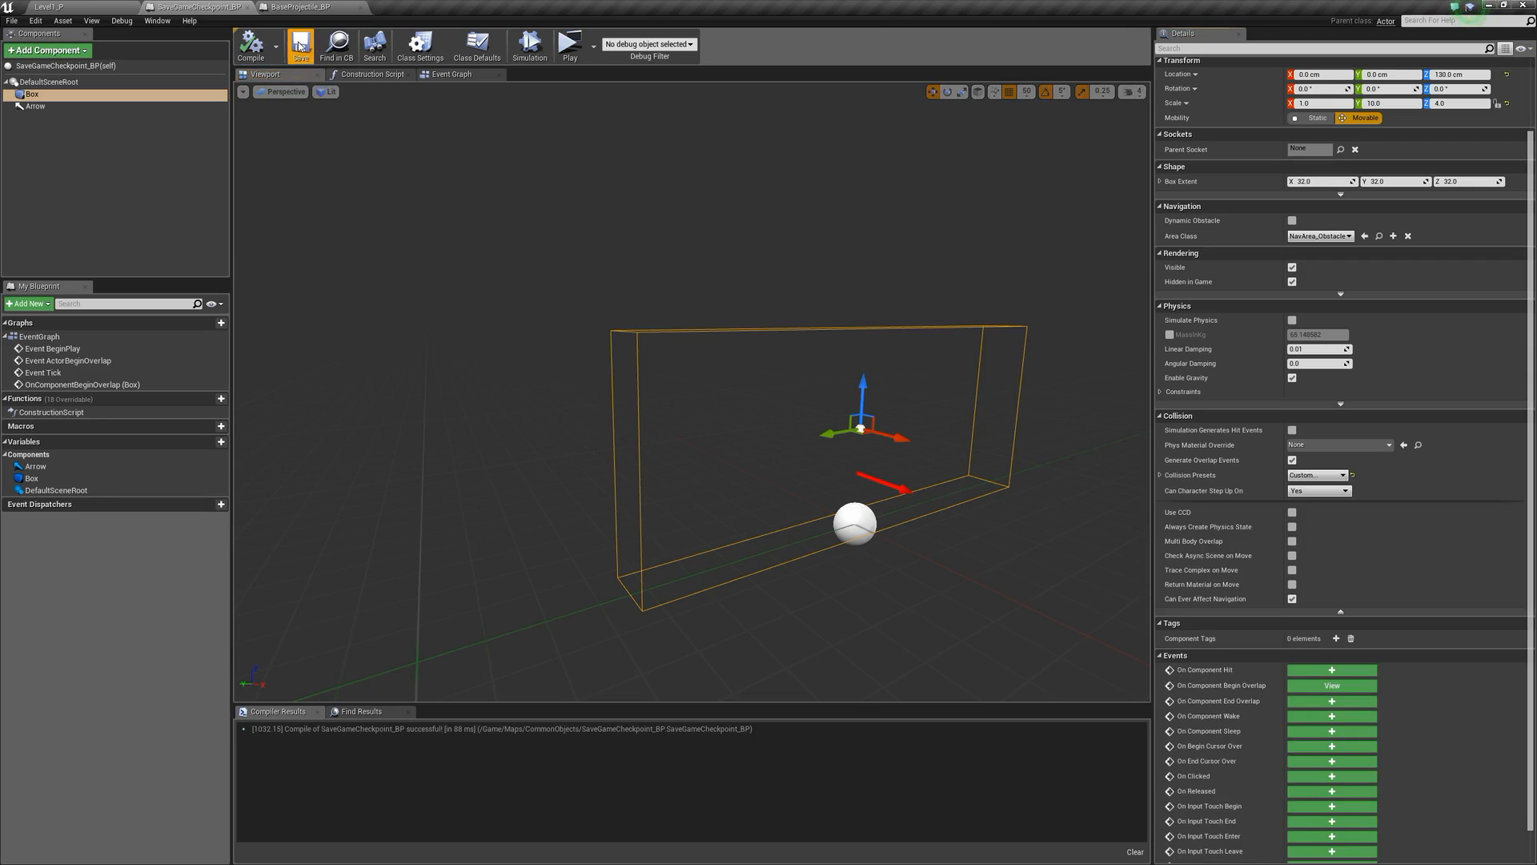
- Play the level and fire several shots down the corridor to test projectiles against the checkpoint trigger
left_click(567, 45)
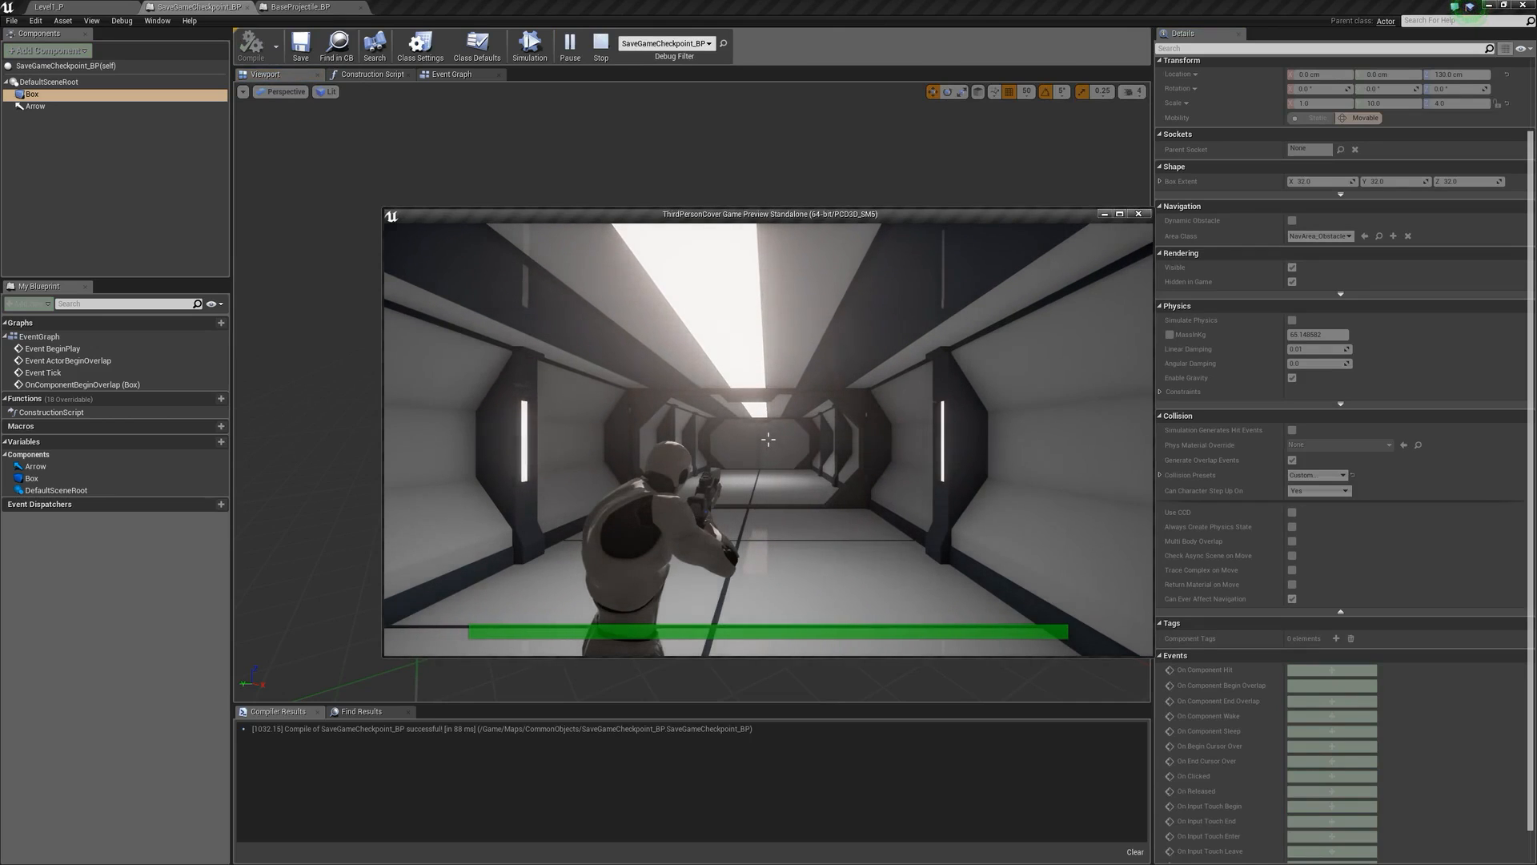
left_click(768, 439)
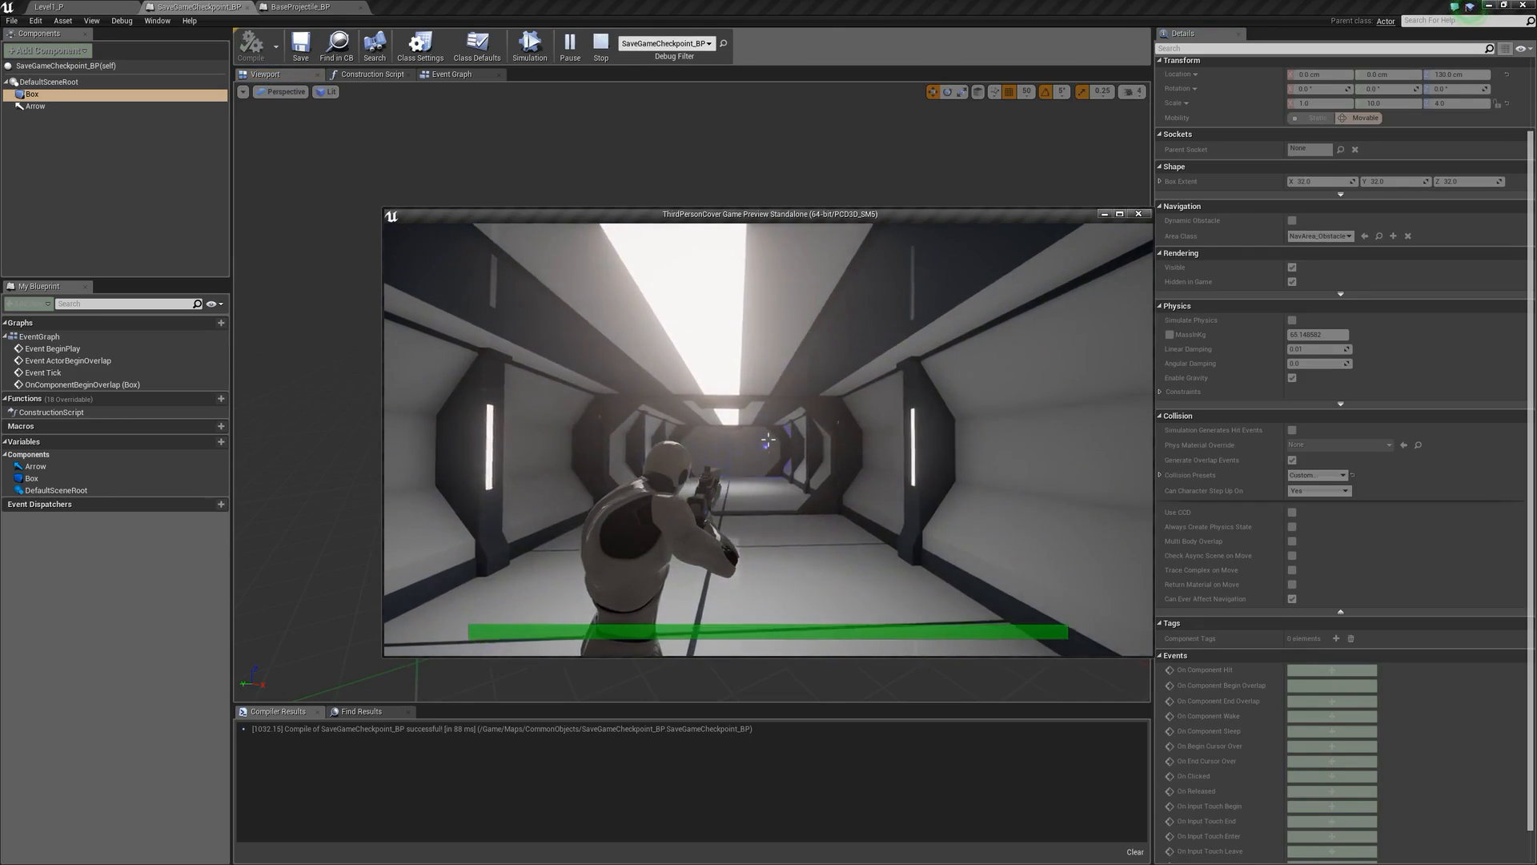
left_click(769, 440)
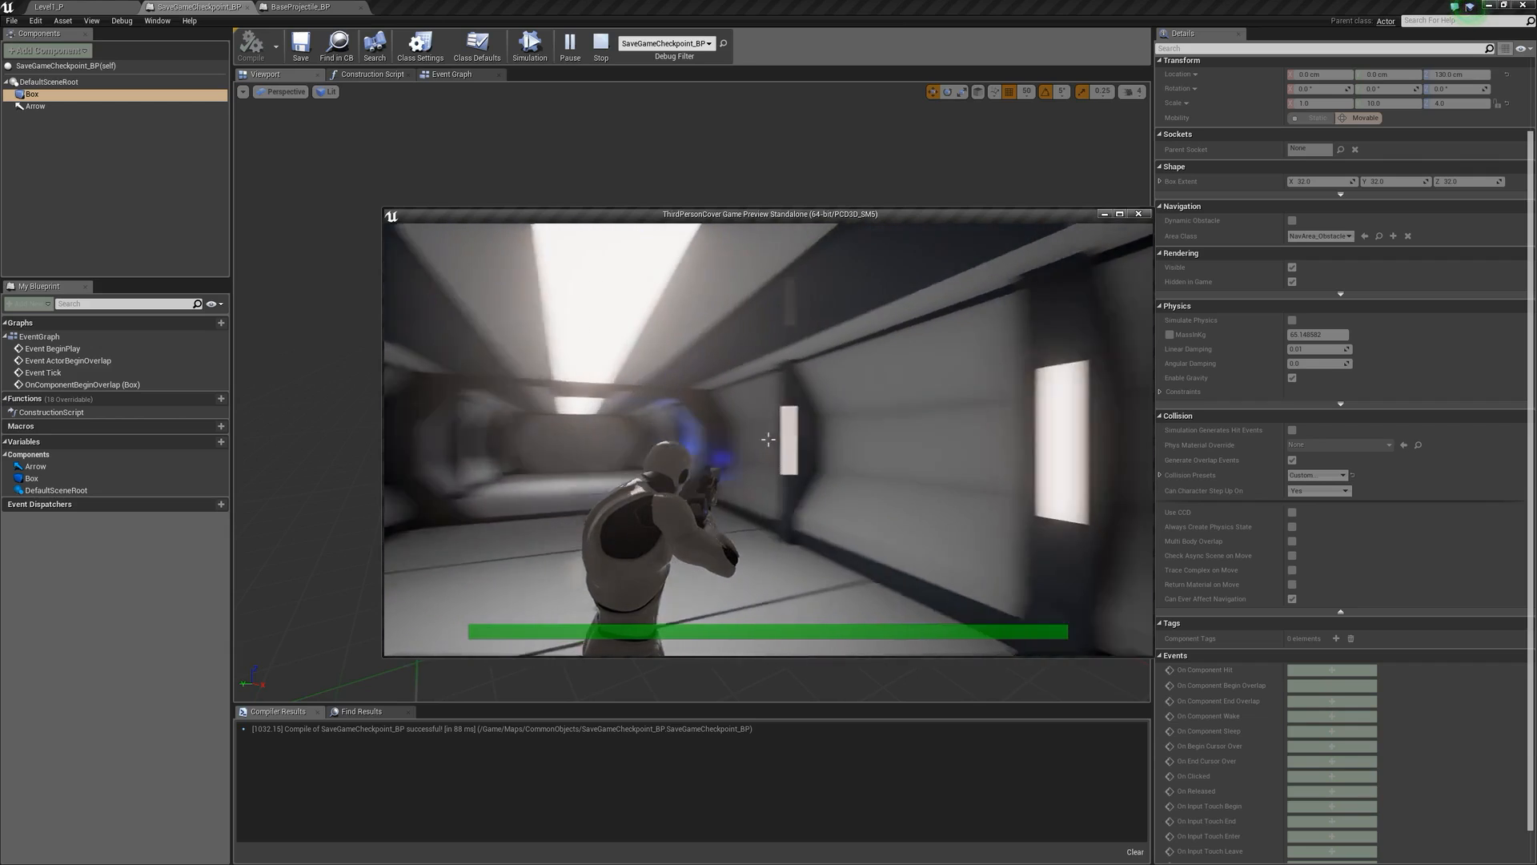
left_click(769, 440)
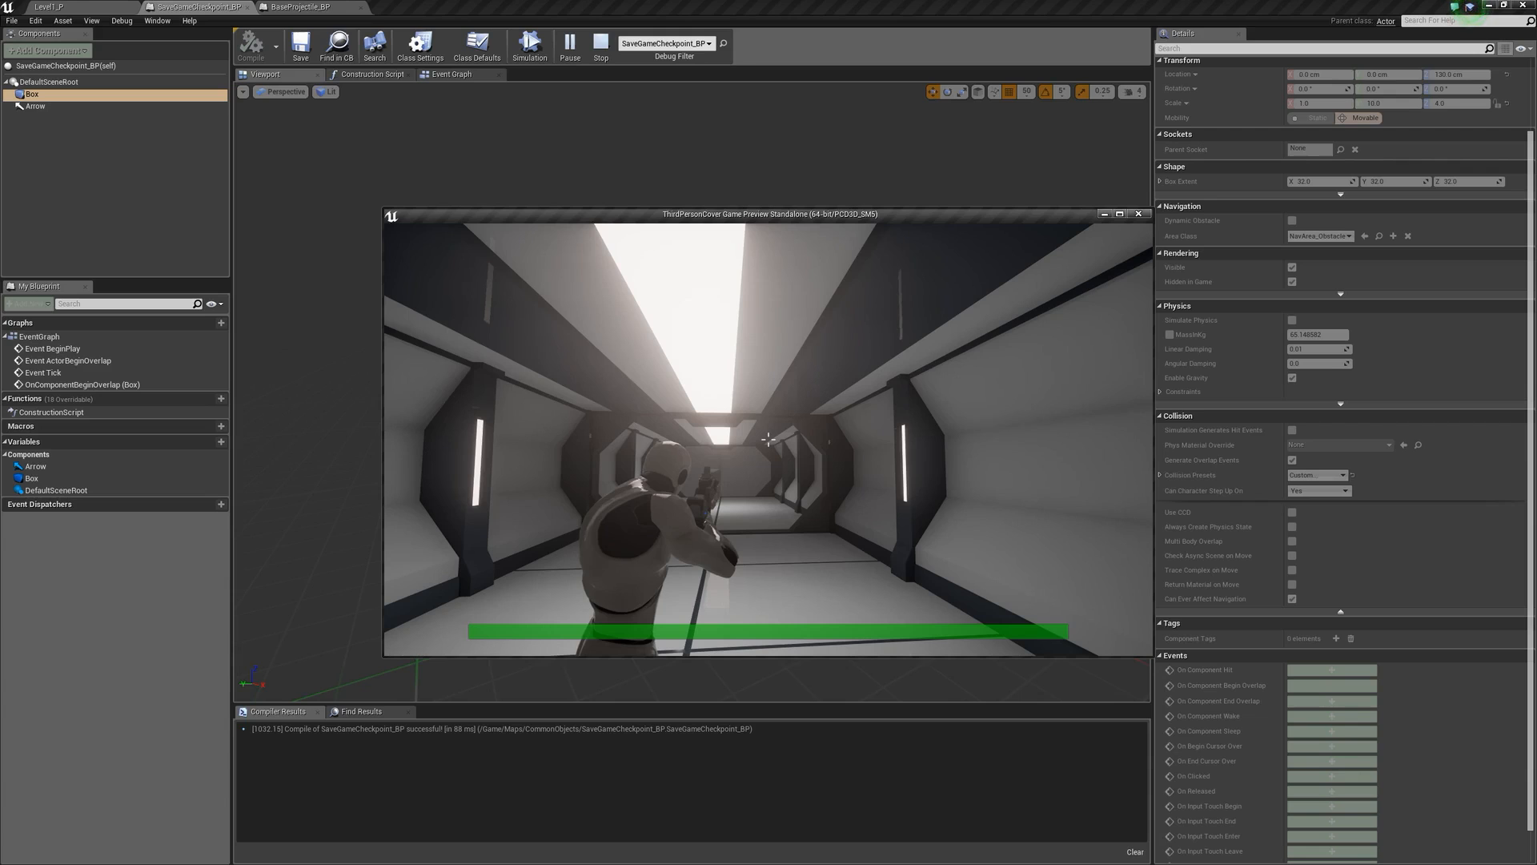
- Walk the character through the checkpoint and along the corridor into the room with the orange cover block
key("w")
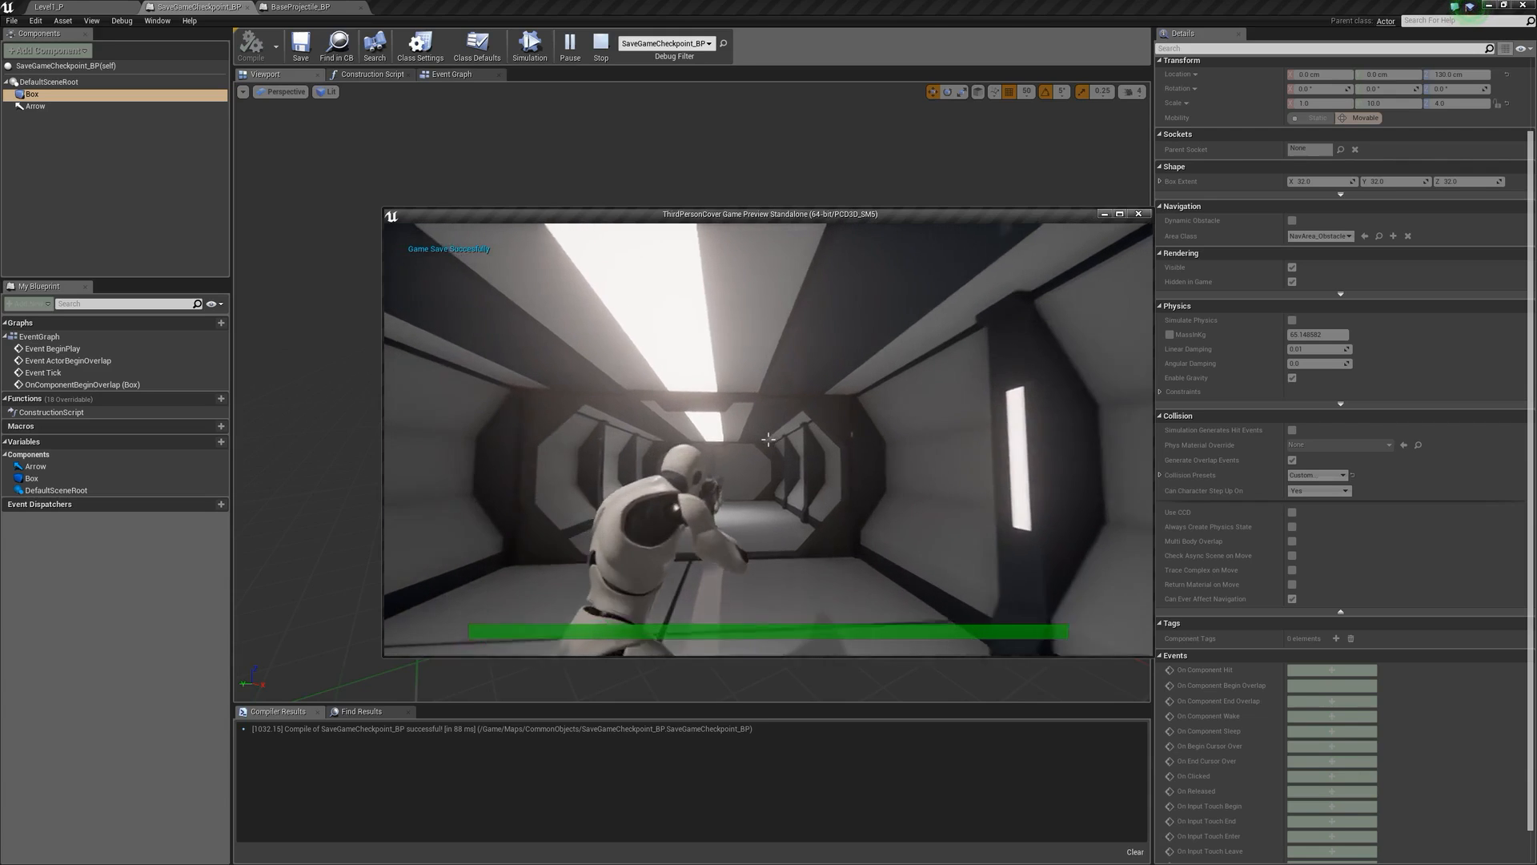
key("w")
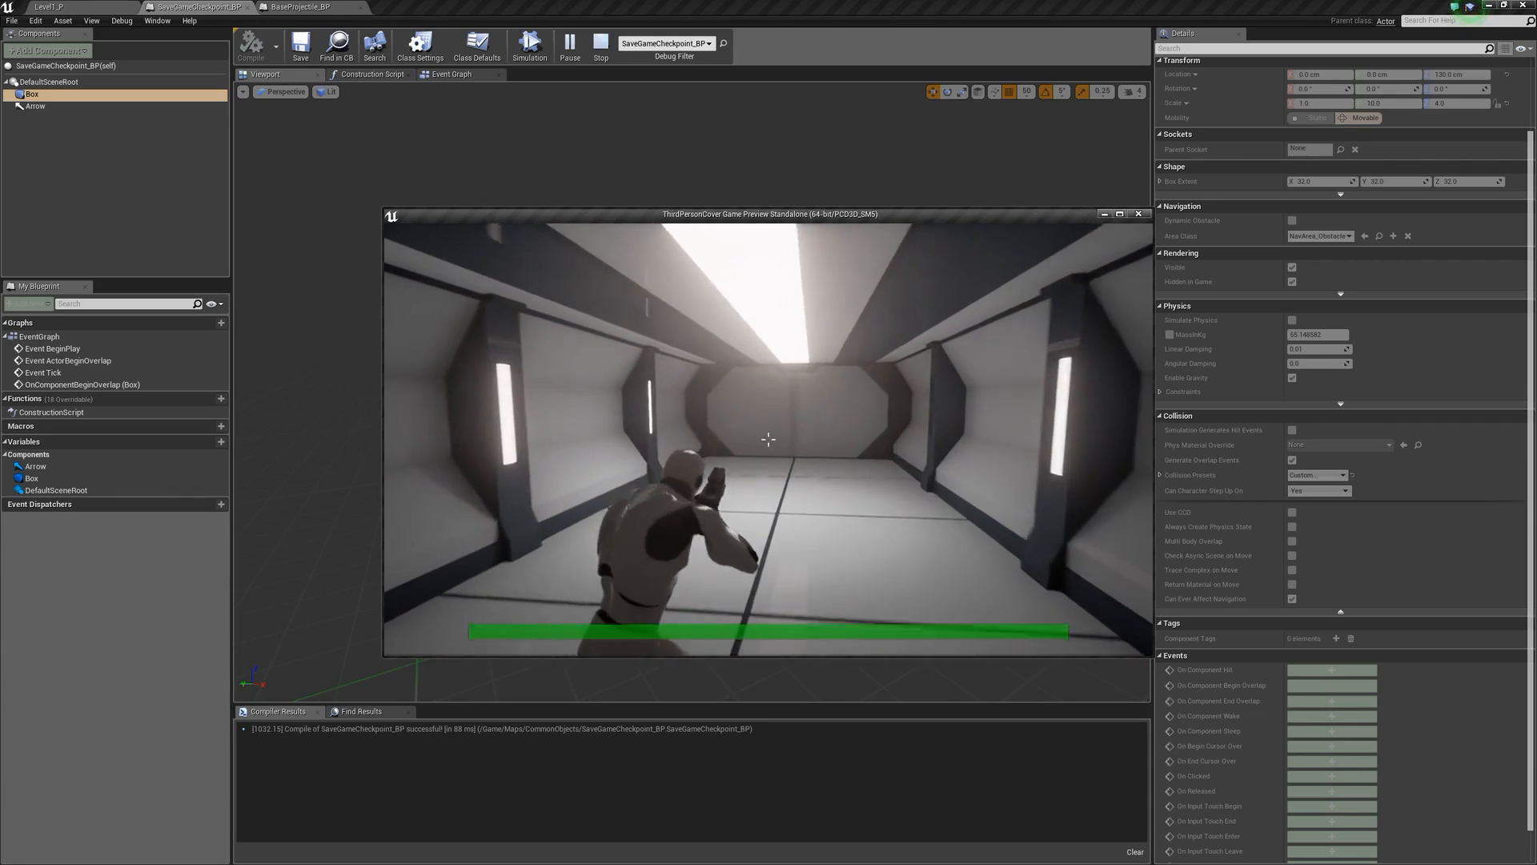
key("w")
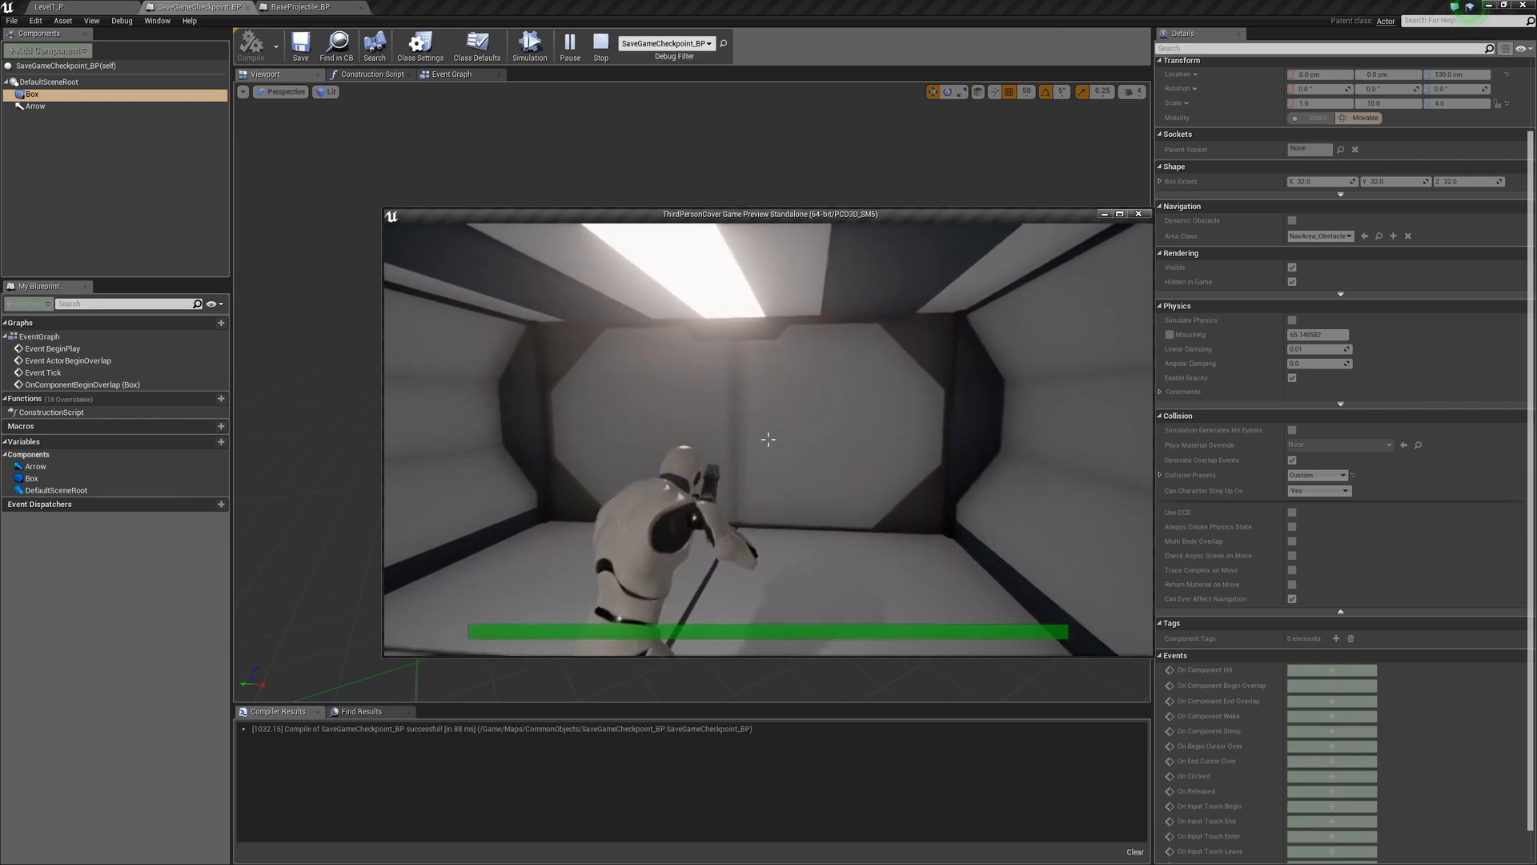
key("w")
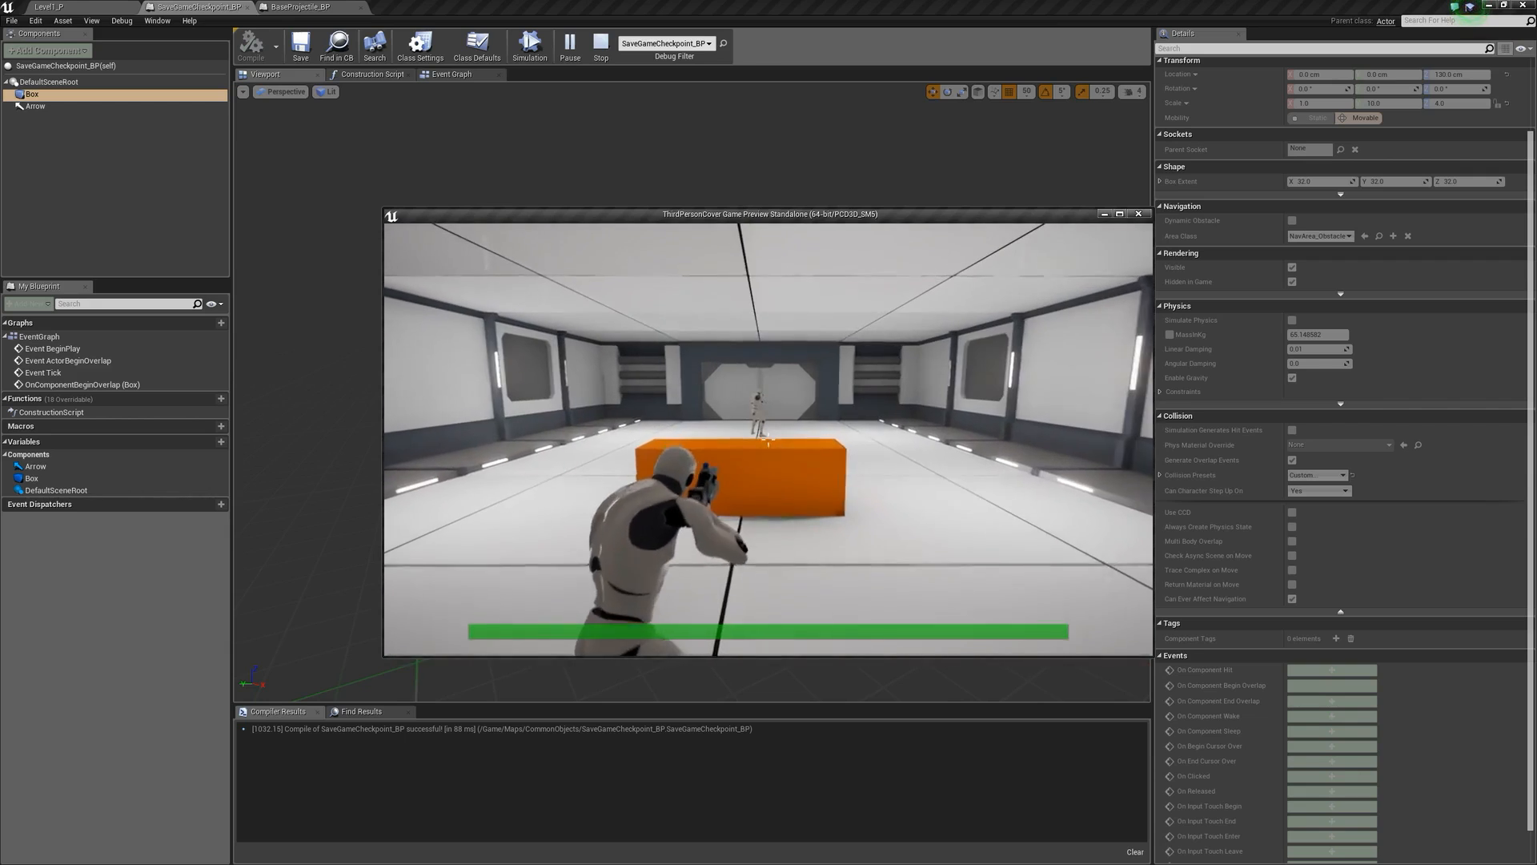
- Take cover behind the orange block, aim at the enemy by the far door and shoot it
key("c")
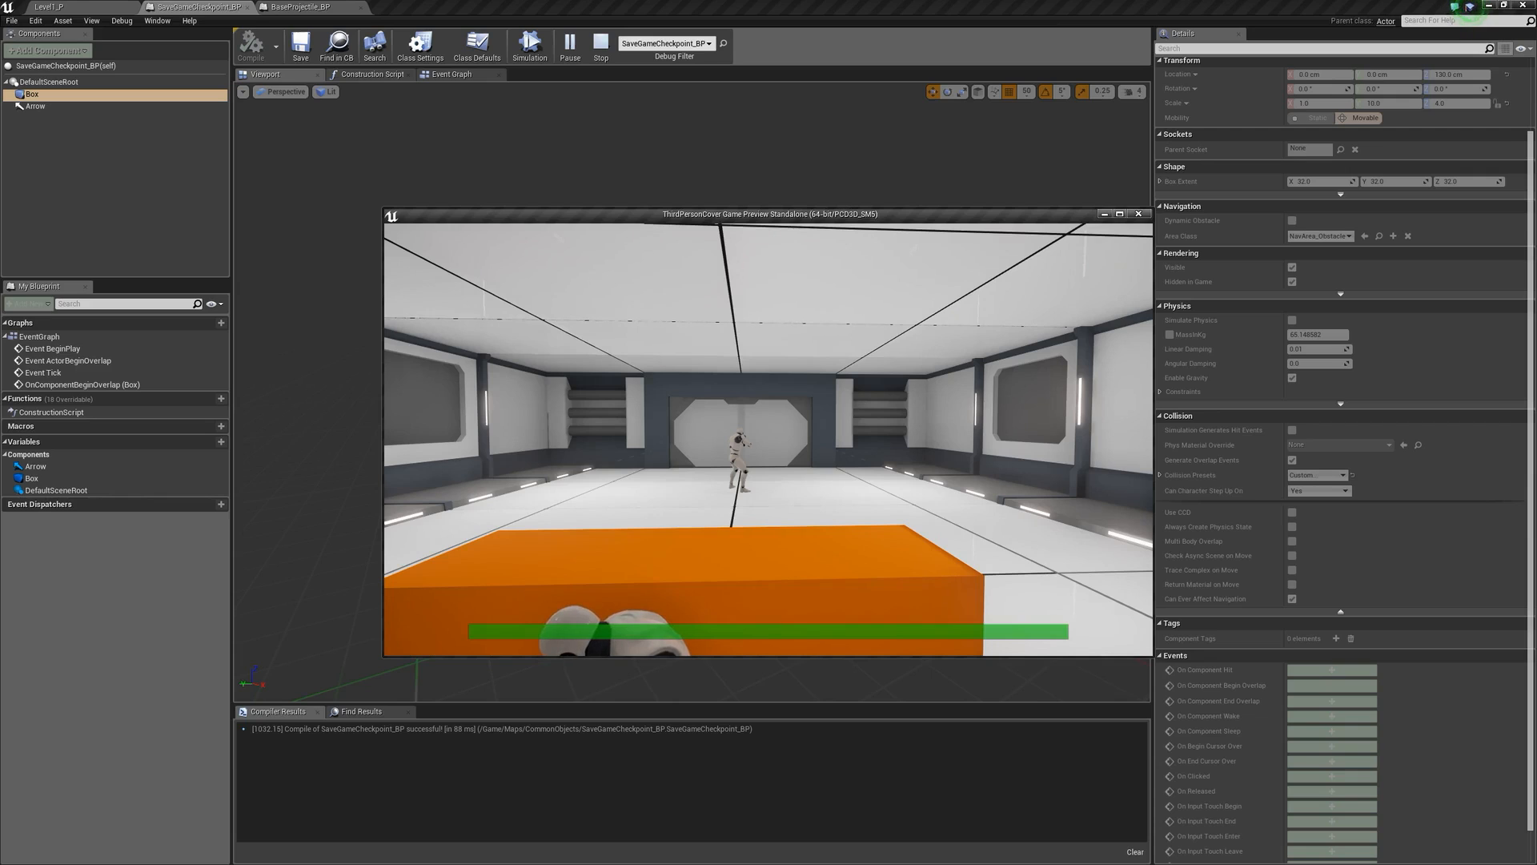
right_click(769, 439)
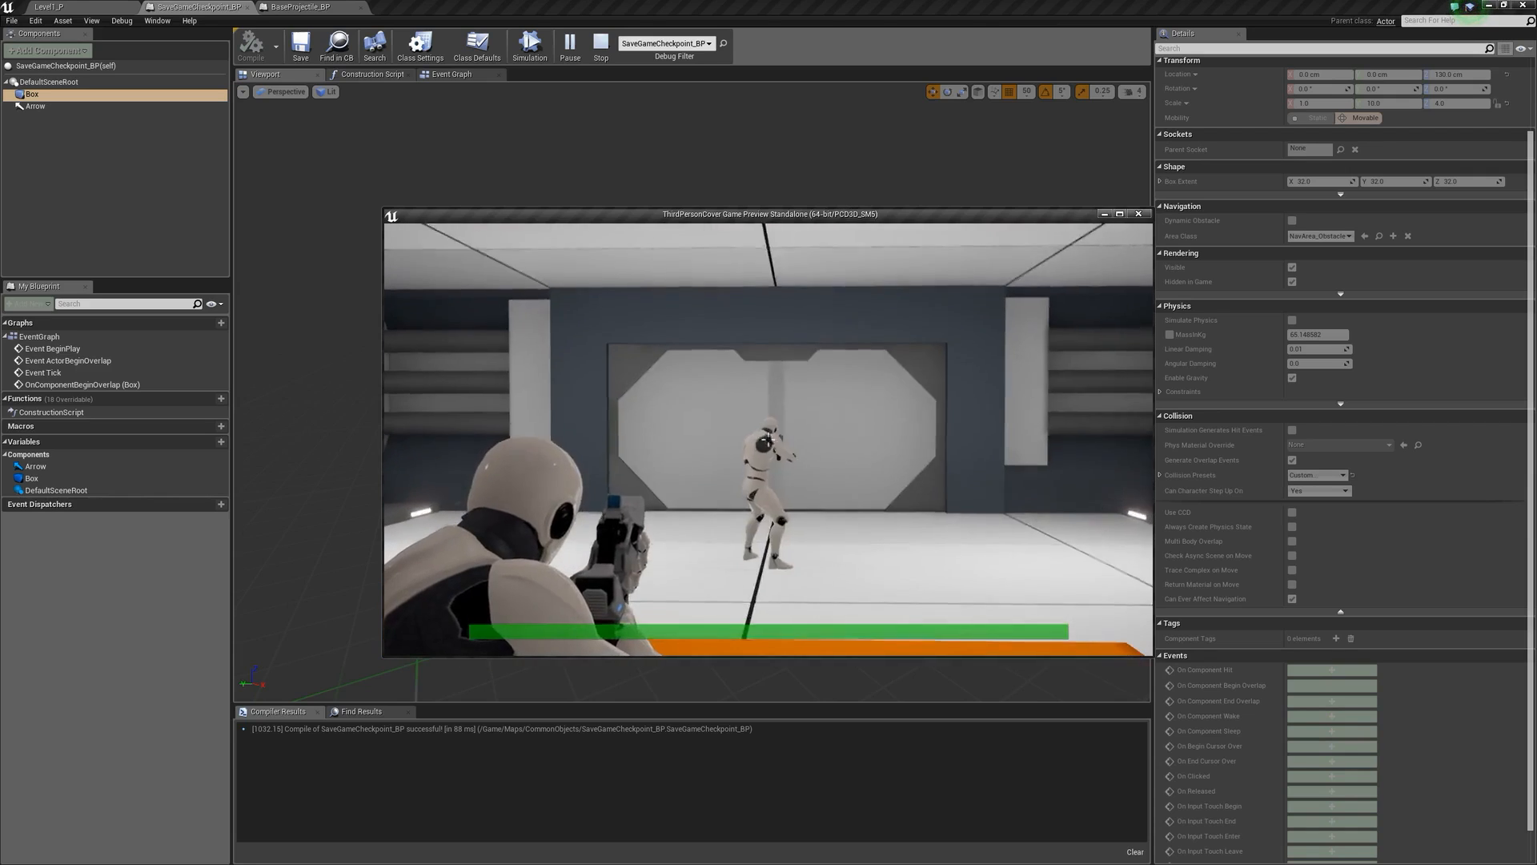
left_click(768, 440)
left_click(768, 439)
left_click(769, 440)
left_click(768, 439)
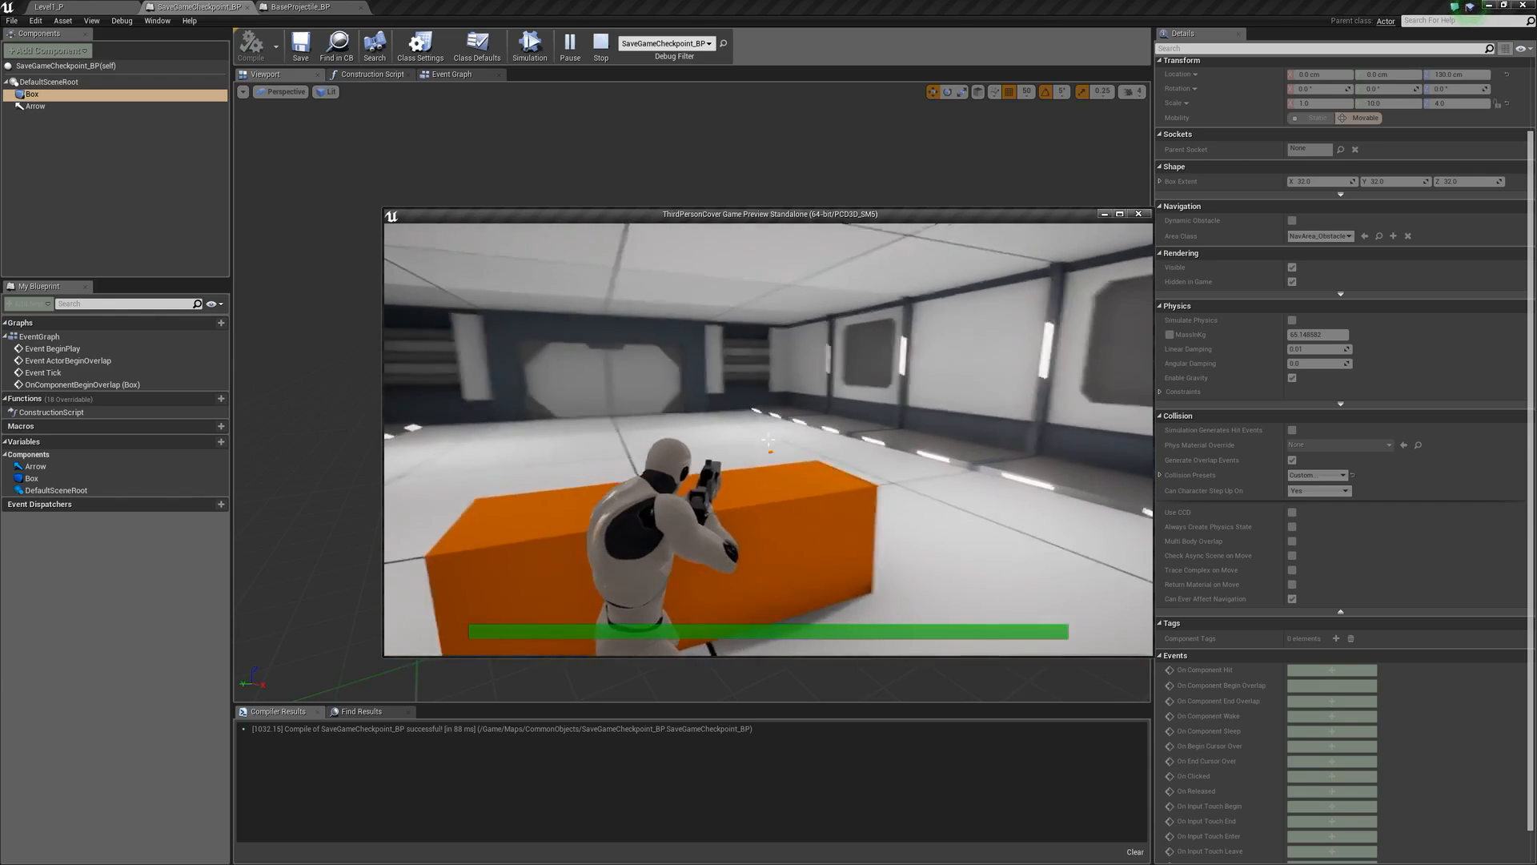
- Move around the orange cover and run on through the doors and the next corridors and rooms of the level
key("a")
key("w")
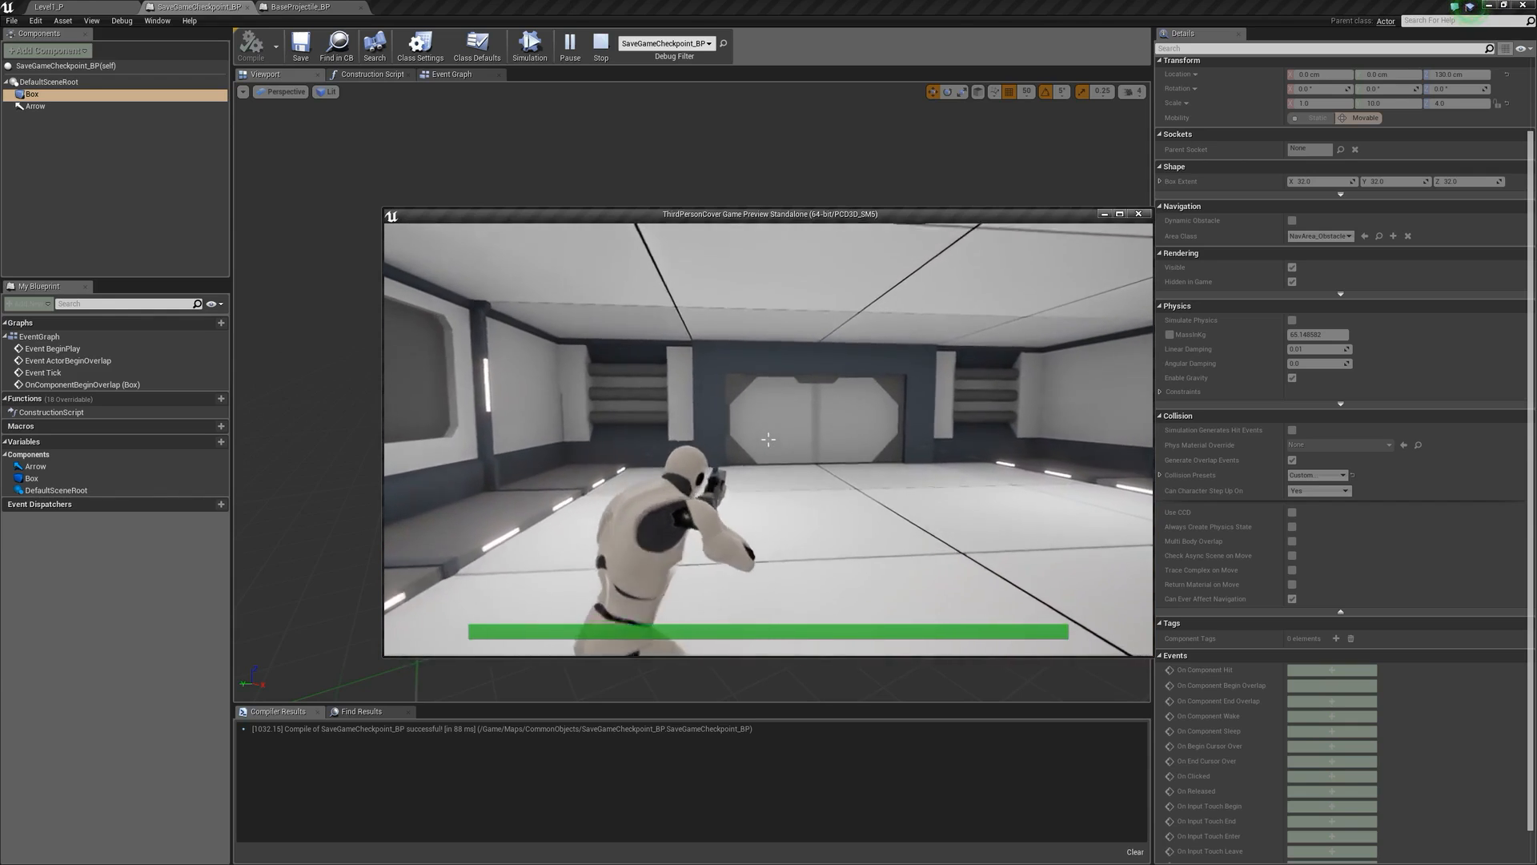
key("s")
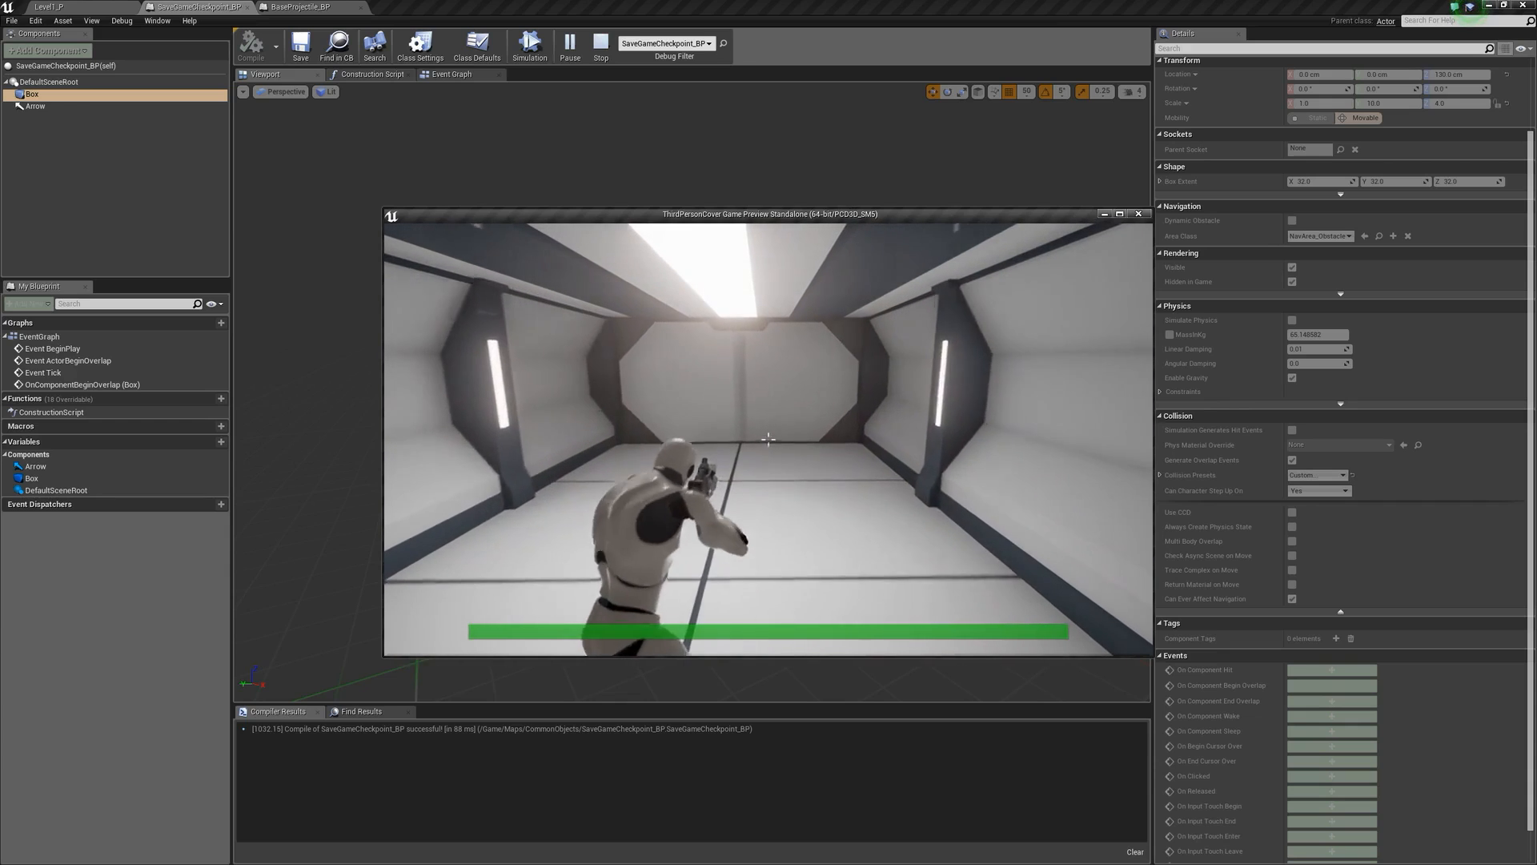
key("w")
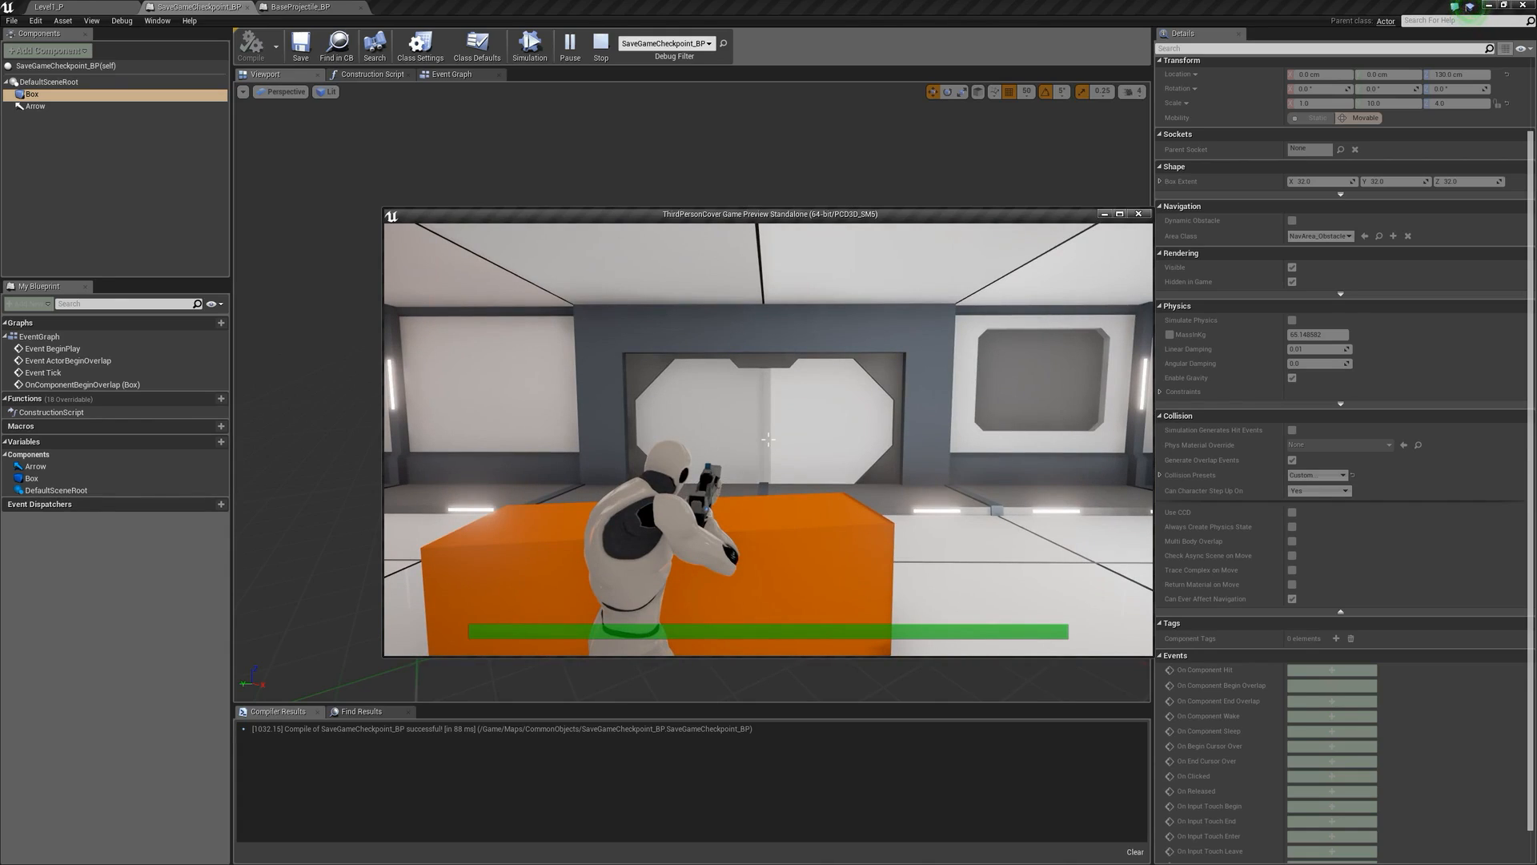
key("d")
key("w")
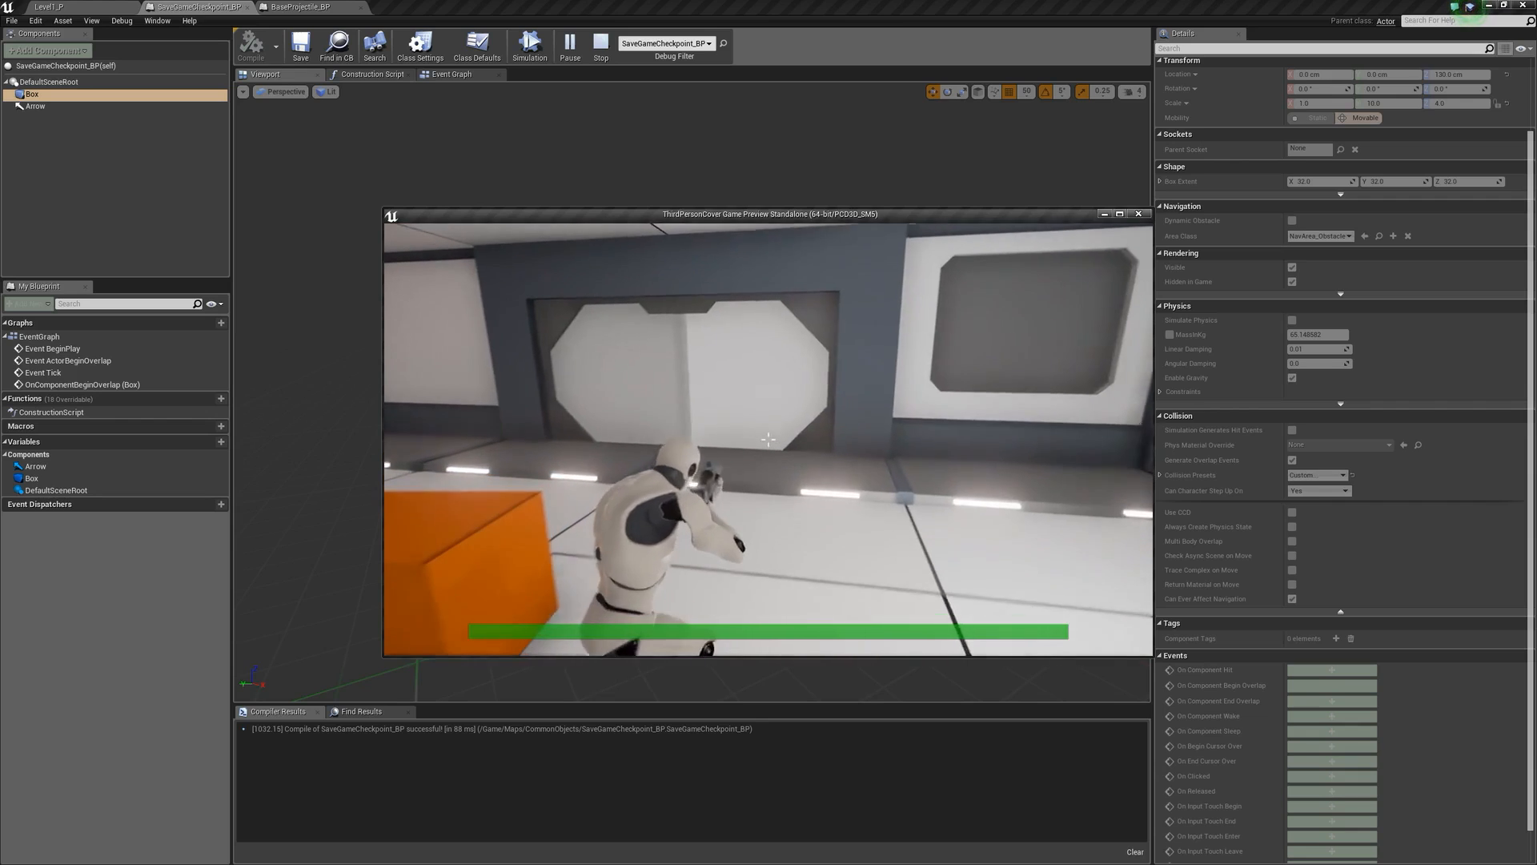
key("w")
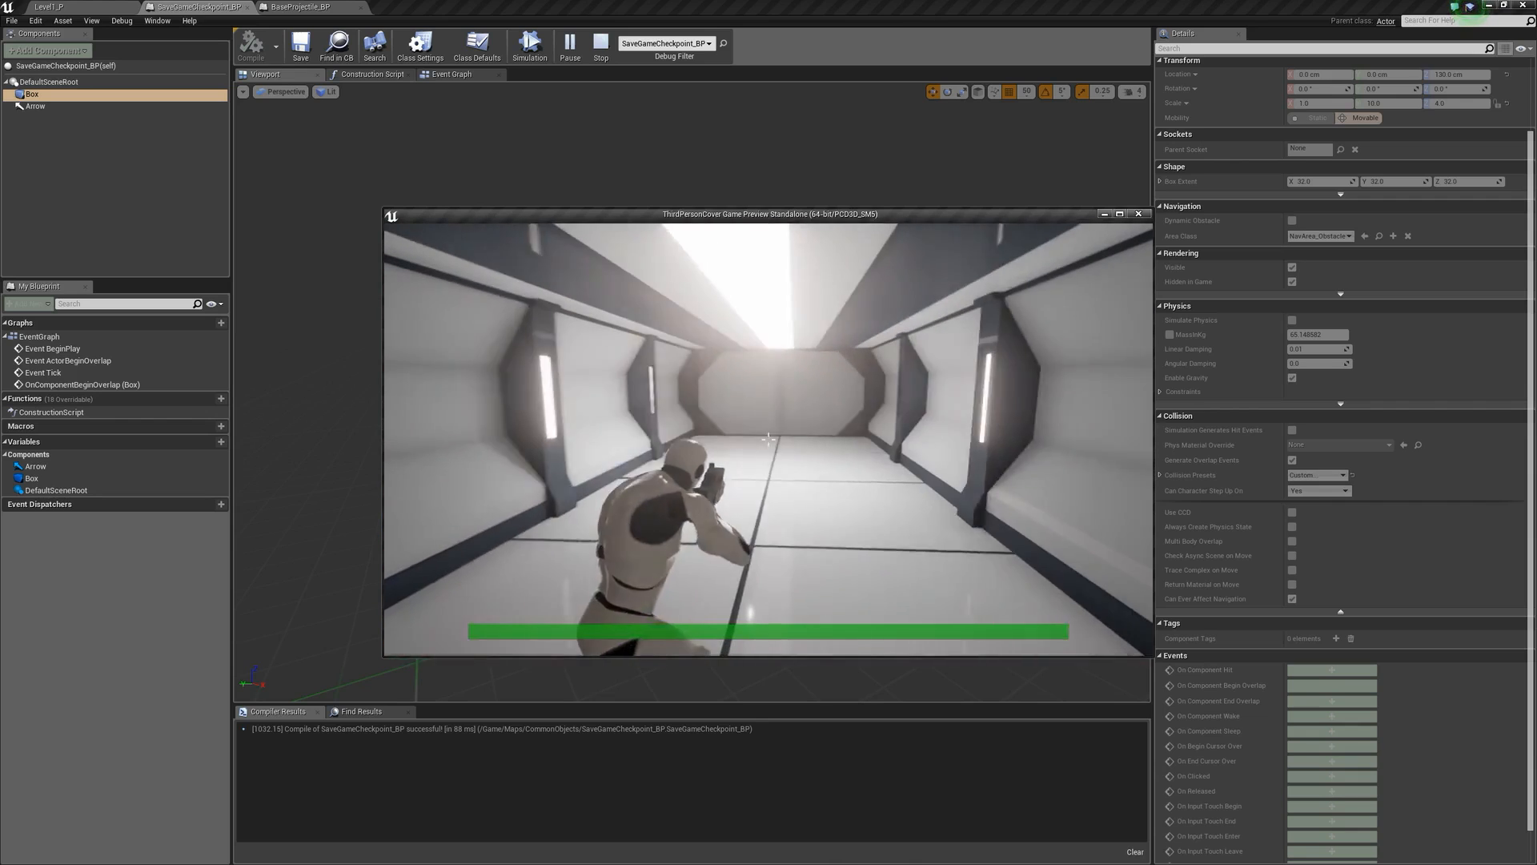
key("w")
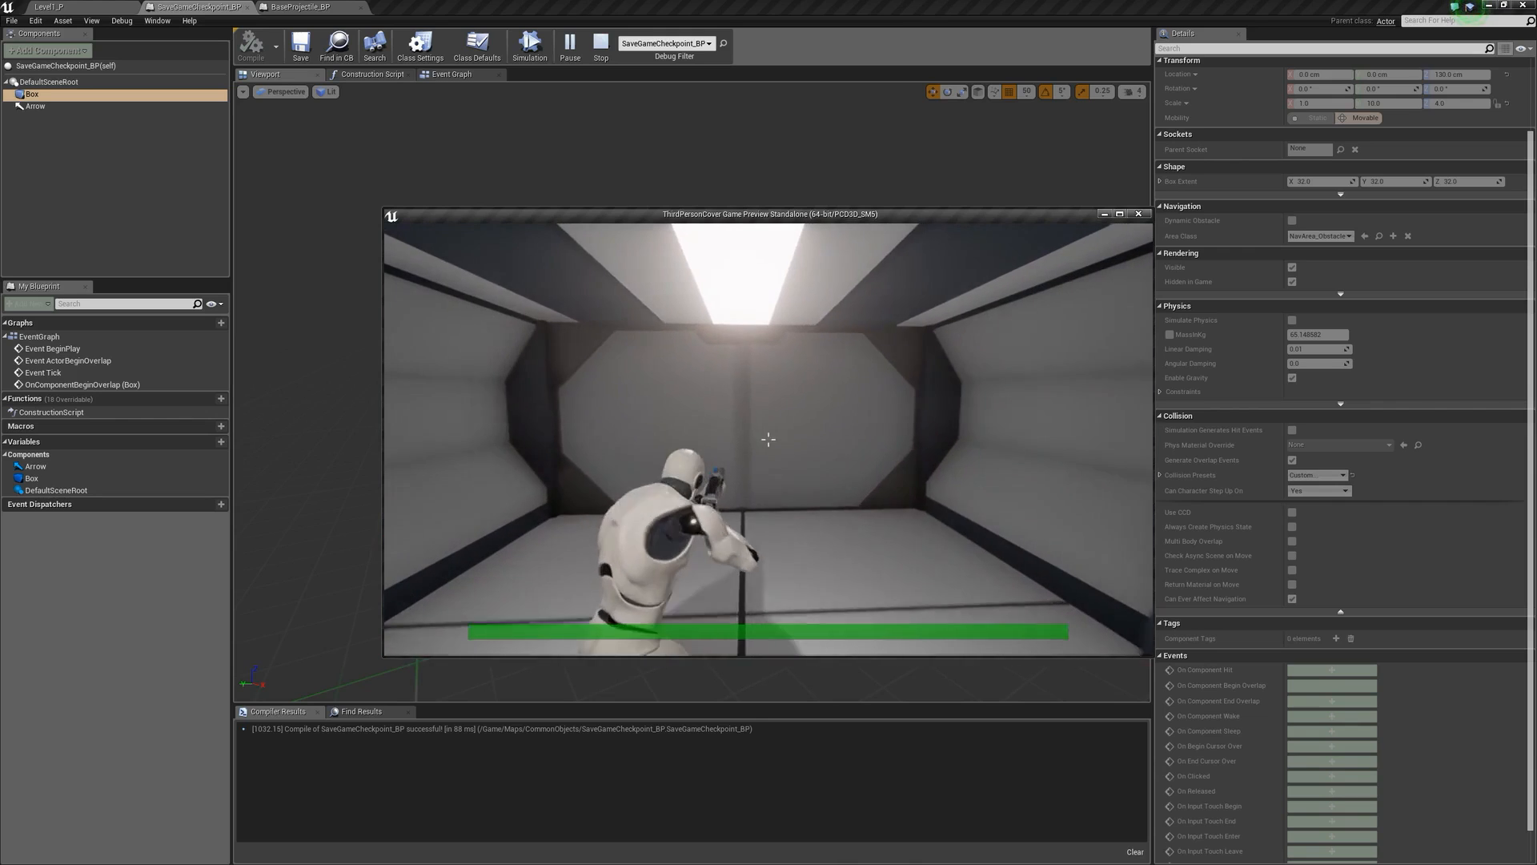
key("w")
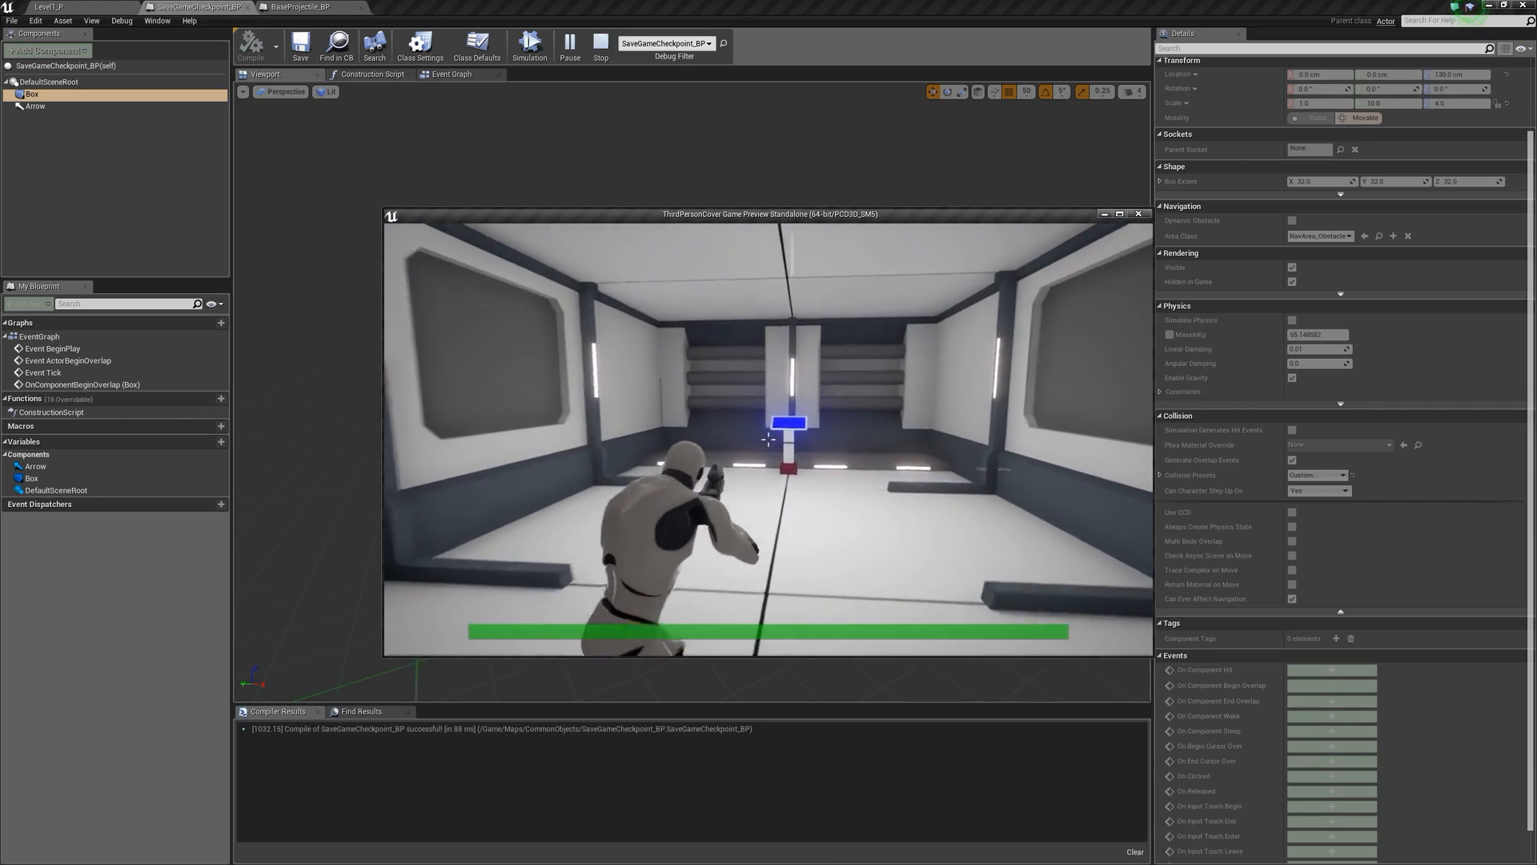
key("w")
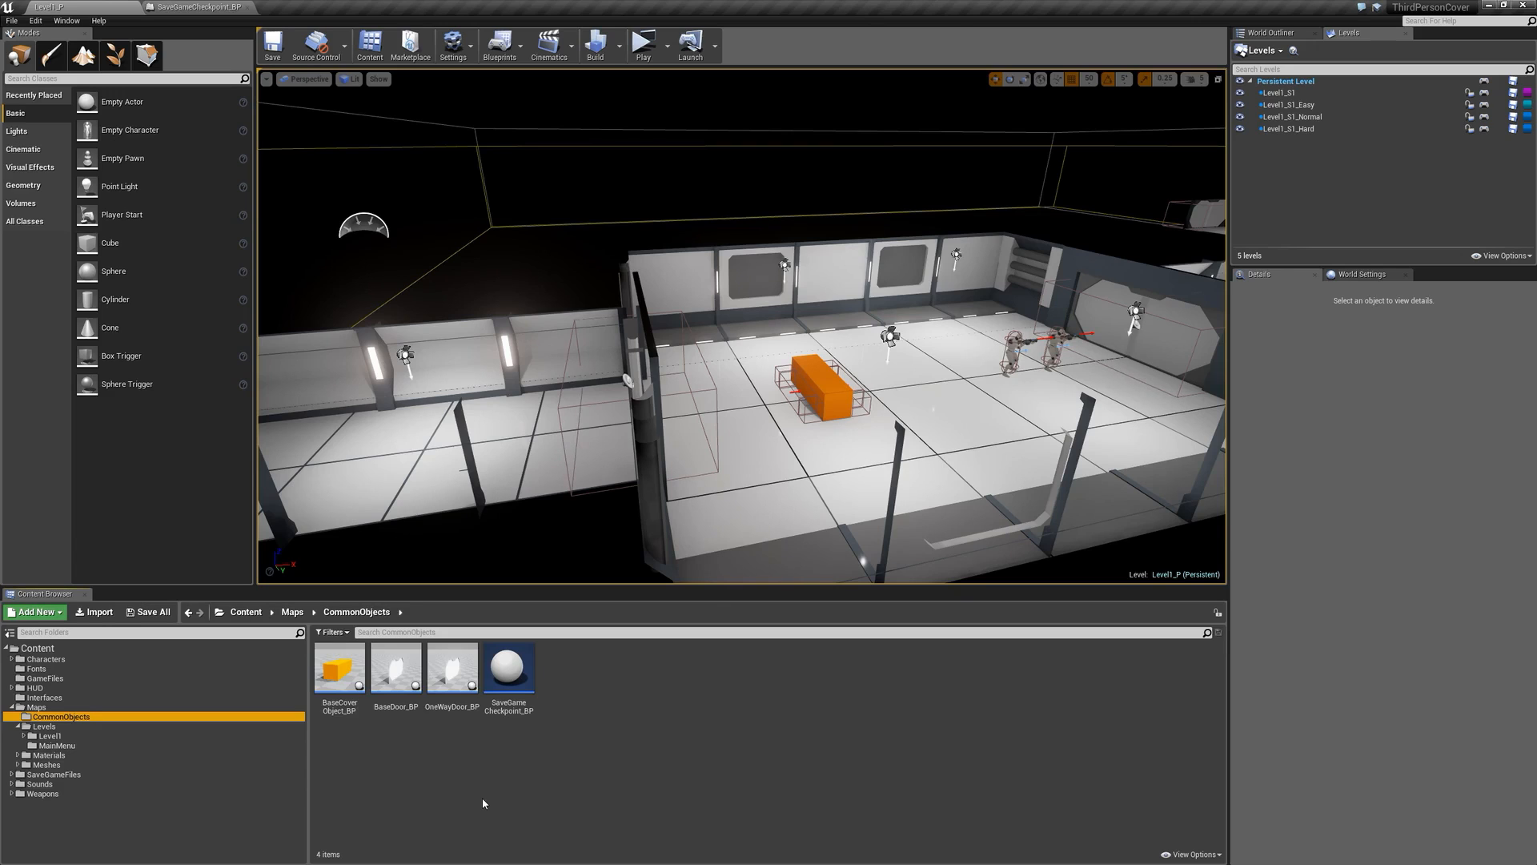
- Select the checkpoint actor in the first corridor of Level1_P and open SaveGameCheckpoint_BP for editing
right_click_drag(624, 416, 593, 410)
right_click_drag(600, 324, 576, 359)
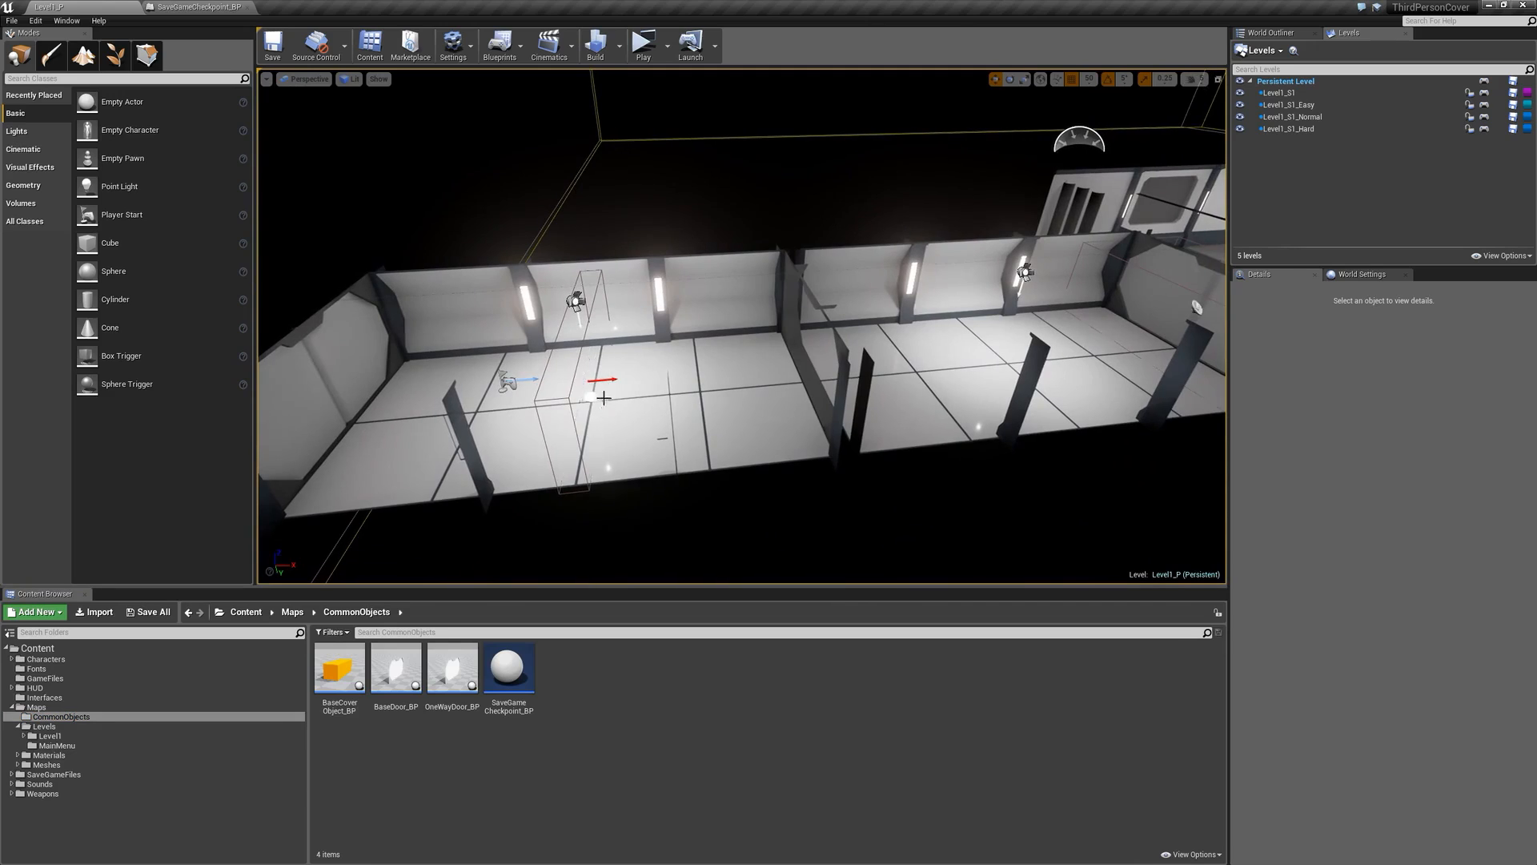
left_click(576, 360)
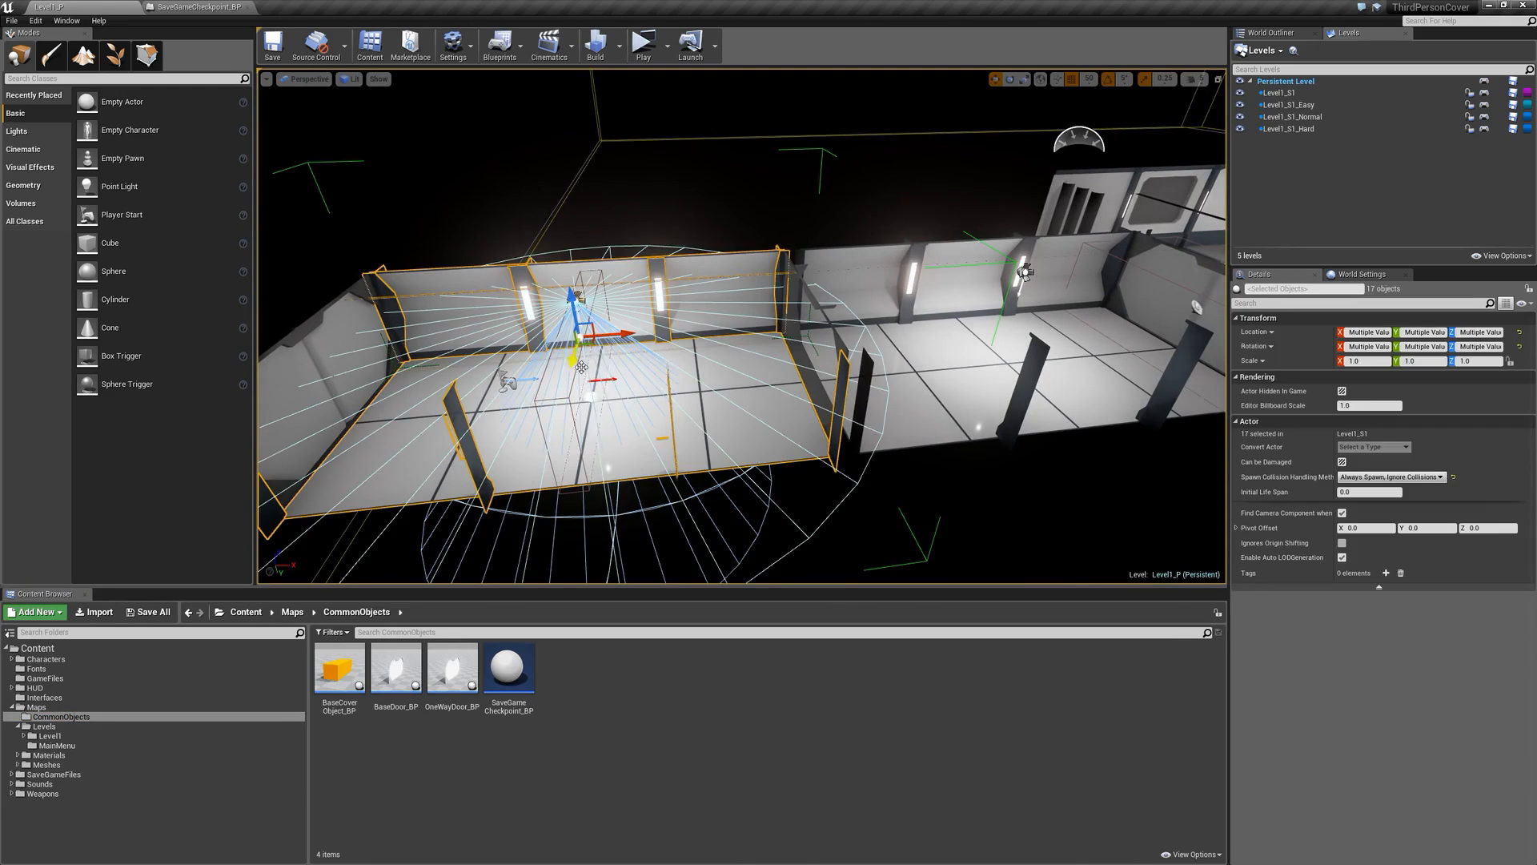
left_click(584, 406)
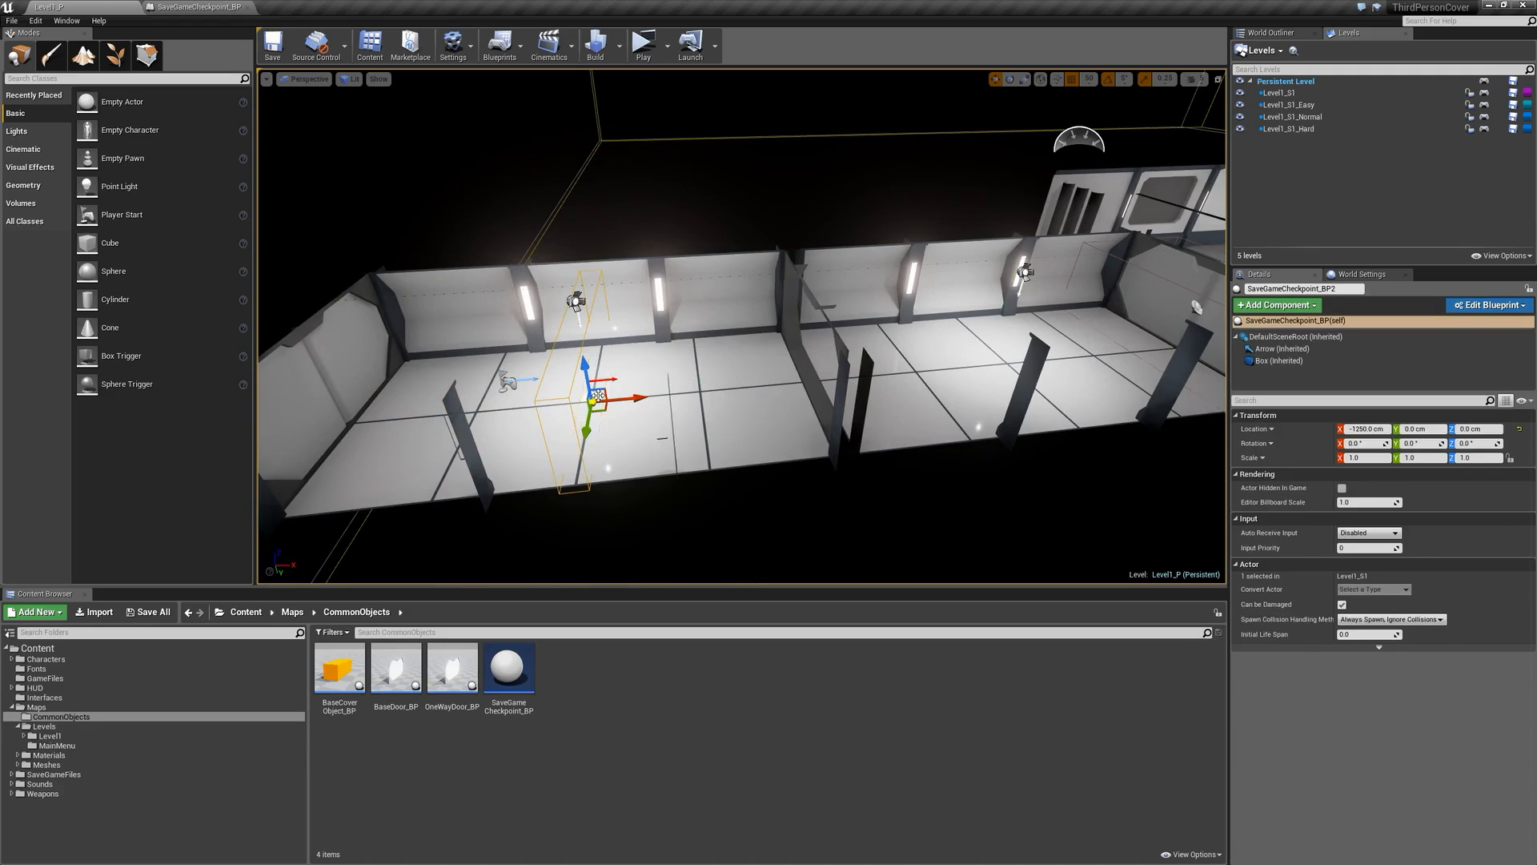
double_click(598, 395)
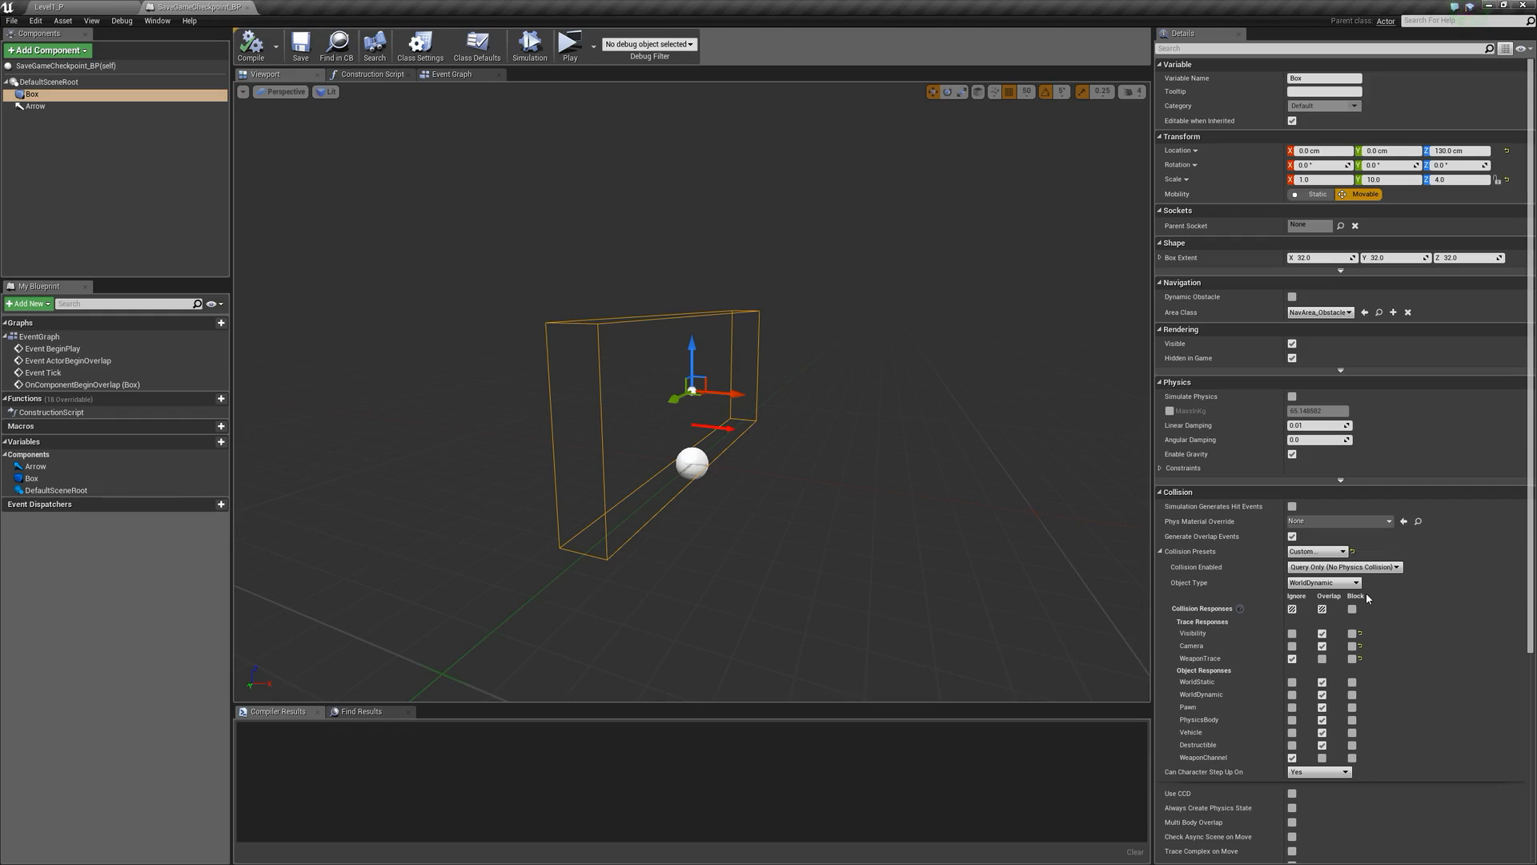
- Set the checkpoint Box's Visibility and Camera trace responses to Ignore
scroll(1366, 602, "down", 2)
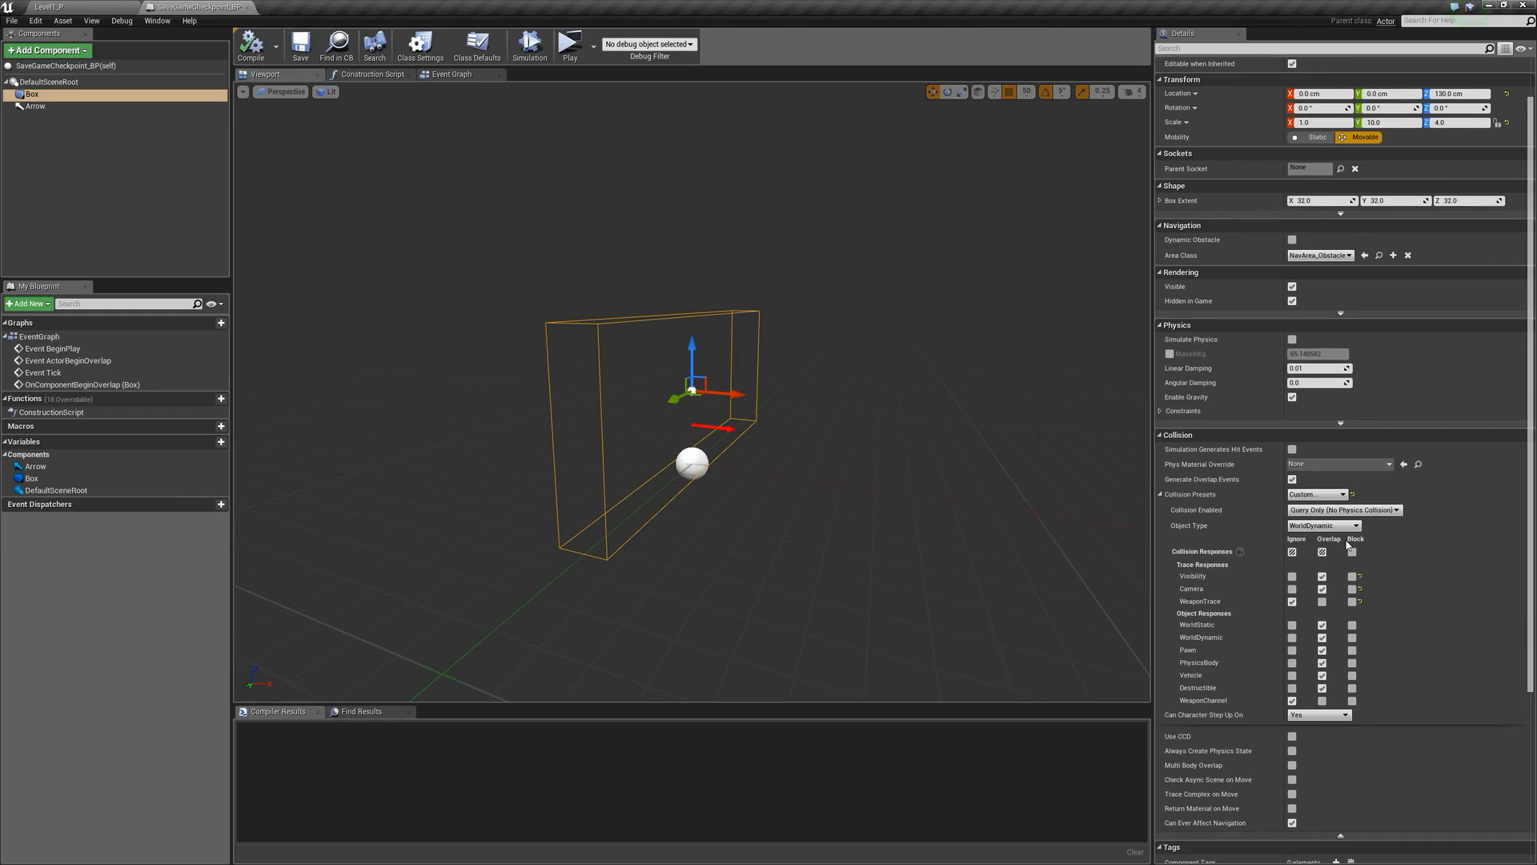
left_click(1293, 576)
left_click(1293, 590)
- Return to the Level1_P level and select the BaseDoor_BP door between the corridor and the orange-cover room
left_click(128, 6)
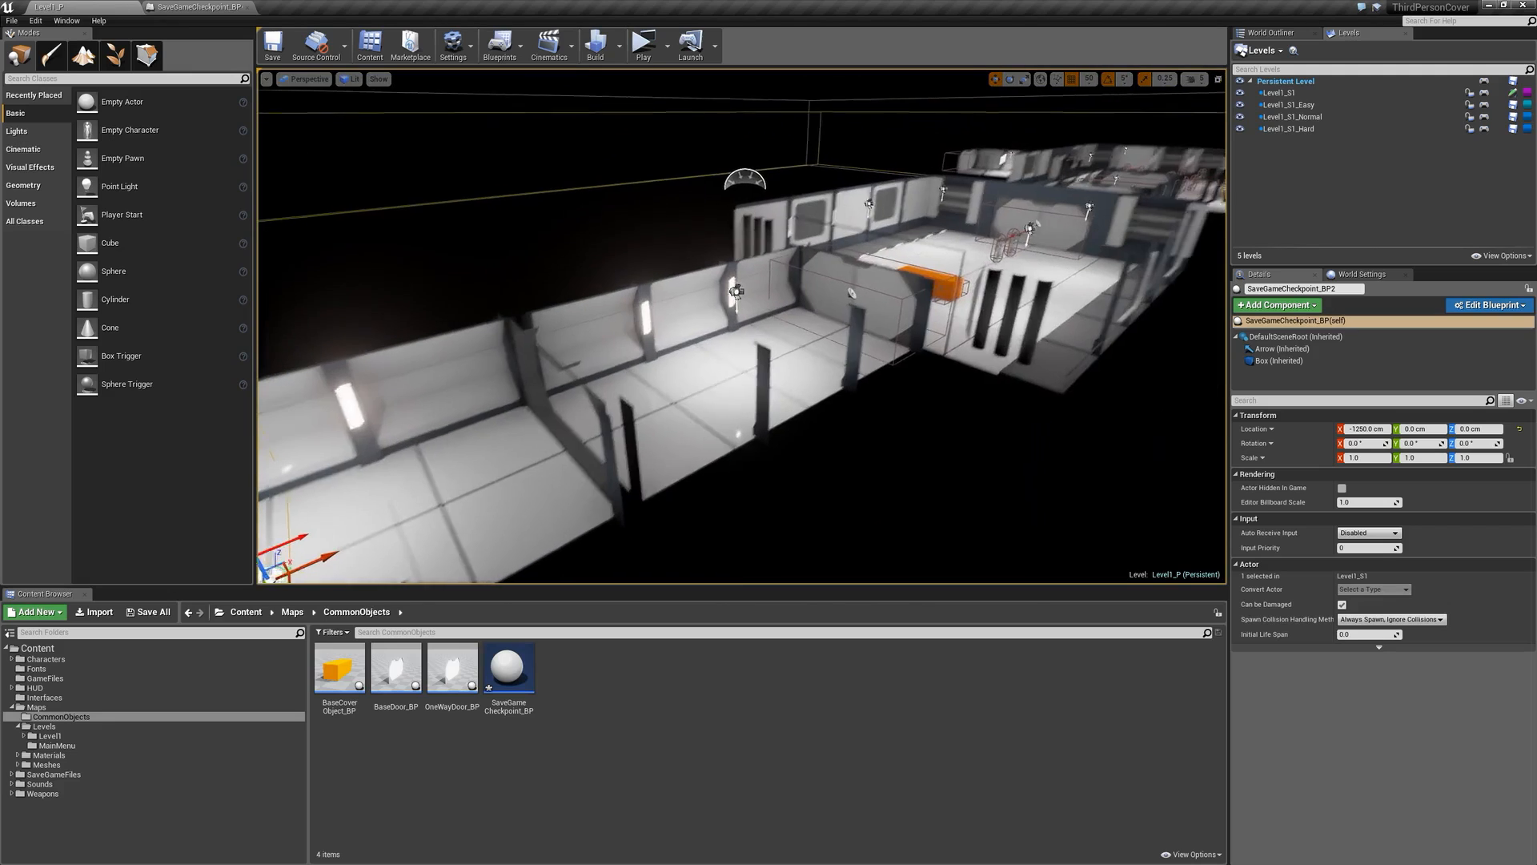
right_click_drag(741, 327, 732, 330)
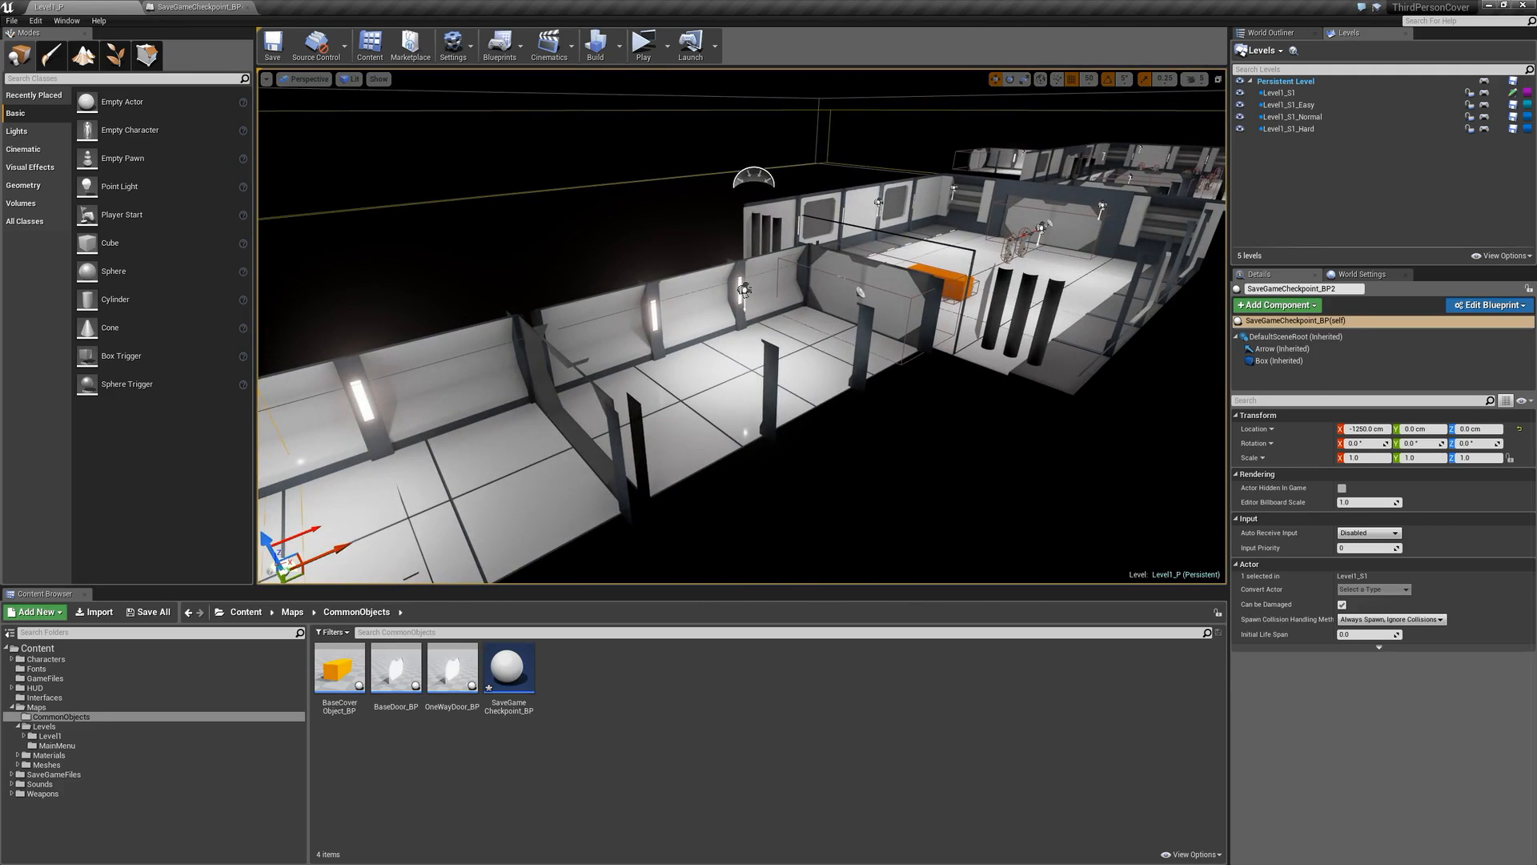
left_click(871, 303)
right_click_drag(871, 303, 865, 265)
right_click_drag(834, 332, 654, 388)
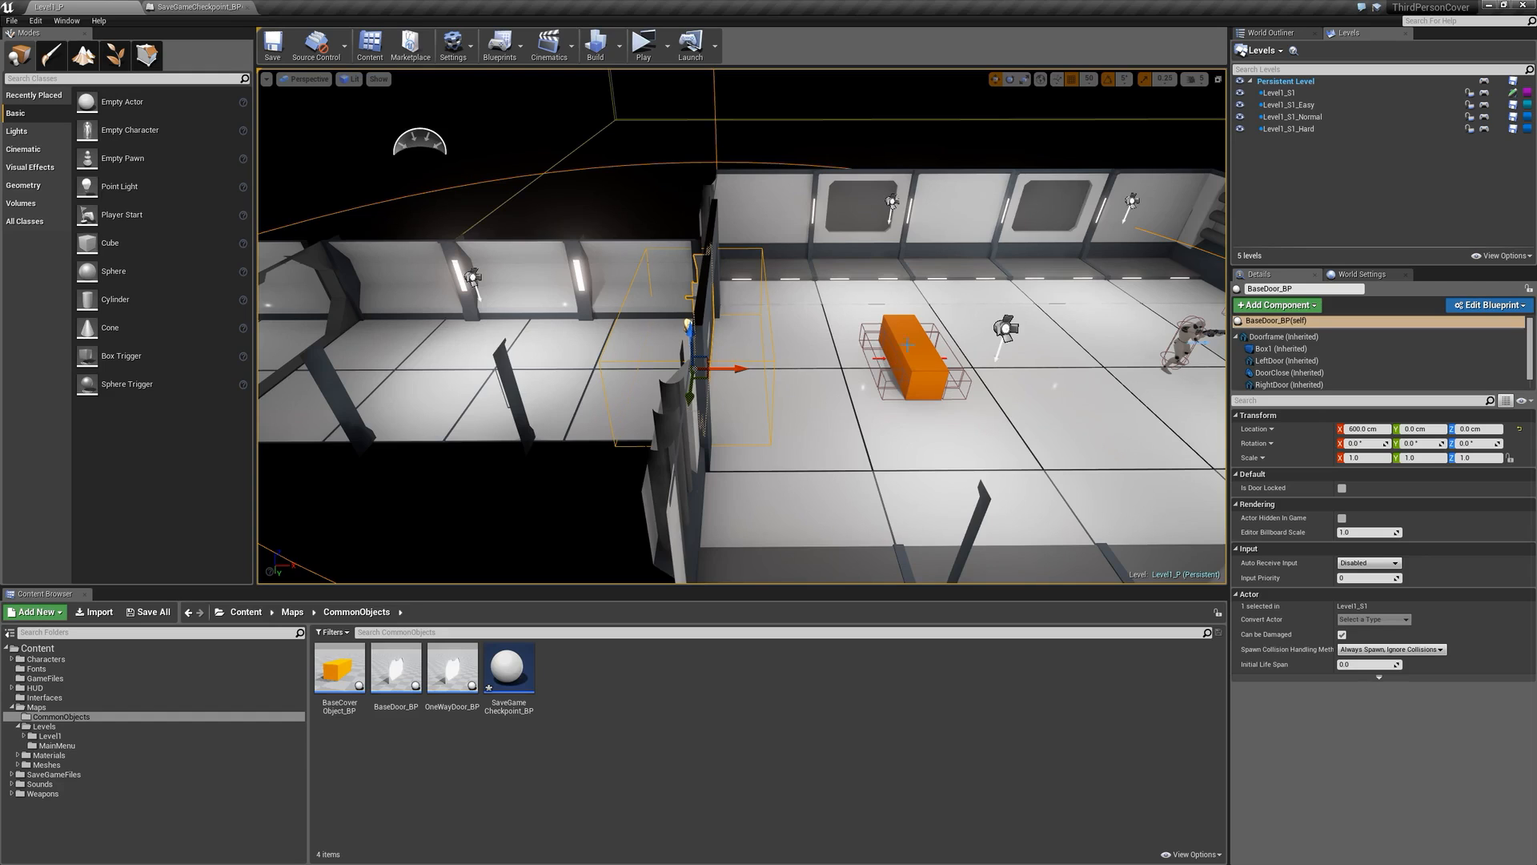
- Select the orange BaseCoverObject_BP cover in the room beyond the first door of Level1_P
left_click(877, 360)
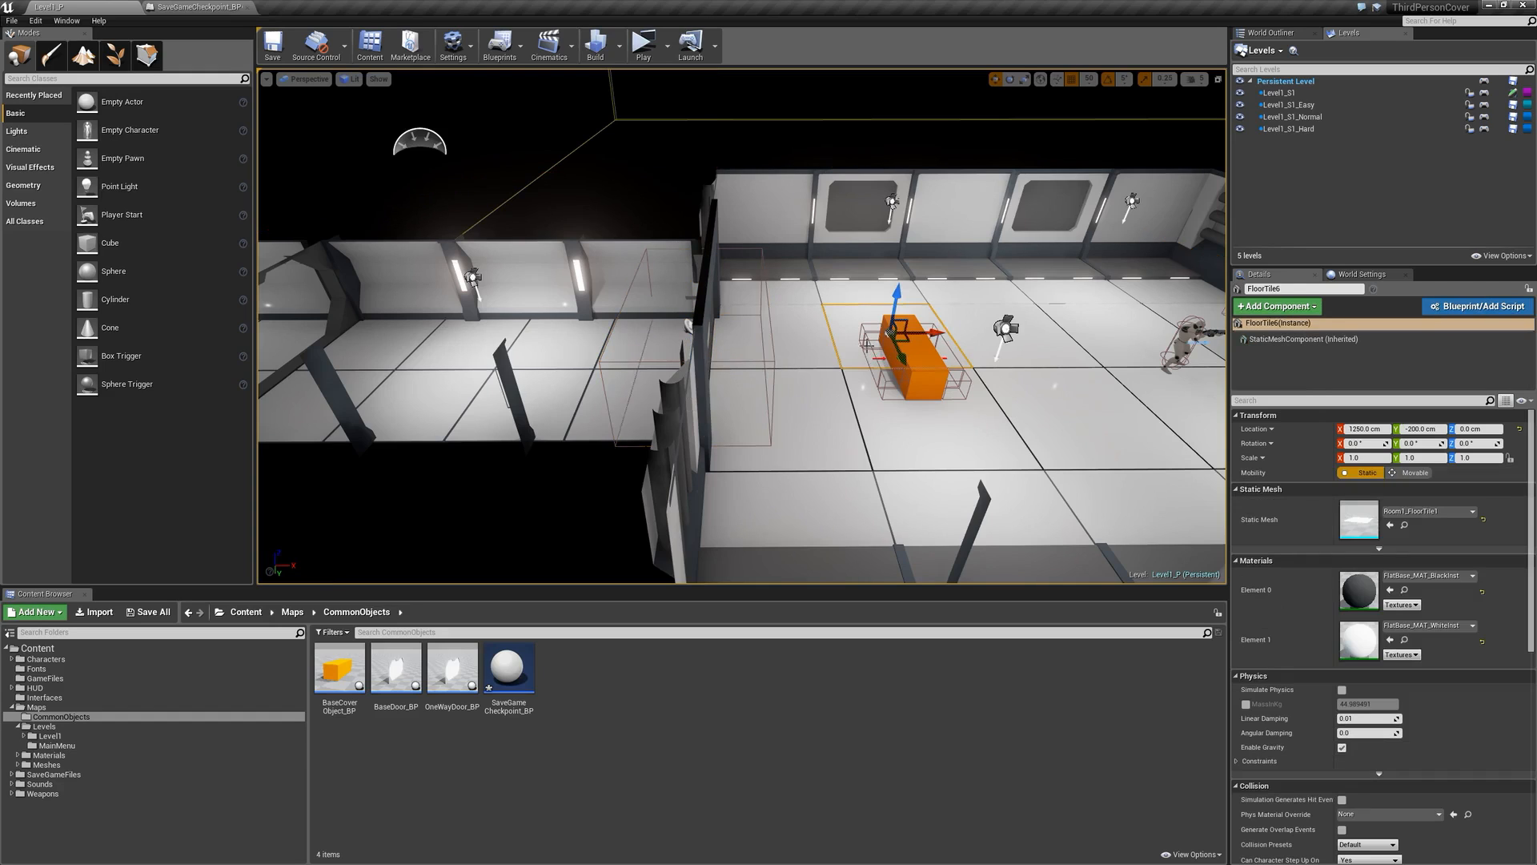
key("f")
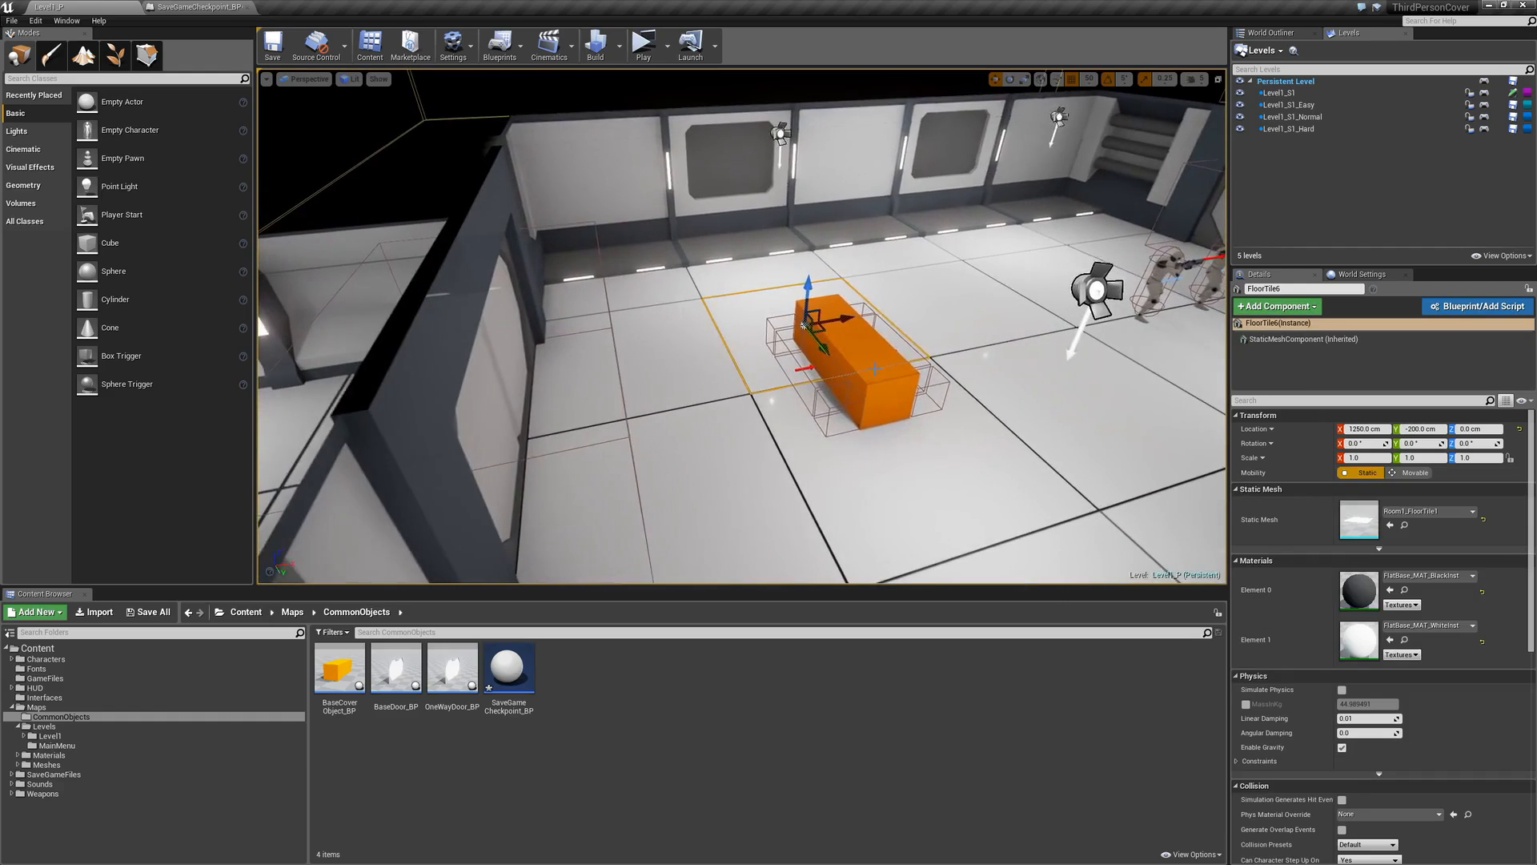
left_click(837, 349)
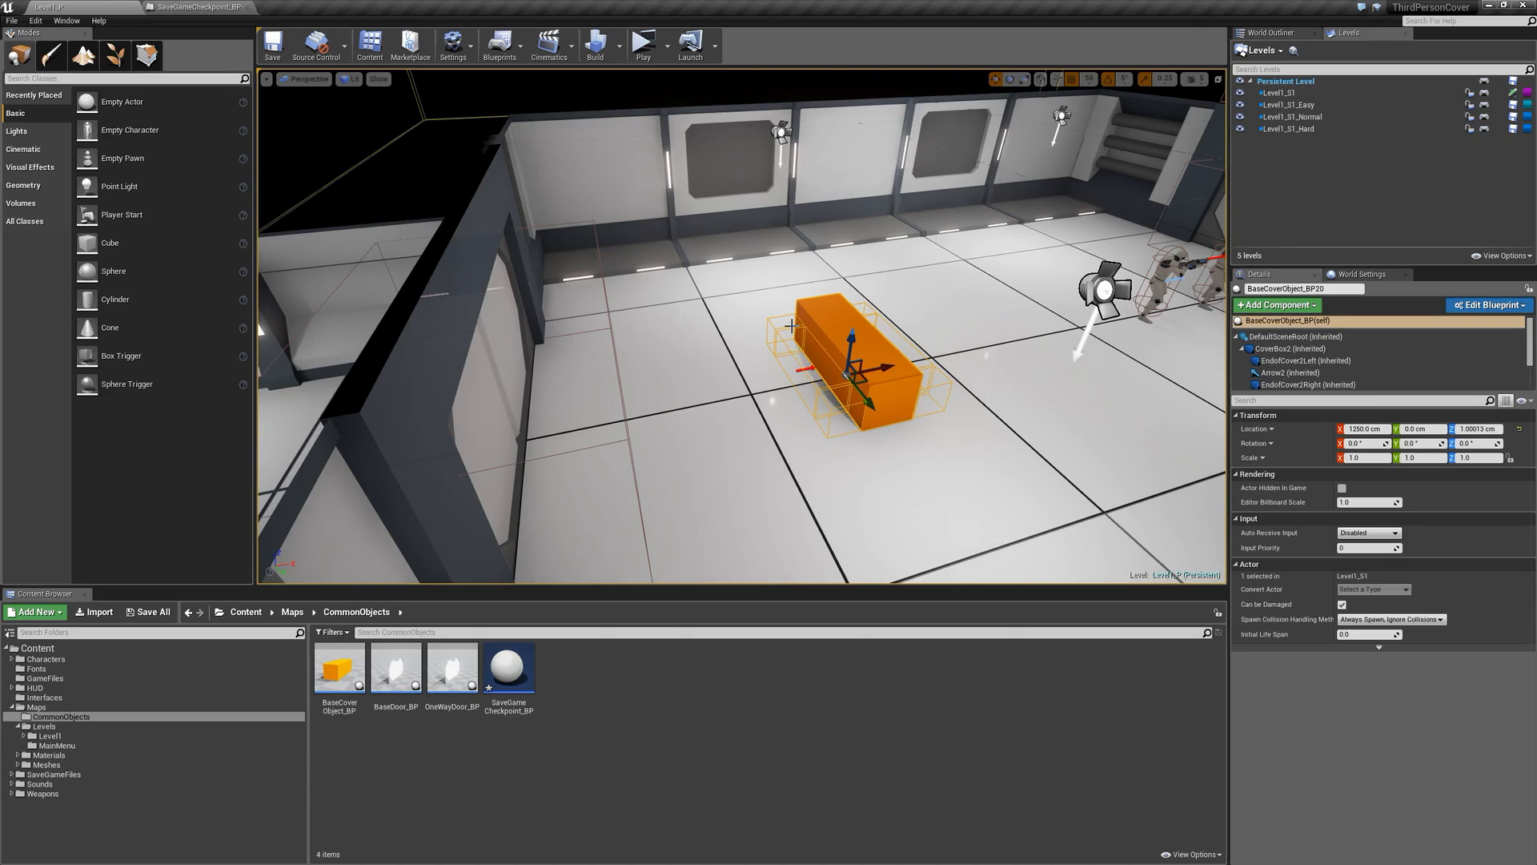
- Open the engine Collision page of the project settings and expand its list of presets
left_click(30, 22)
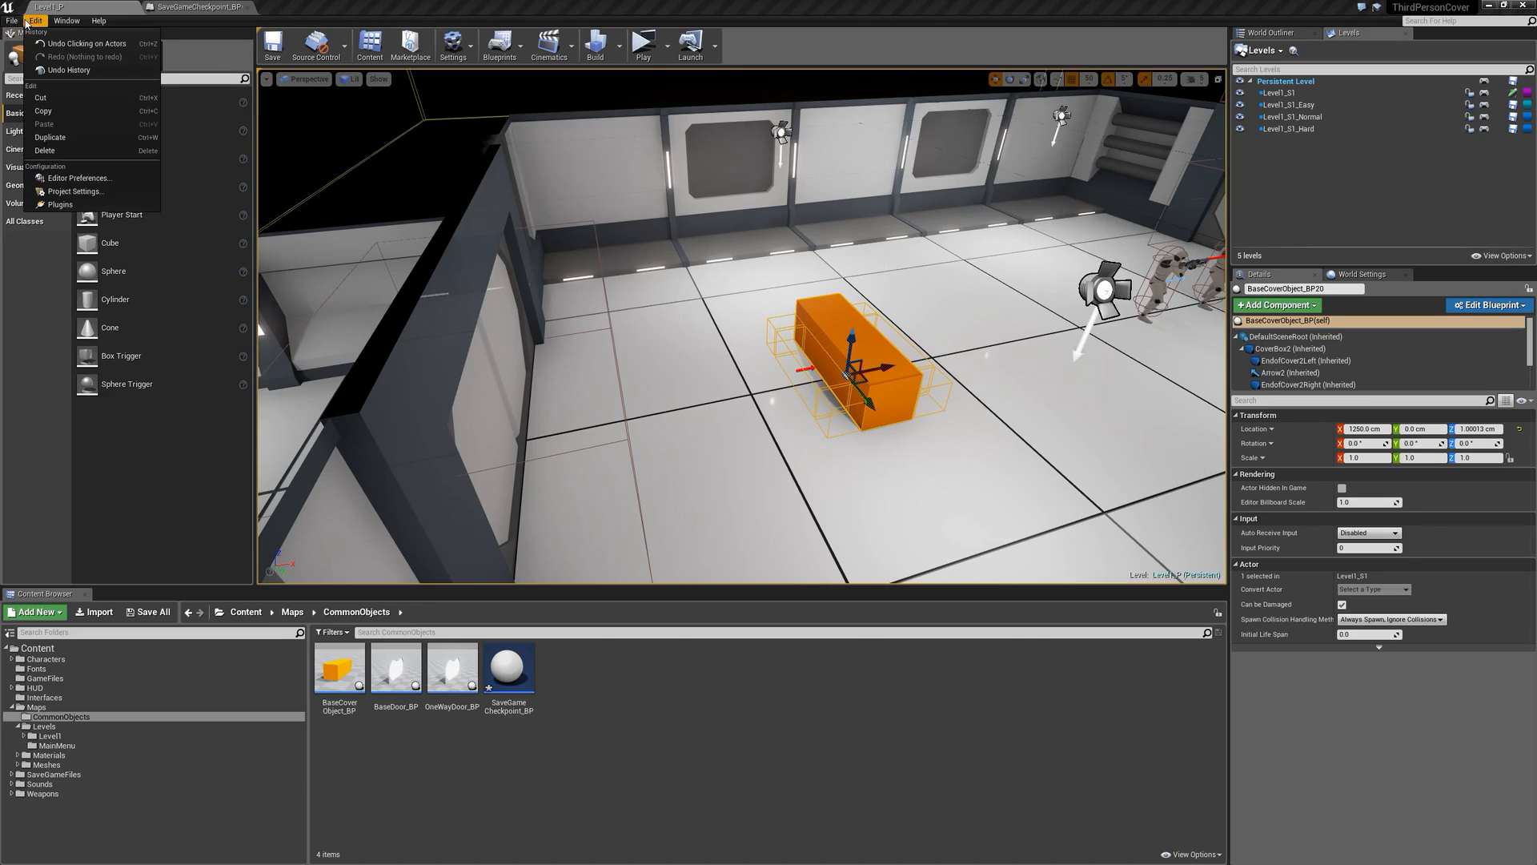
left_click(74, 191)
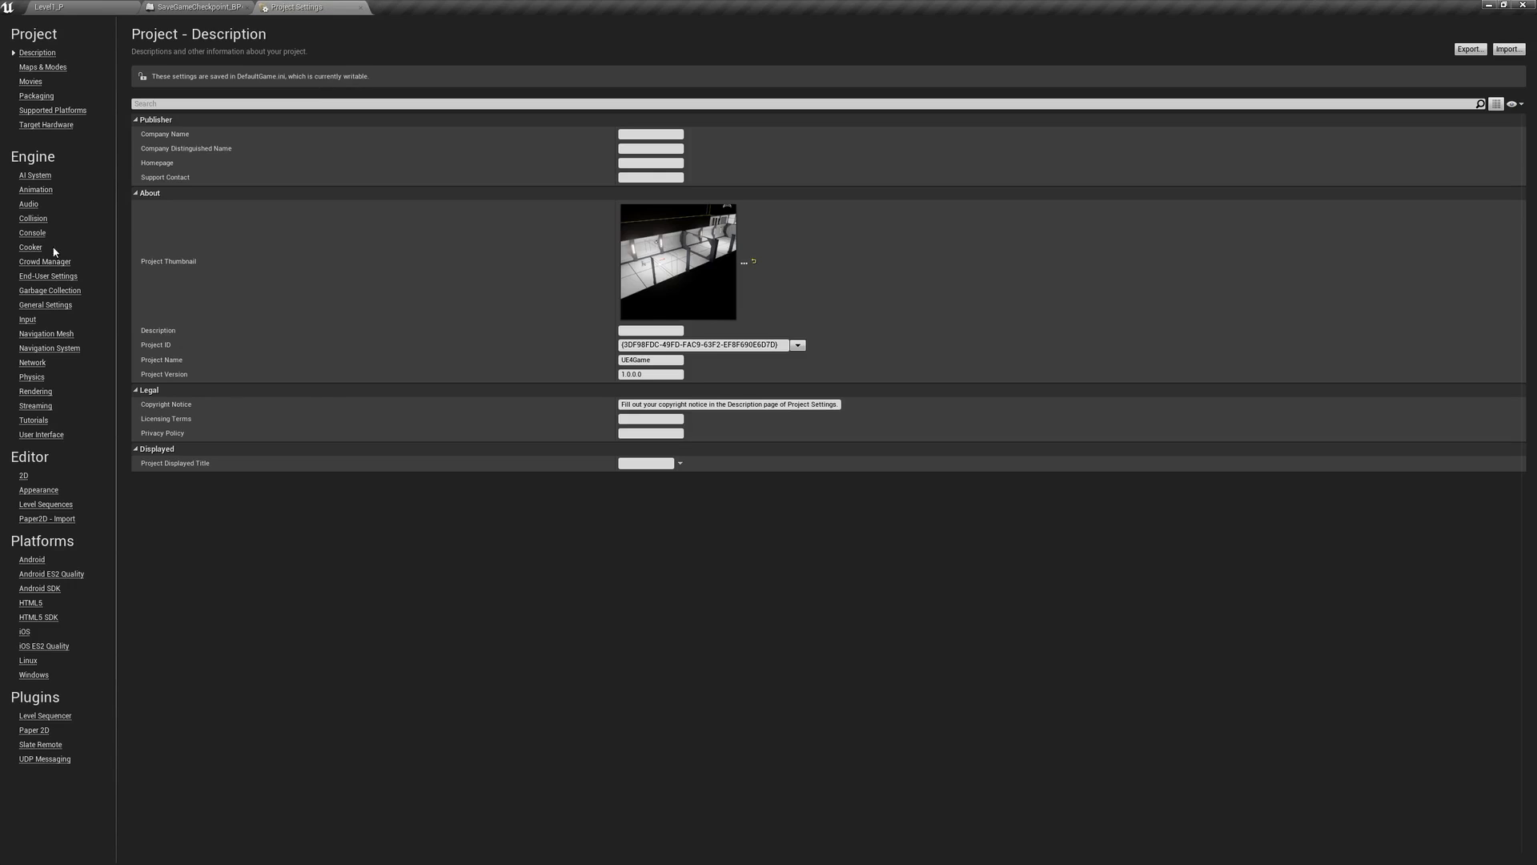
left_click(33, 219)
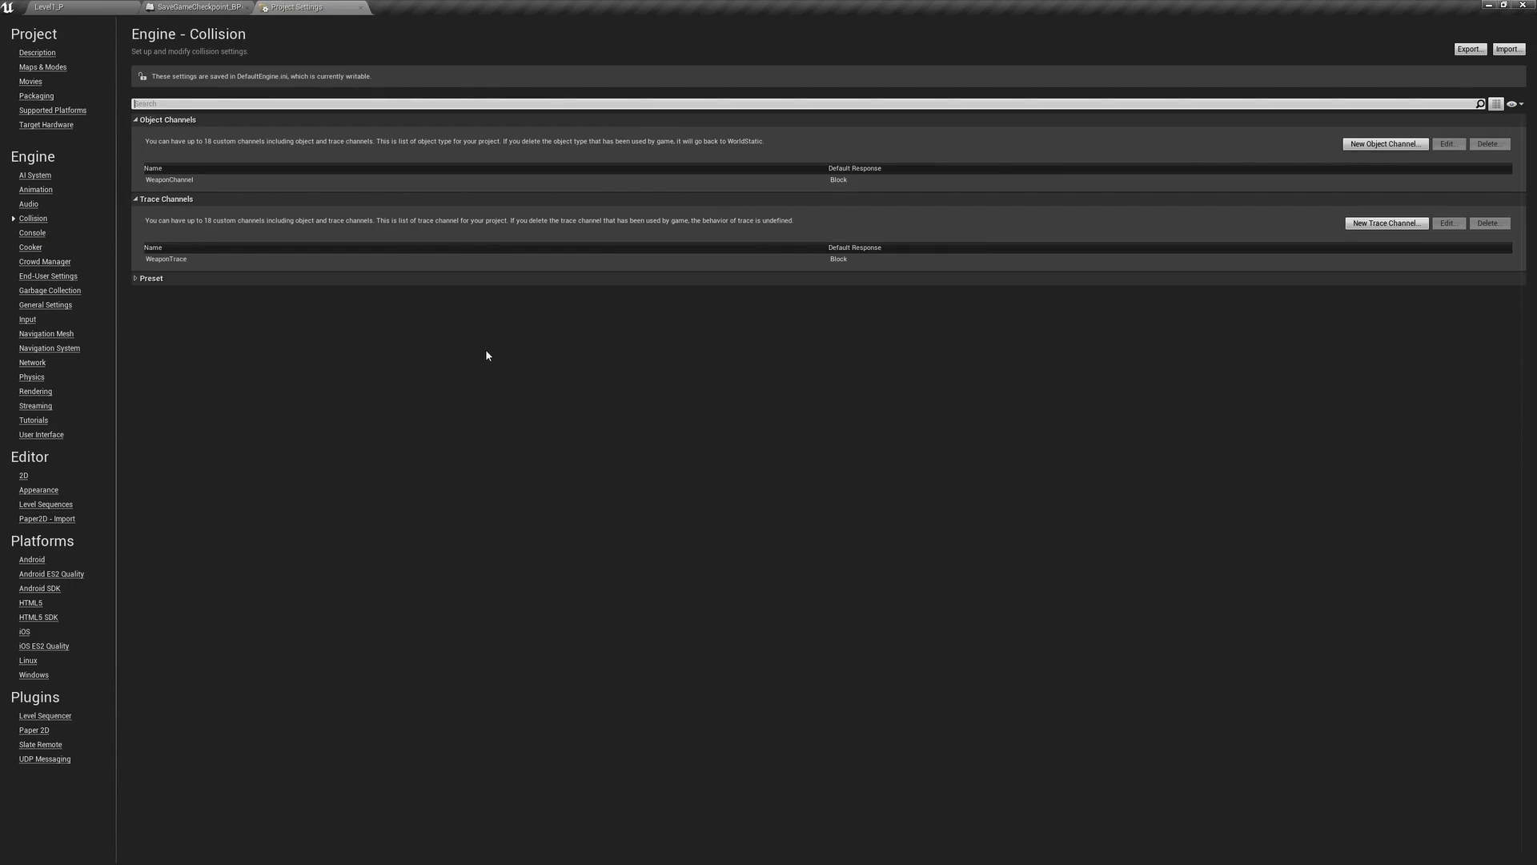
left_click(135, 279)
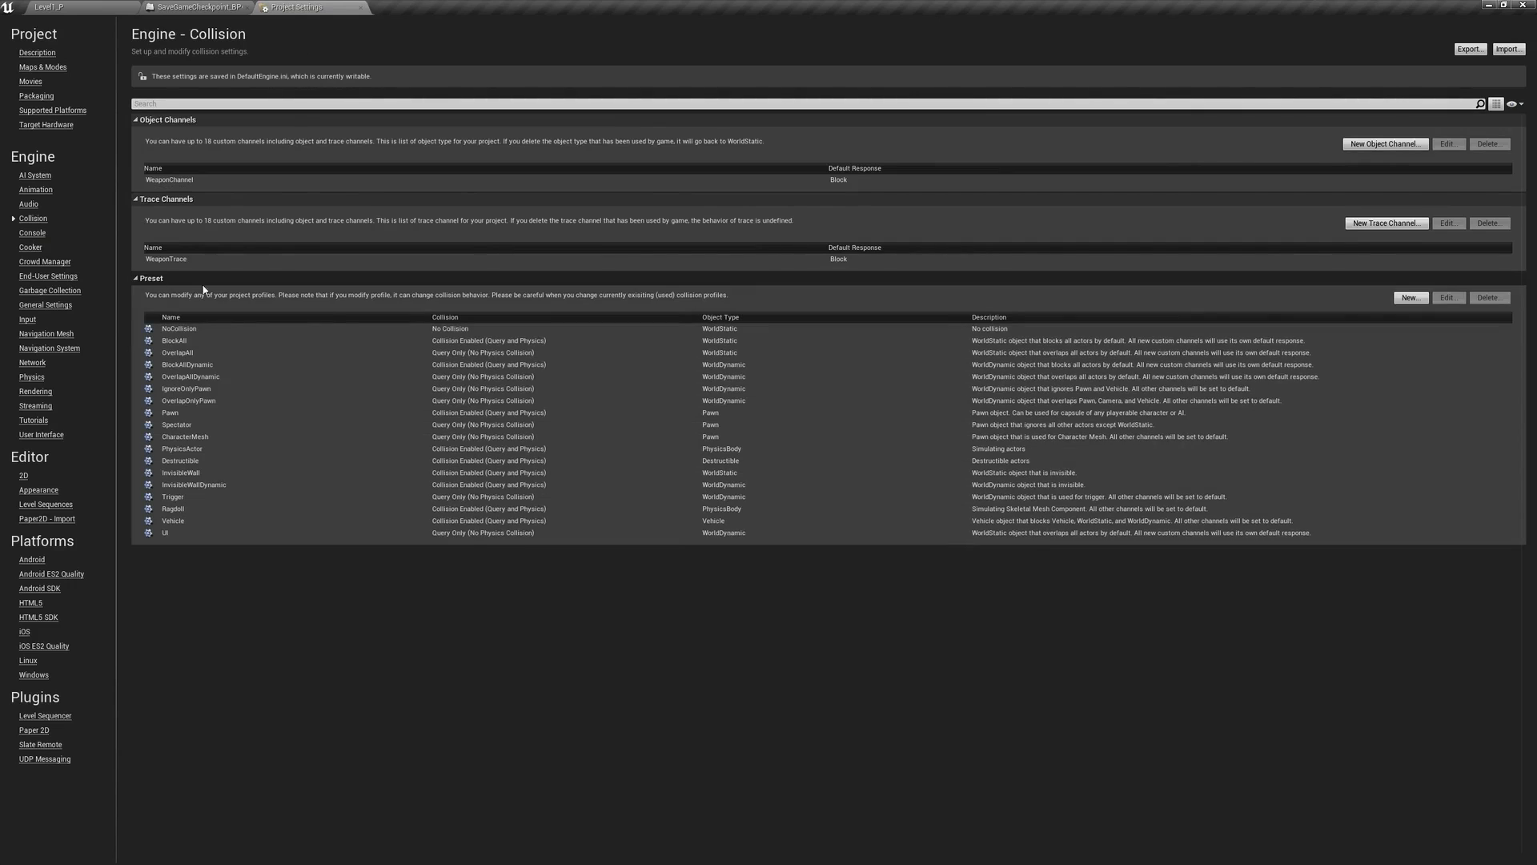
- Start a new collision profile named CustomOverlapPreset with Query Only (No Physics Collision), keeping the object type WorldStatic
left_click(1408, 299)
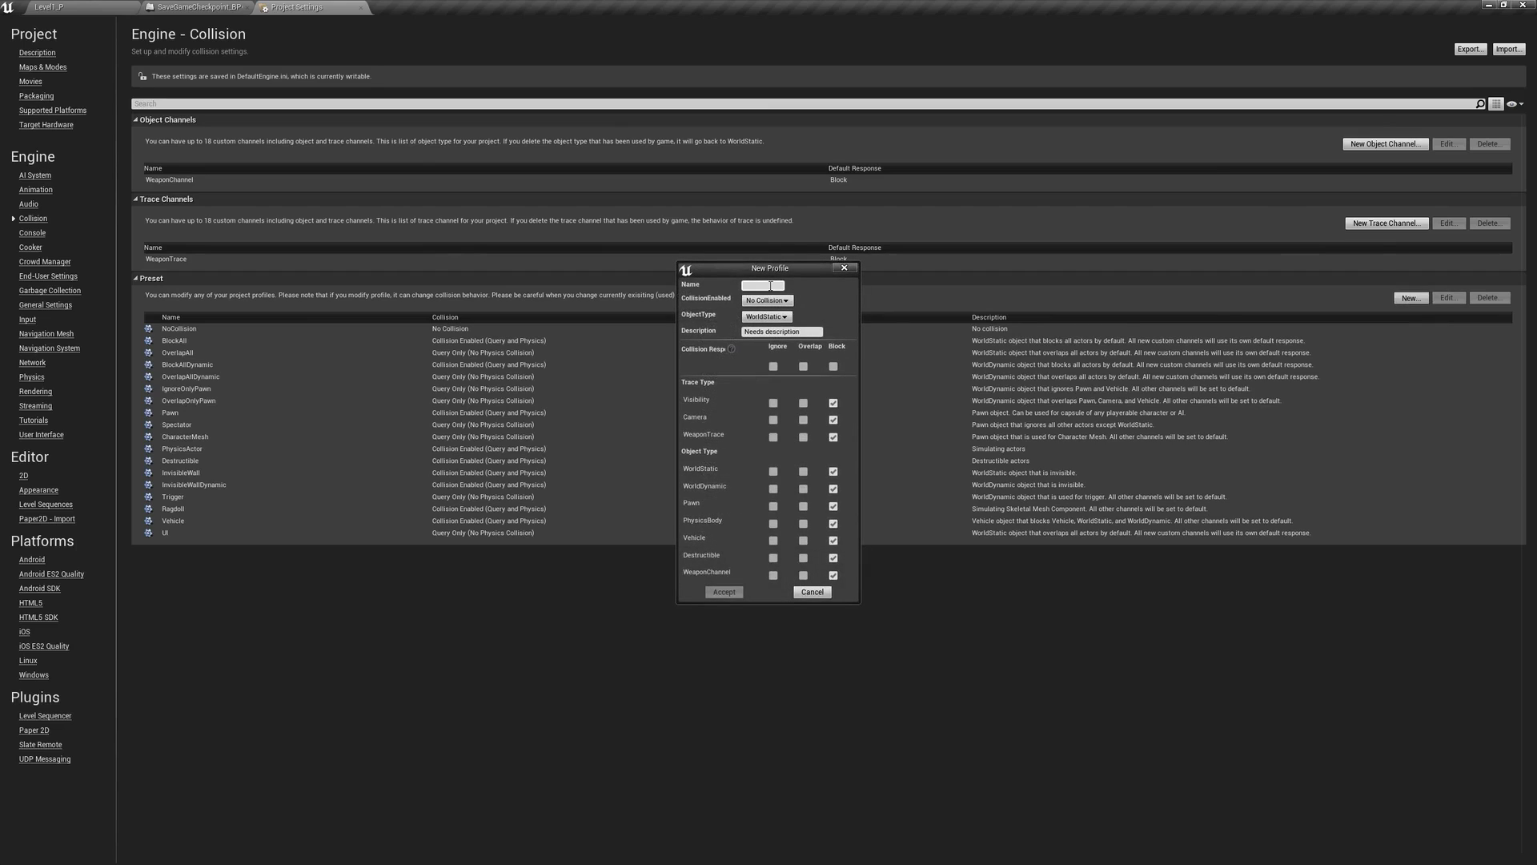
left_click(767, 285)
type("CustomOverlapPreset")
left_click(767, 300)
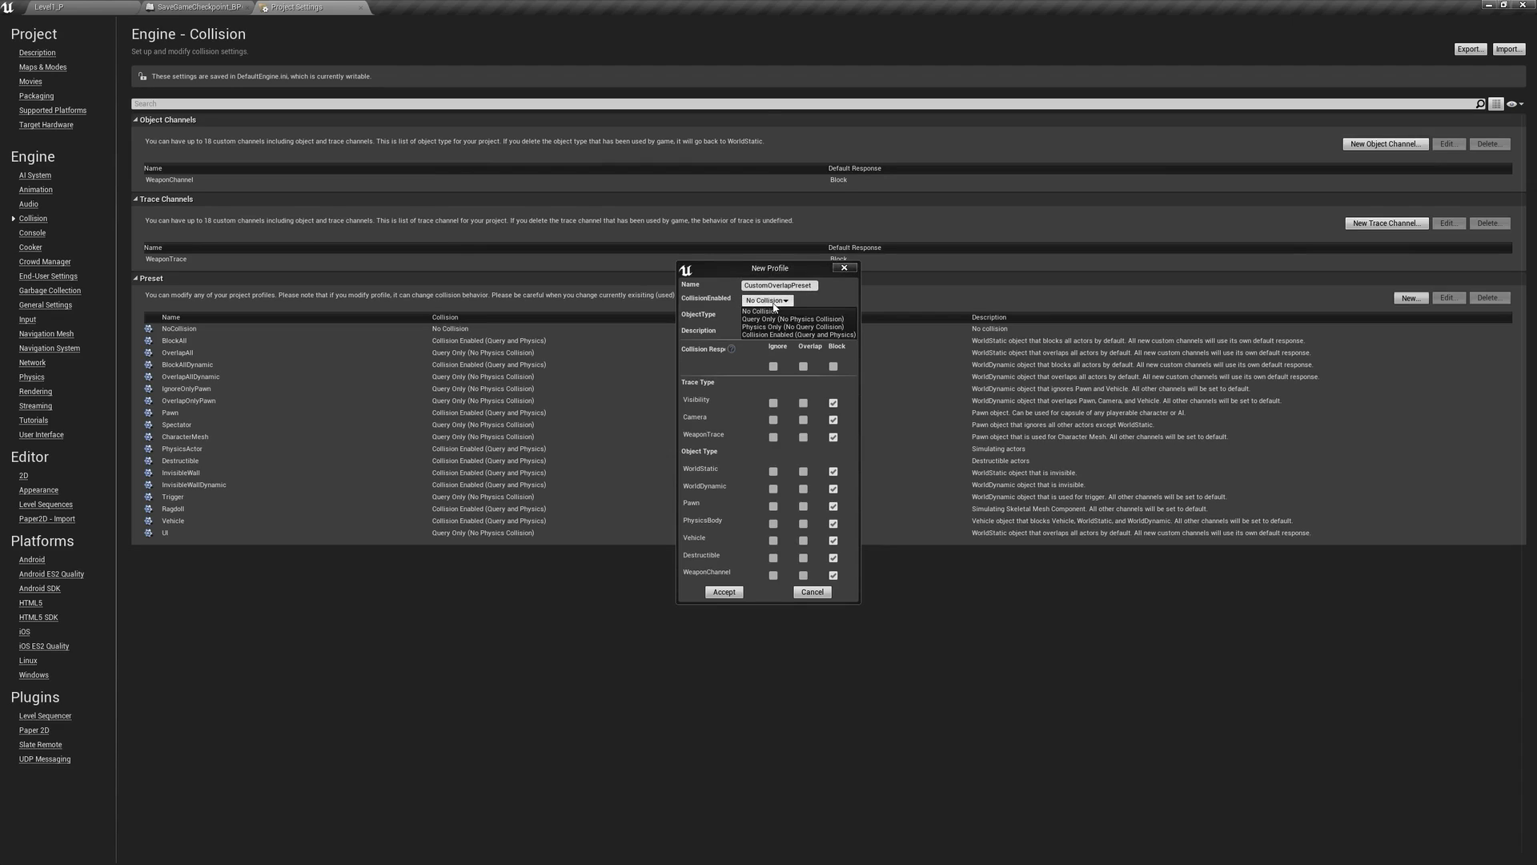
left_click(776, 319)
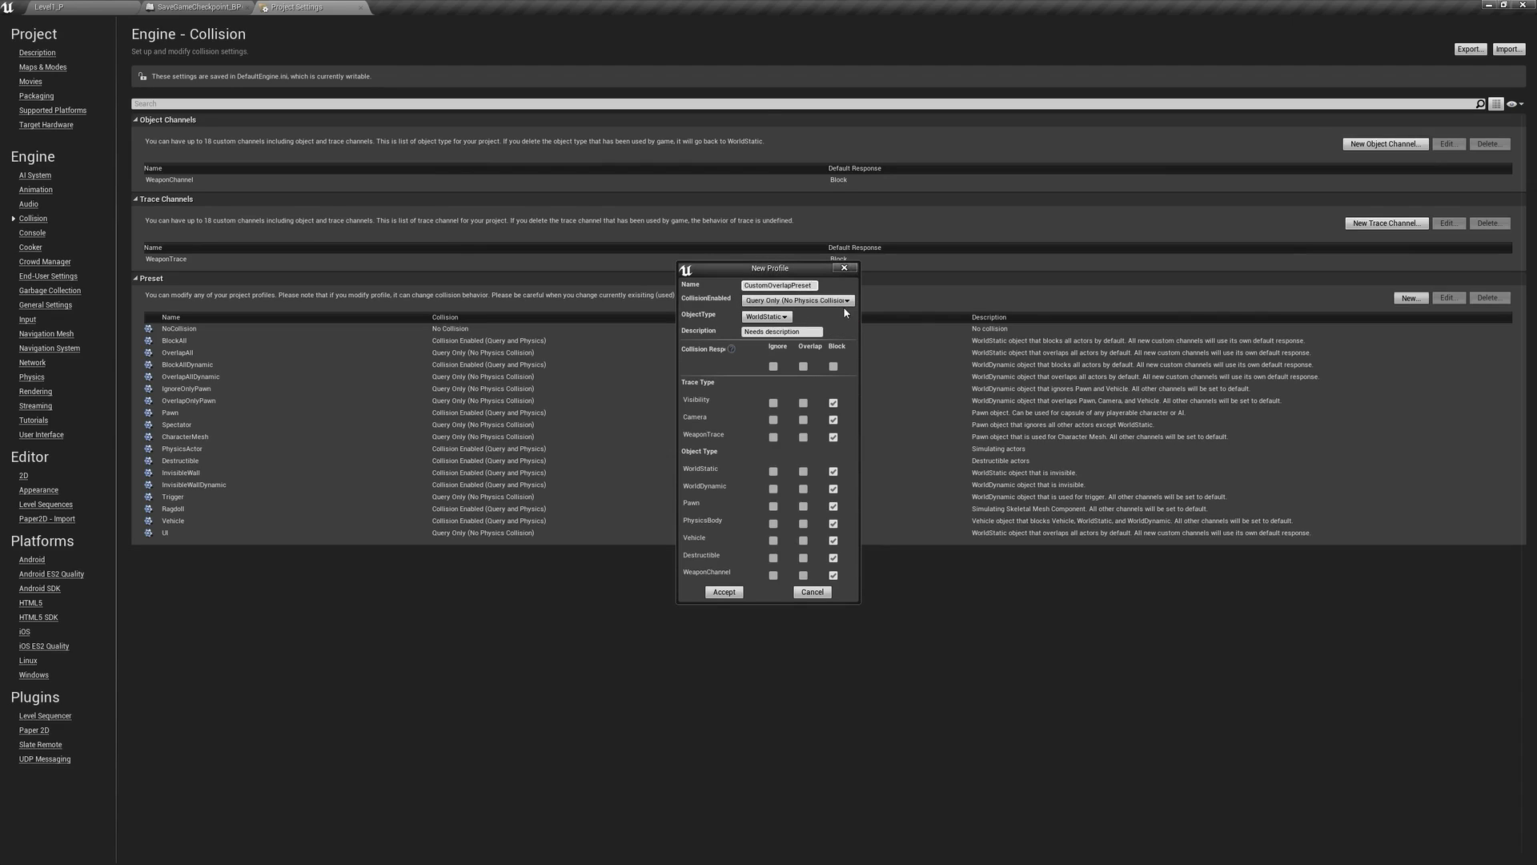
left_click(786, 321)
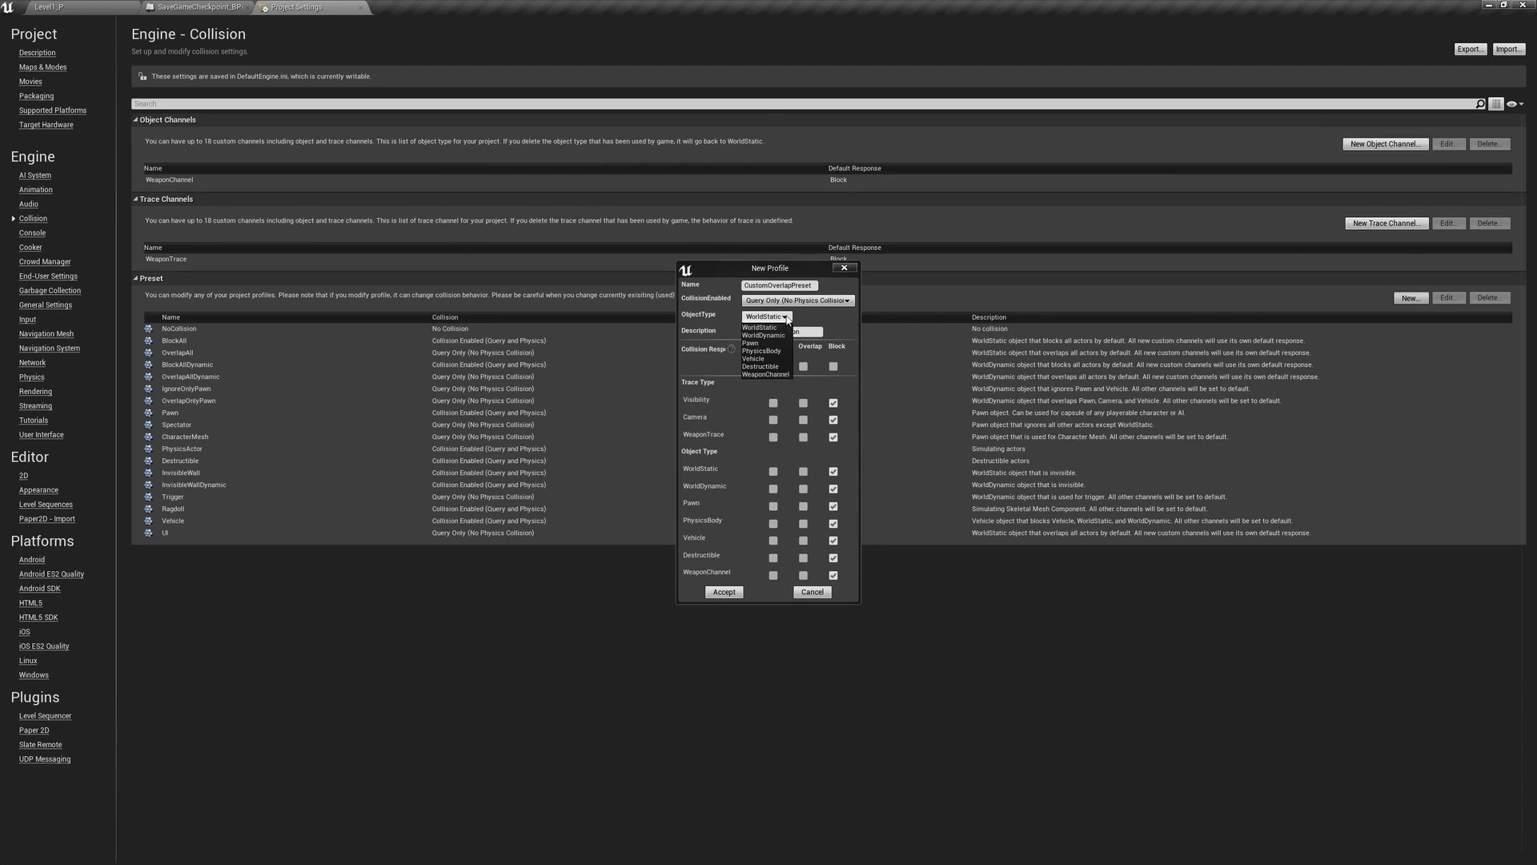
left_click(775, 317)
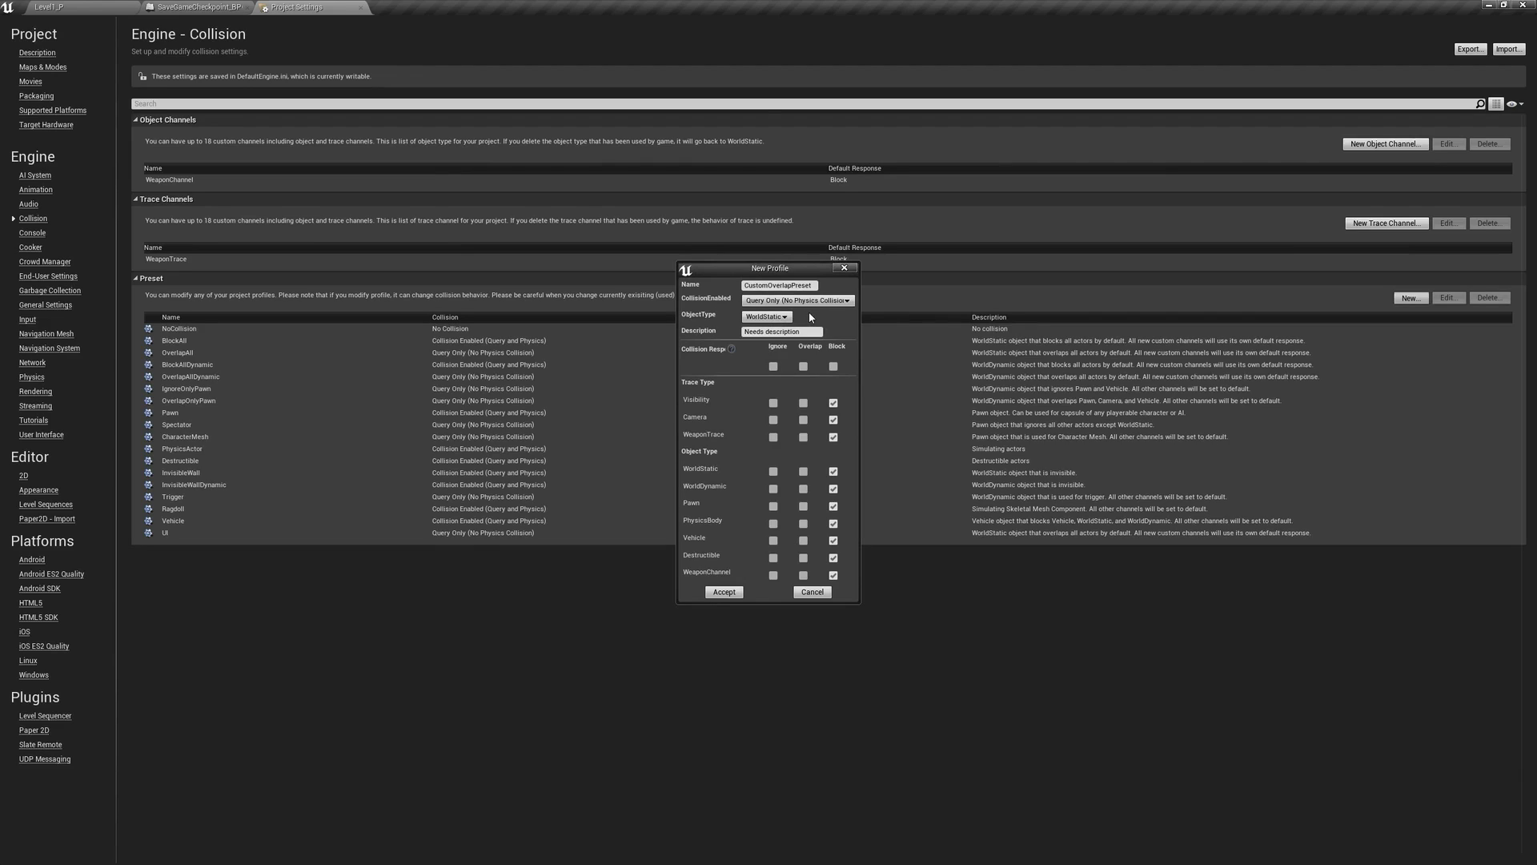
- Set all responses of the new profile to Overlap except Visibility, Camera, WeaponTrace and WeaponChannel on Ignore, and accept it
left_click(803, 367)
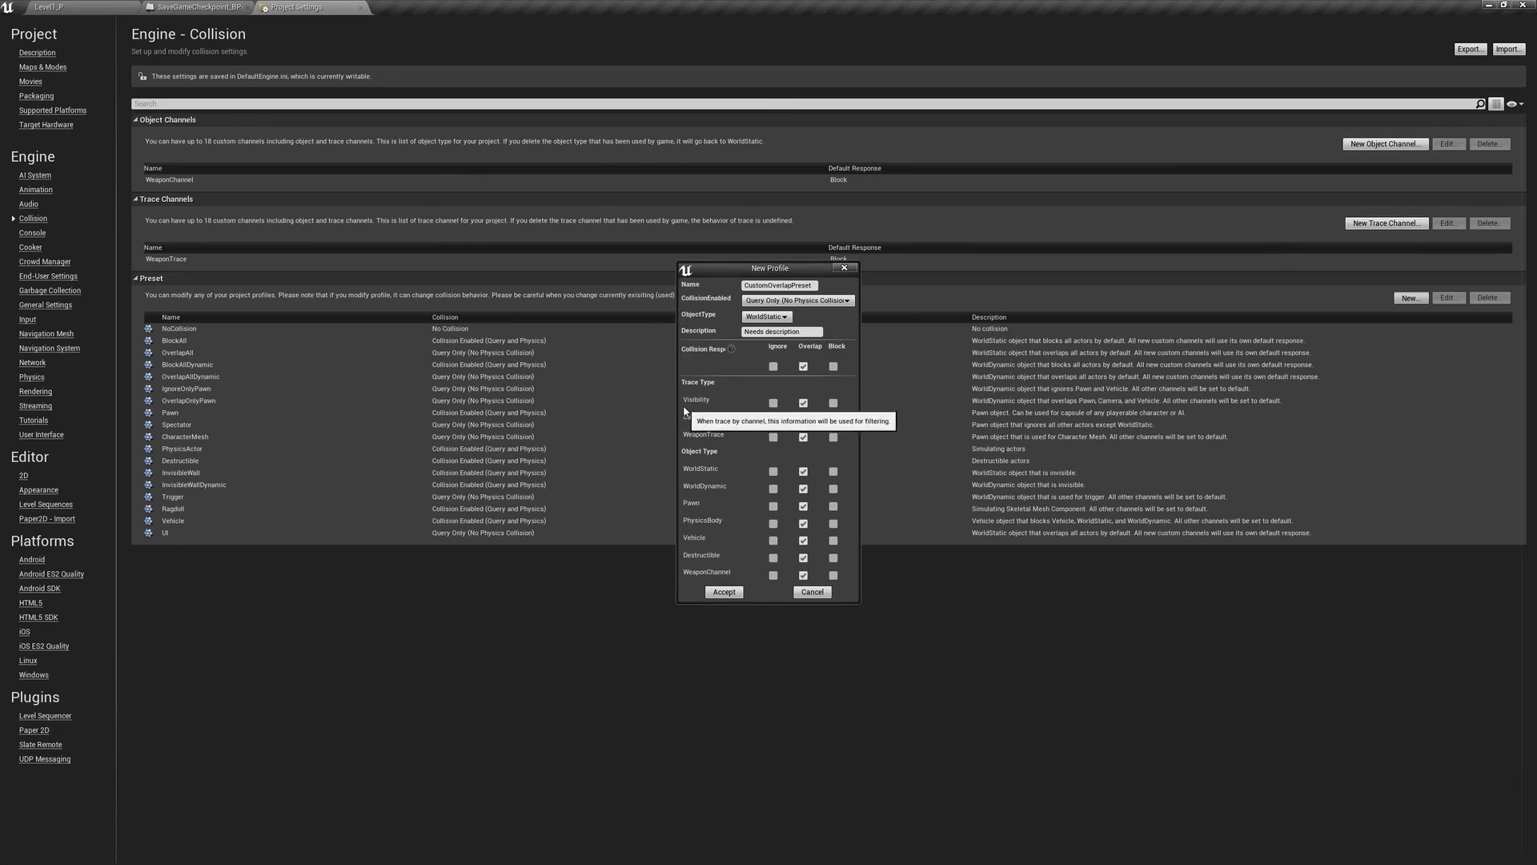
left_click(774, 403)
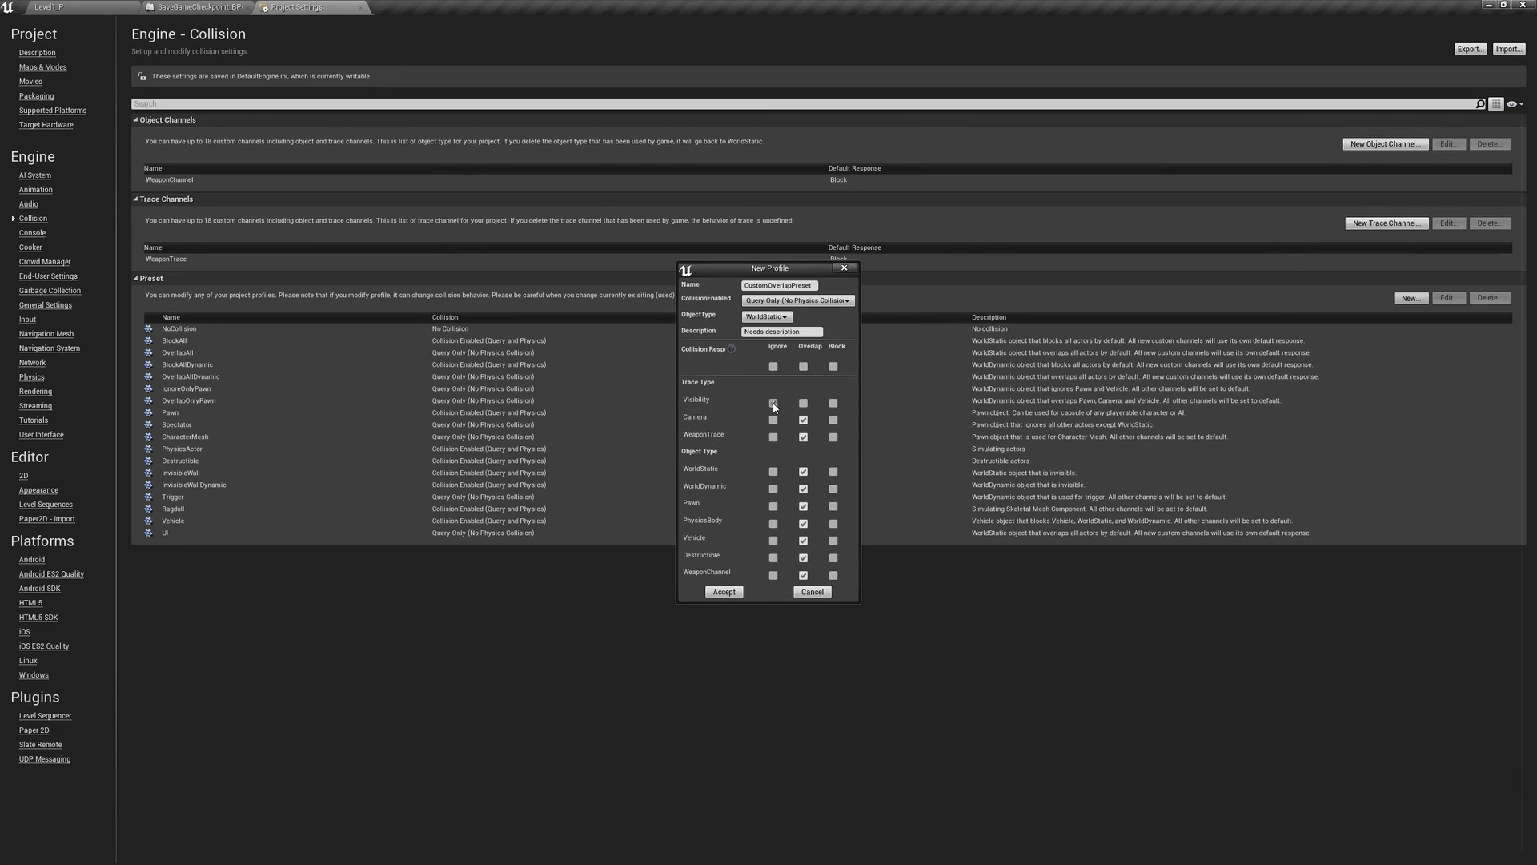
left_click(773, 419)
left_click(773, 438)
left_click(723, 594)
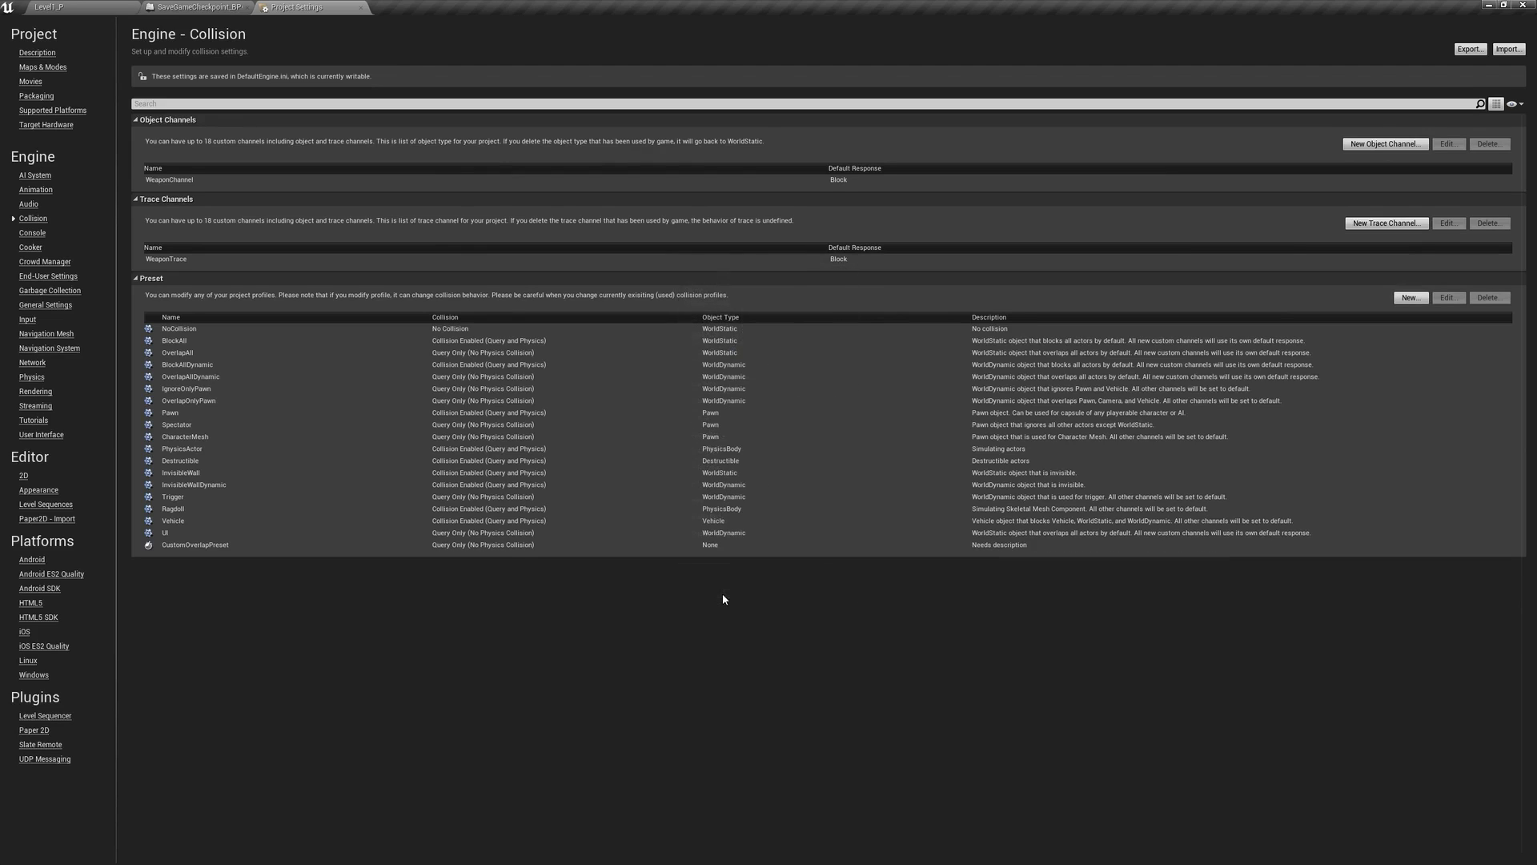
- Check the checkpoint Box's object type and change CustomOverlapPreset's object type to WorldDynamic to match
left_click(196, 7)
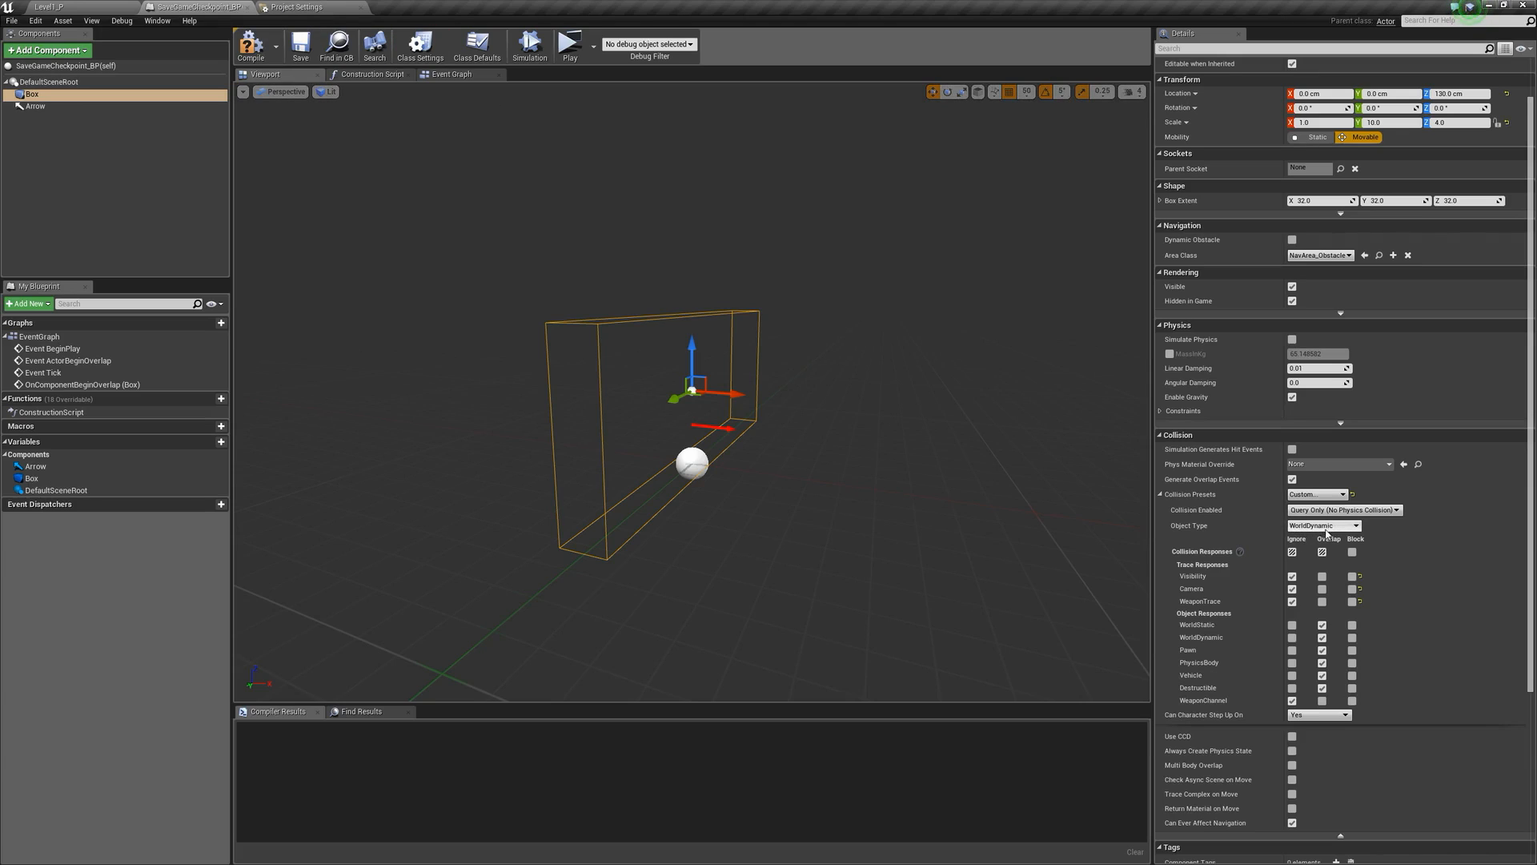
left_click(312, 7)
left_click(257, 547)
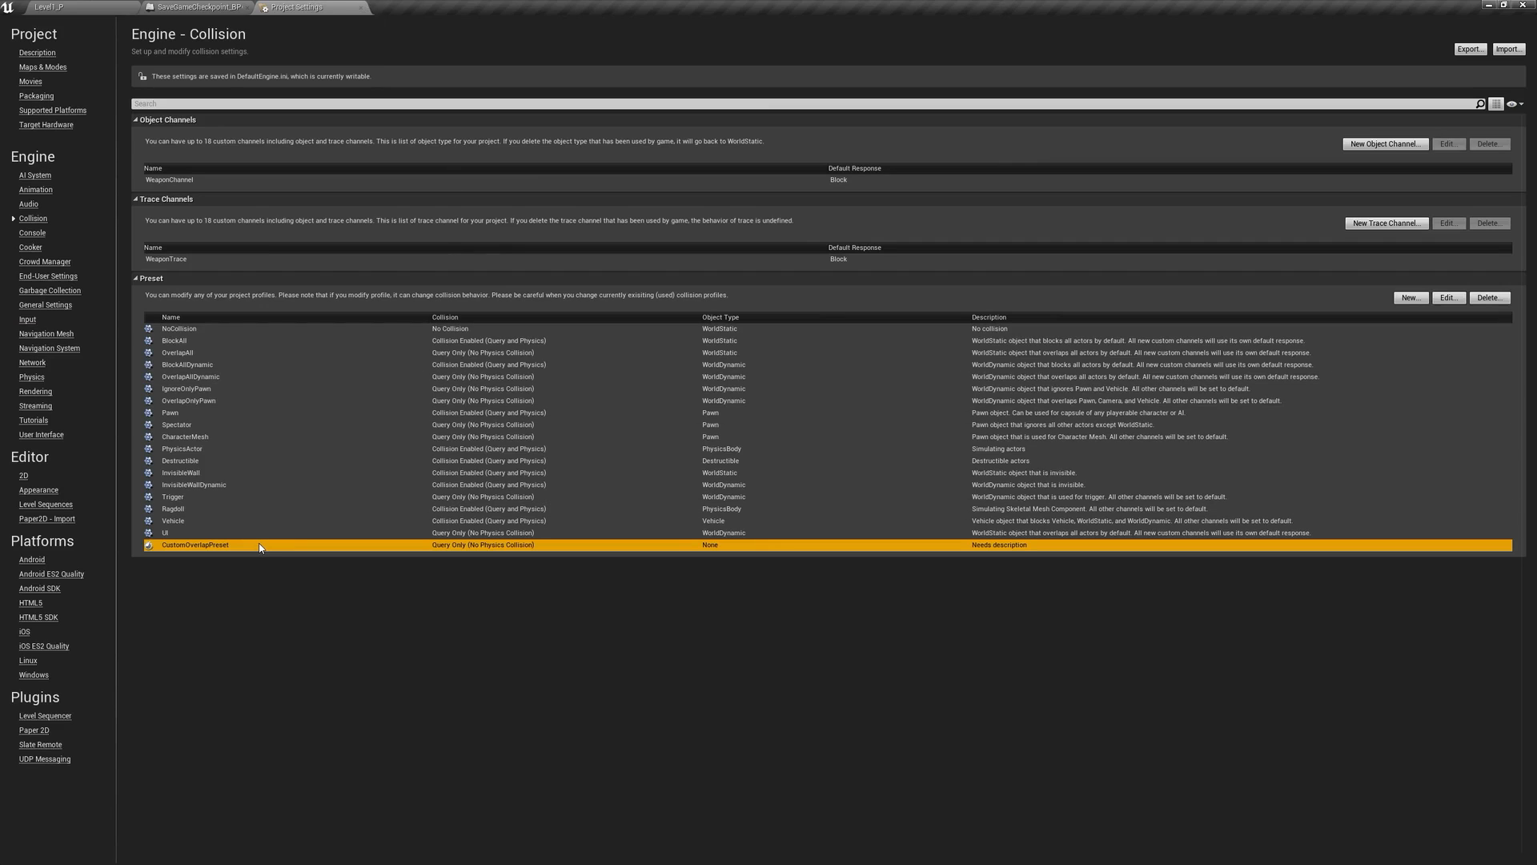
left_click(1449, 297)
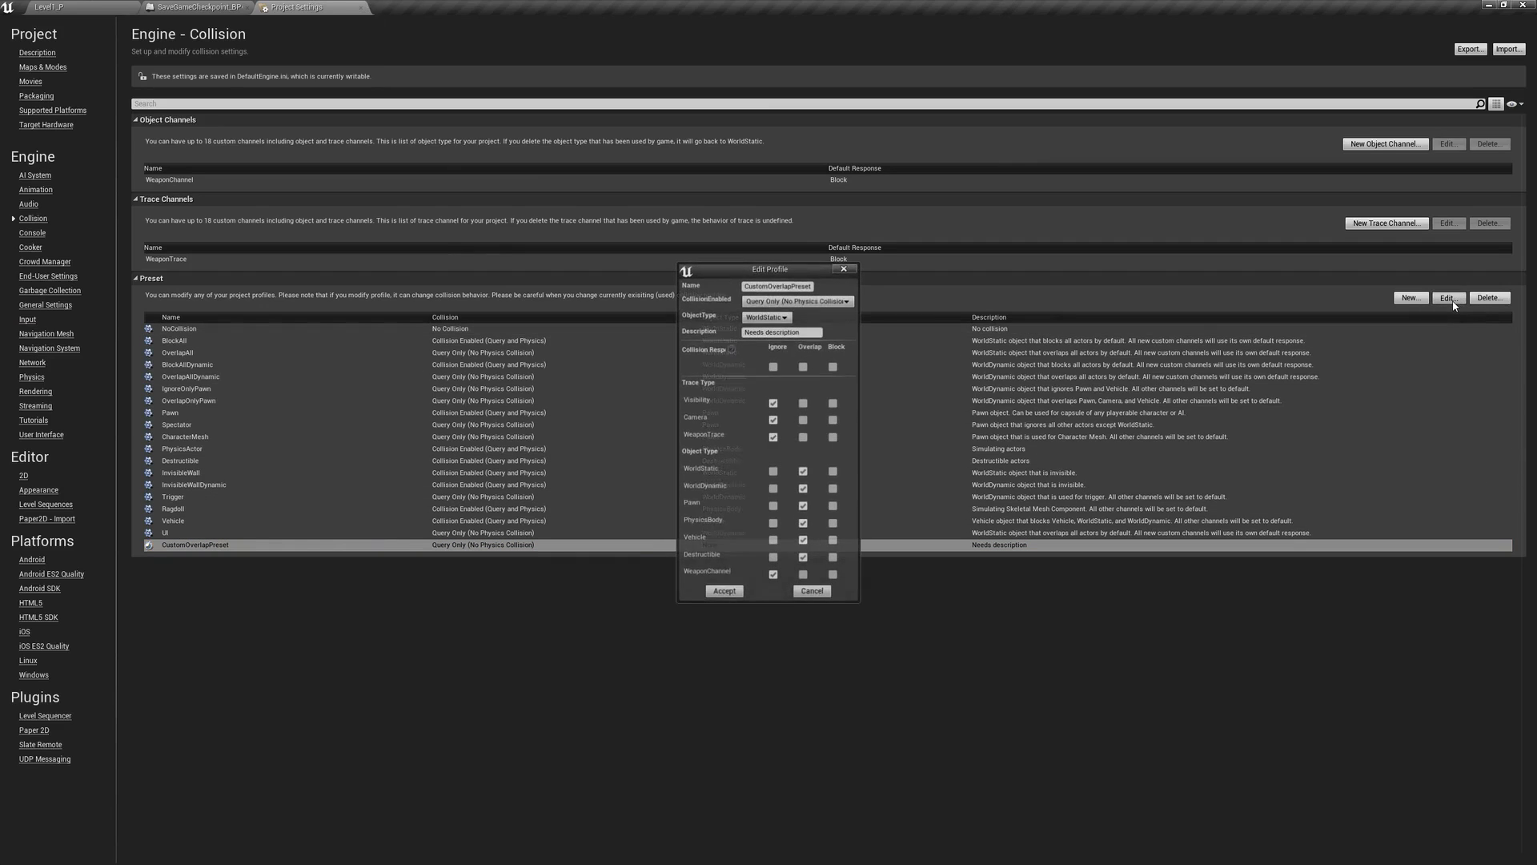
left_click(767, 317)
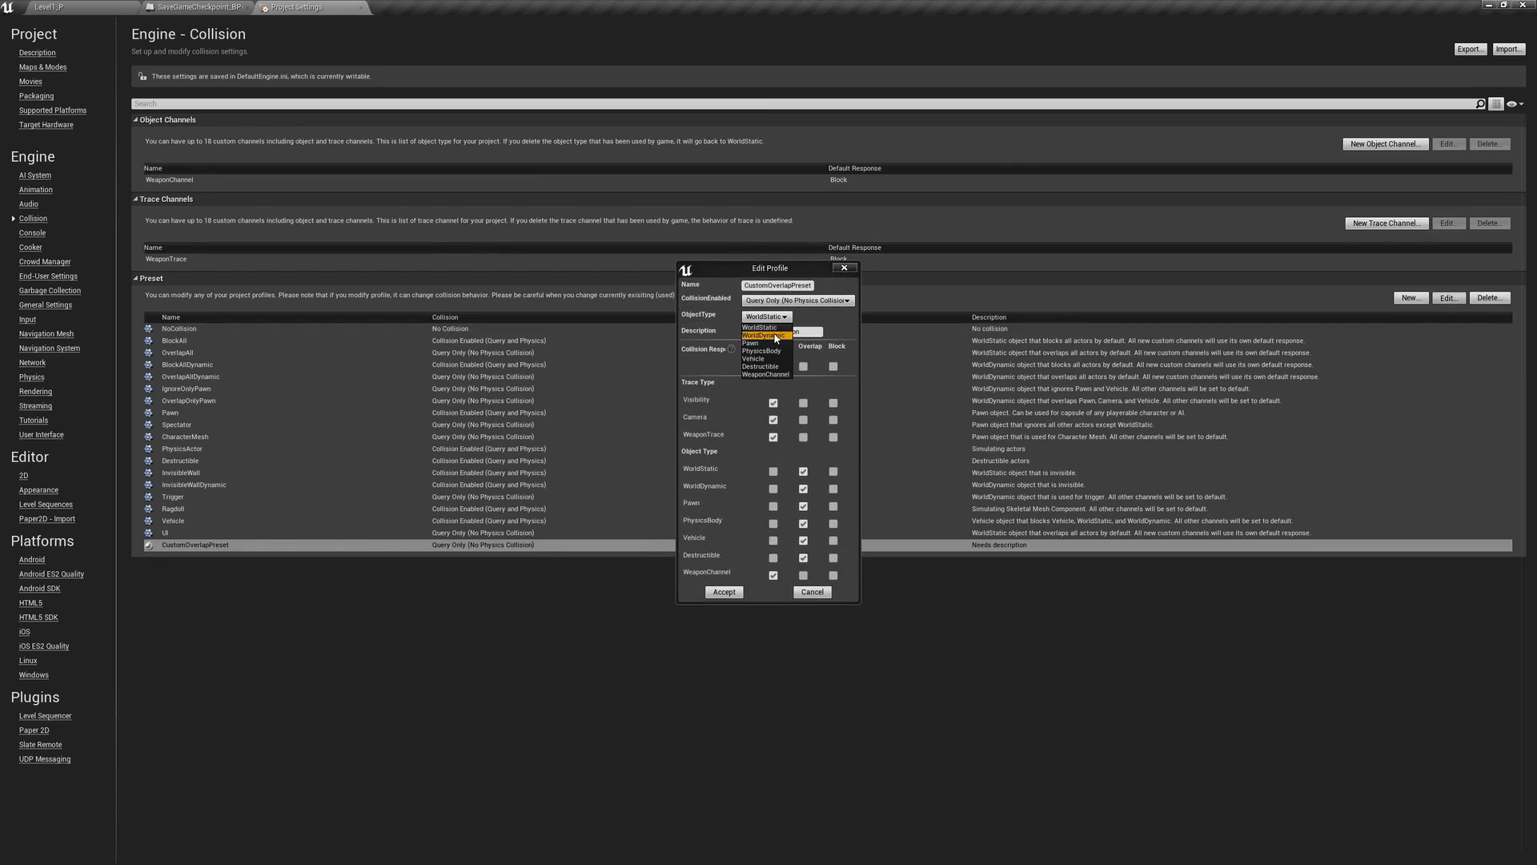
left_click(773, 335)
left_click(724, 592)
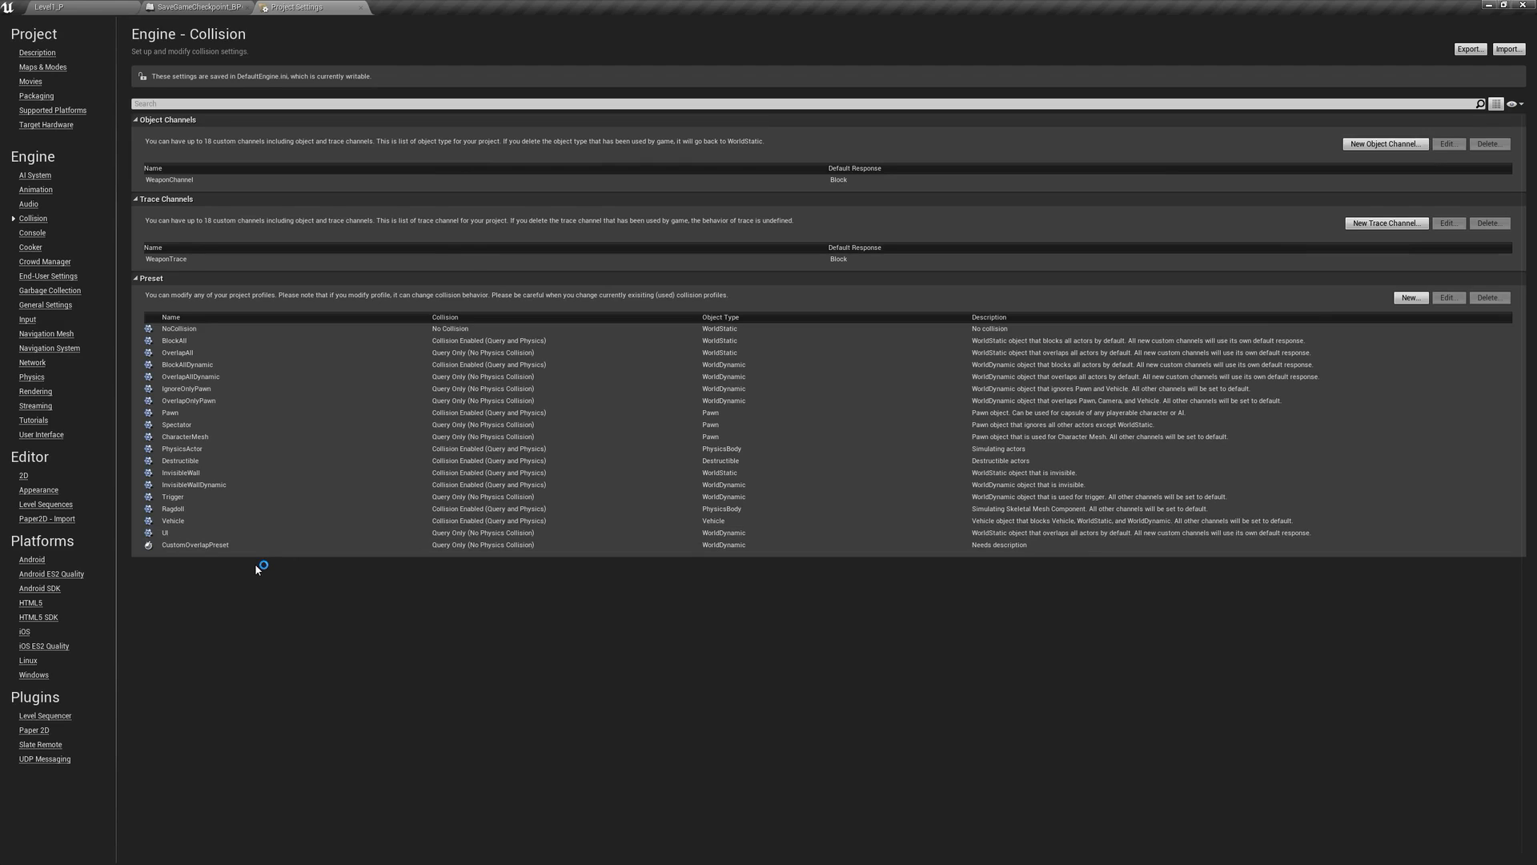
- Assign the CustomOverlapPreset collision preset to the Box of SaveGameCheckpoint_BP, then compile and save the blueprint
left_click(196, 6)
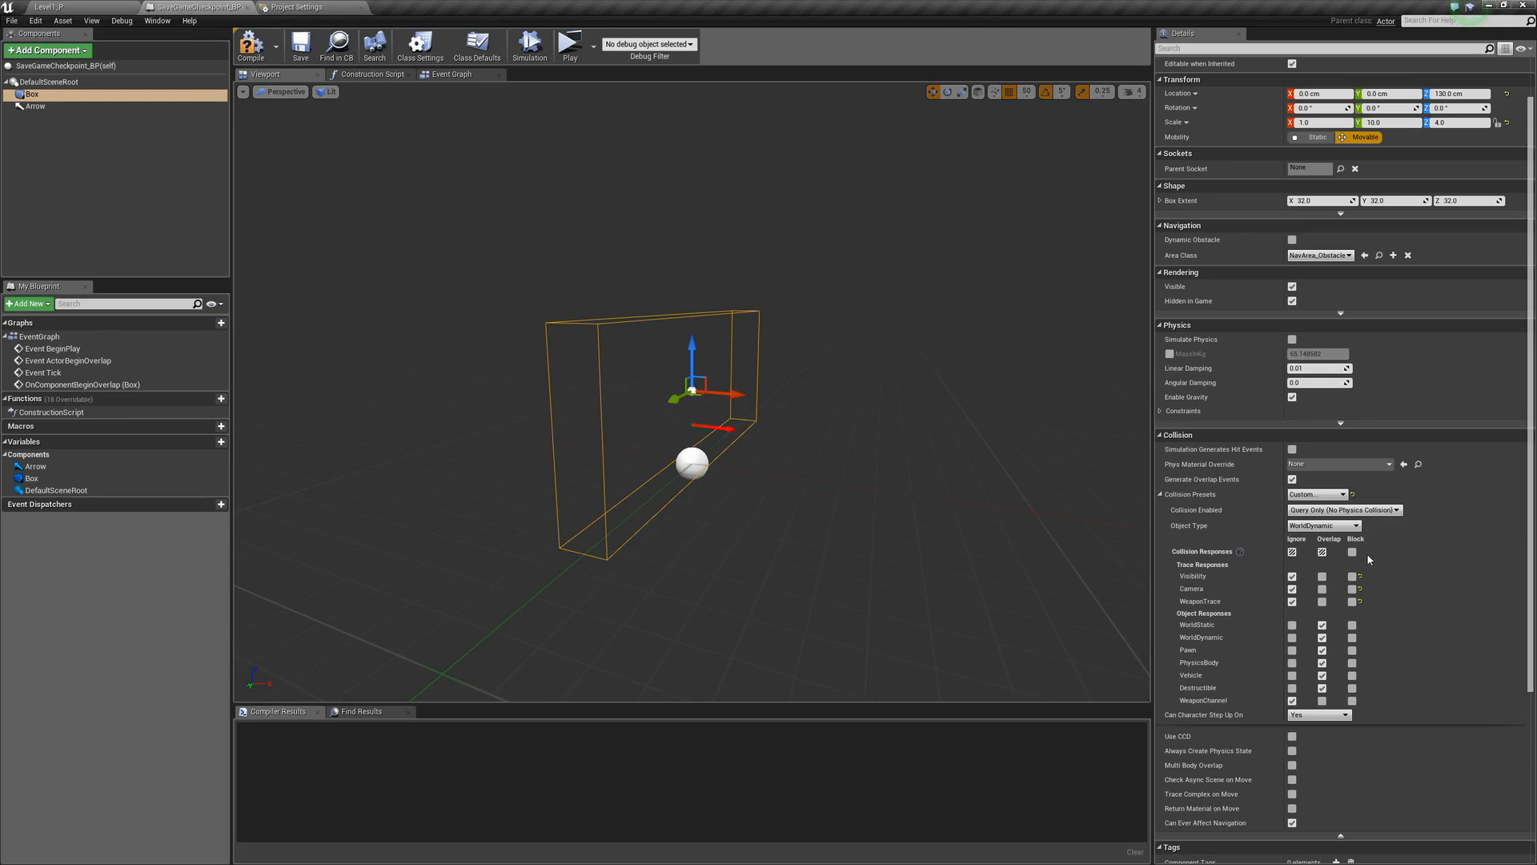
left_click(1342, 496)
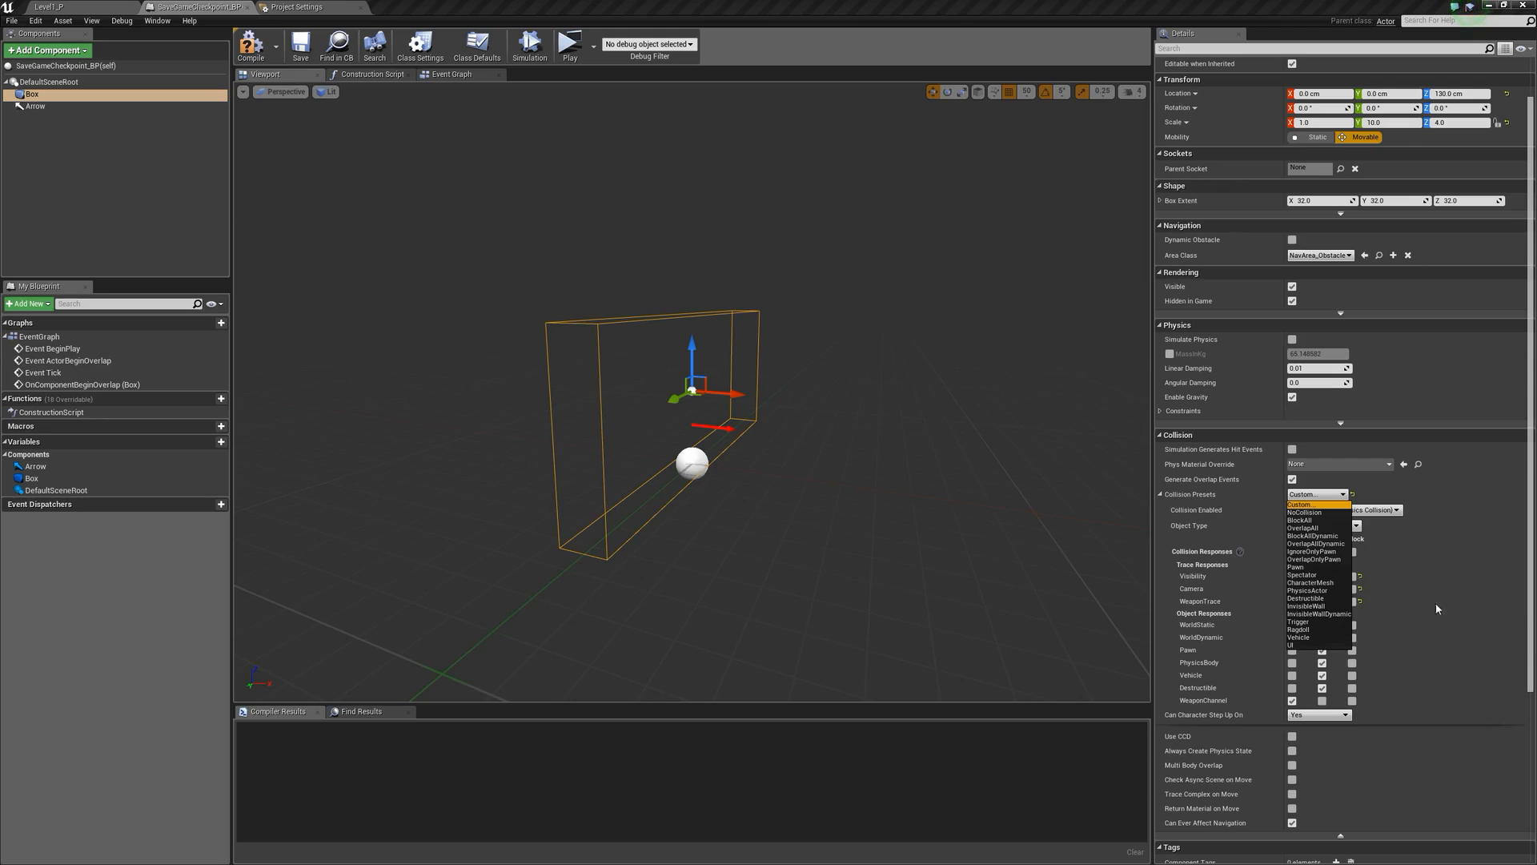
left_click(1386, 522)
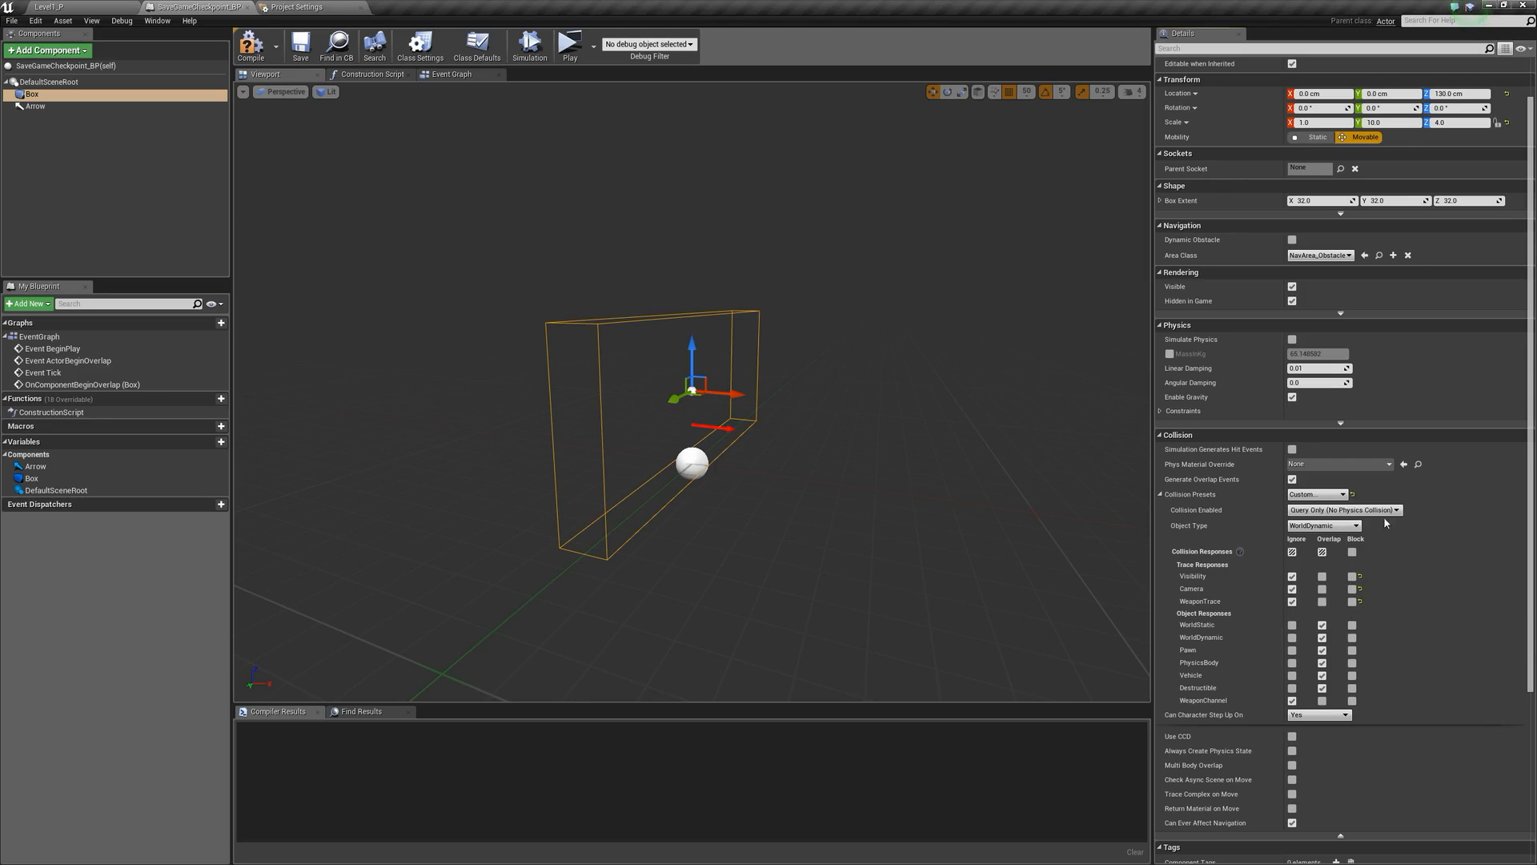
left_click(251, 46)
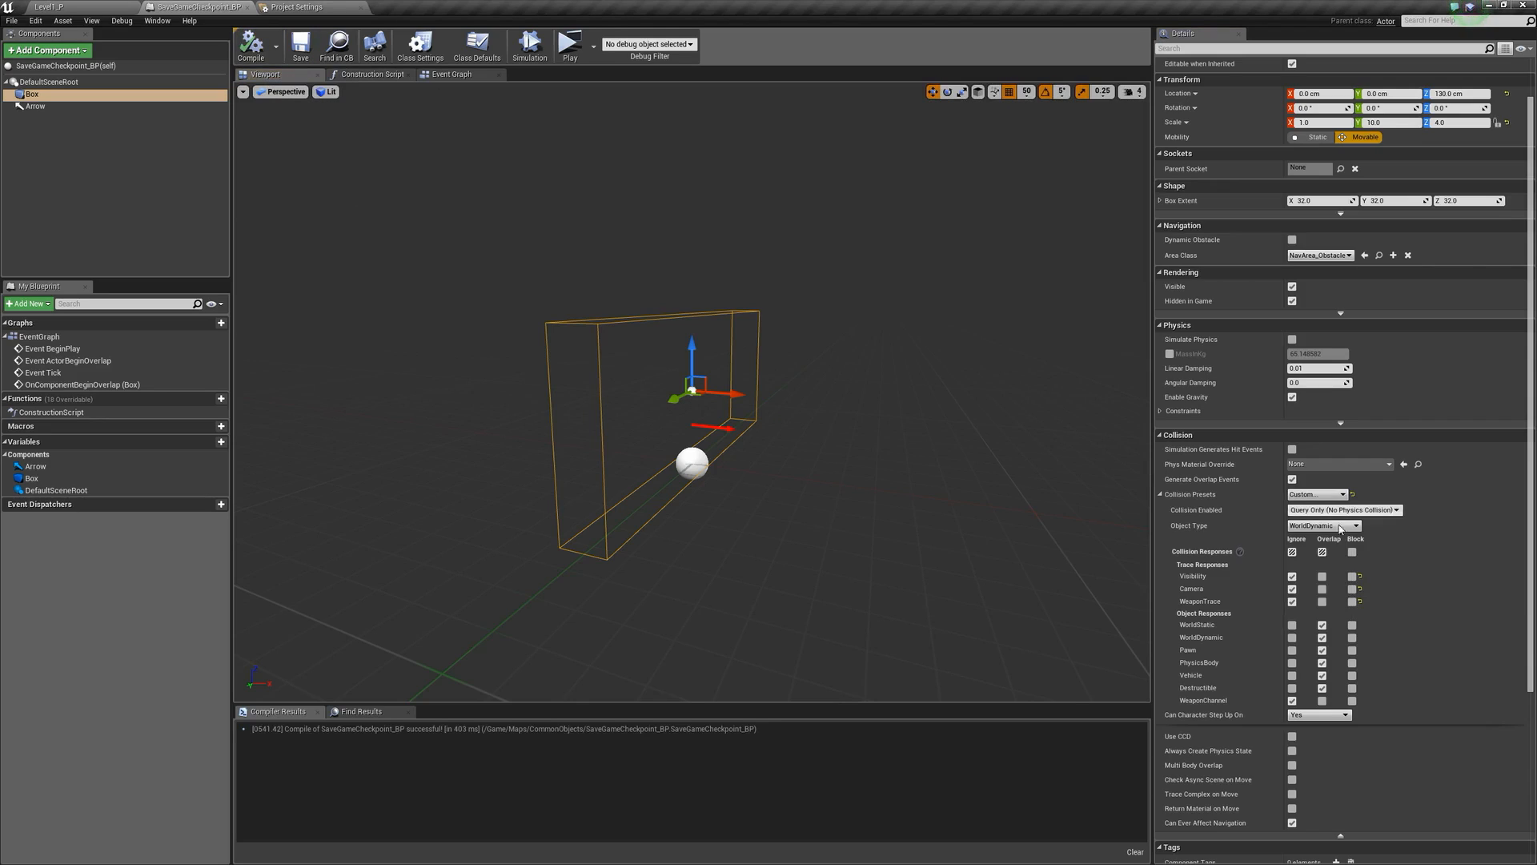
left_click(1320, 494)
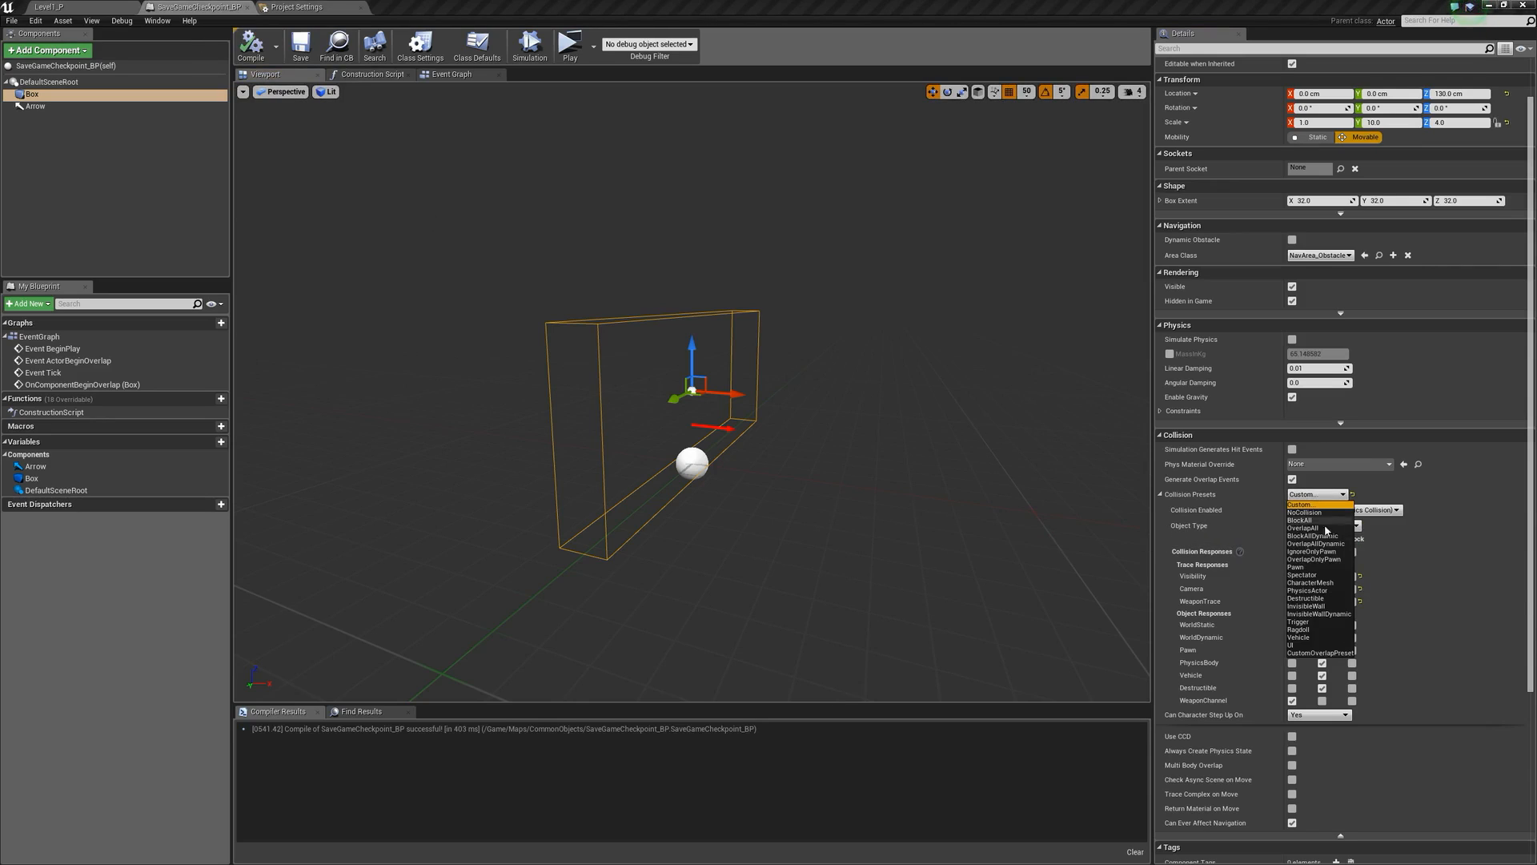
left_click(1325, 652)
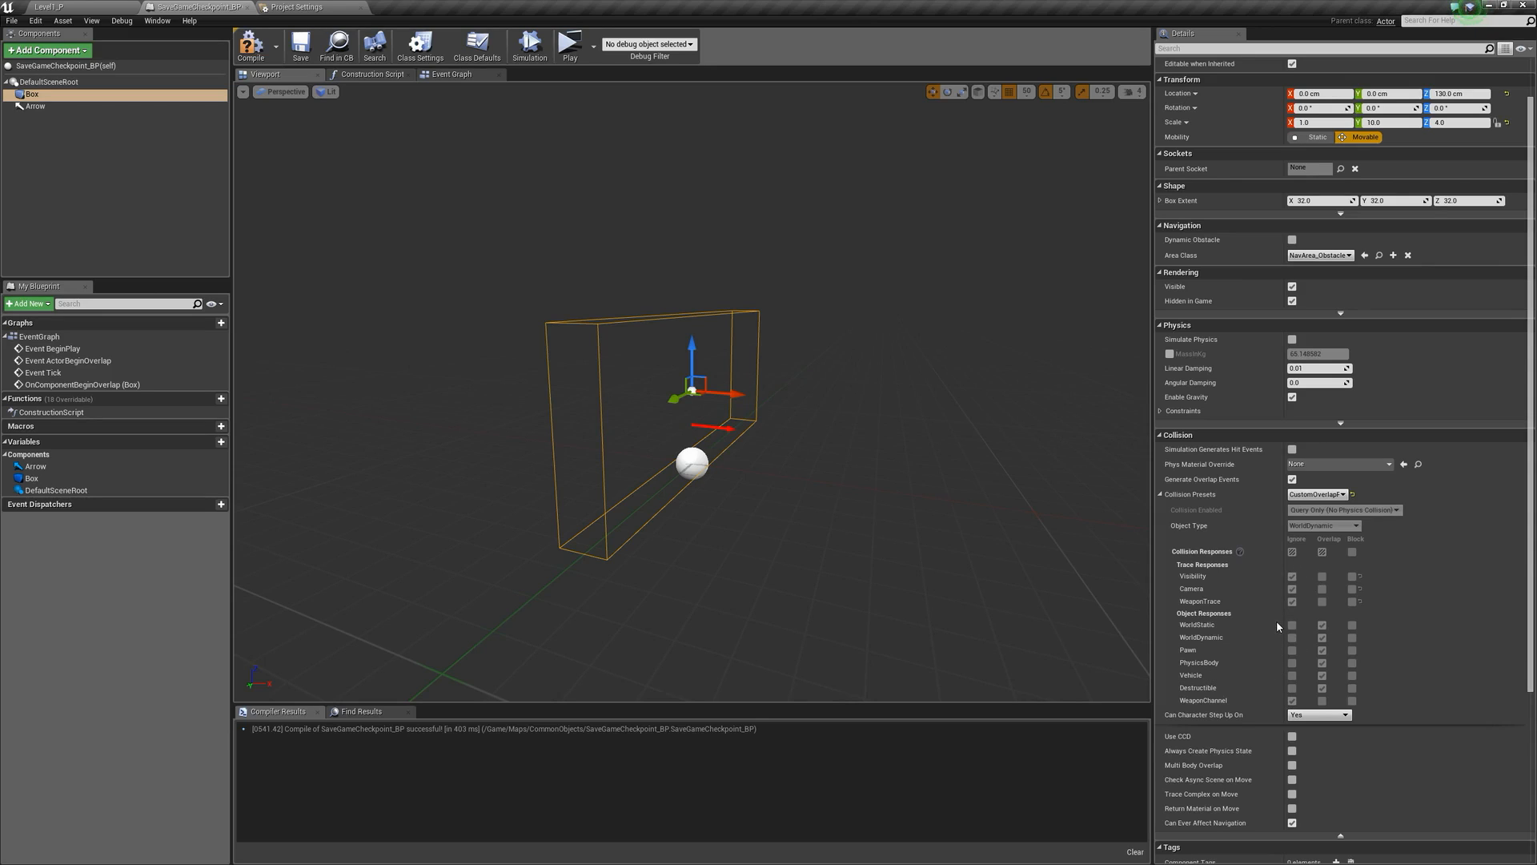
left_click(255, 48)
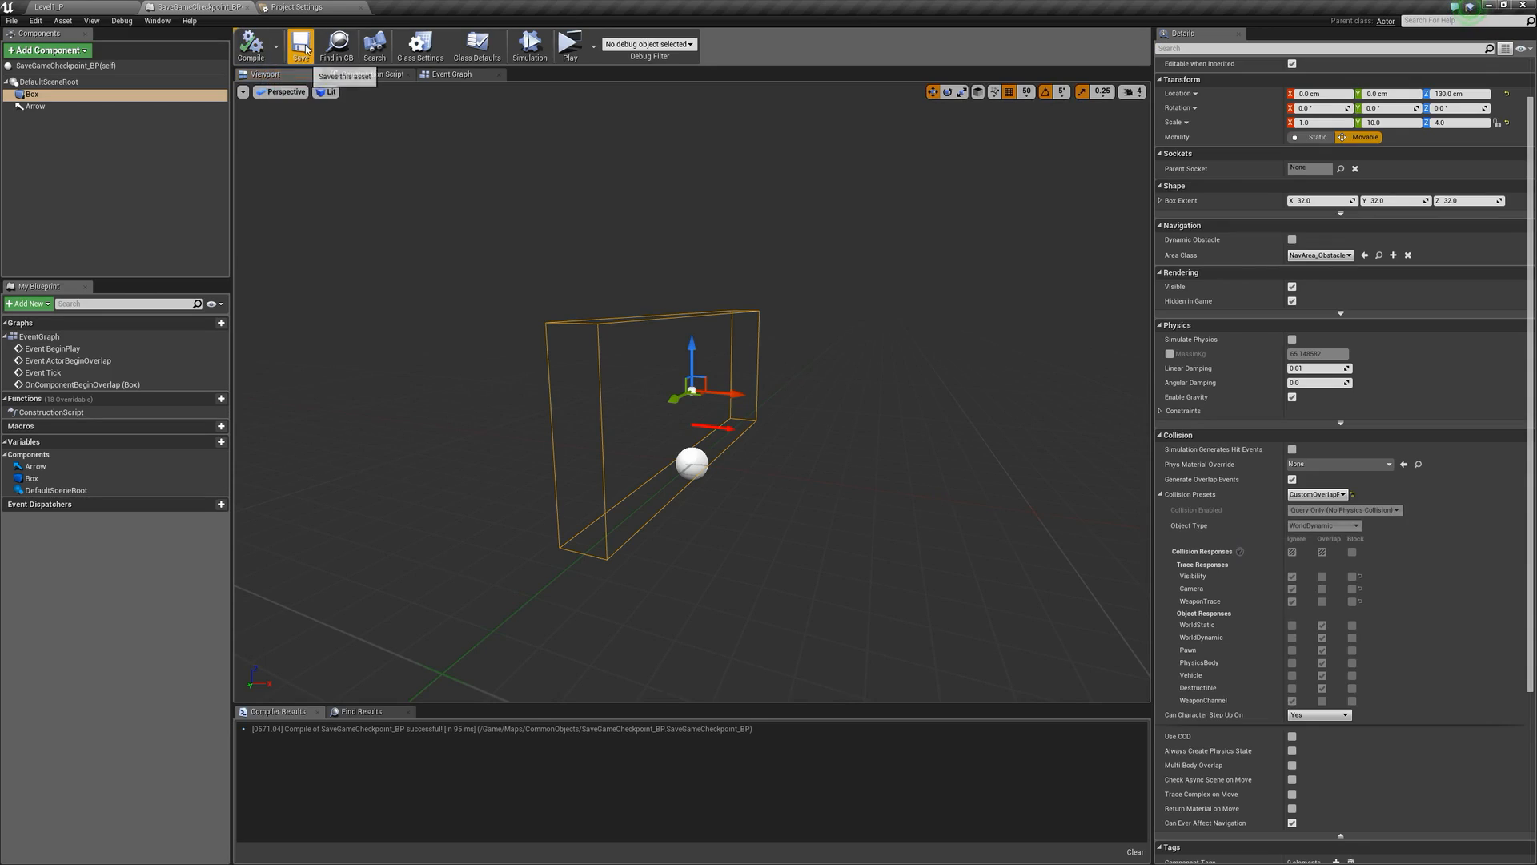
- Open BaseCoverObject_BP from the CommonObjects folder and show its 3D viewport
left_click(81, 5)
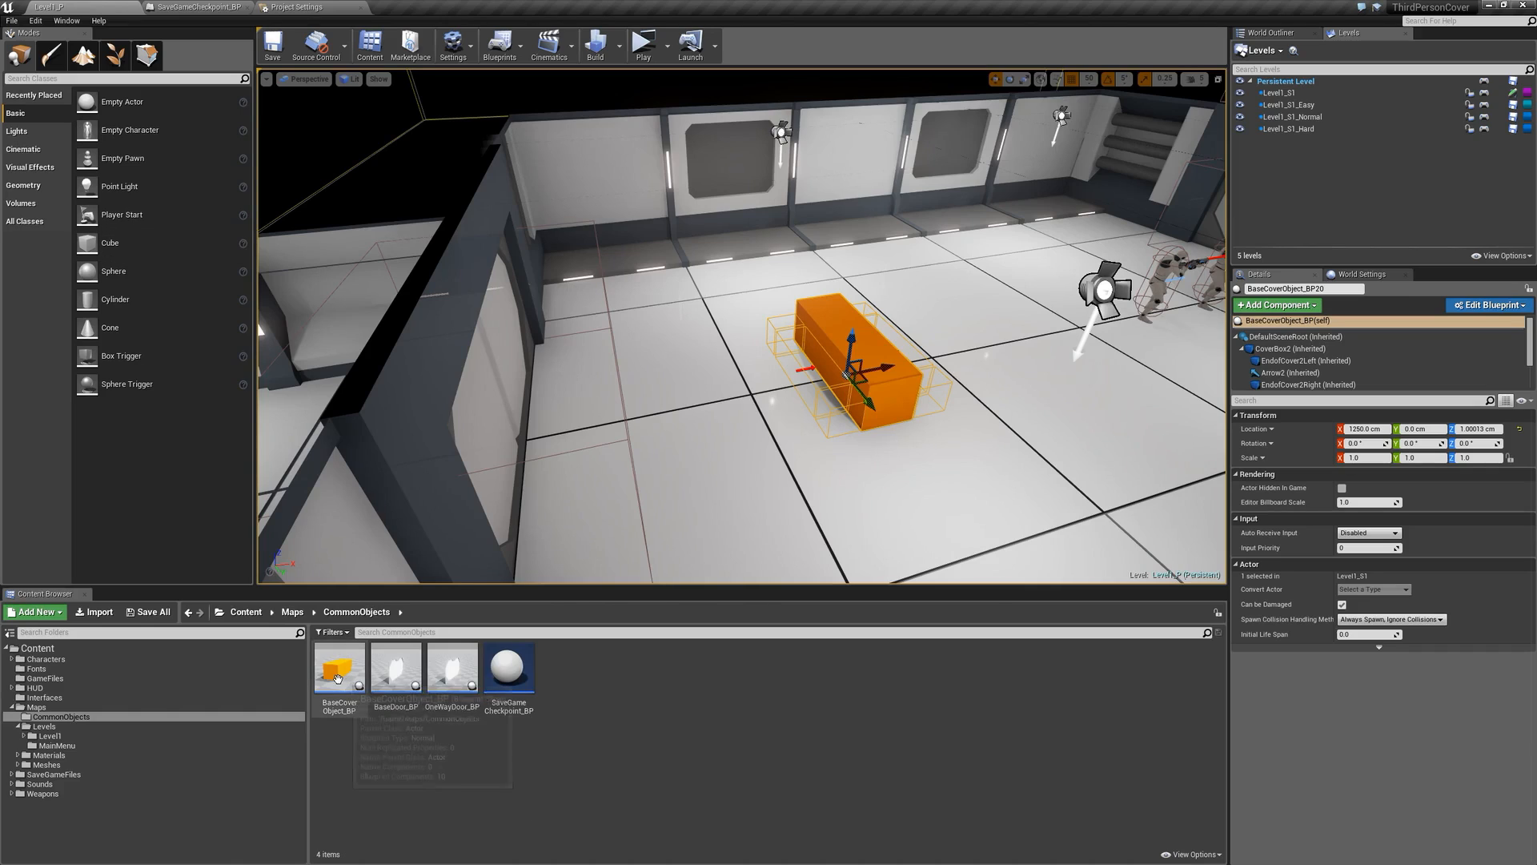
double_click(337, 679)
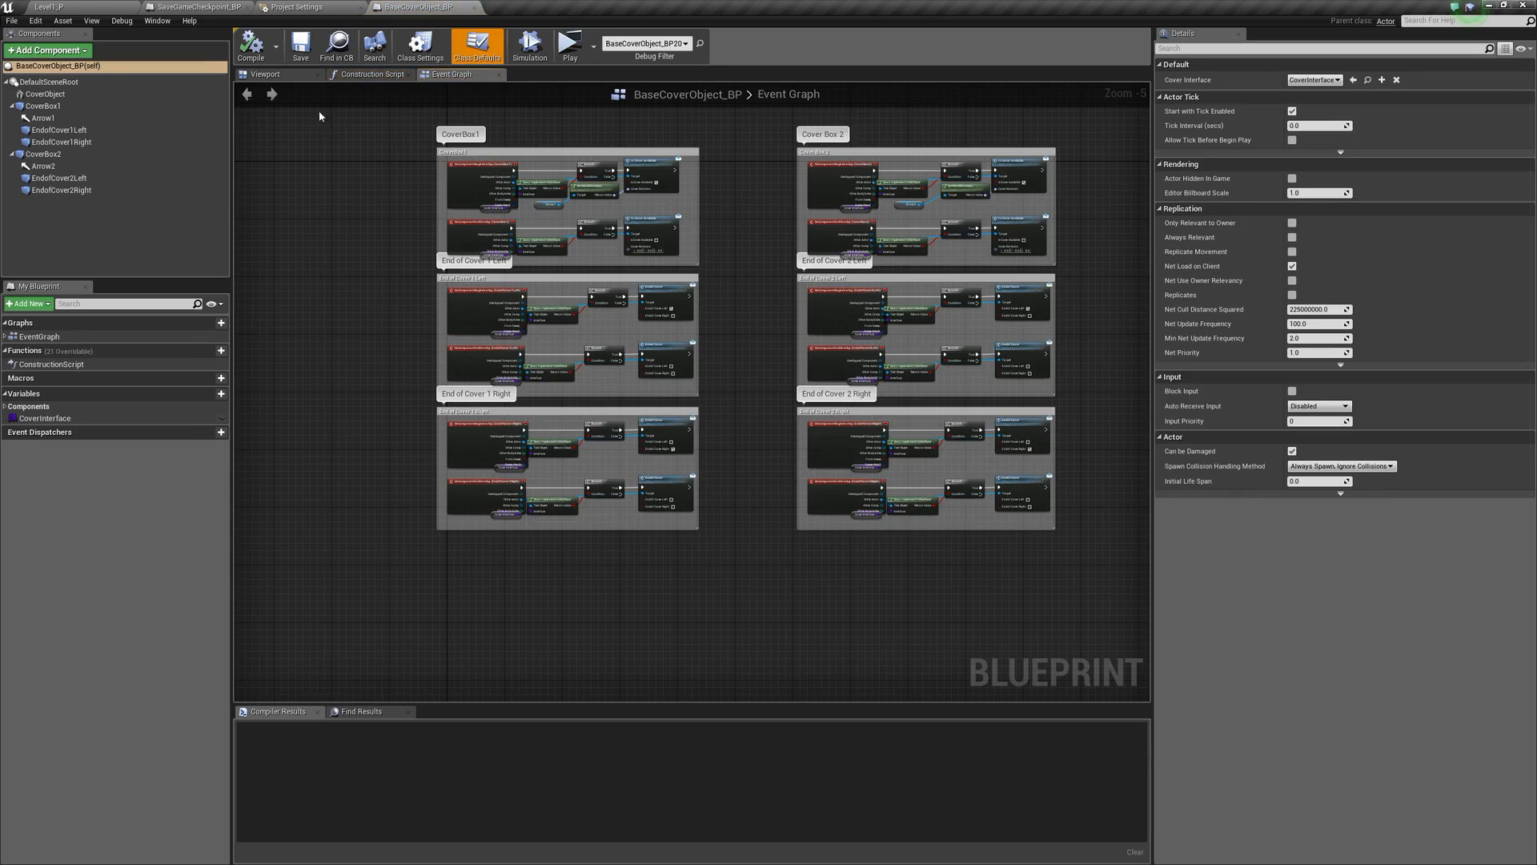
left_click(272, 74)
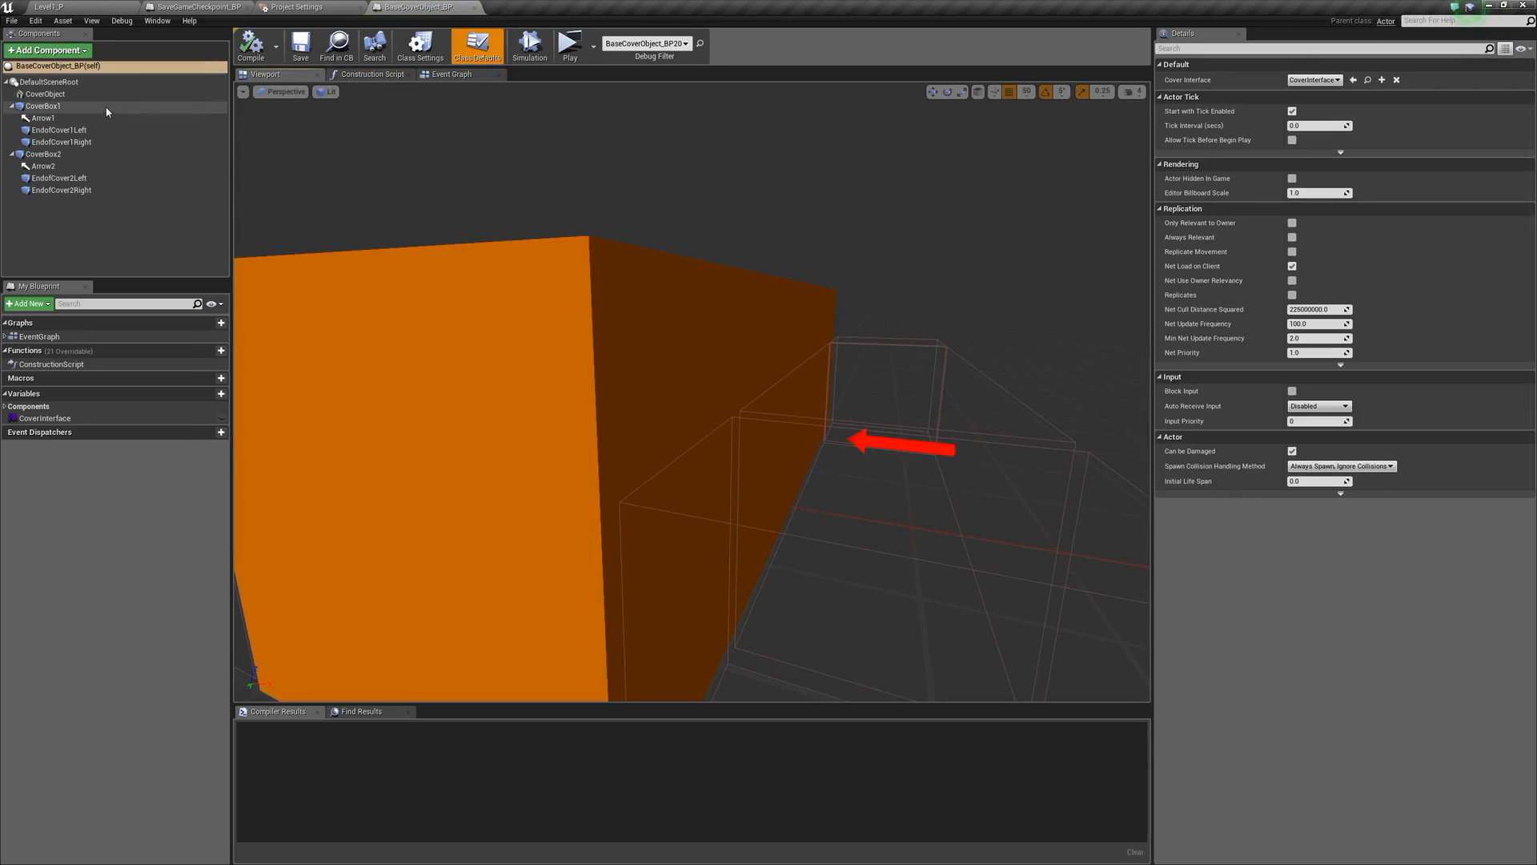
- Assign the CustomOverlapPreset collision preset to the CoverBox1 component of the cover object
left_click(98, 107)
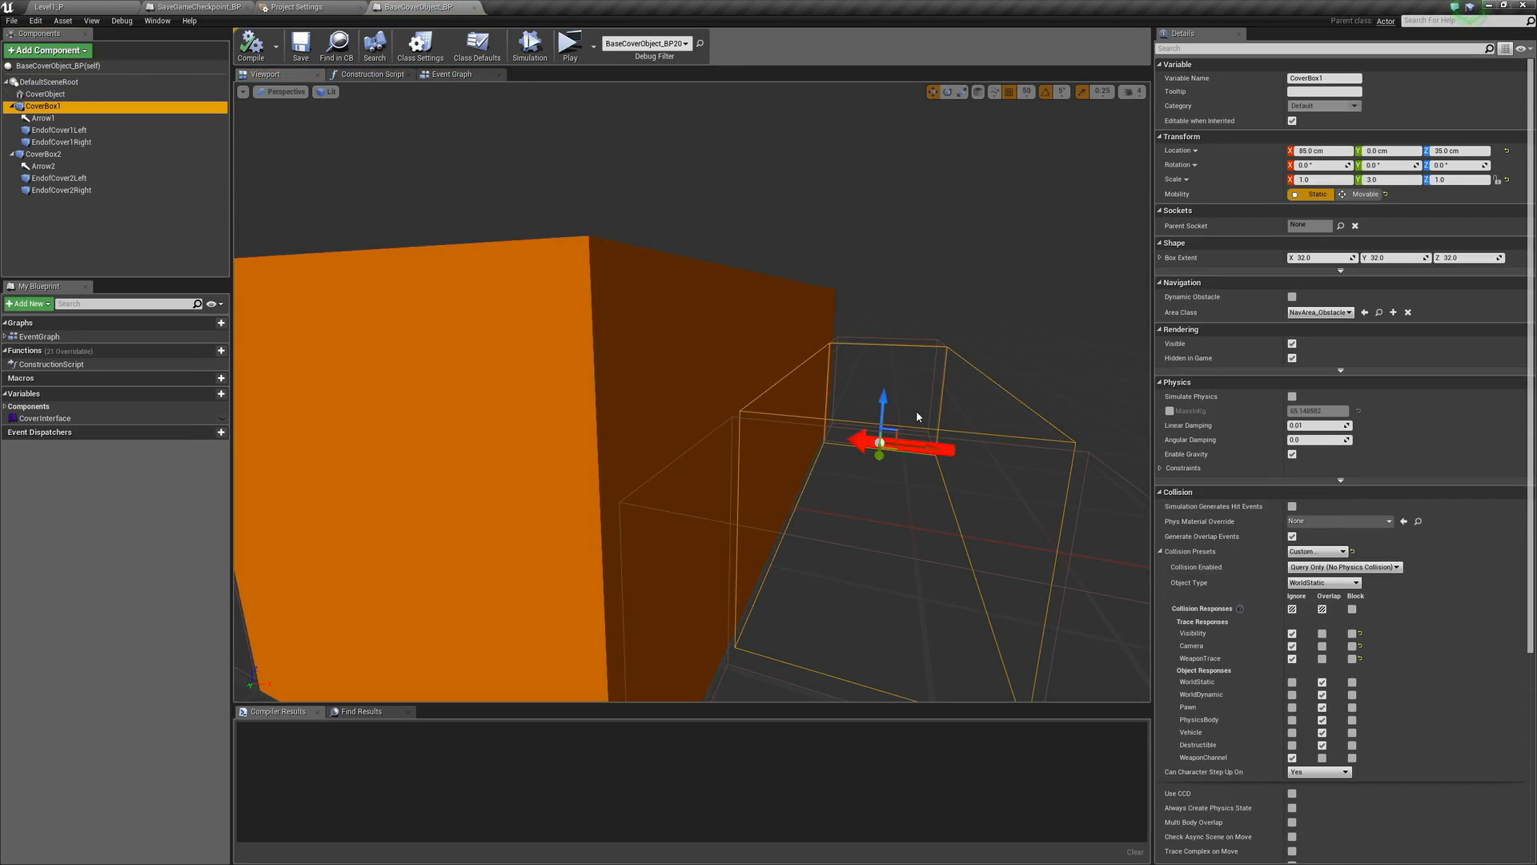
scroll(881, 430, "down", 7)
mouse_move(762, 466)
right_mouse_down()
mouse_move(692, 474)
mouse_move(616, 520)
mouse_move(788, 460)
mouse_move(761, 416)
mouse_move(788, 480)
mouse_move(752, 486)
right_mouse_up()
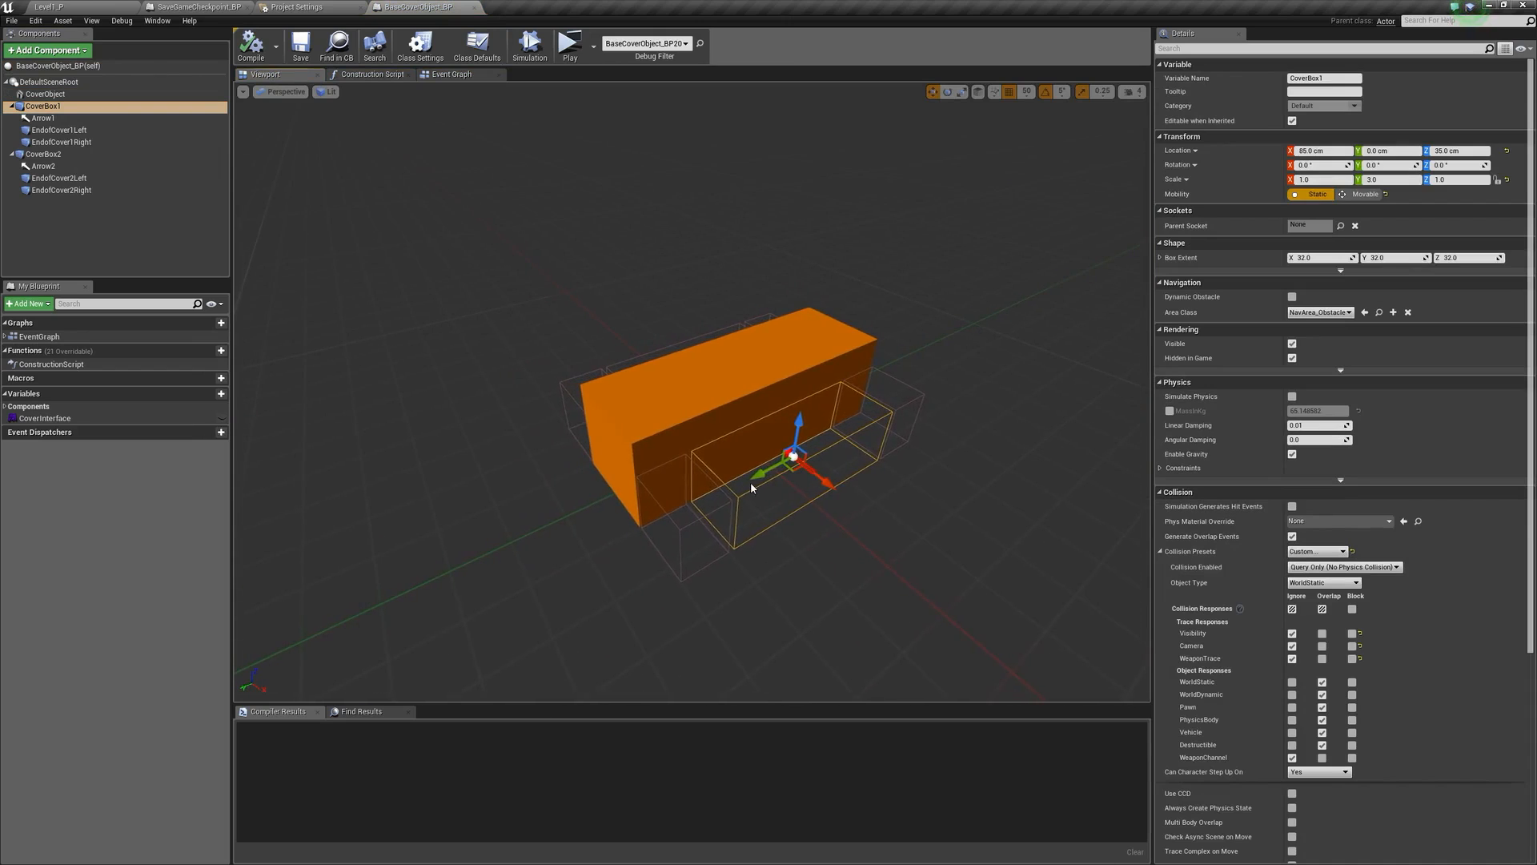
left_click(1321, 552)
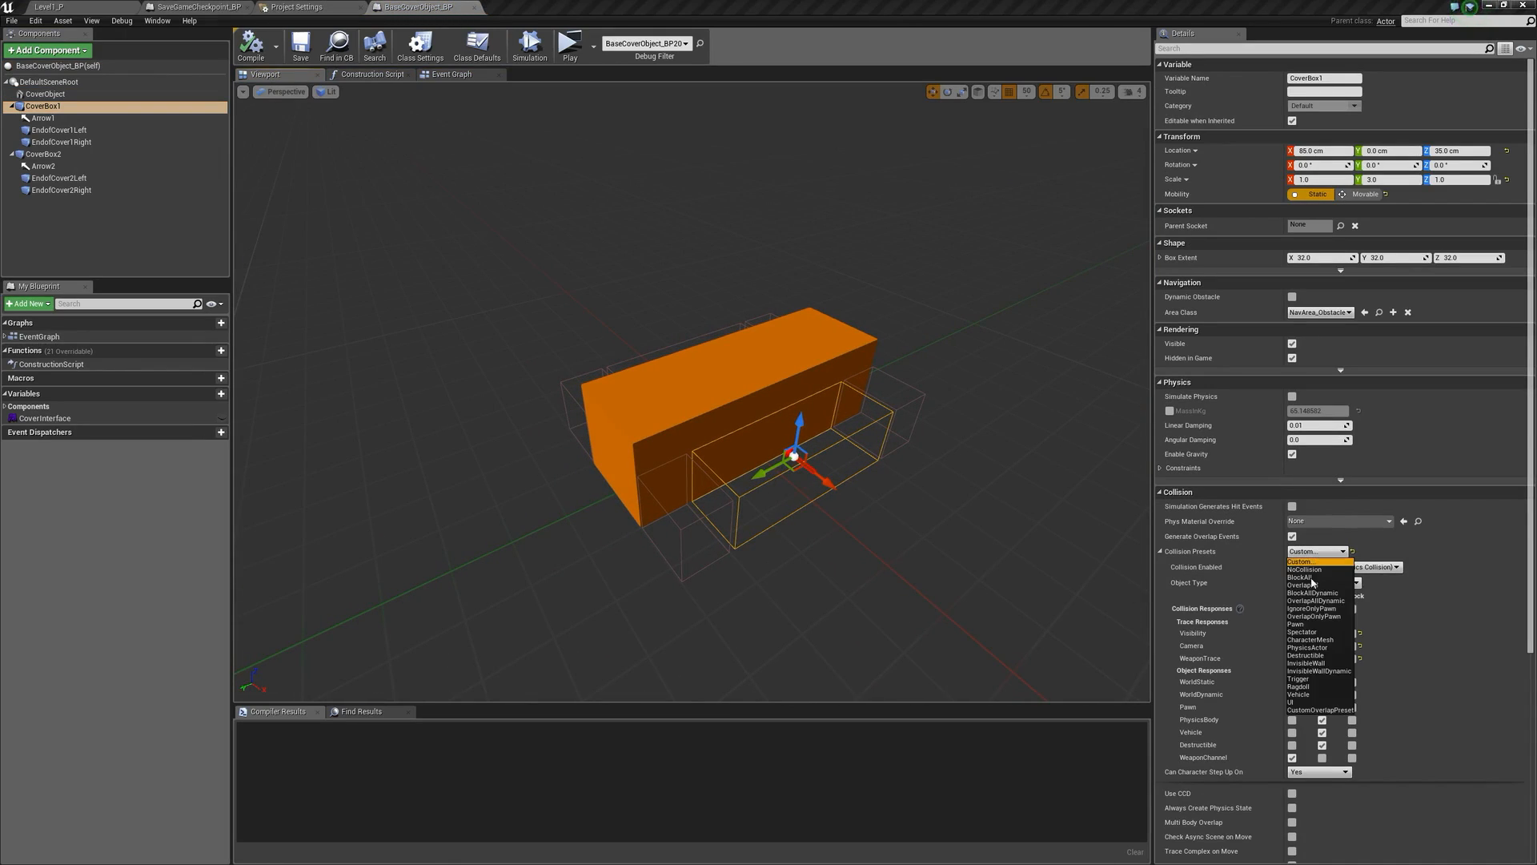
left_click(1321, 710)
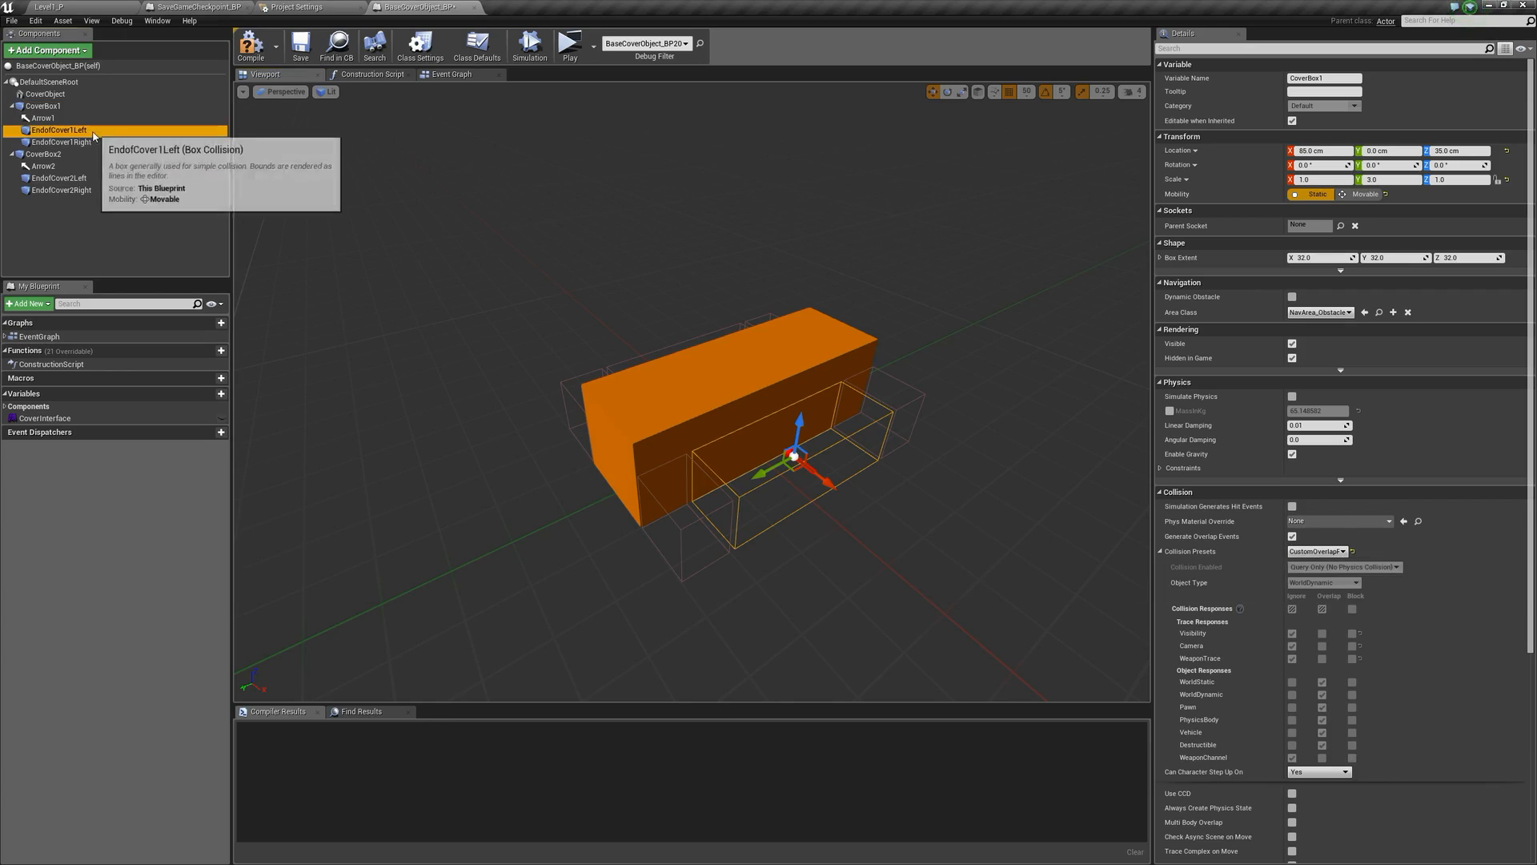
- Assign the CustomOverlapPreset collision preset to the EndofCover1Left and EndofCover1Right boxes
left_click(56, 130)
left_click(1321, 552)
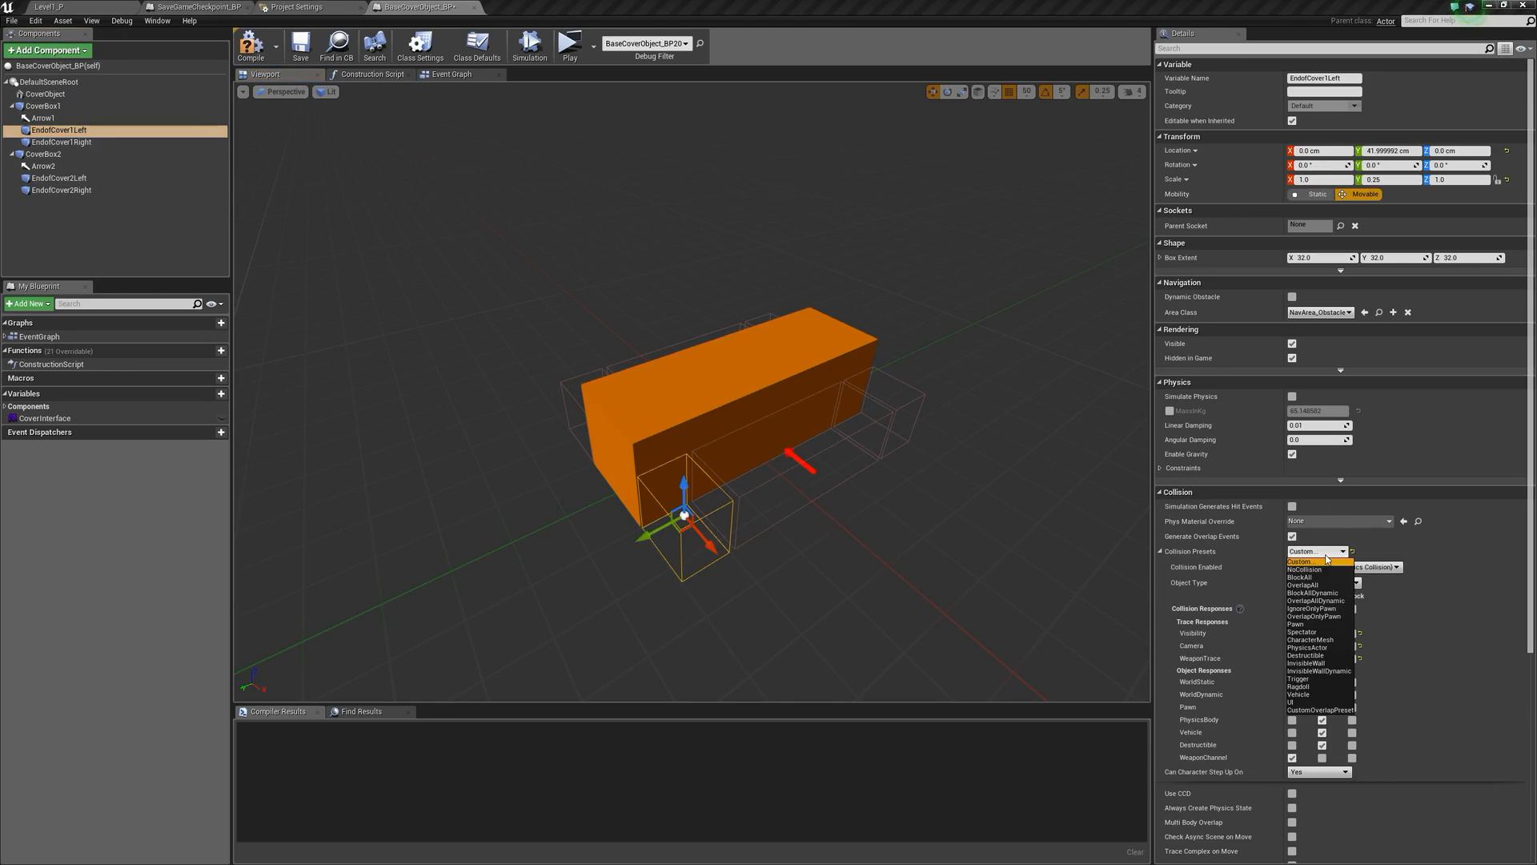
left_click(1321, 710)
left_click(77, 142)
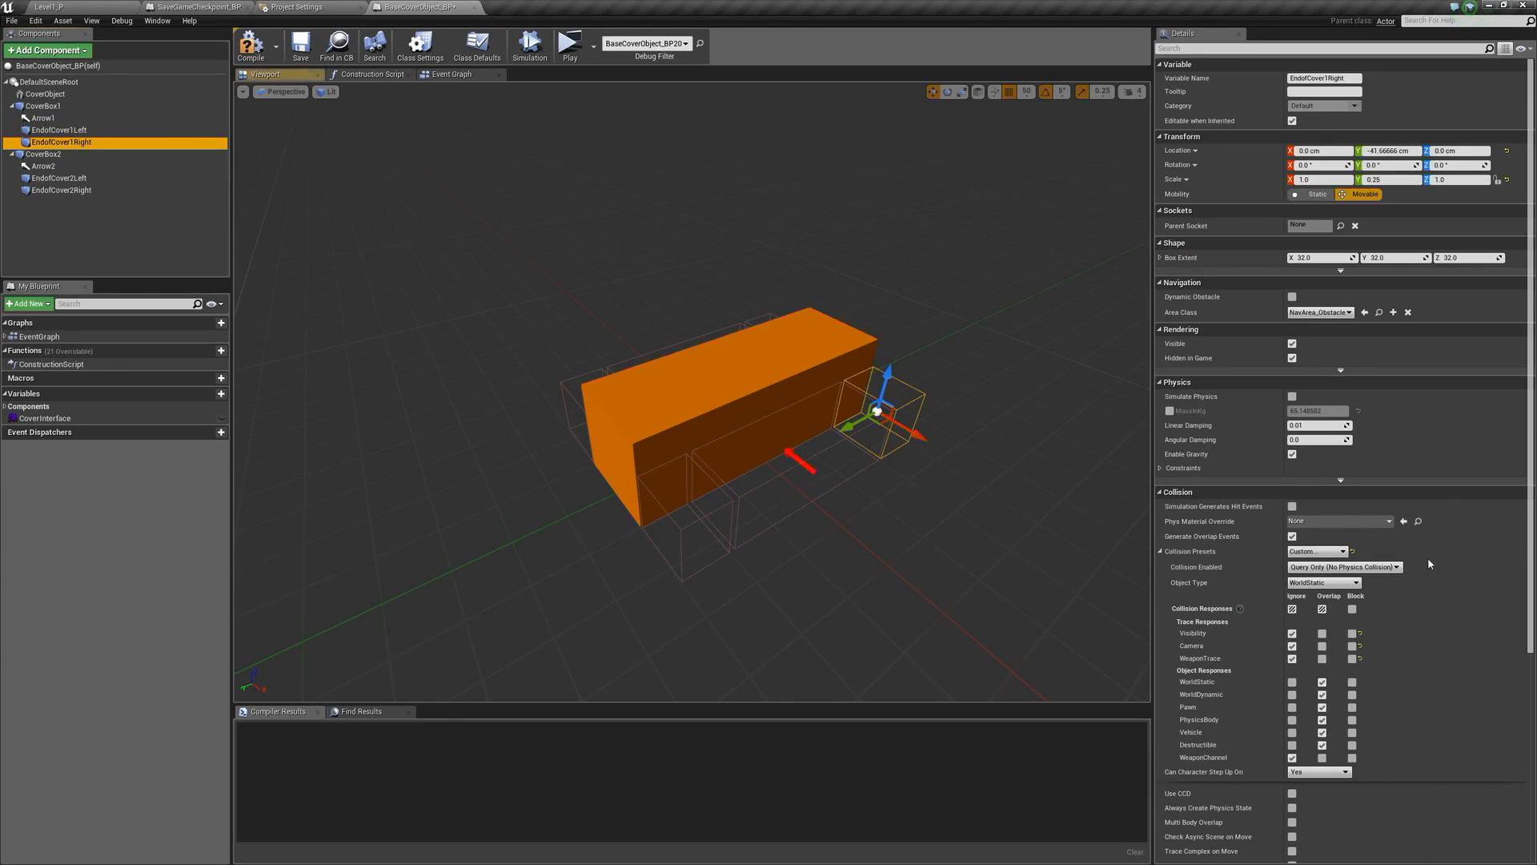
left_click(1317, 552)
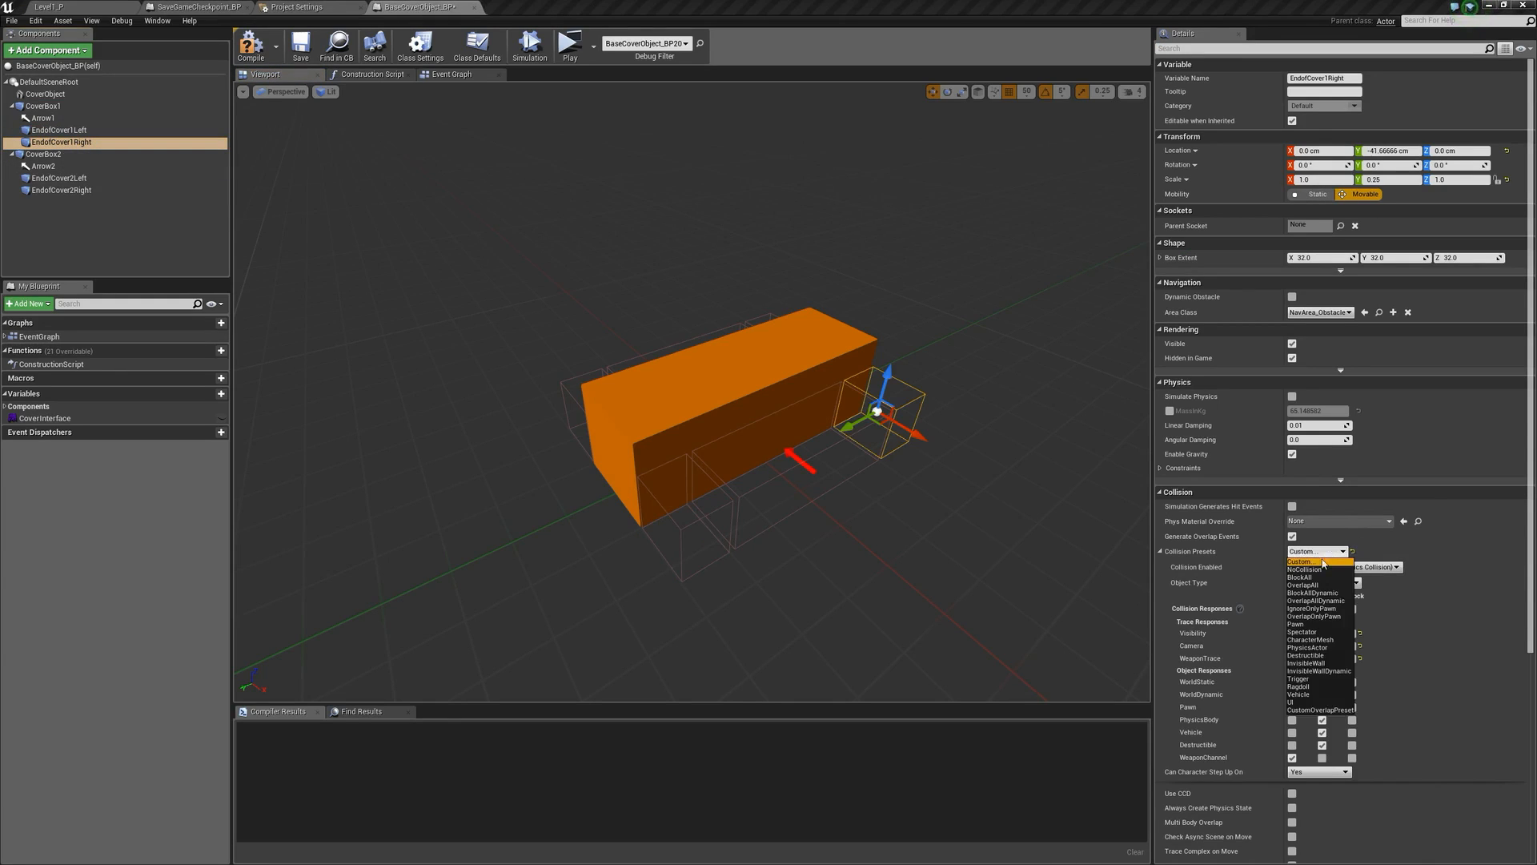
left_click(1304, 708)
- Assign the CustomOverlapPreset collision preset to CoverBox2 and its EndofCover2Left box
left_click(80, 157)
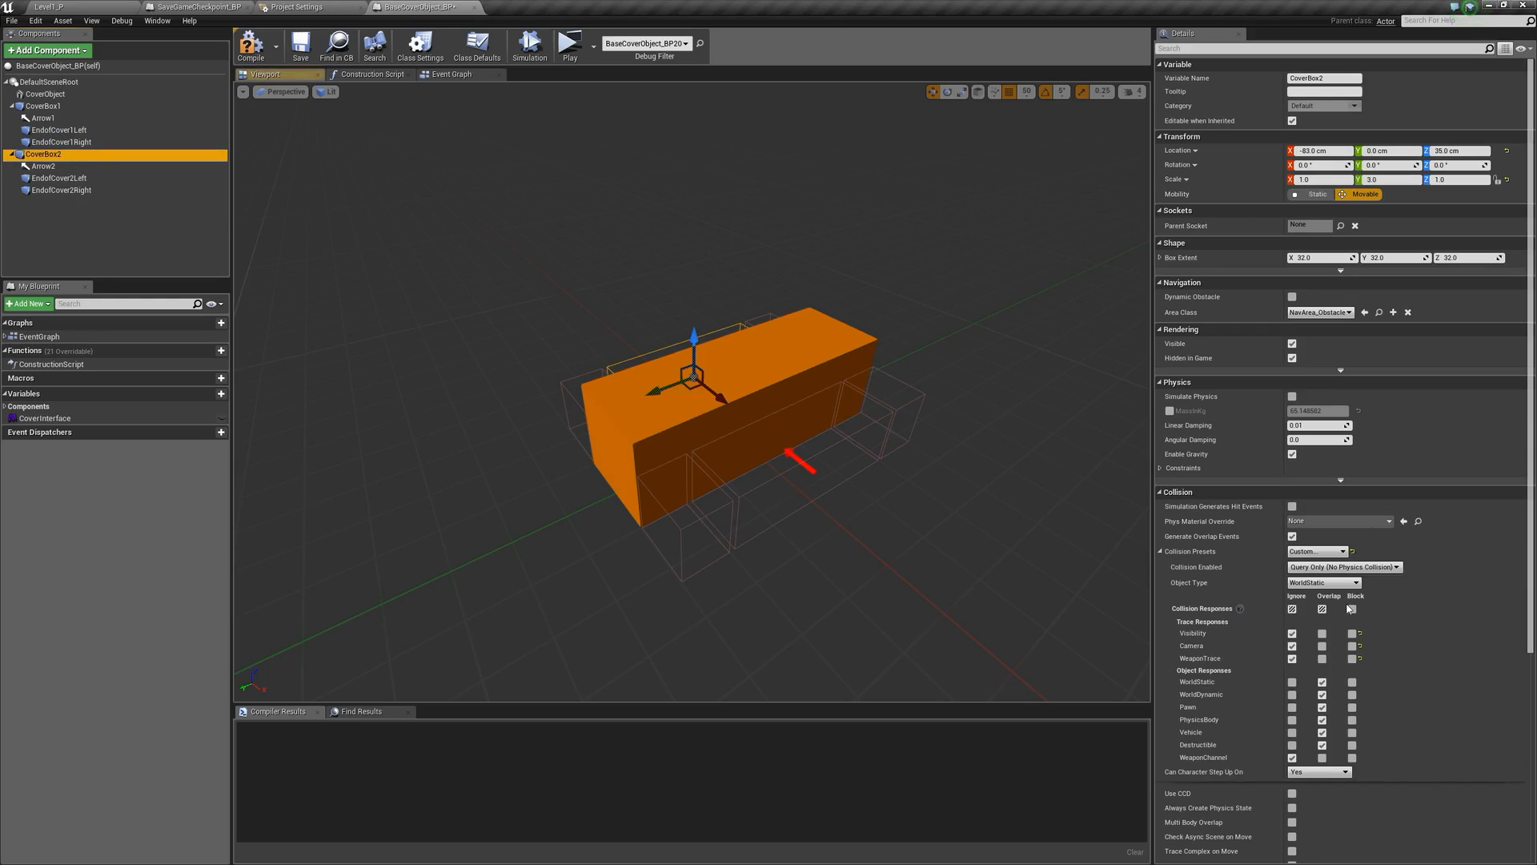
left_click(1317, 552)
left_click(1305, 710)
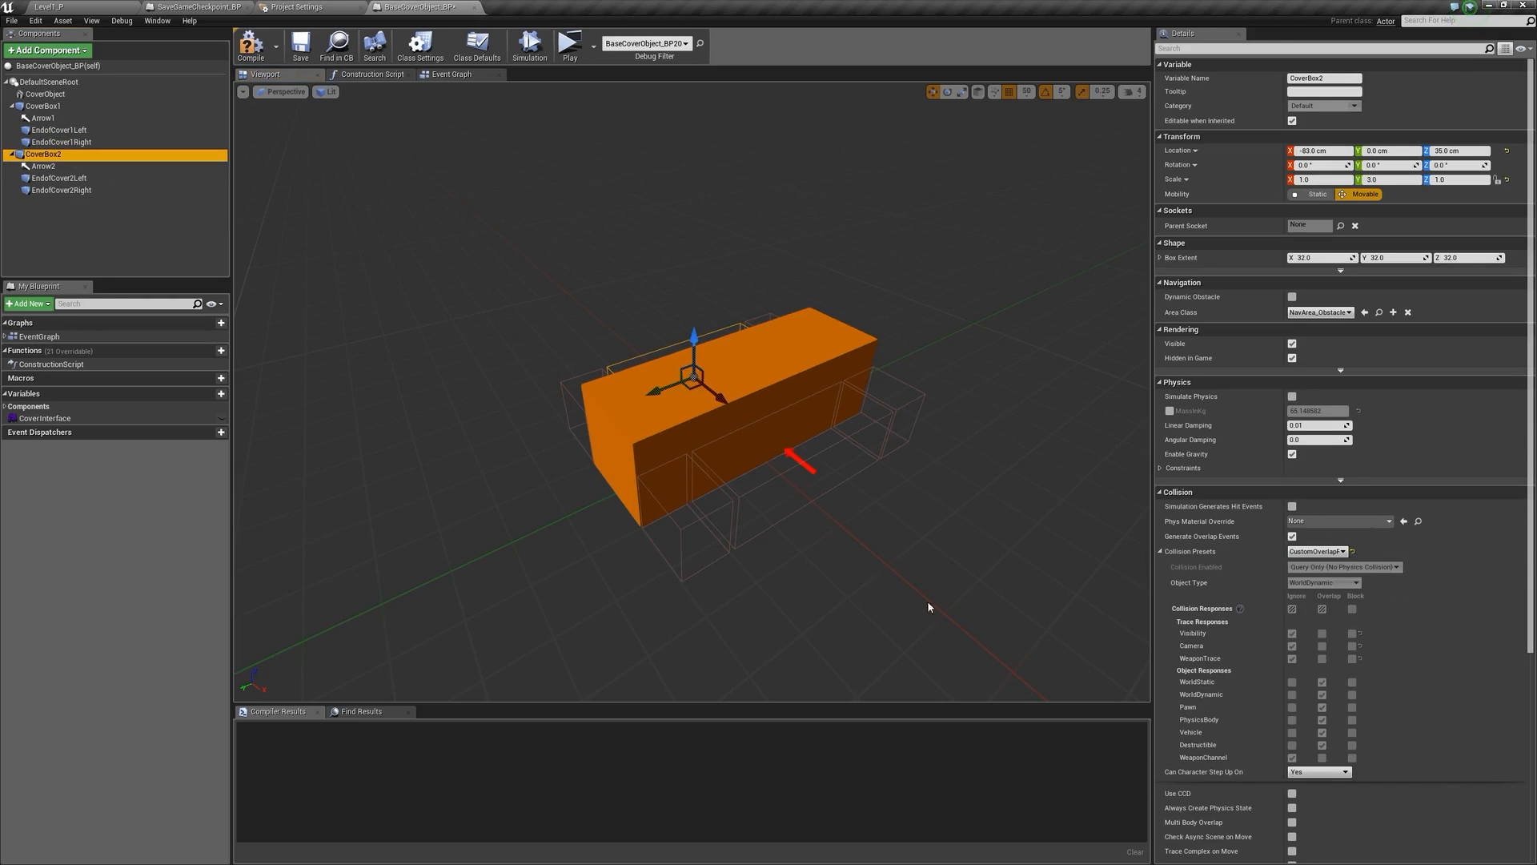
left_click(80, 178)
left_click(1343, 550)
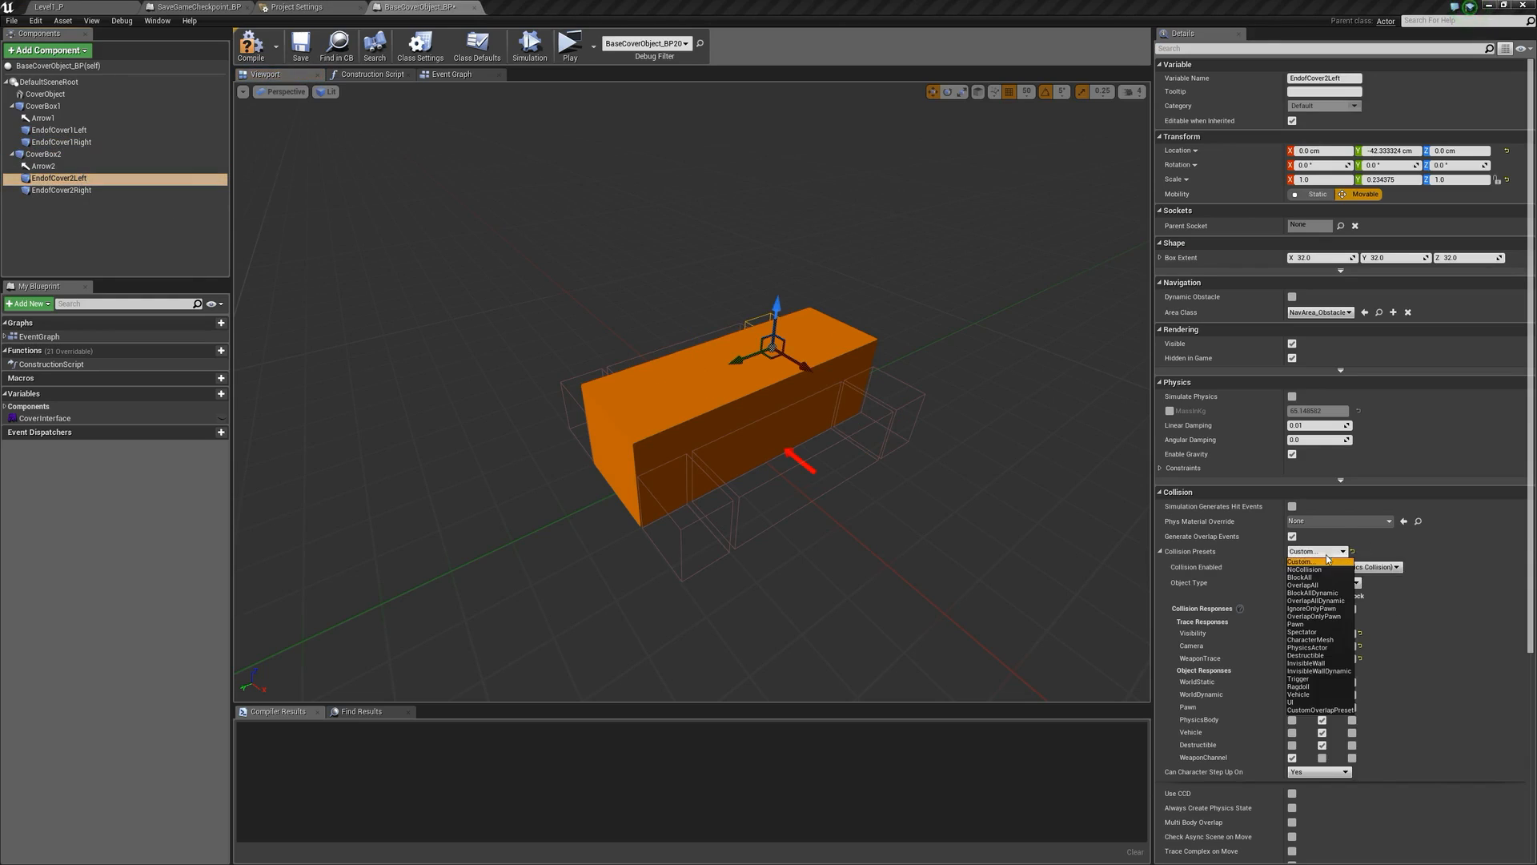
left_click(1305, 710)
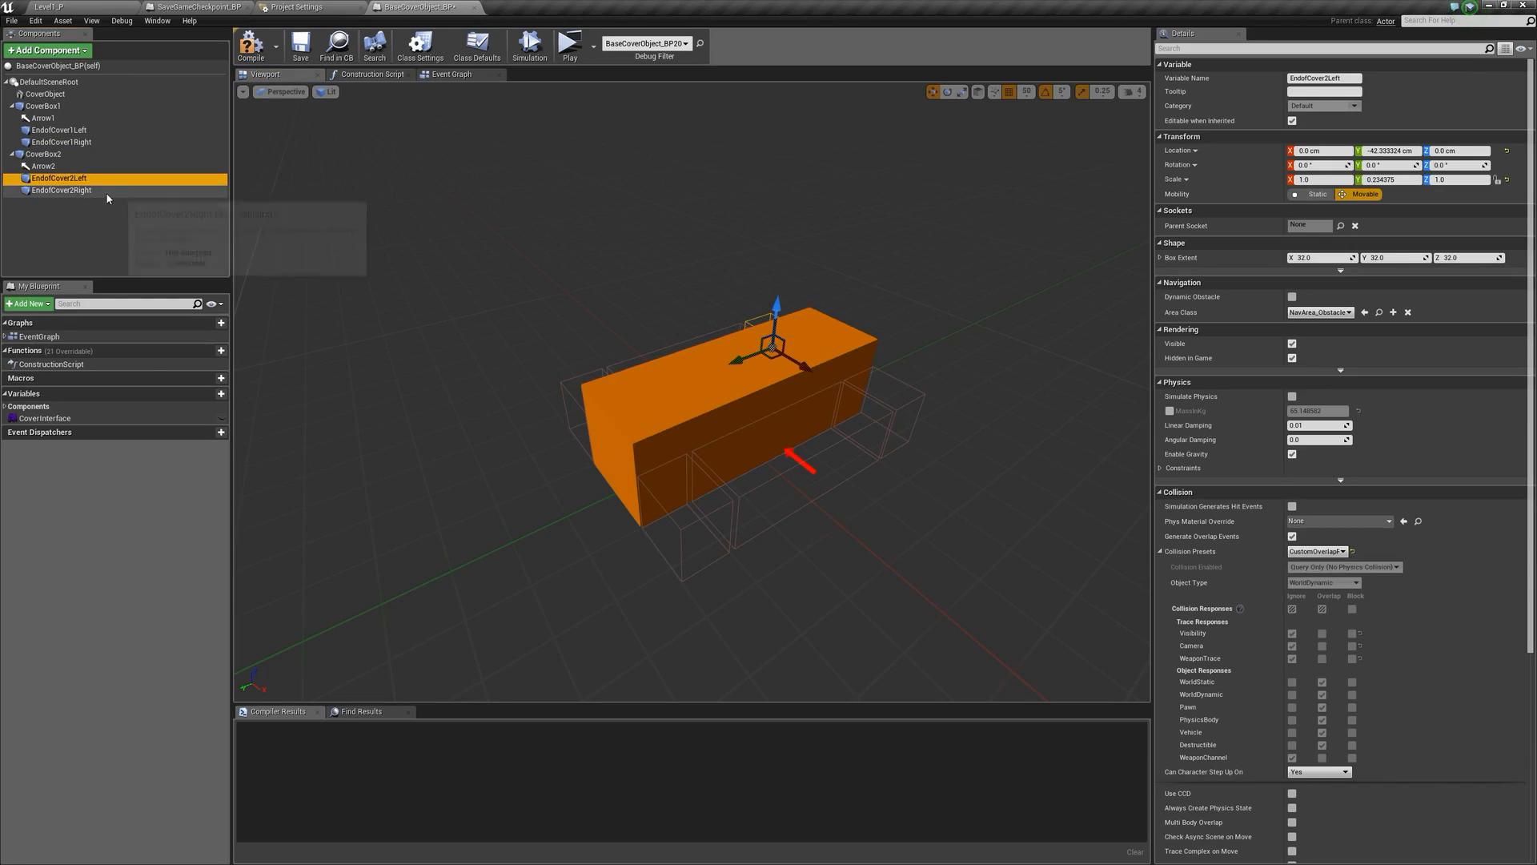
- Assign the CustomOverlapPreset collision preset to EndofCover2Right, then compile and save the cover blueprint
left_click(80, 190)
left_click(1319, 551)
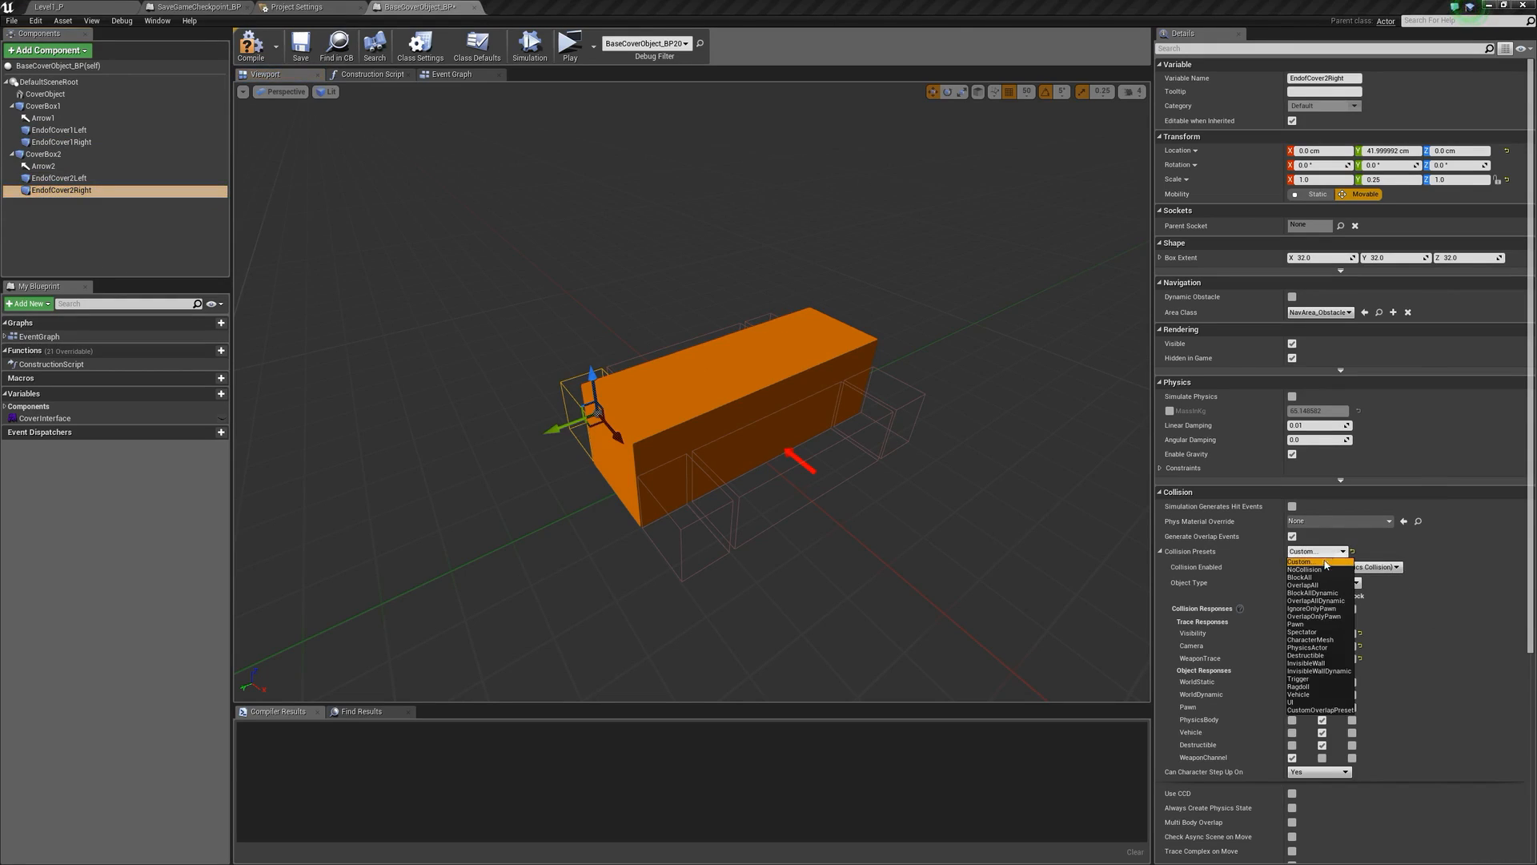
left_click(1319, 710)
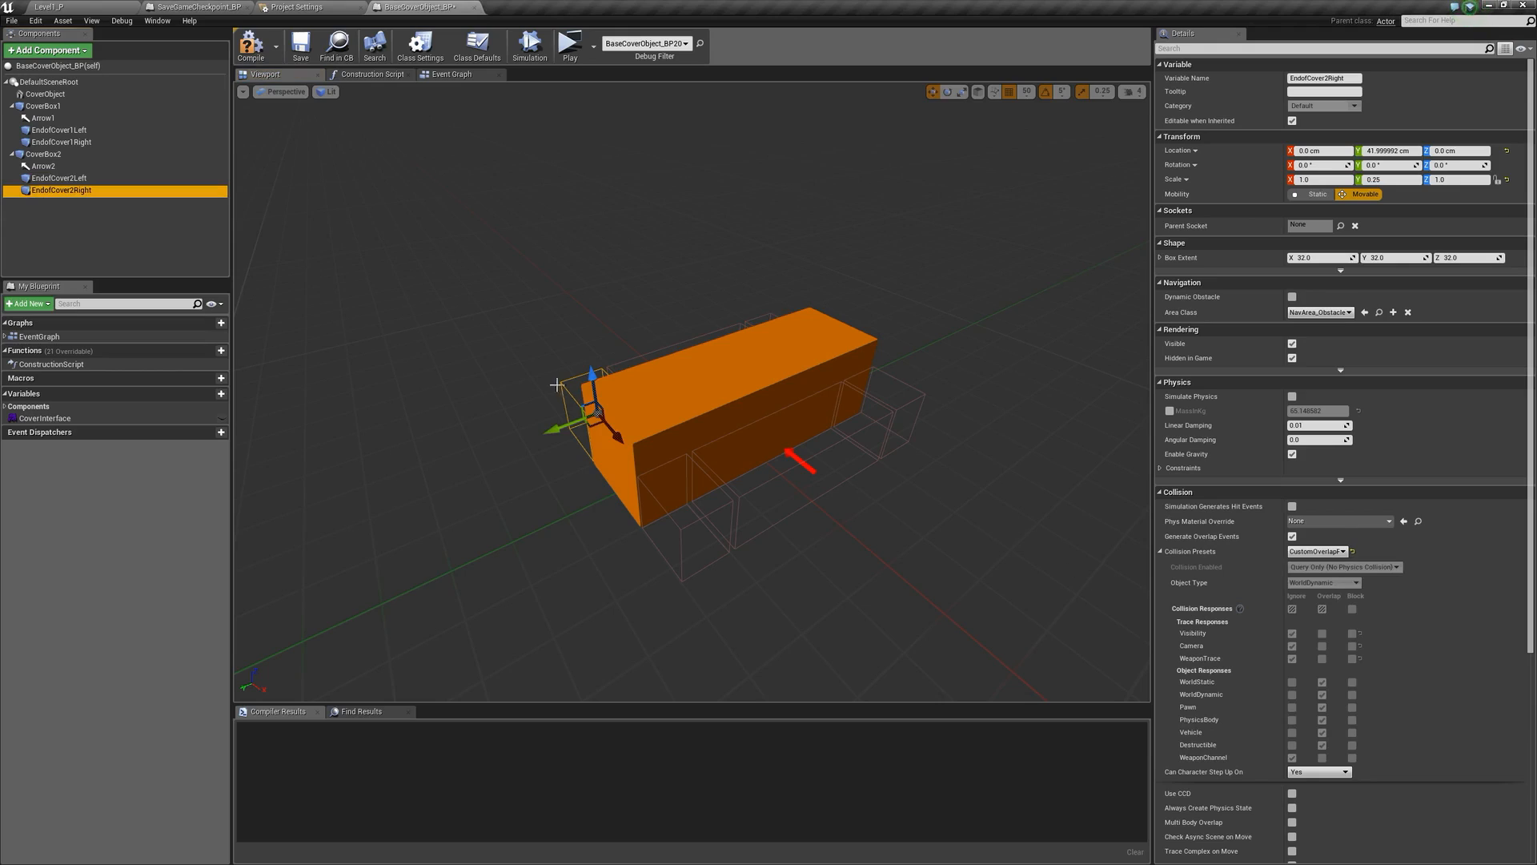
left_click(251, 46)
left_click(301, 46)
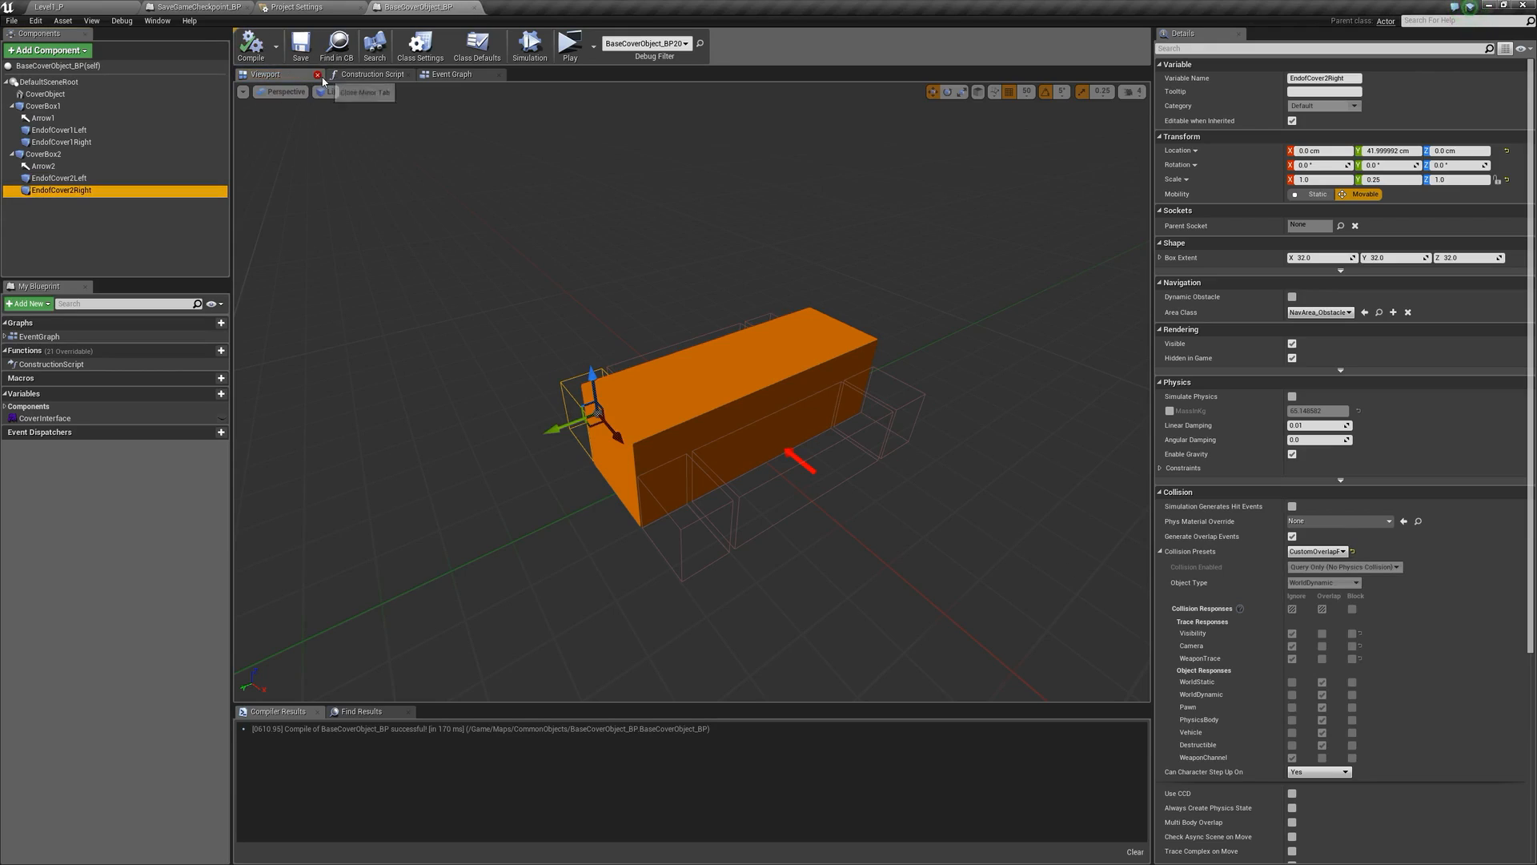
- Open BaseDoor_BP from the CommonObjects folder and show its Box1 trigger framed in the 3D viewport
left_click(80, 6)
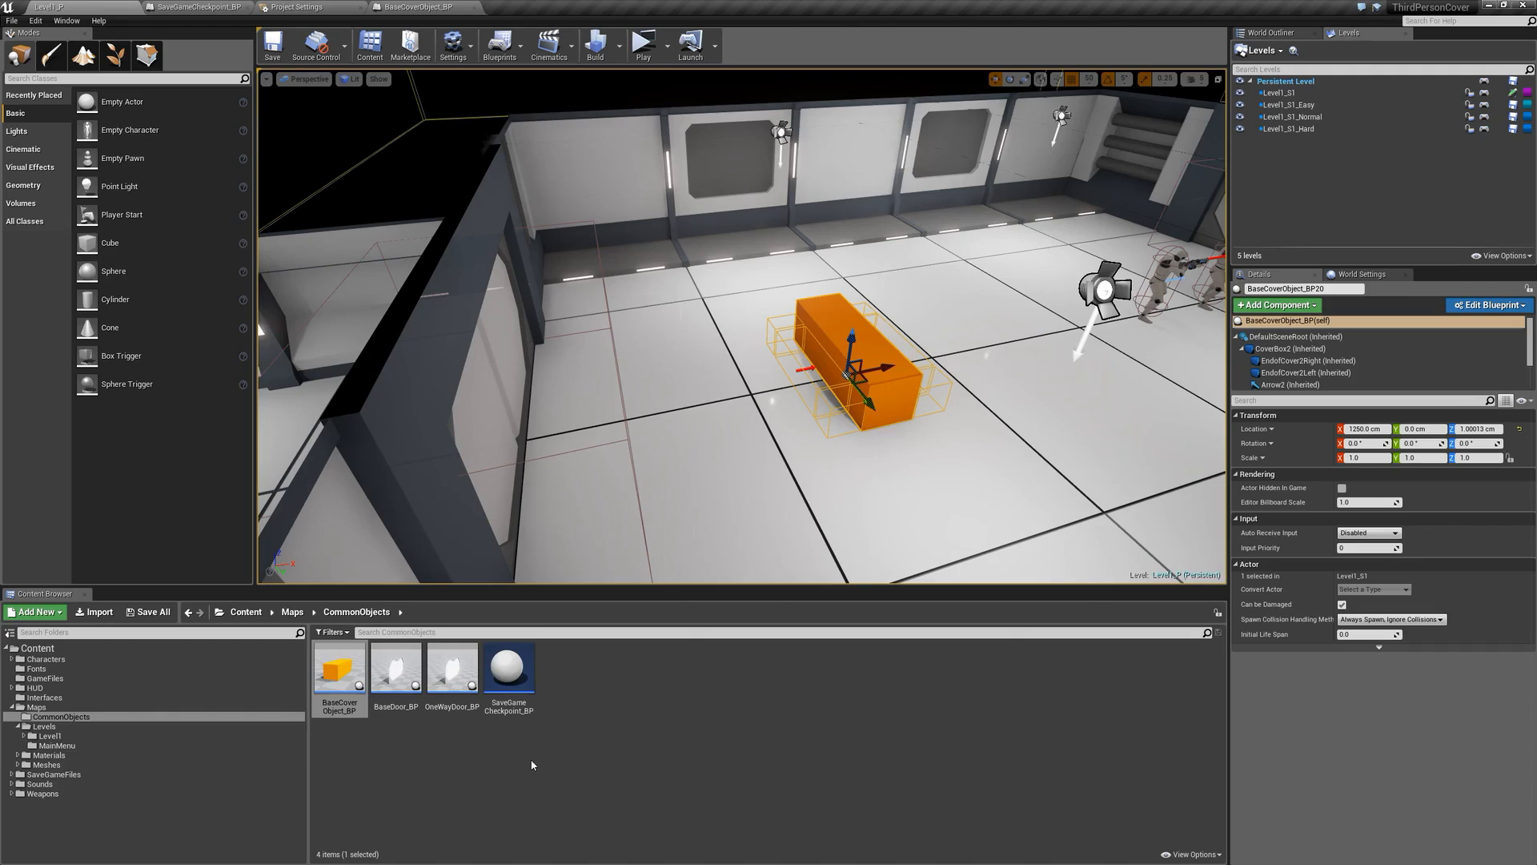
double_click(391, 674)
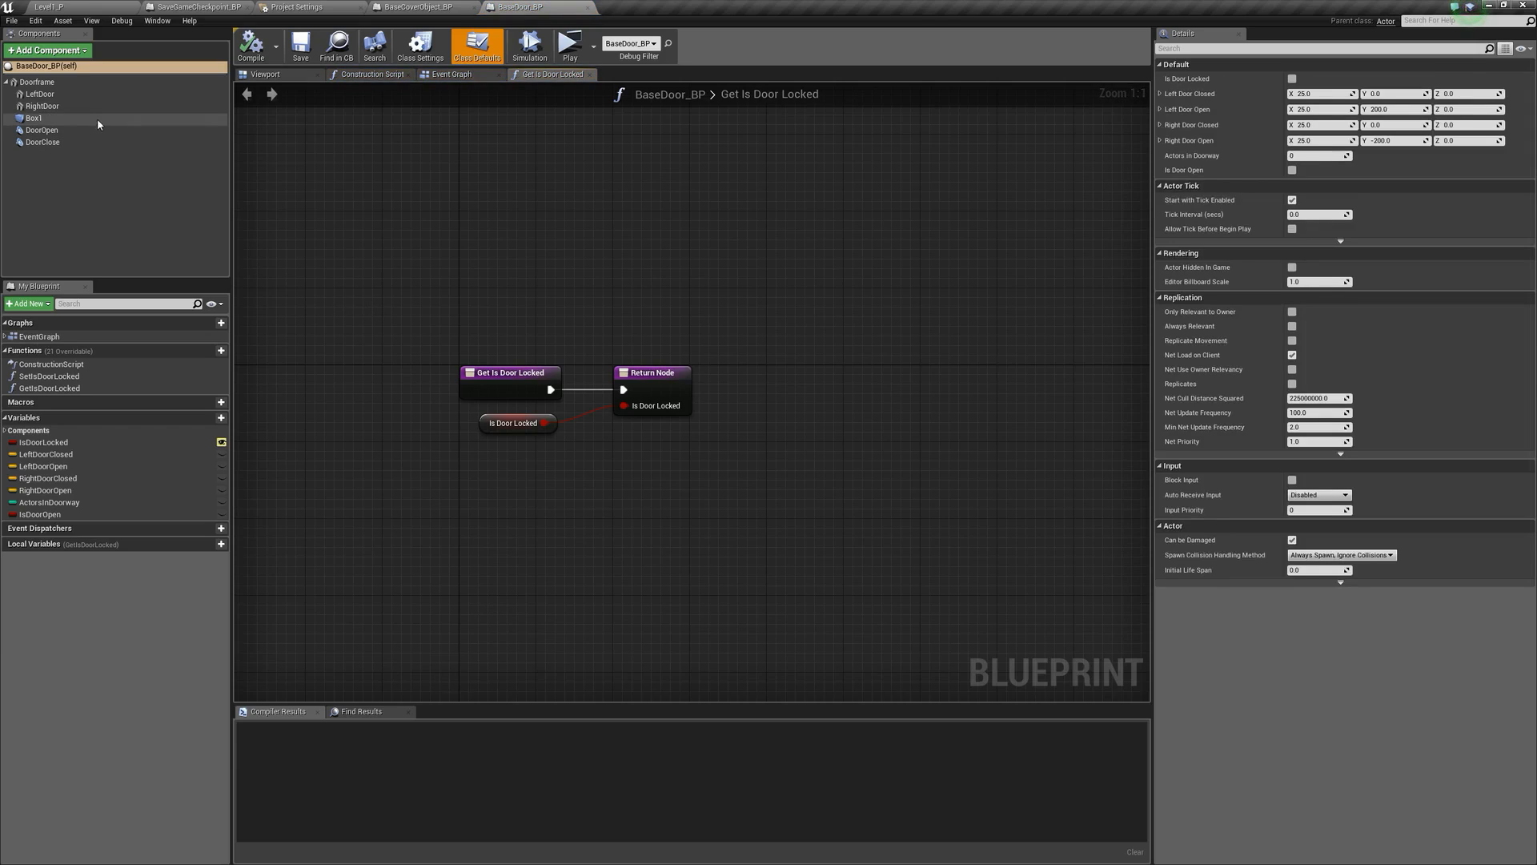
left_click(97, 119)
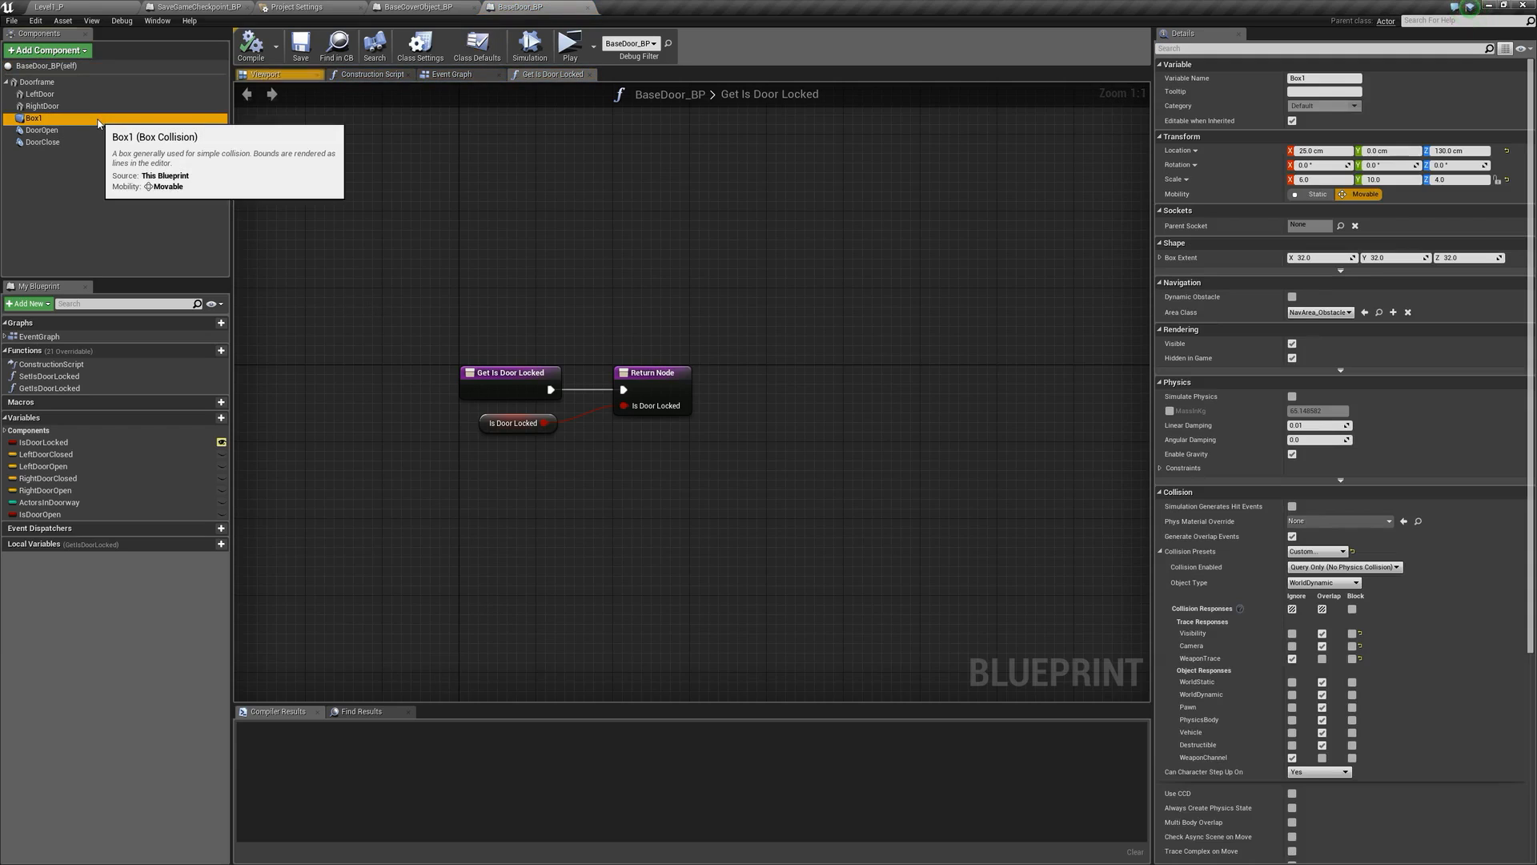
left_click(286, 76)
key("f")
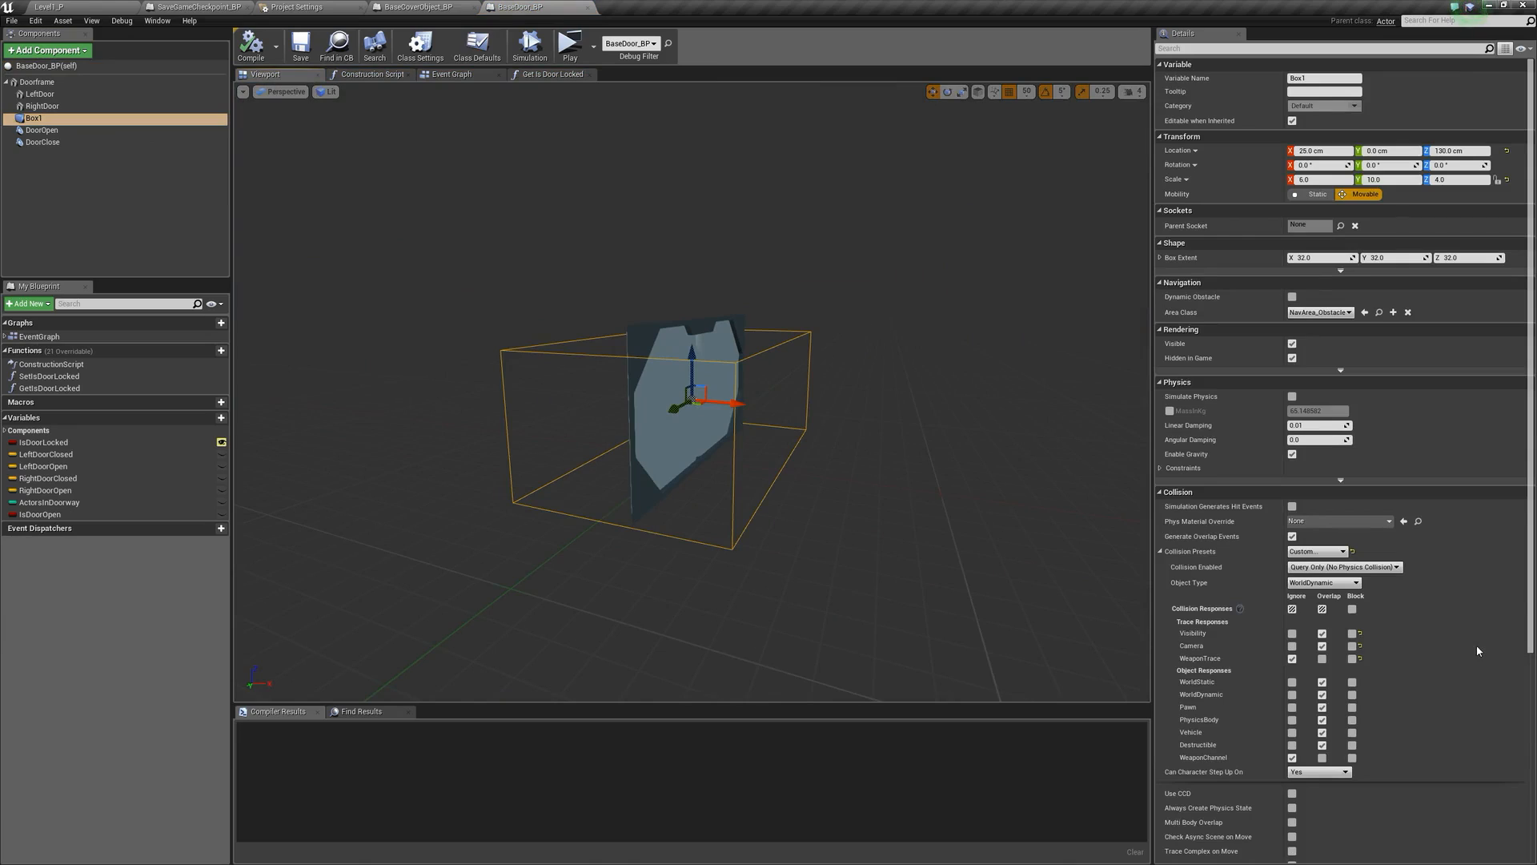
- Assign the CustomOverlapPreset collision preset to the door's Box1, then compile and save BaseDoor_BP
left_click(1334, 557)
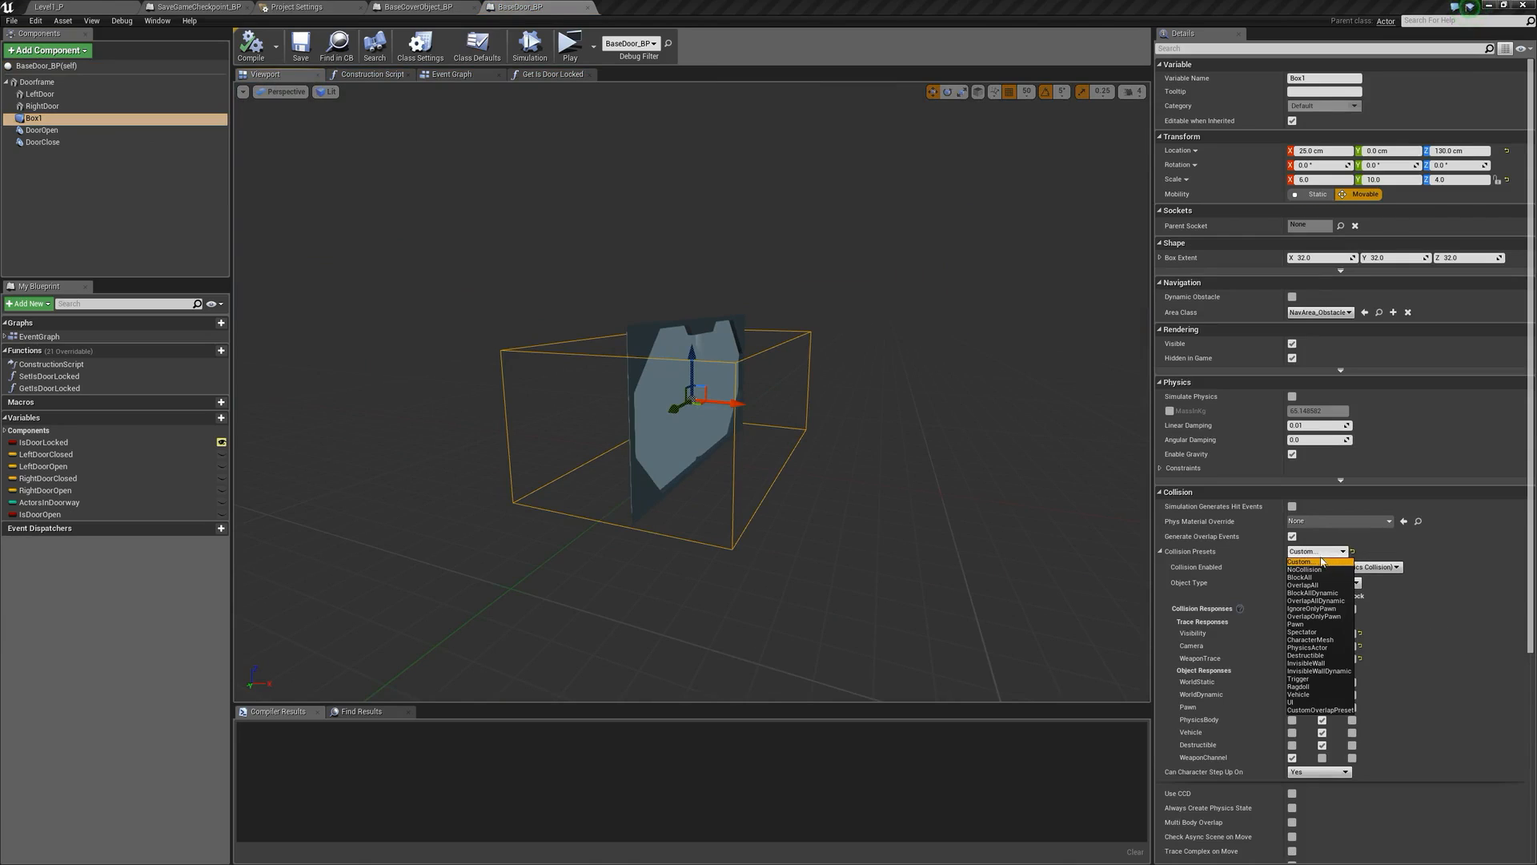
left_click(1320, 711)
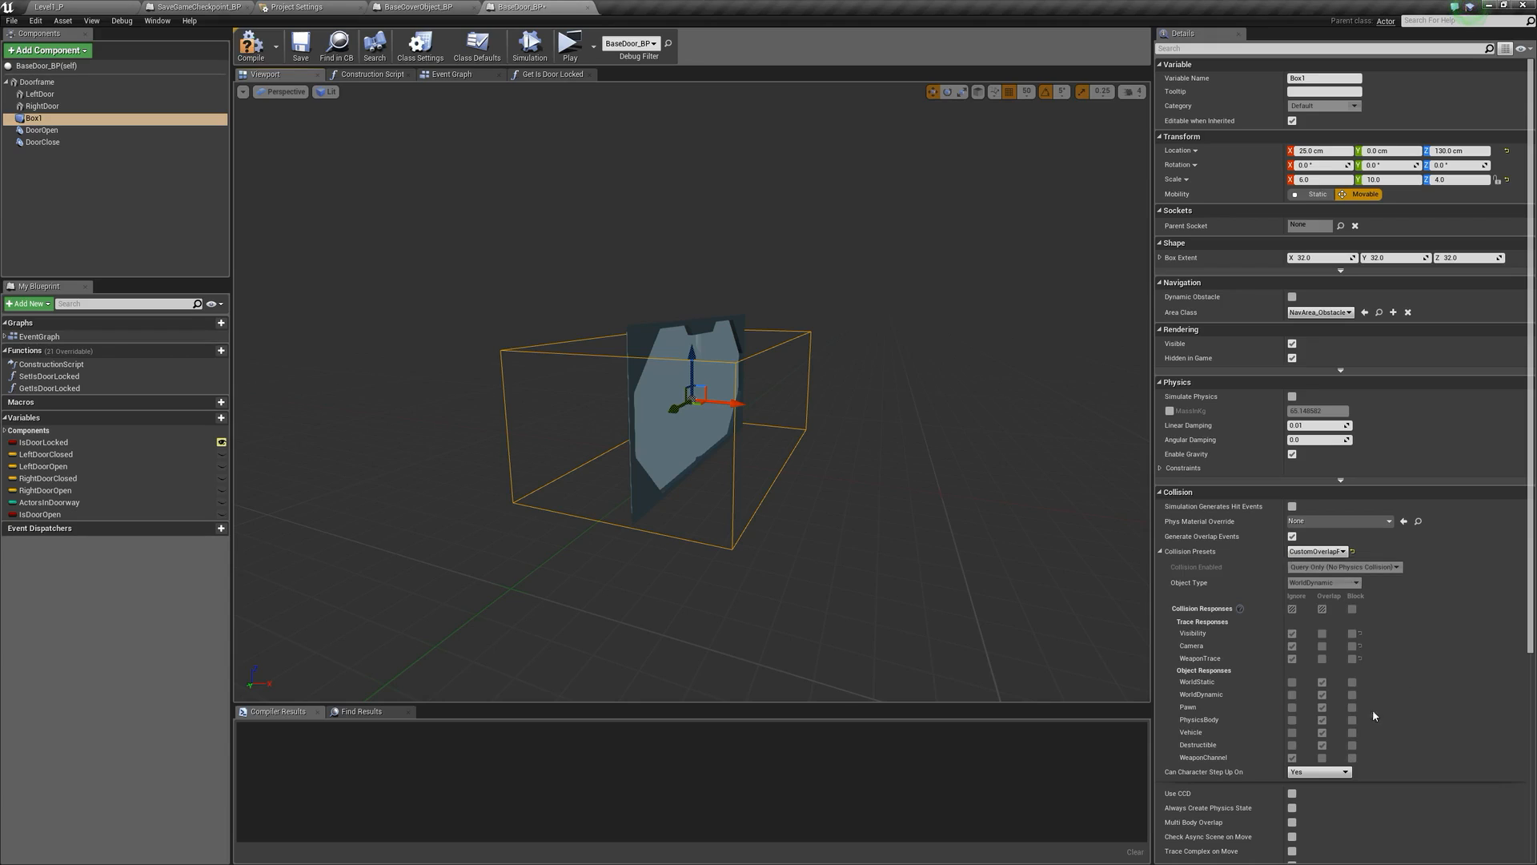
left_click(251, 44)
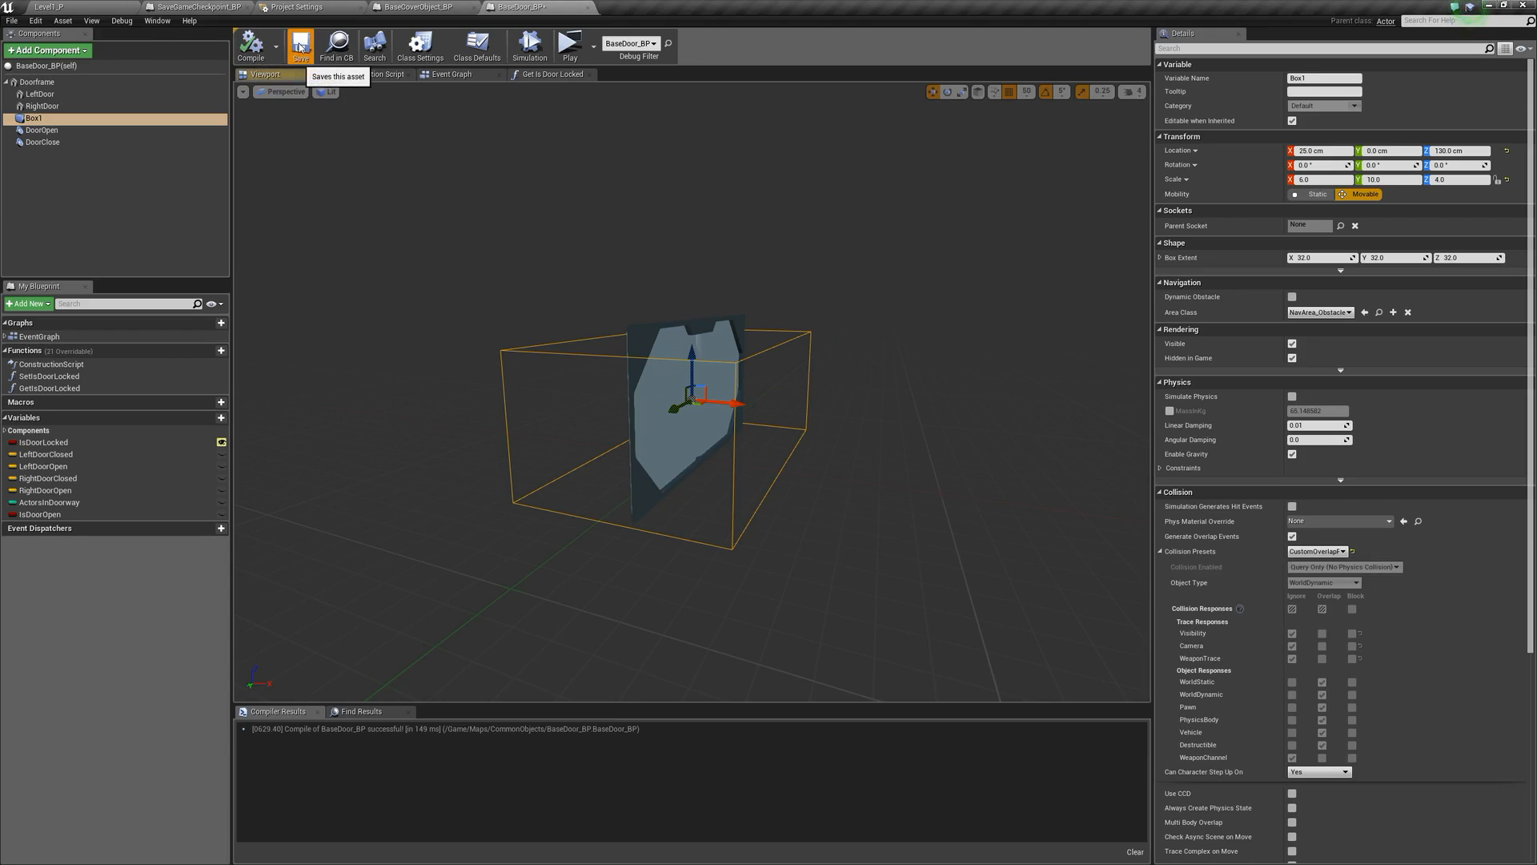
left_click(300, 46)
- Play Level1_P in a new window, fire several shots down the corridor and walk through the checkpoint to the door
left_click(48, 7)
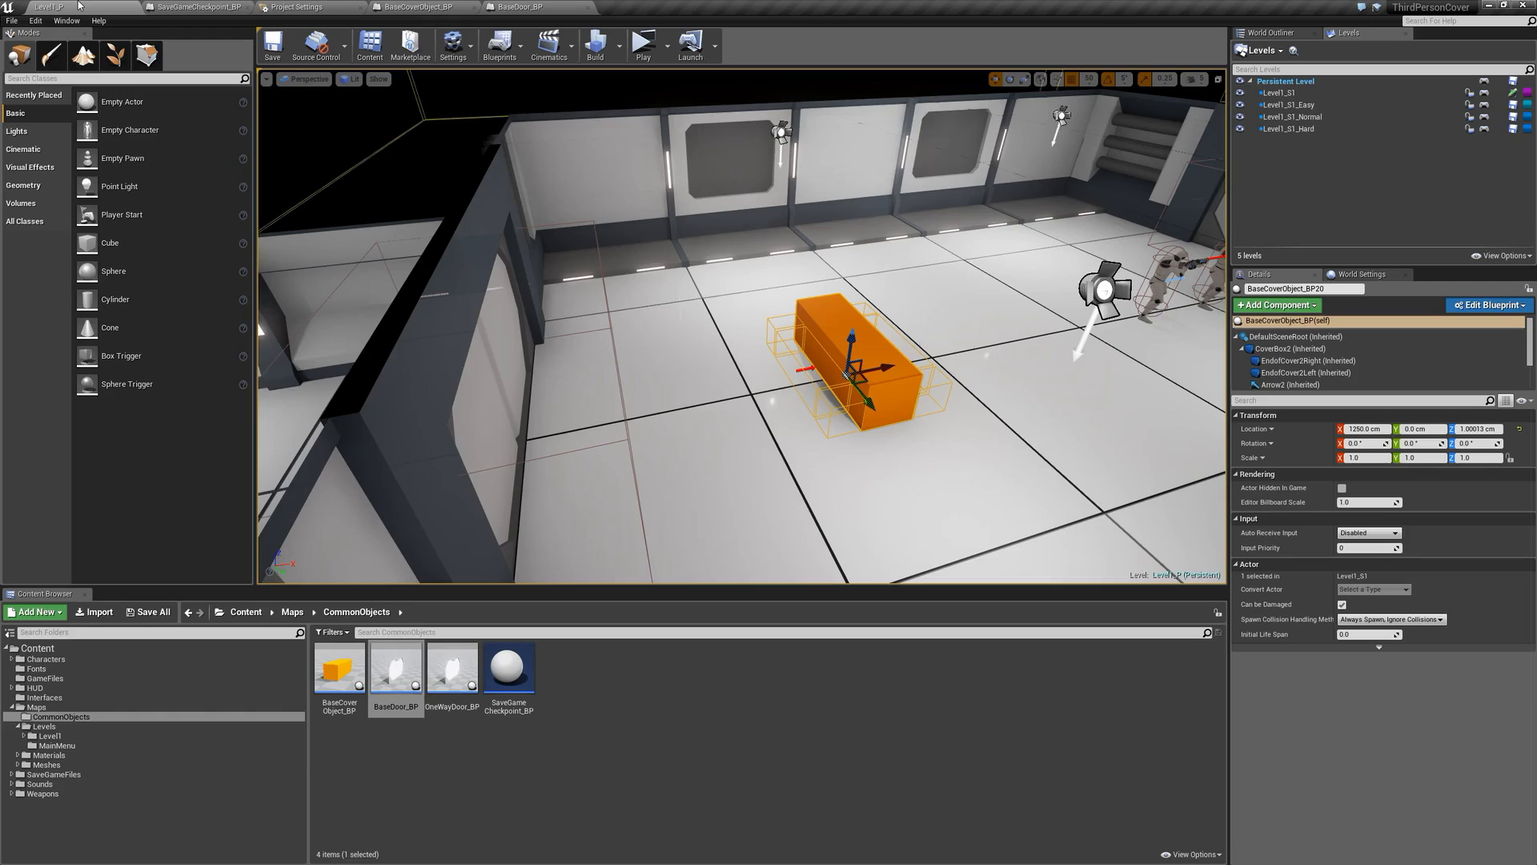
left_click(152, 614)
left_click(861, 552)
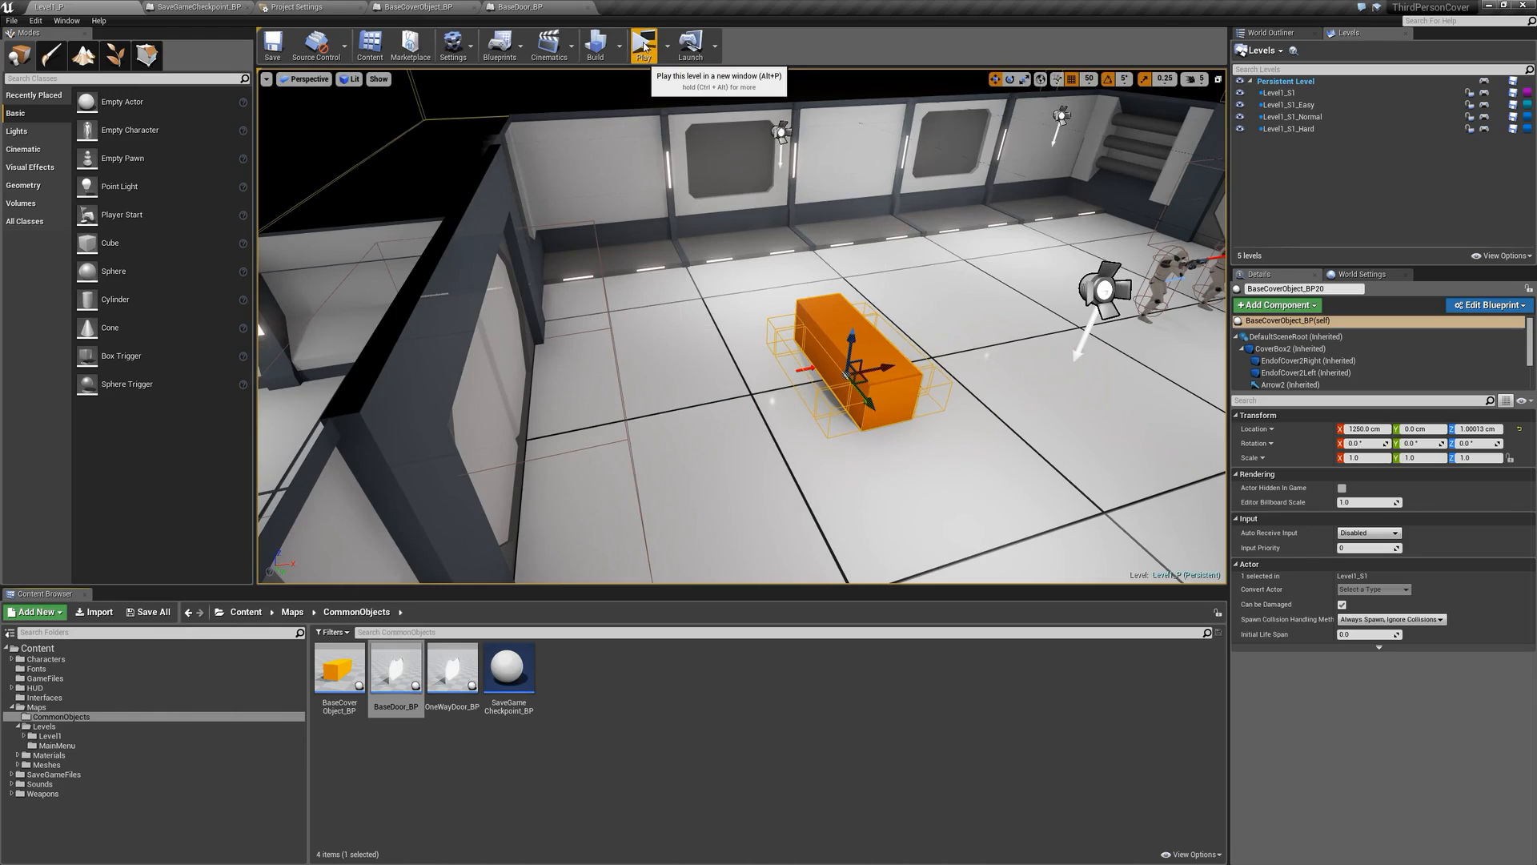
left_click(643, 49)
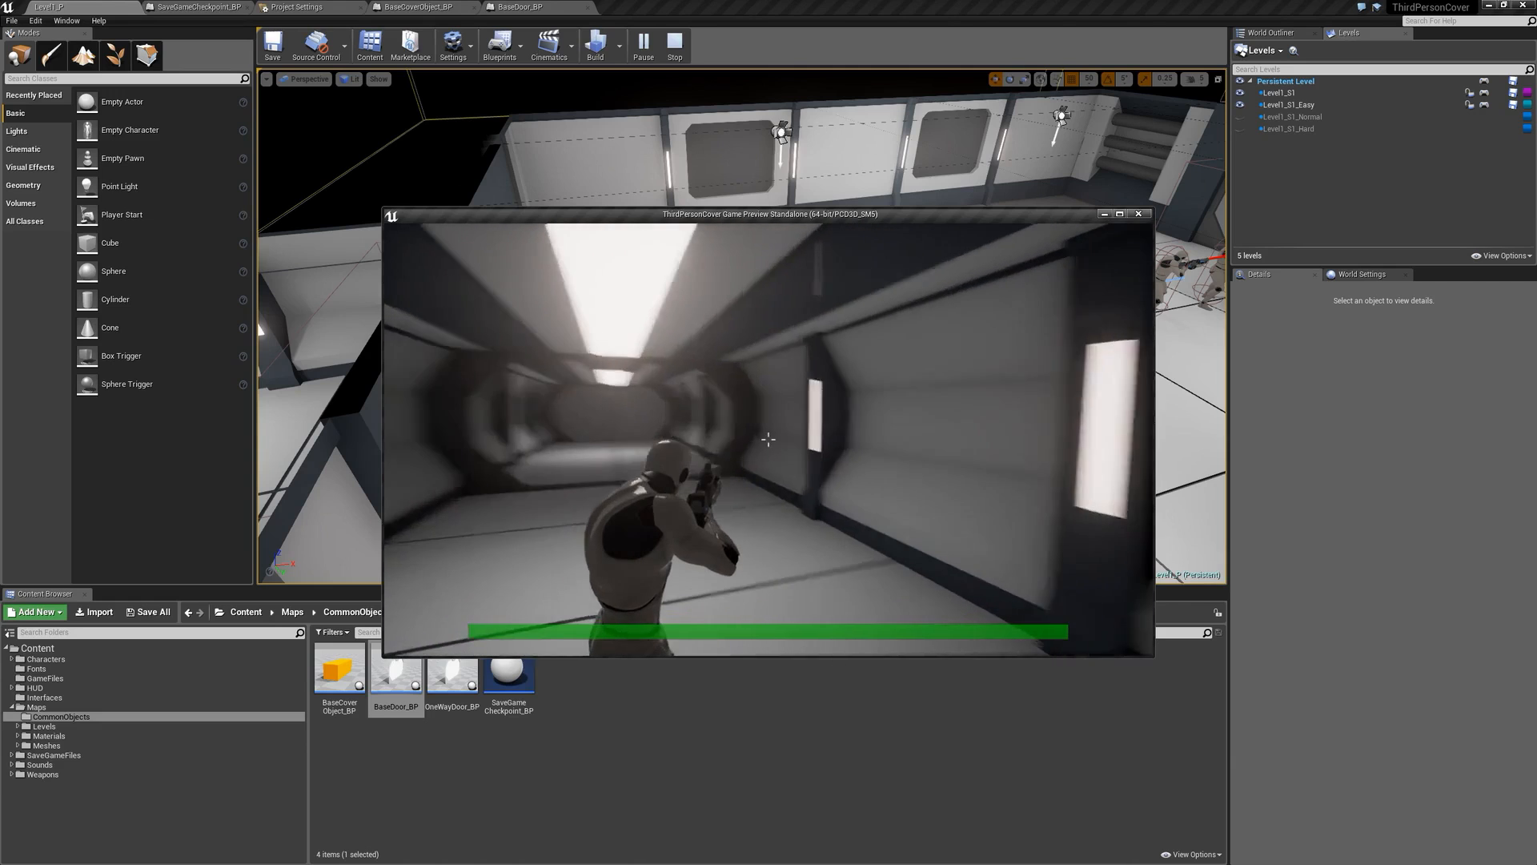
key("w")
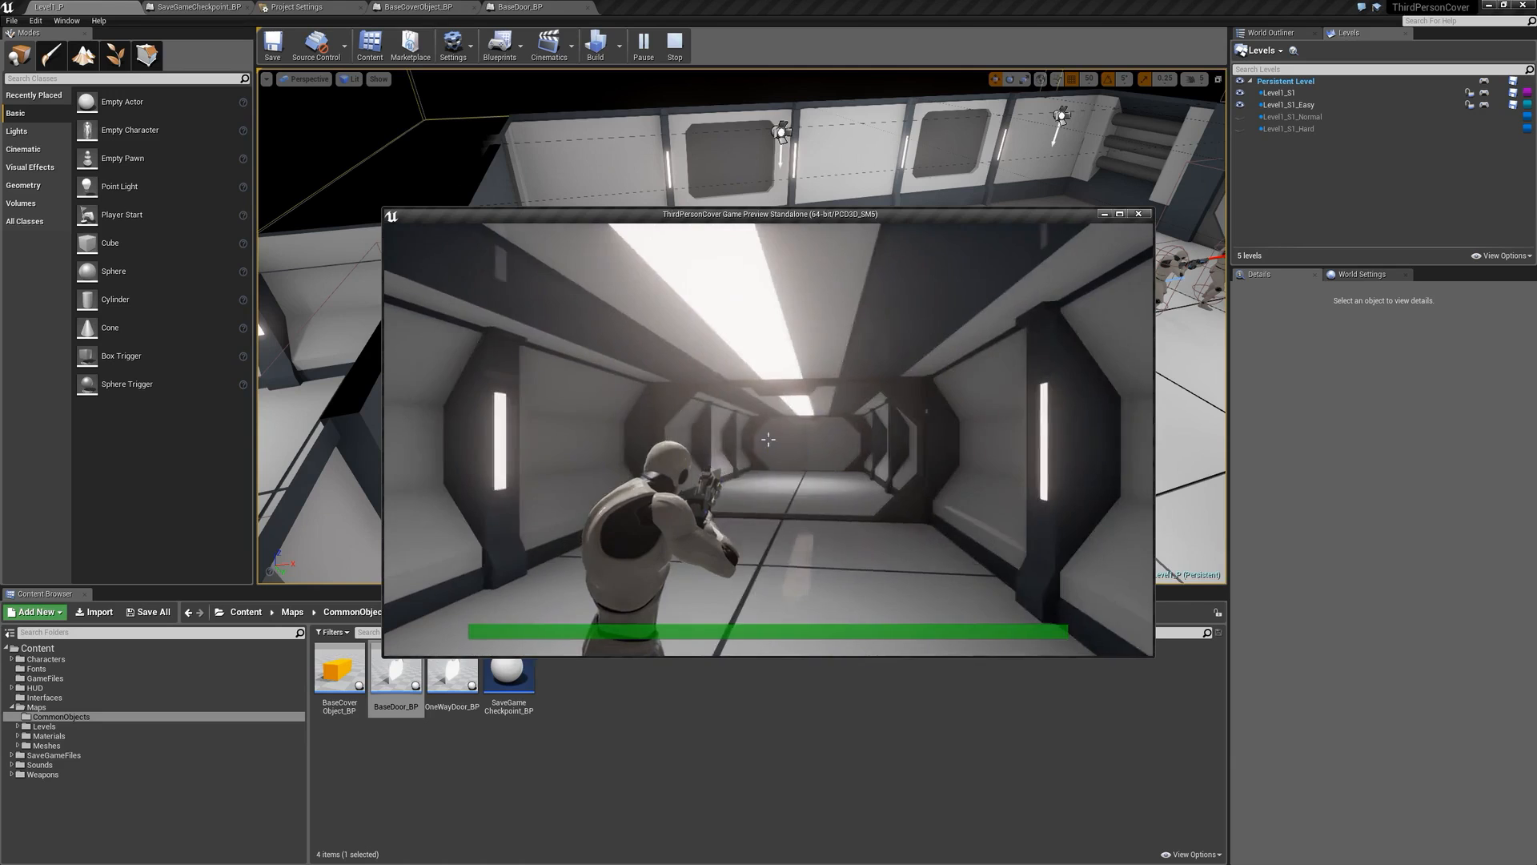
left_click(768, 439)
left_click(768, 439)
left_click(768, 438)
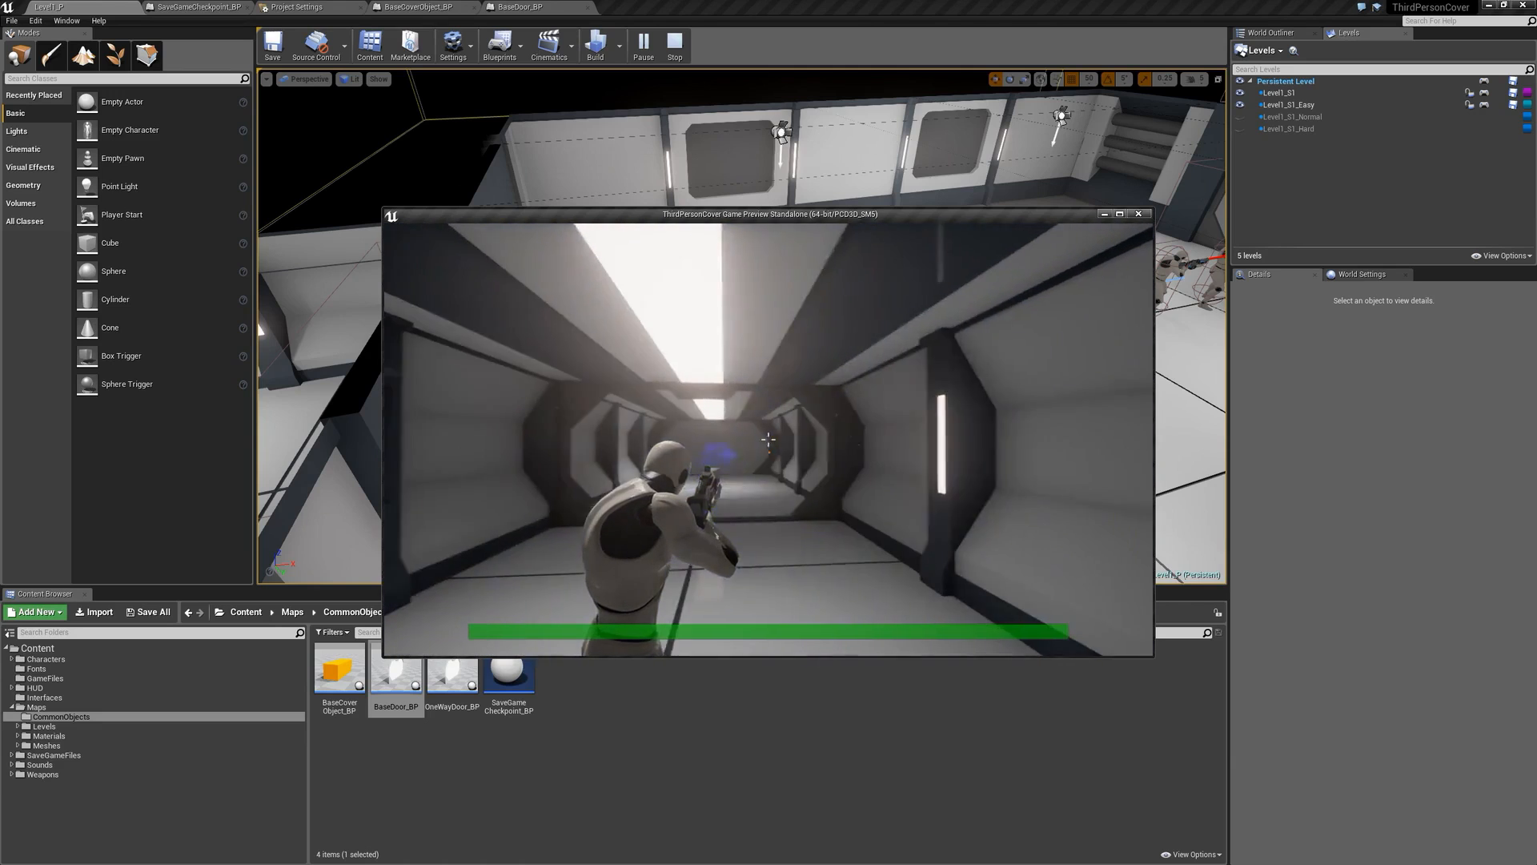
key("w")
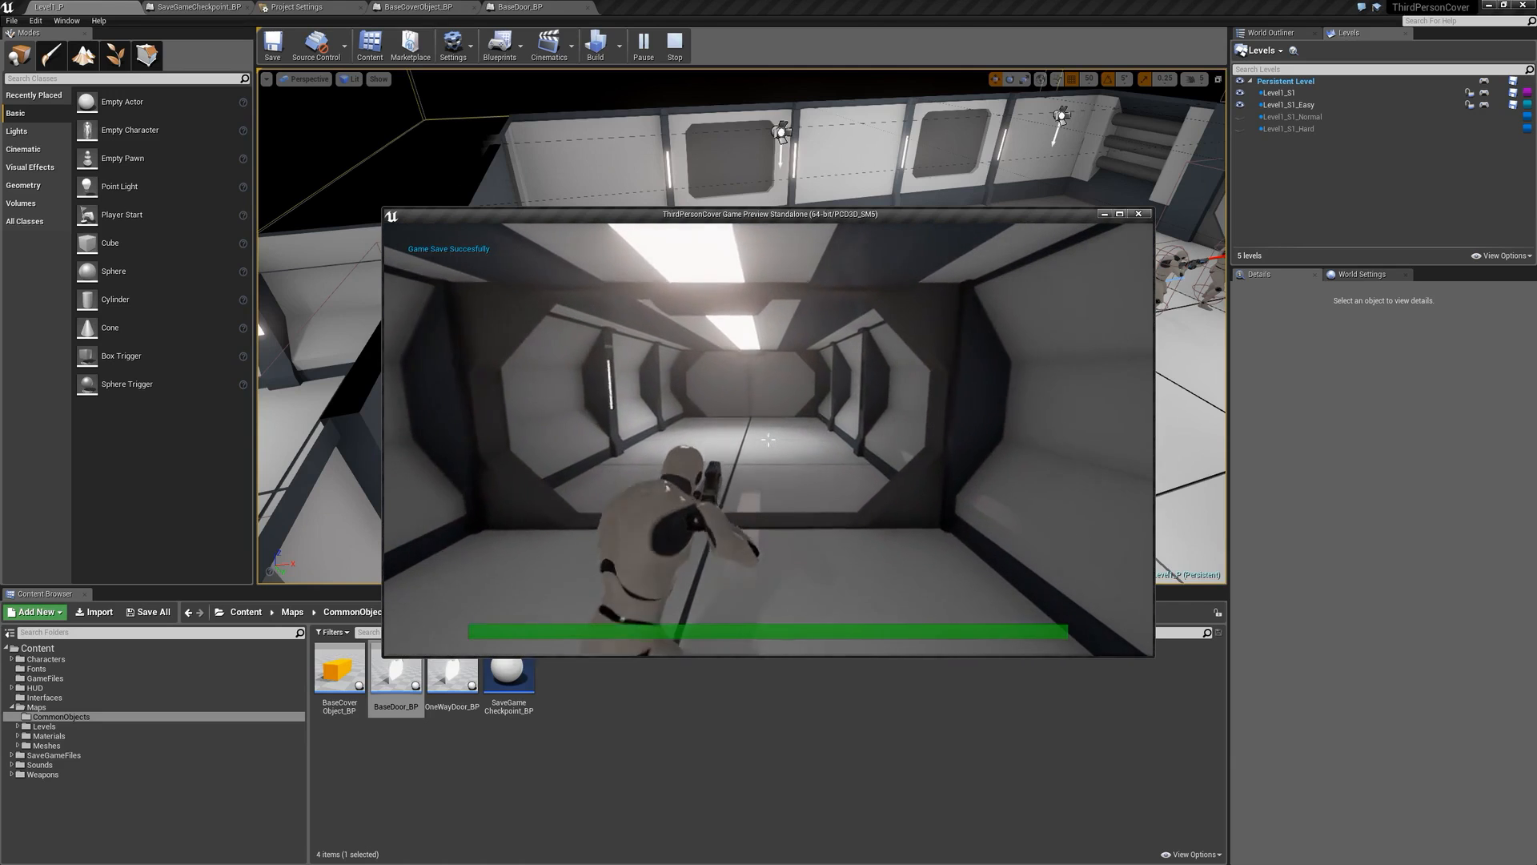
- Move the character up to the orange cover object, take cover behind it and aim and shoot at the enemy
key("w")
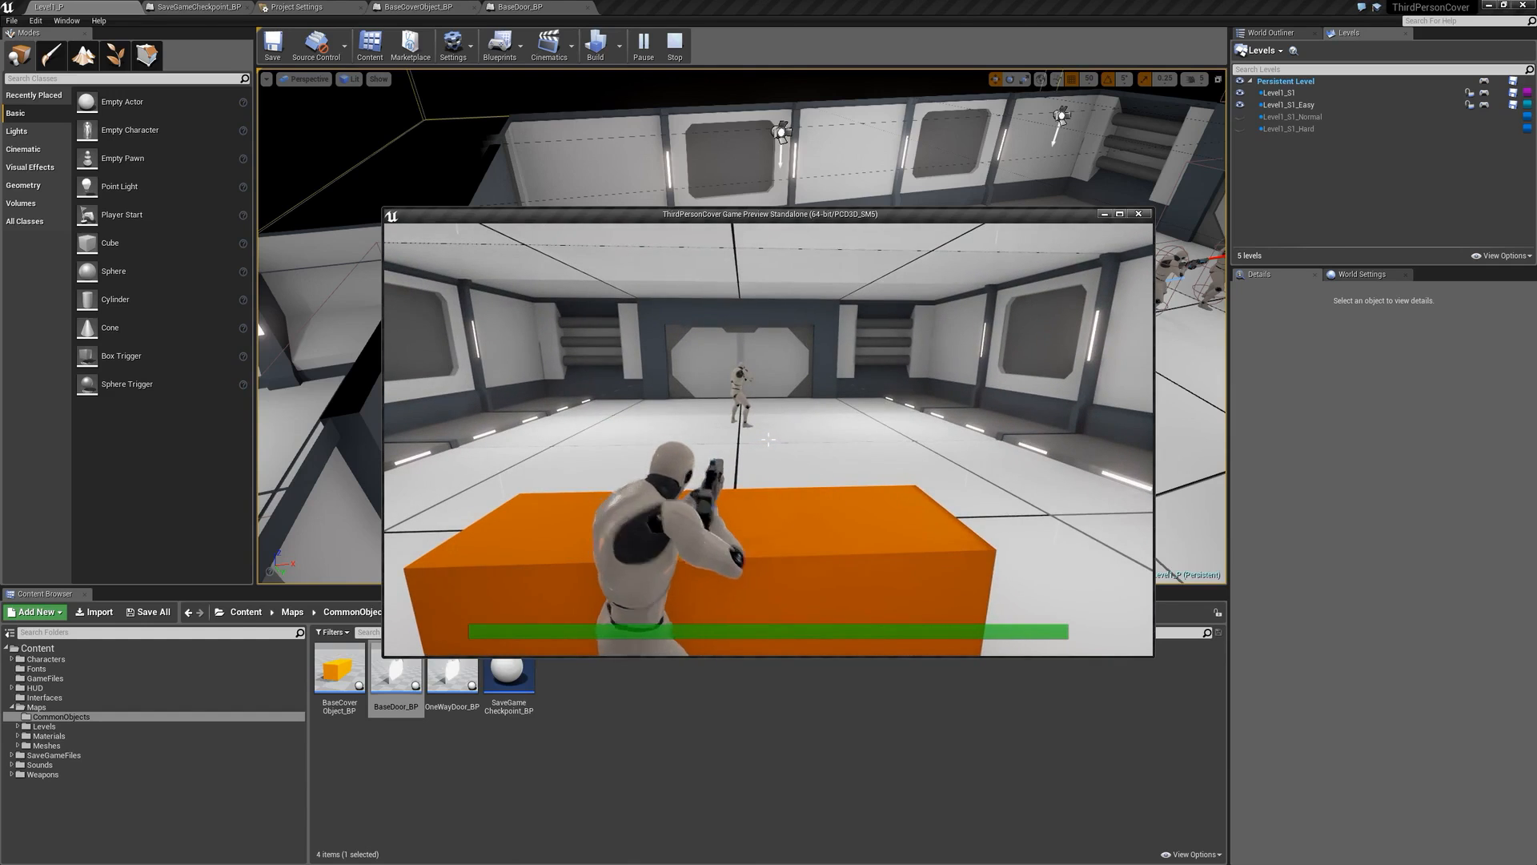
key("d")
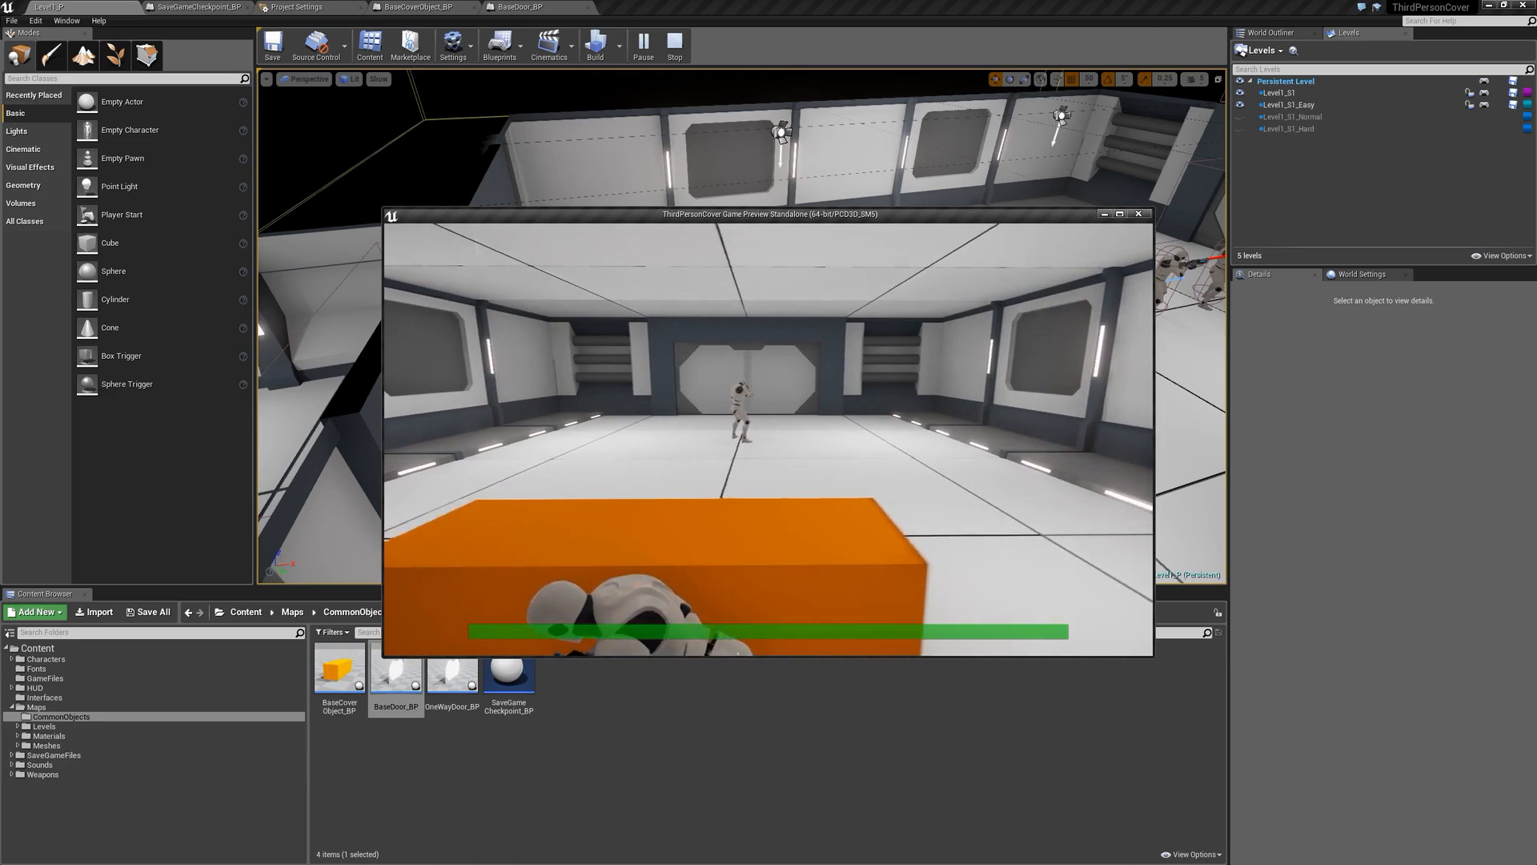
key("a")
right_click(768, 440)
left_click(769, 440)
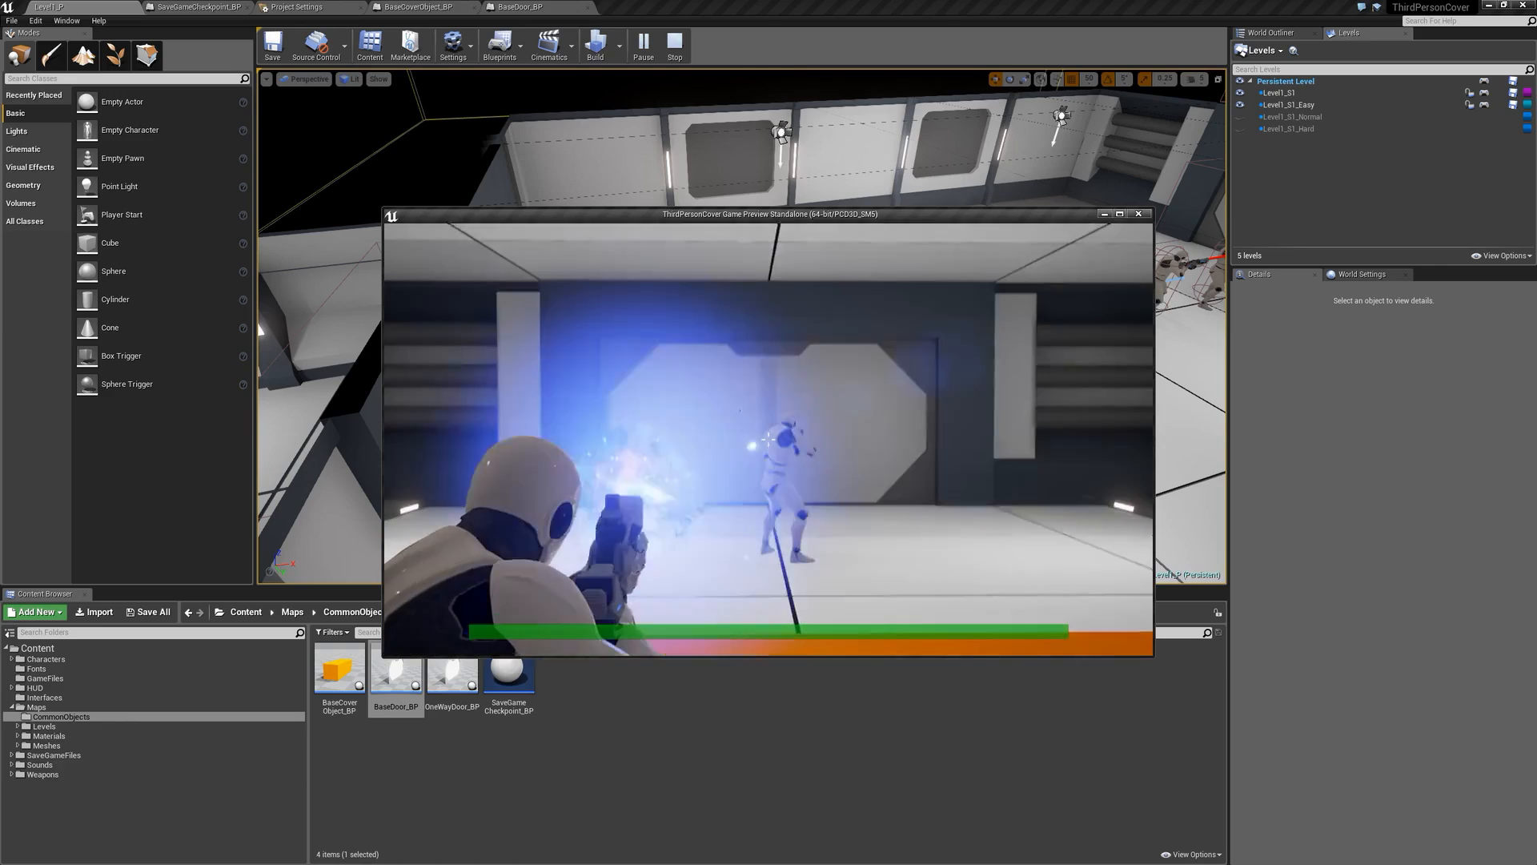
left_click(768, 439)
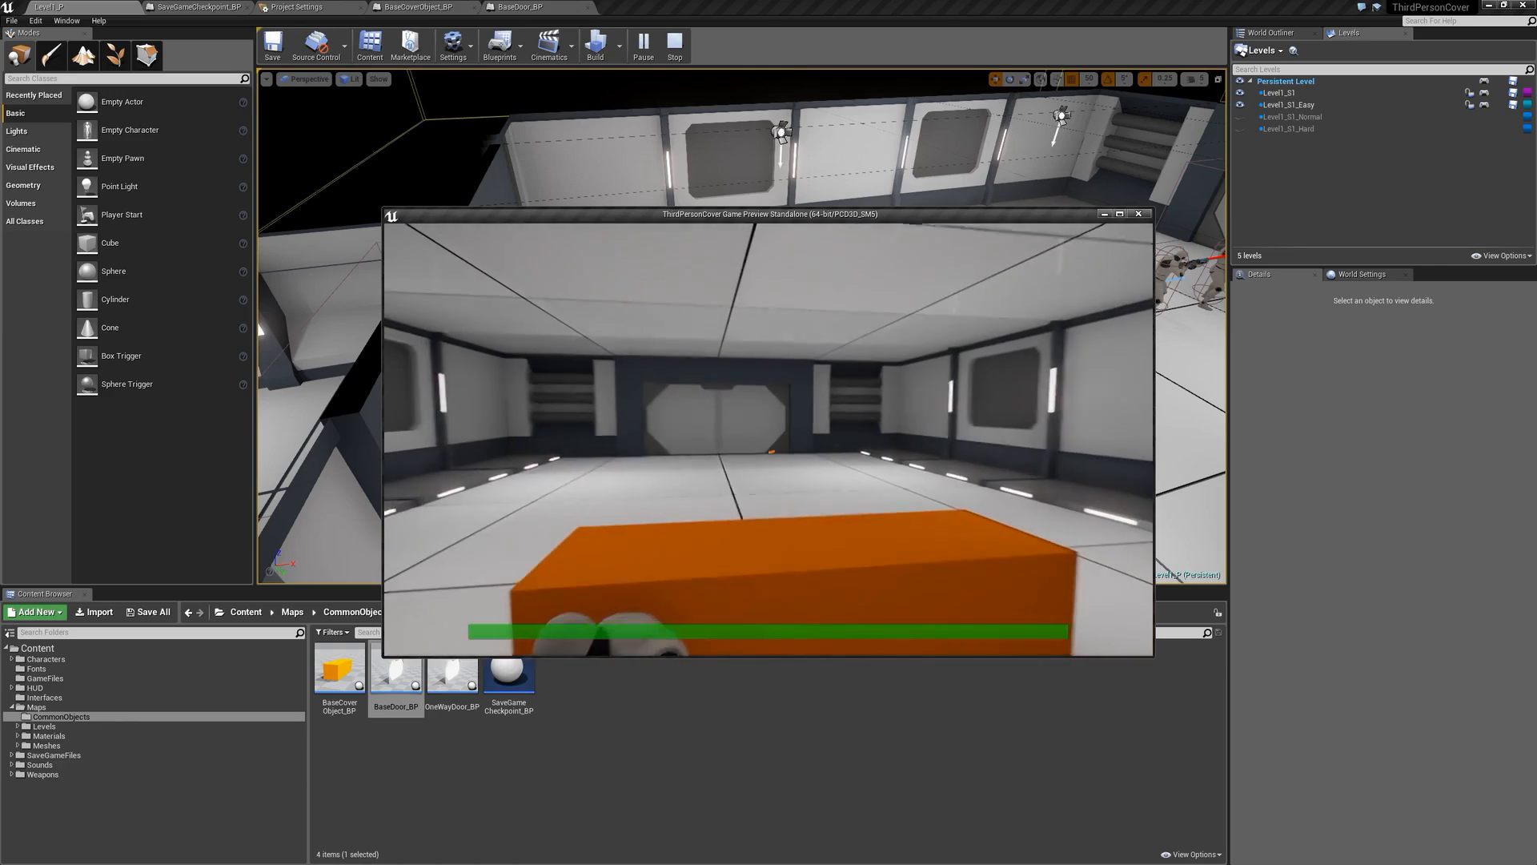
- Leave cover, circle the cover object and fire test shots past it and across the front of the door
key("a")
key("s")
key("w")
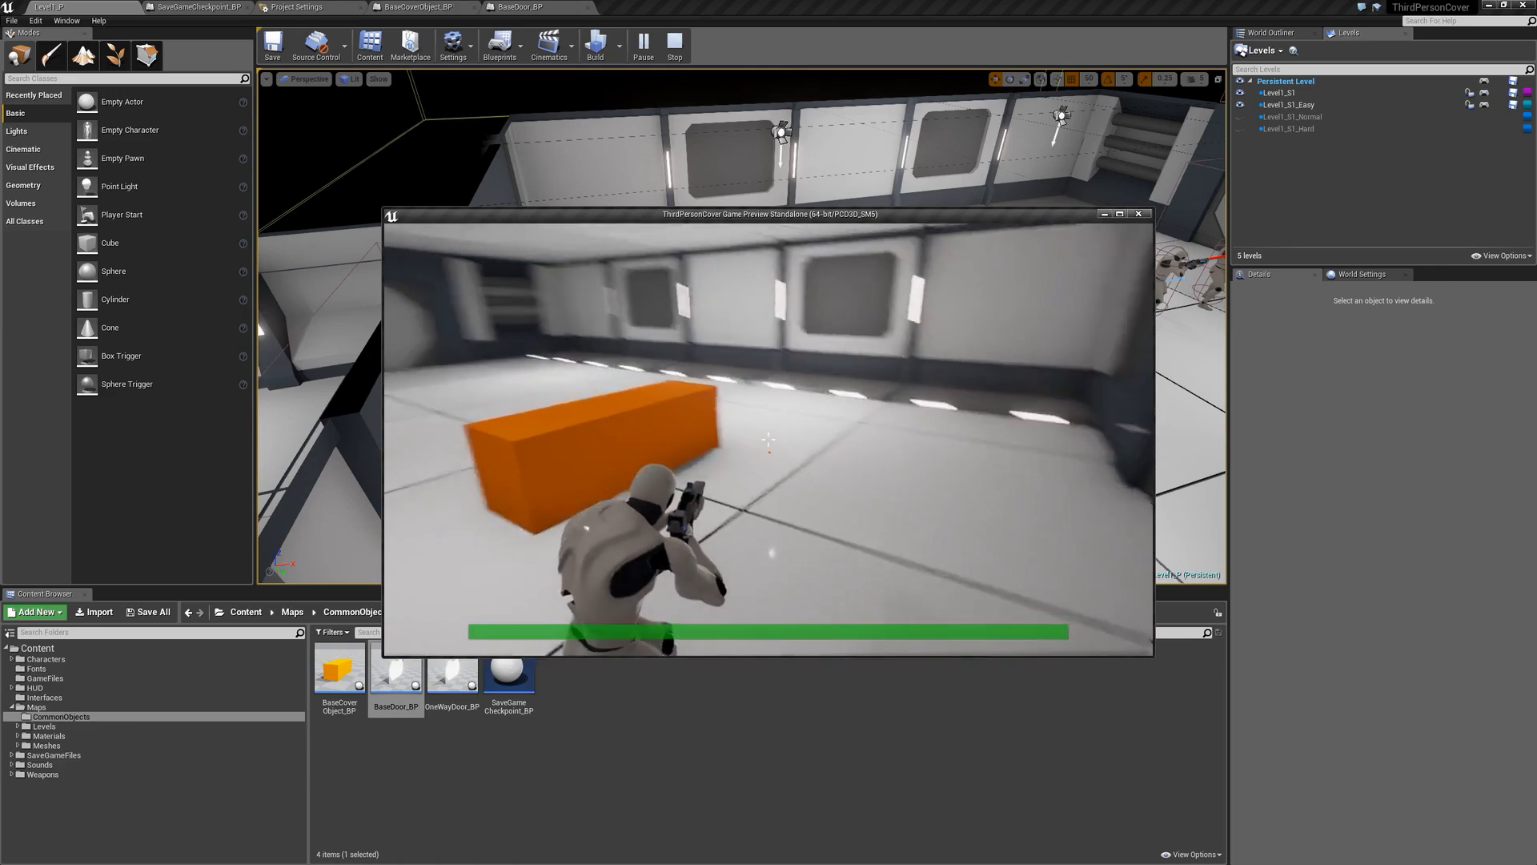
key("s")
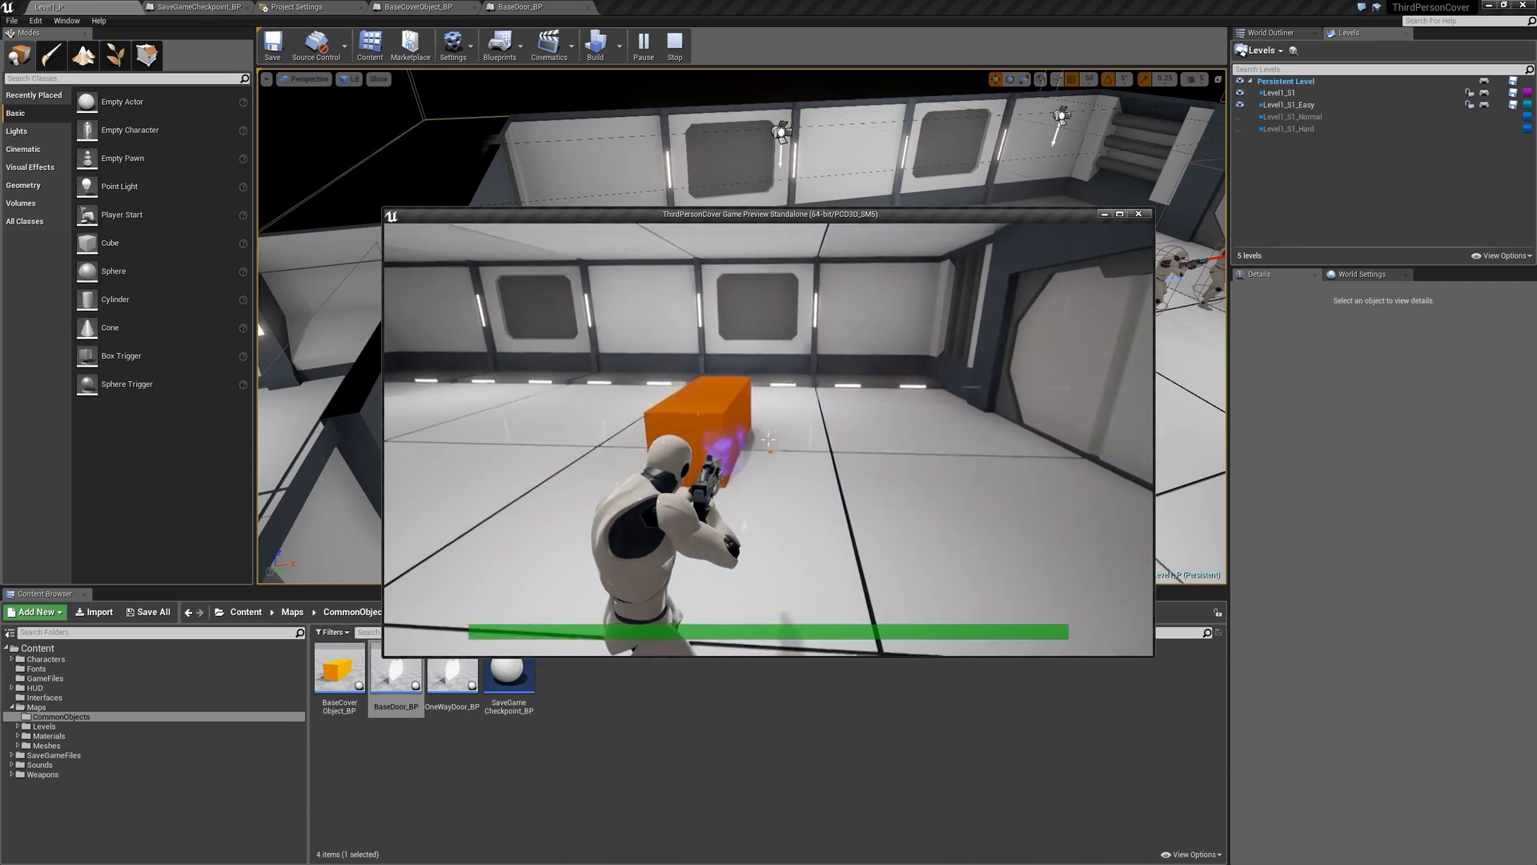
key("a")
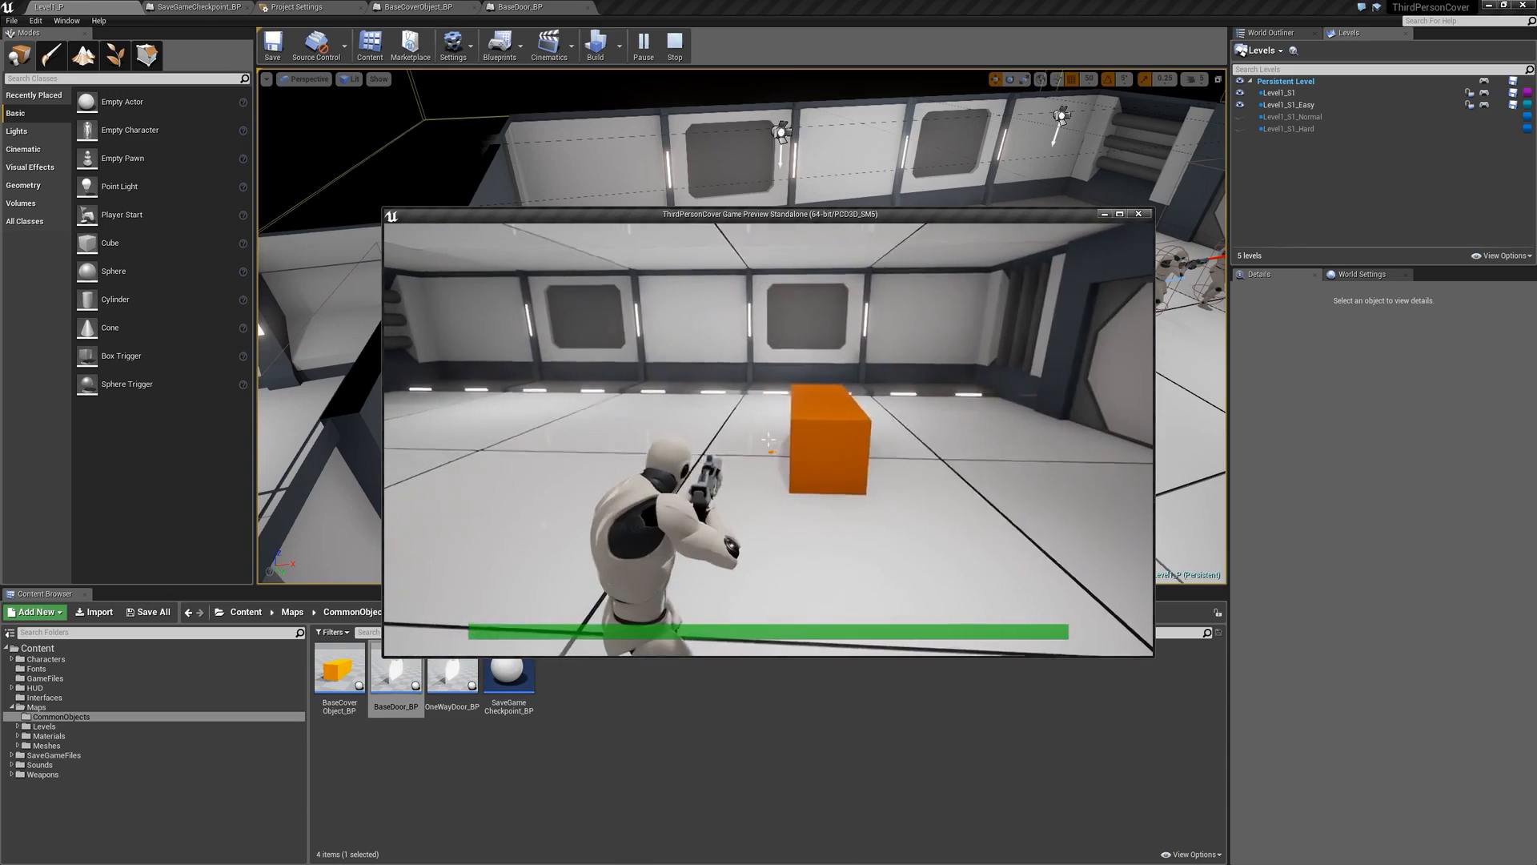
left_click(769, 439)
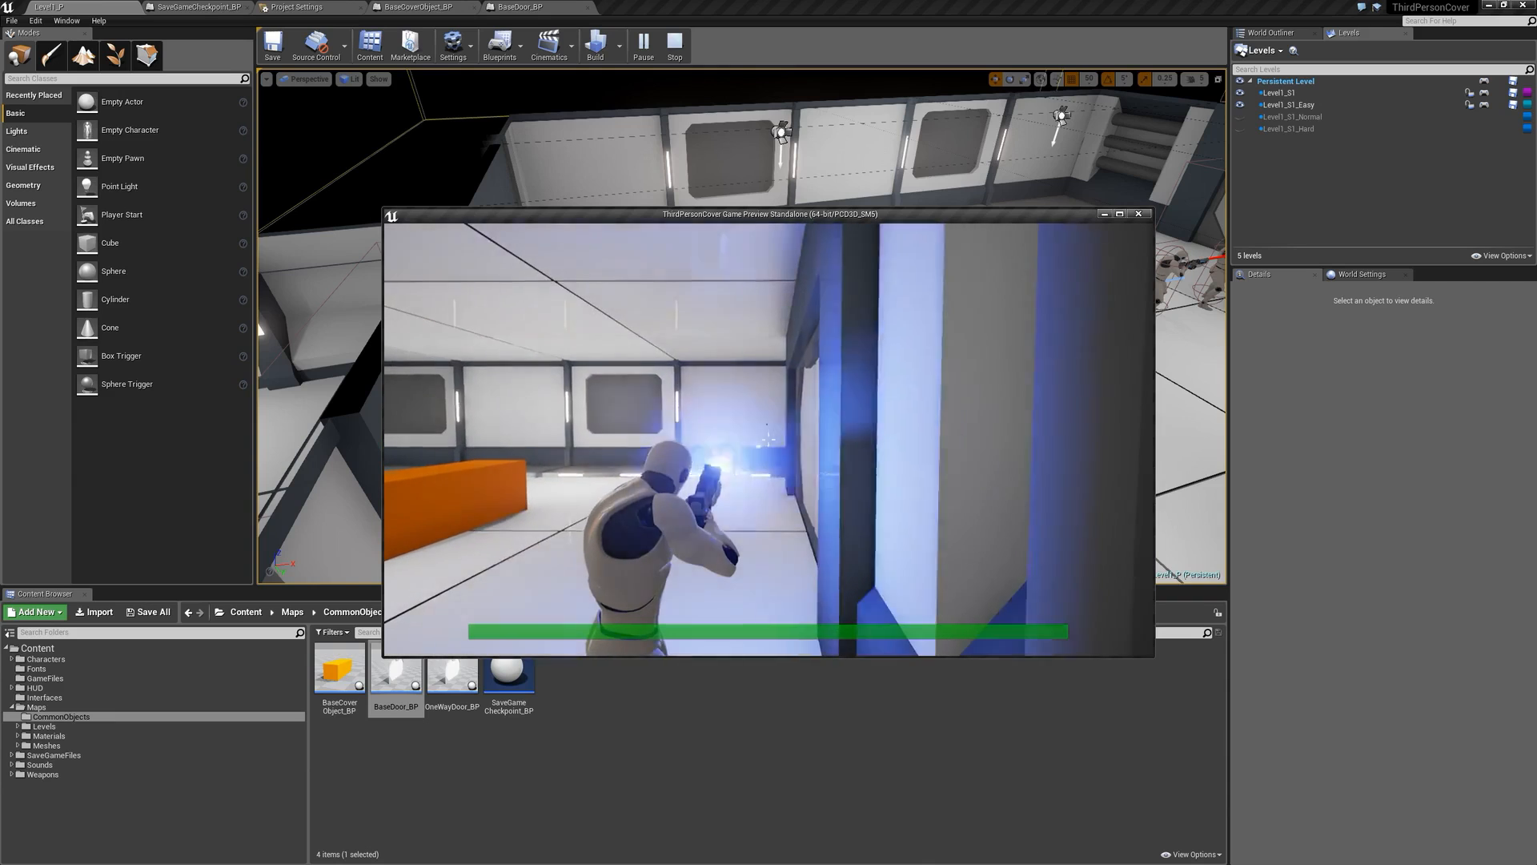
left_click(768, 439)
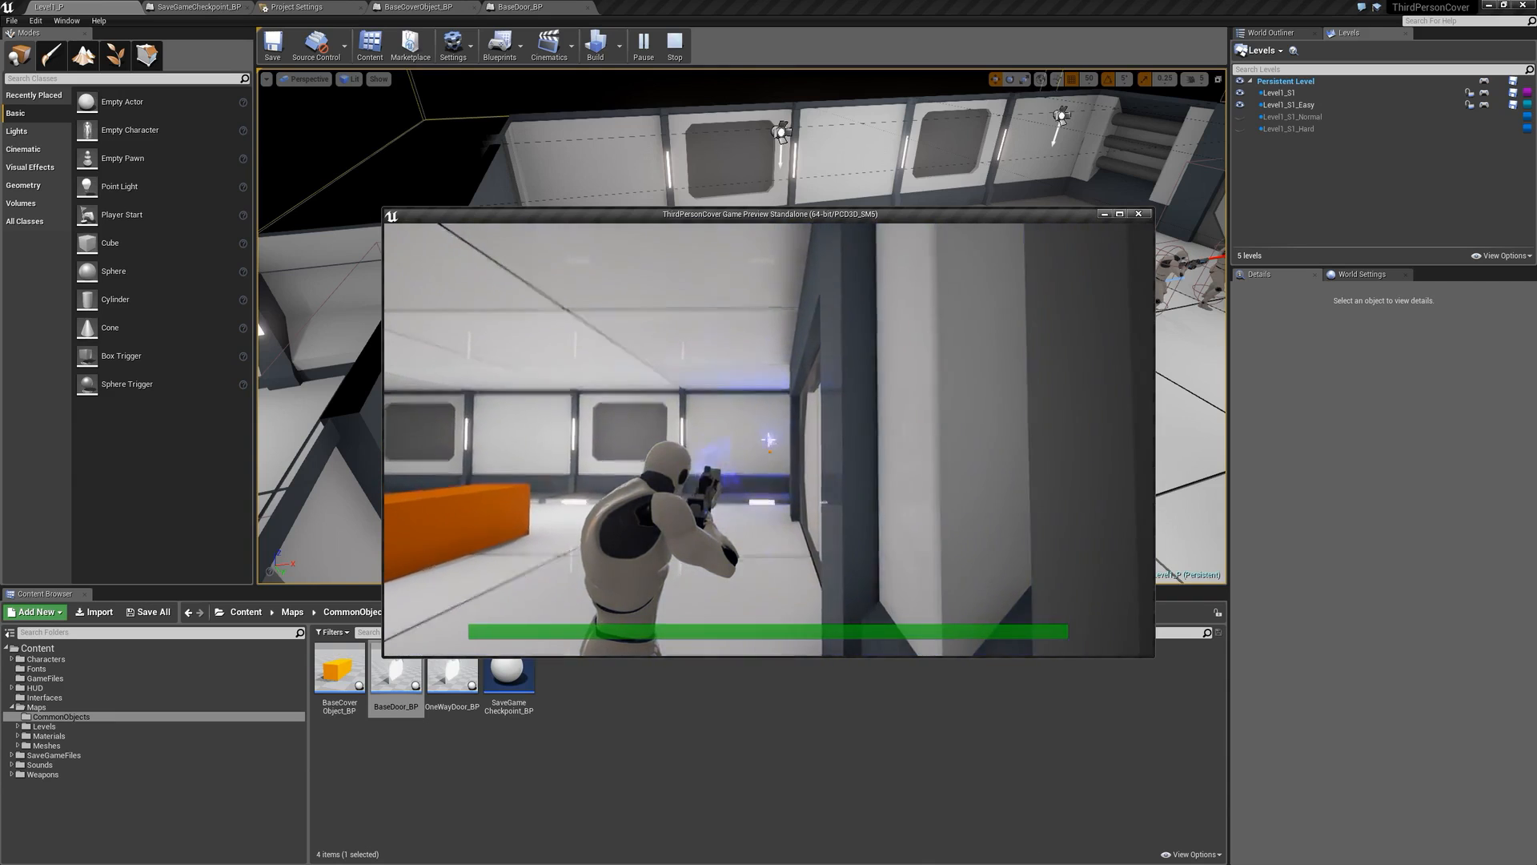
- Walk up to the door to test its opening trigger, then cross the room and fire at the opposite door
key("w")
key("w")
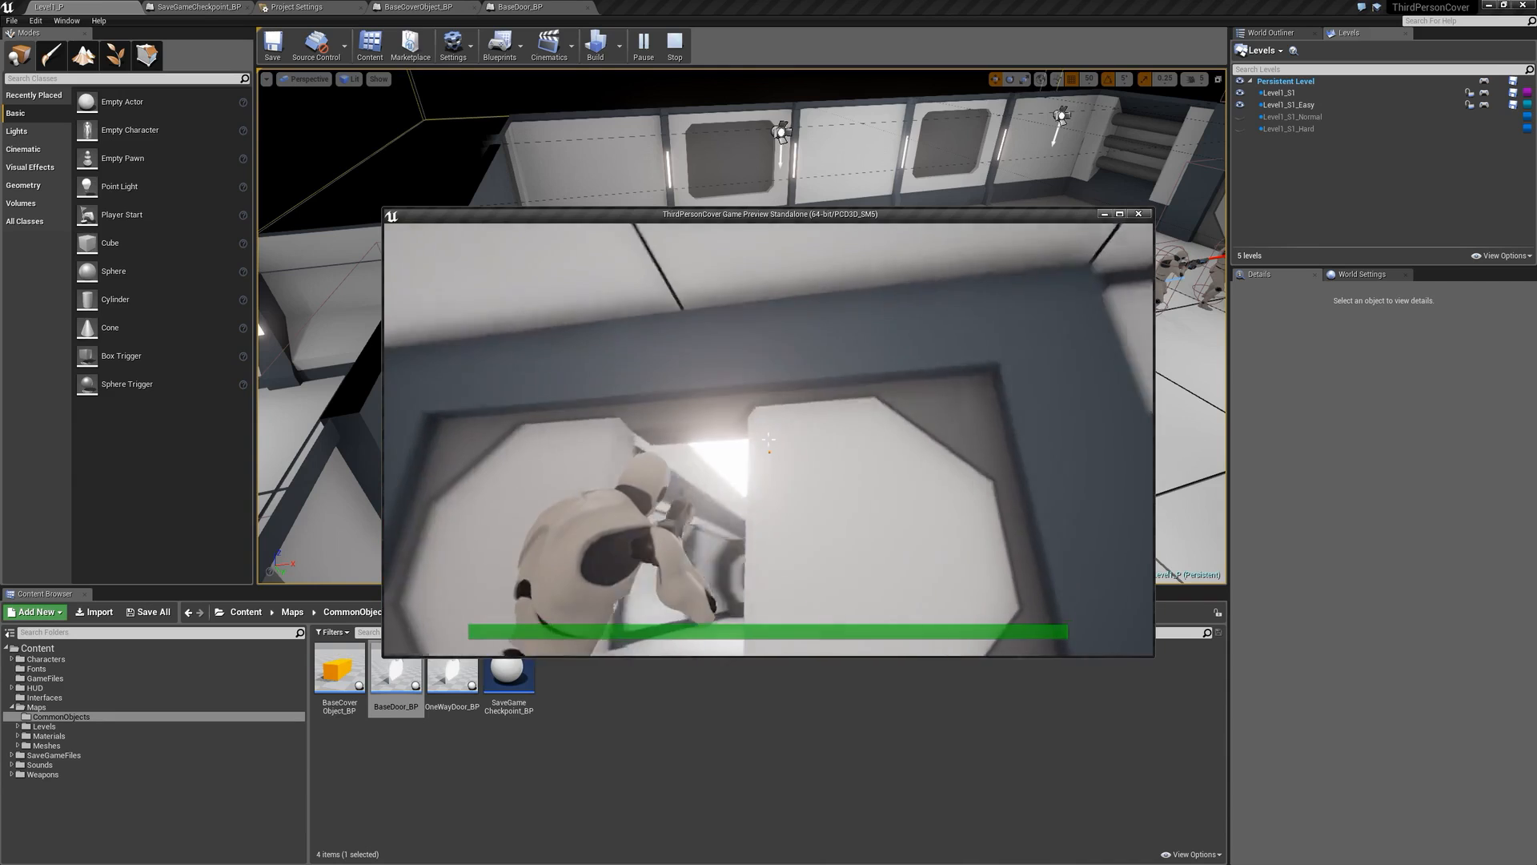
key("w")
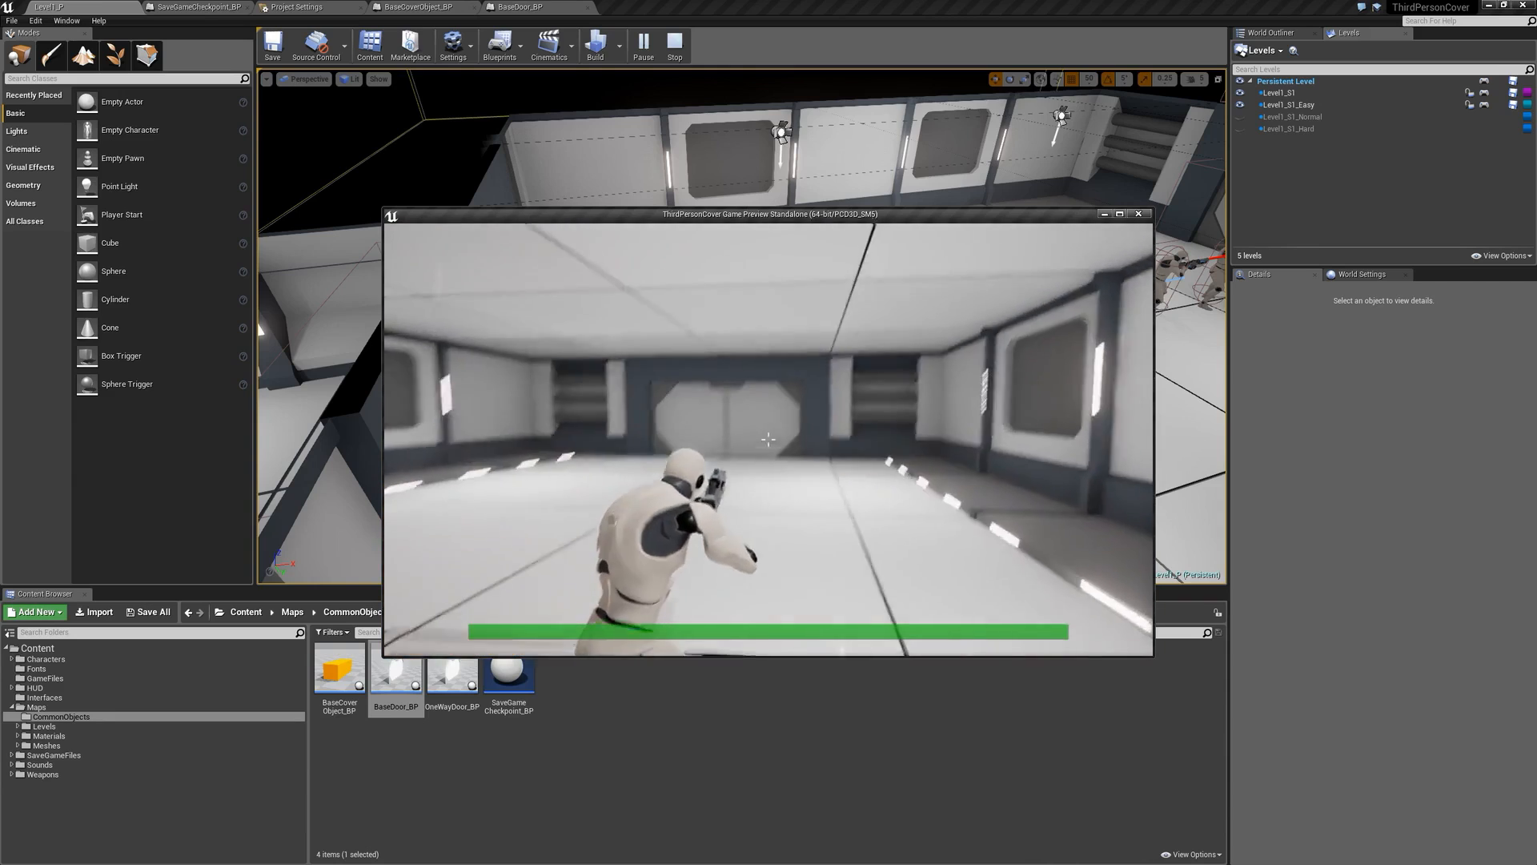
left_click(769, 440)
left_click(769, 439)
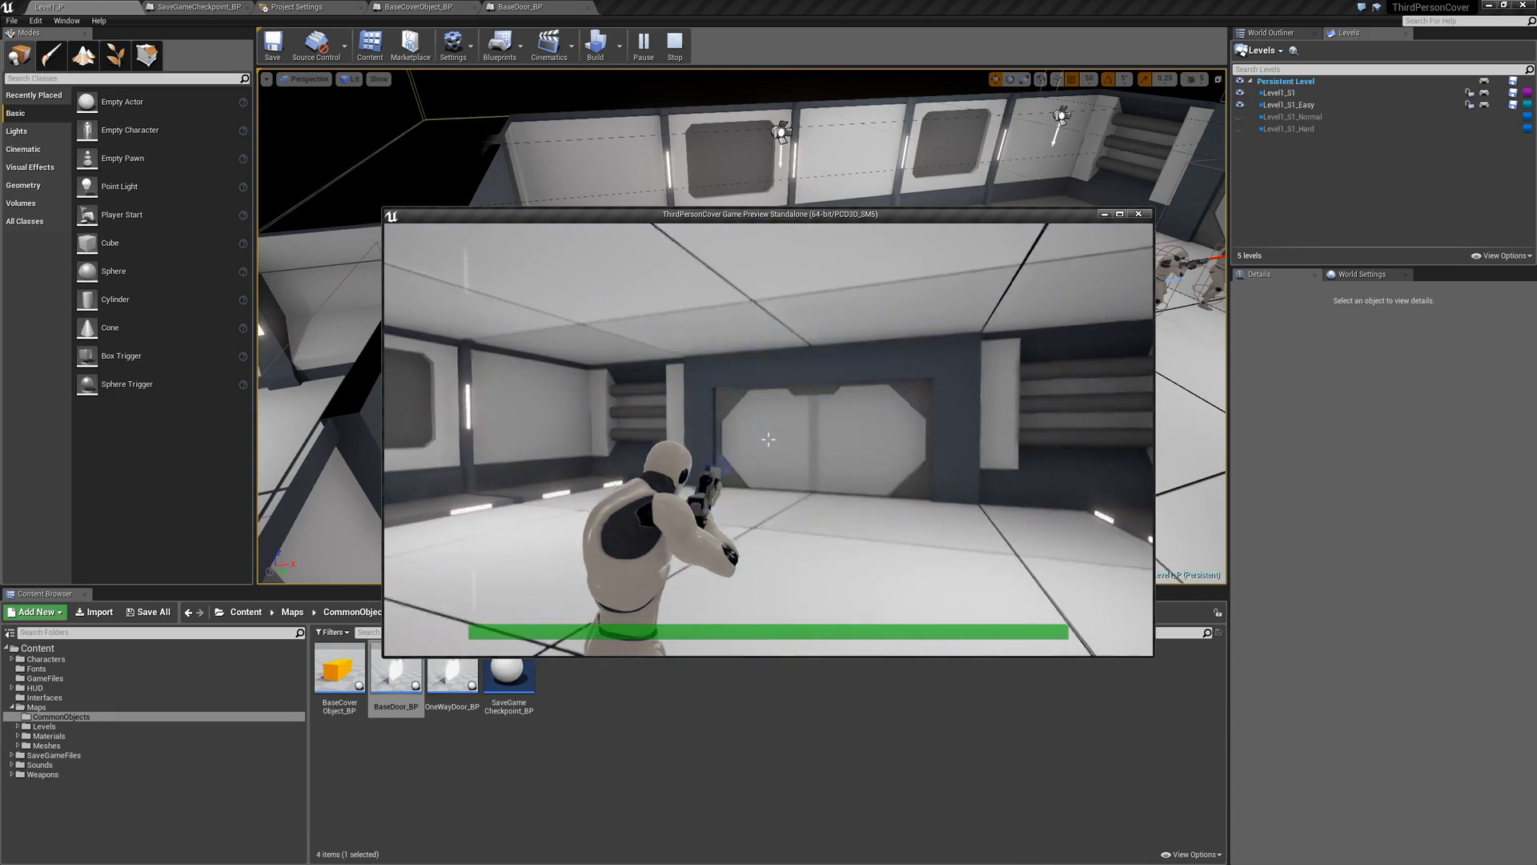
- Fire test shots at the opposite door, walk up to it and keep aiming around the room
left_click(768, 440)
left_click(767, 440)
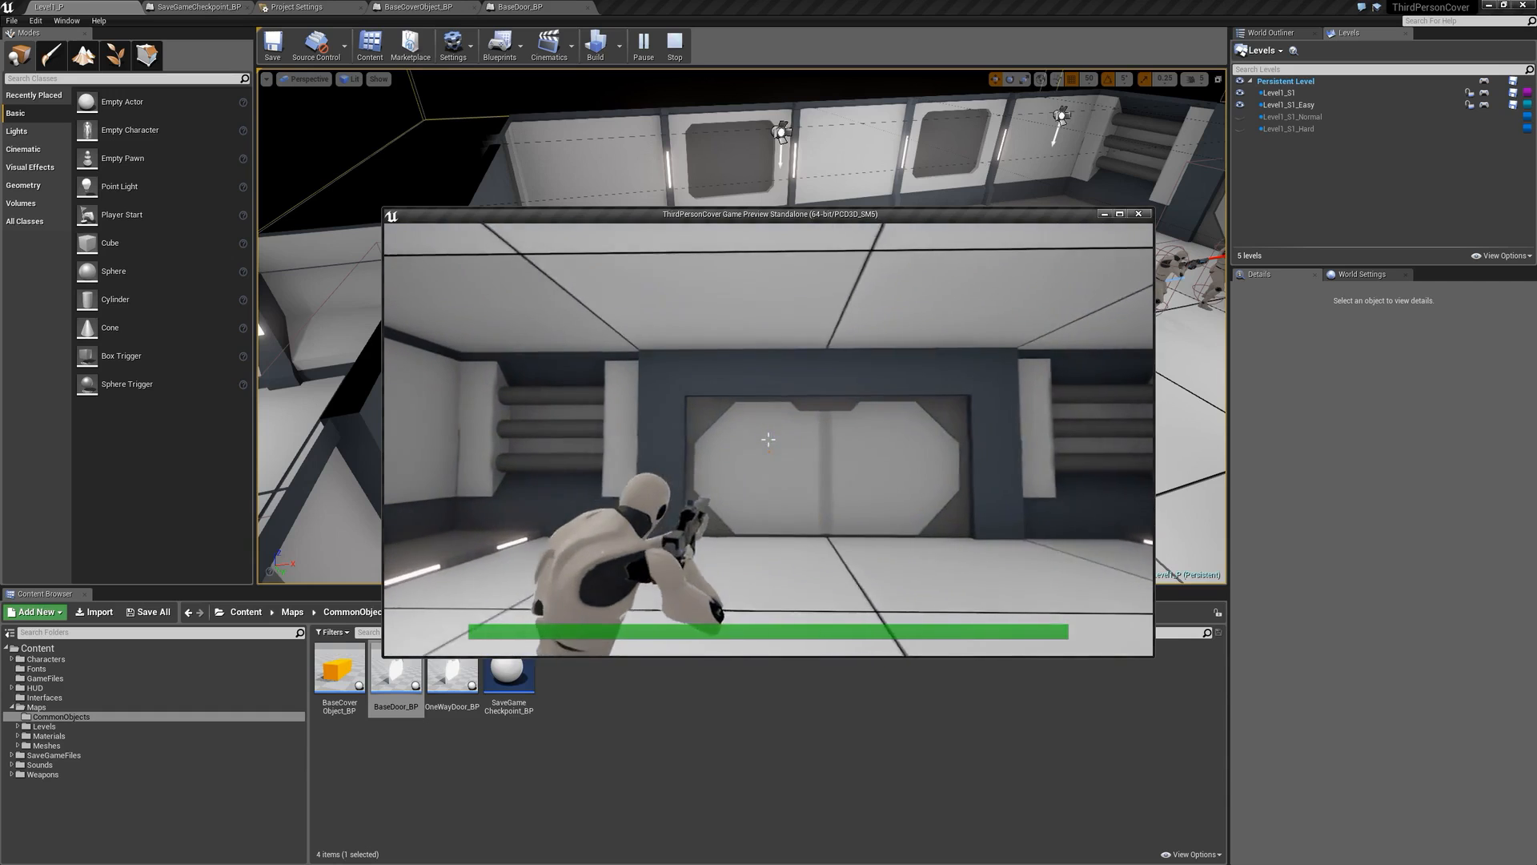
key("w")
key("w")
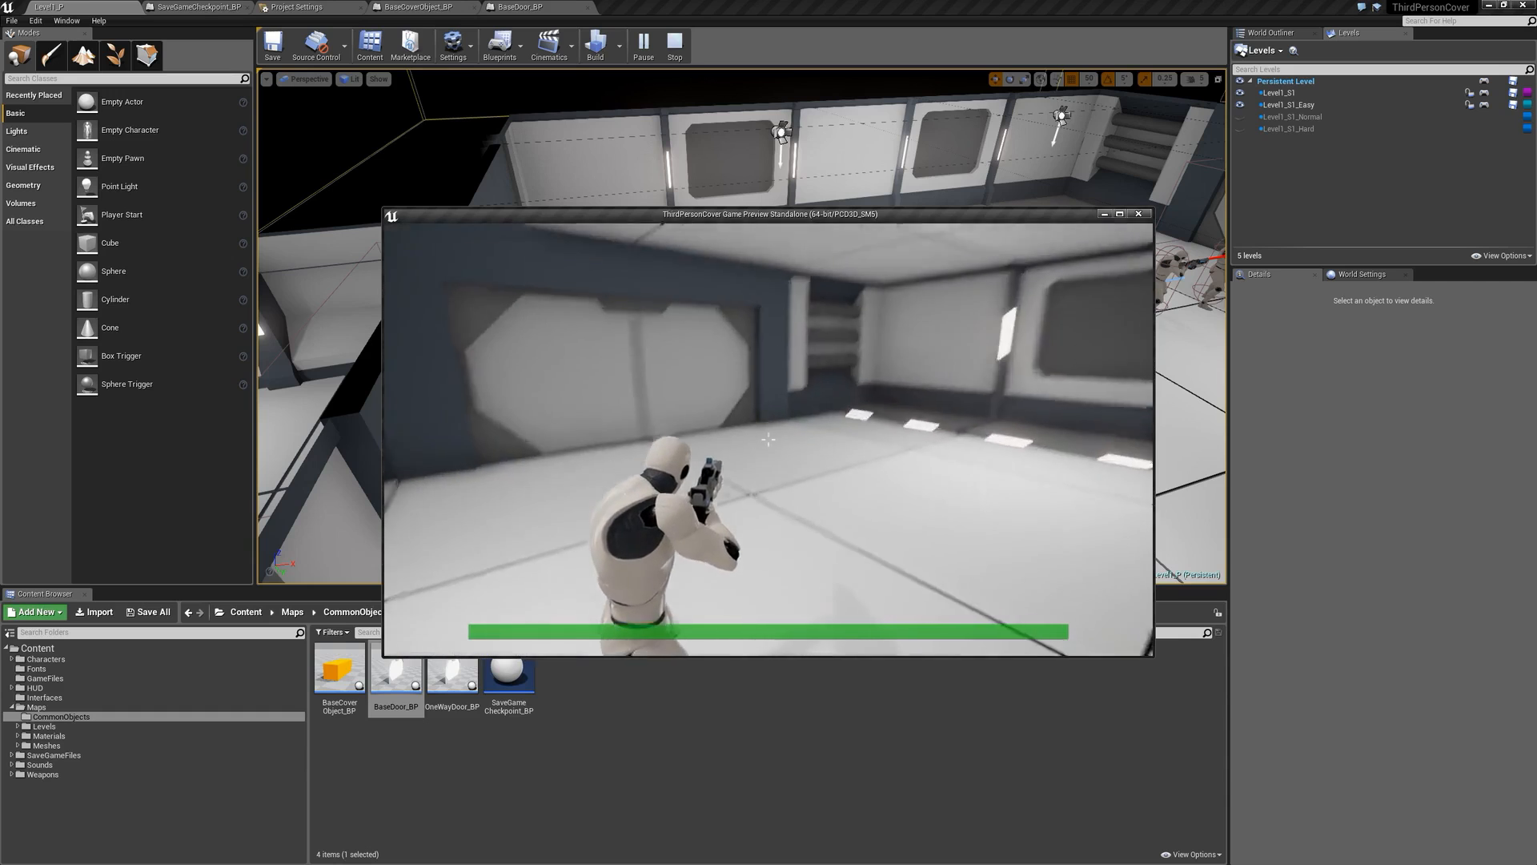
key("w")
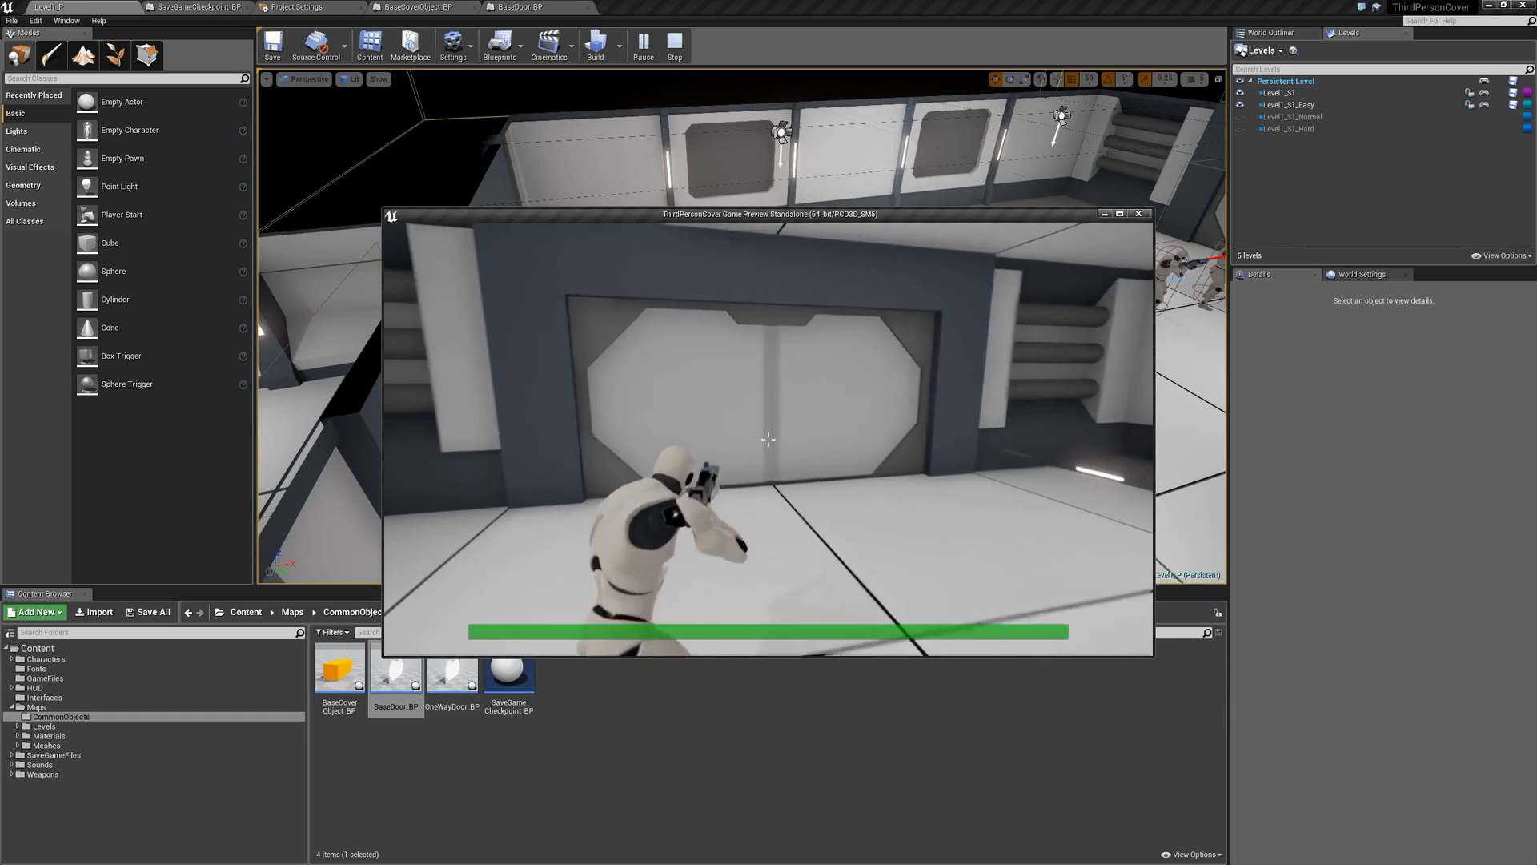
key("w")
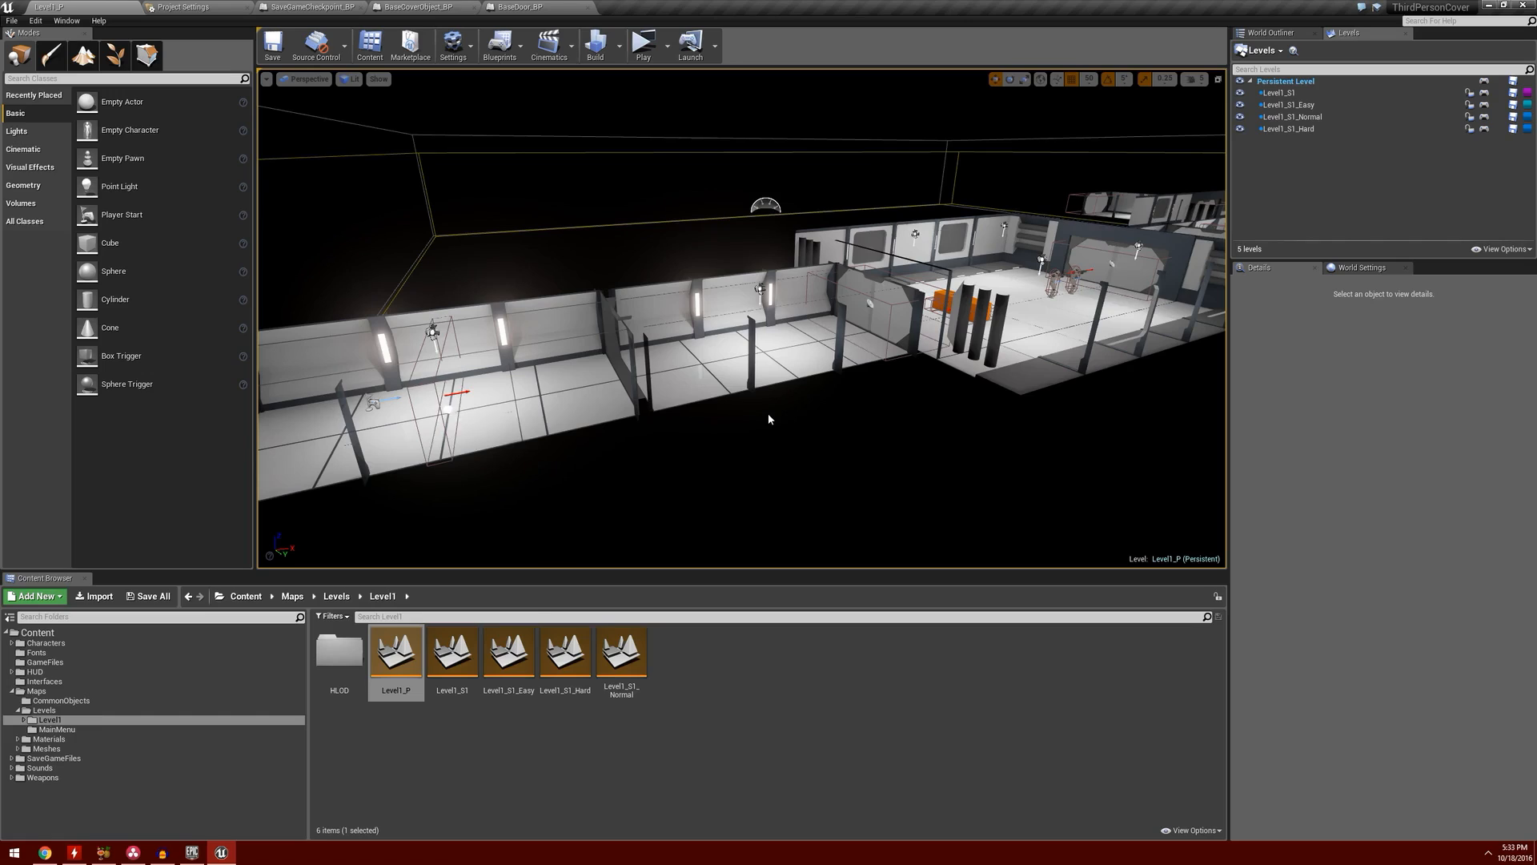
- Open the 3P_PlayerCharacter blueprint from the PlayerCharacter folder and review its capsule component's collision responses with the viewport shown
left_click(47, 643)
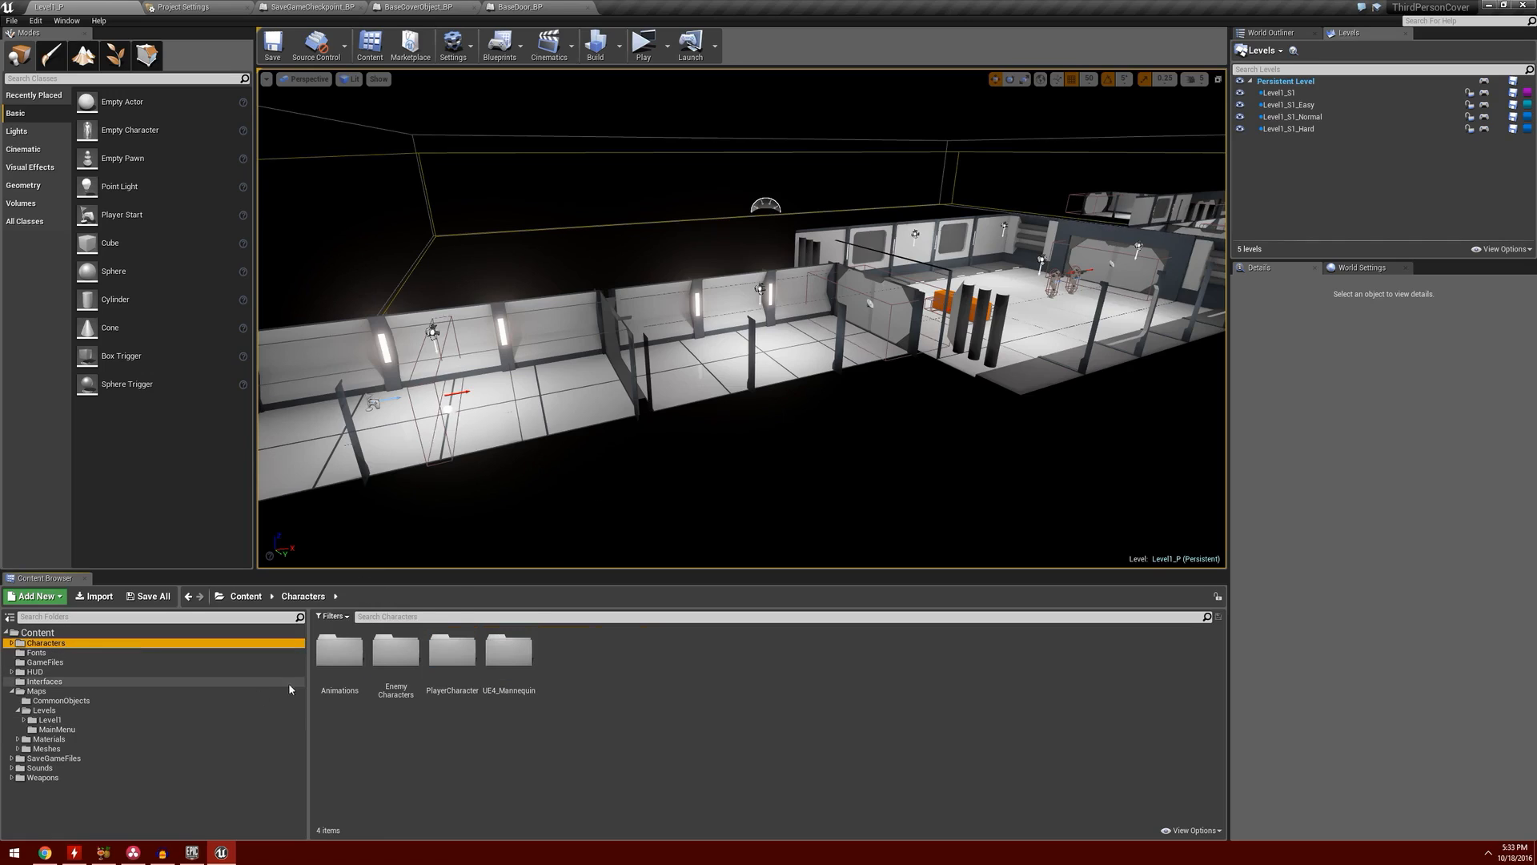
double_click(453, 653)
double_click(400, 664)
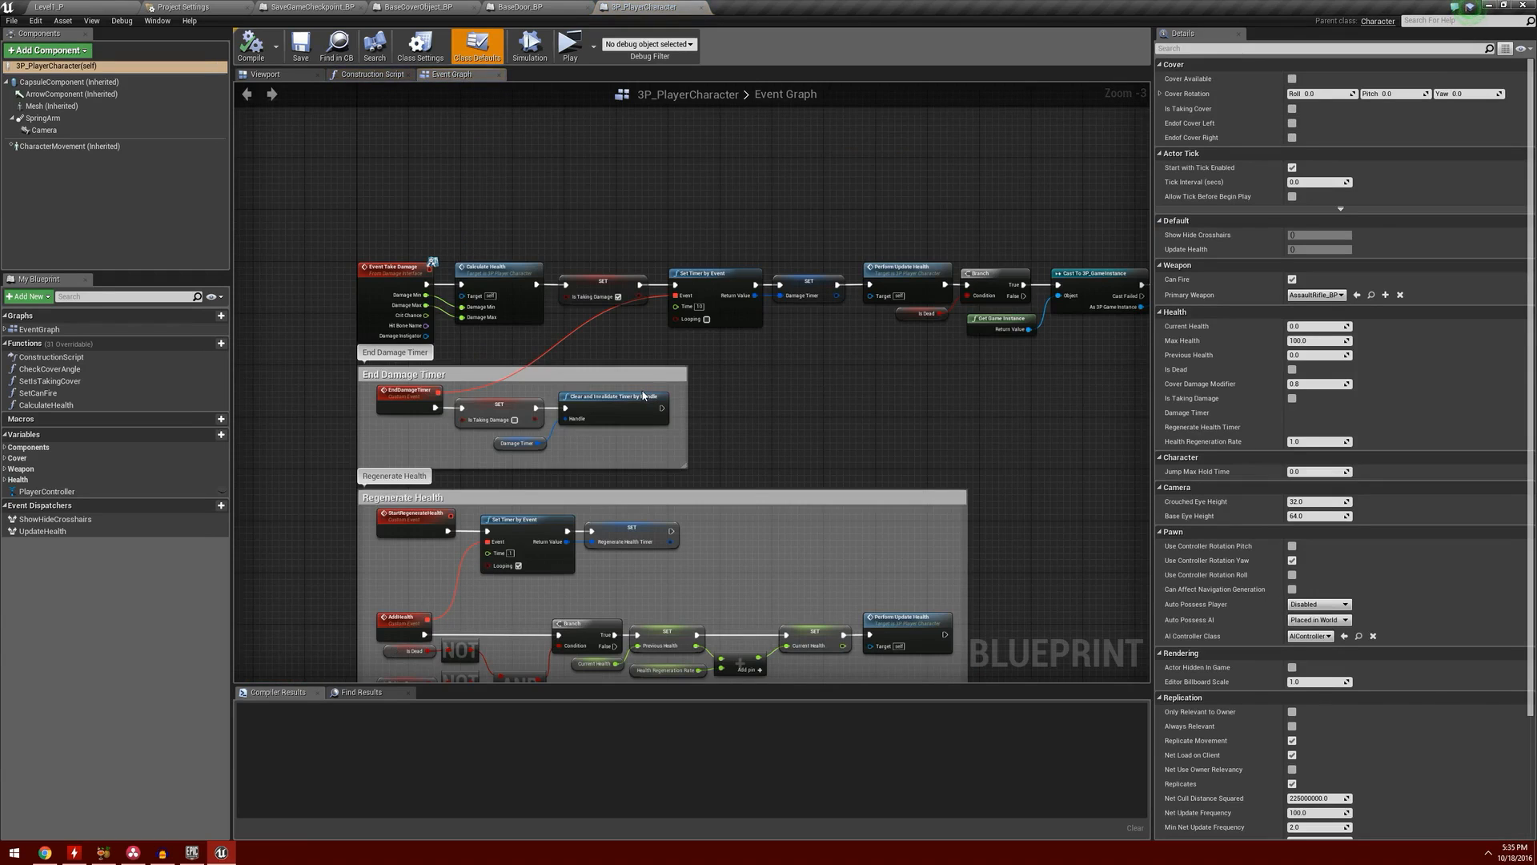
left_click(112, 82)
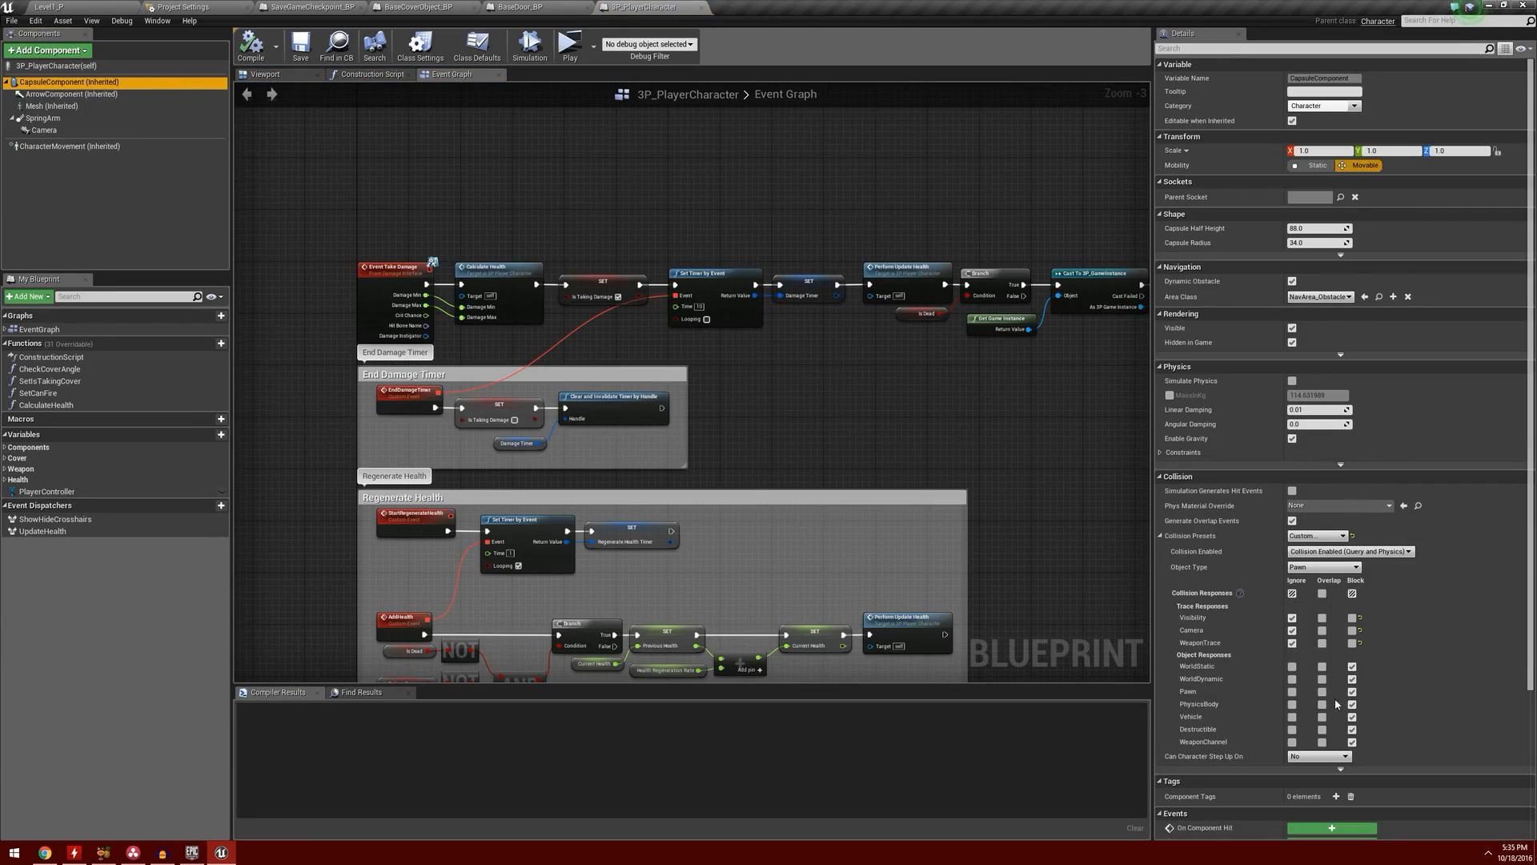
scroll(1231, 675, "down", 3)
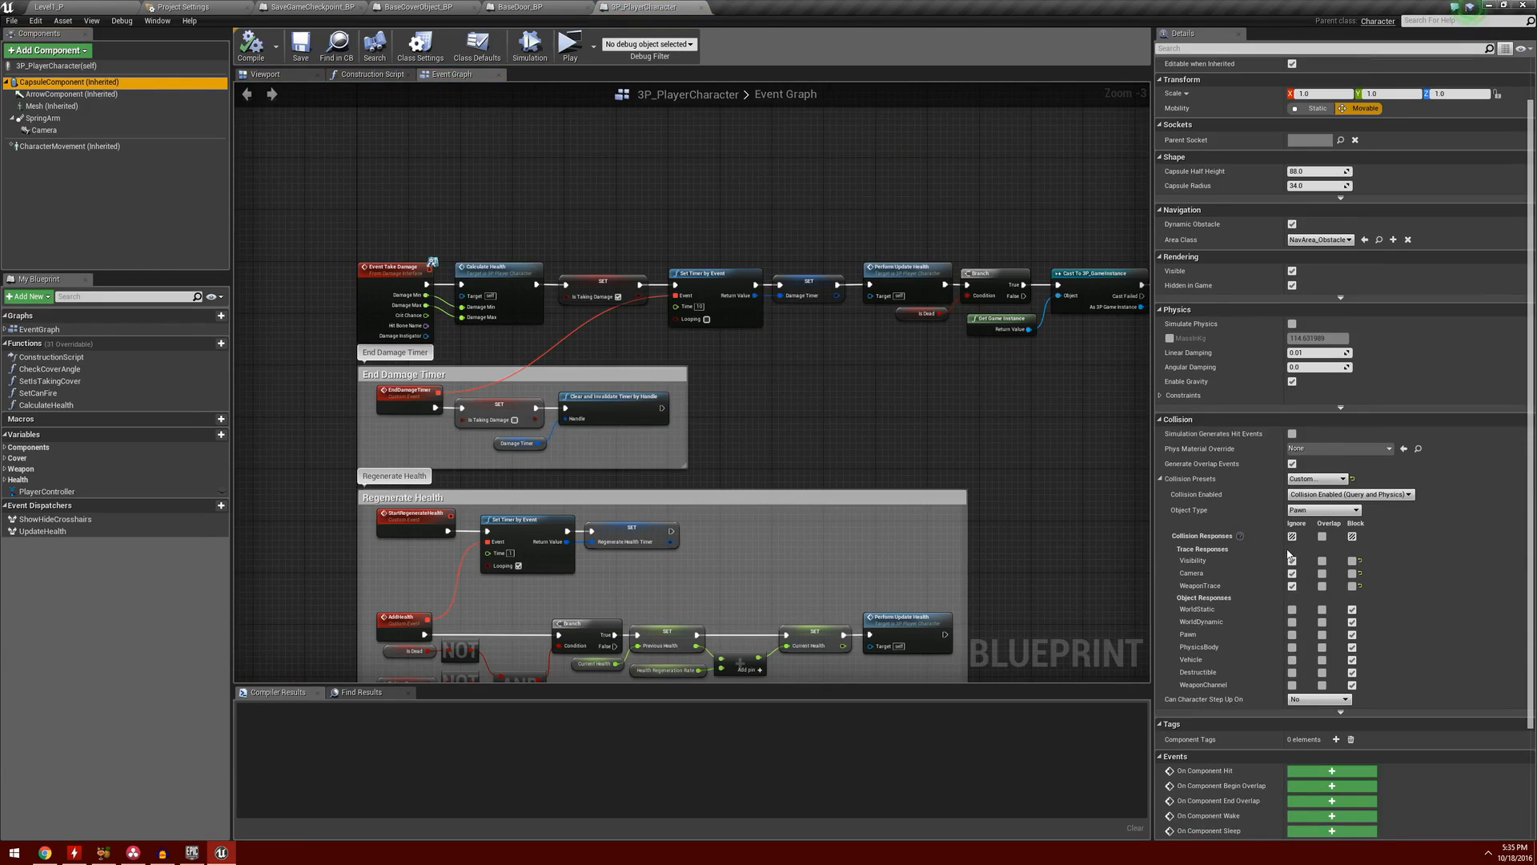
left_click(265, 74)
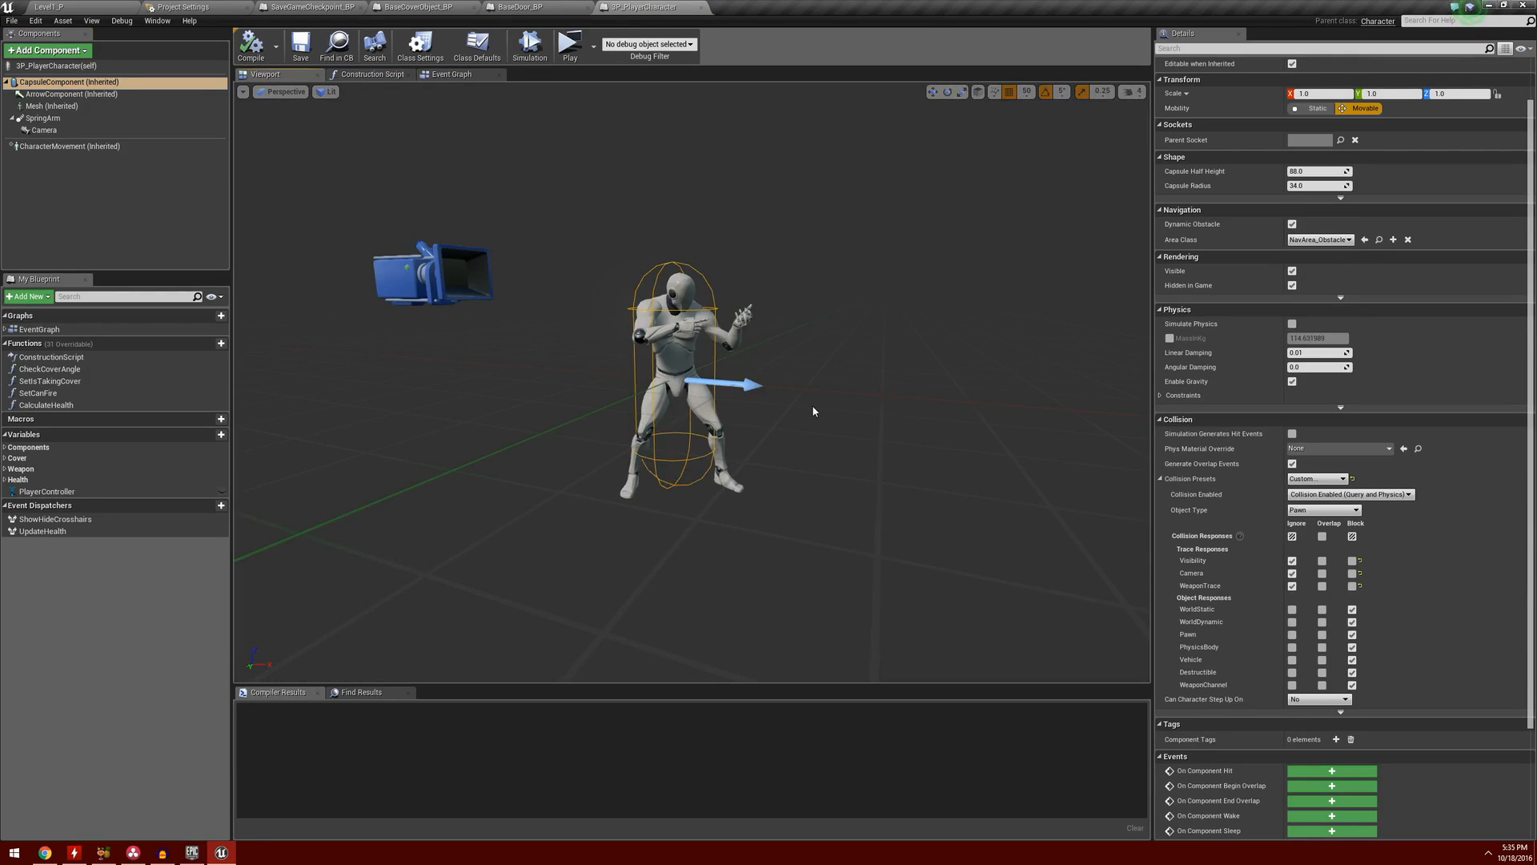
left_click(1291, 585)
- Set the Visibility and Camera trace responses of the player character's mesh to Block
left_click(51, 105)
scroll(1335, 542, "down", 3)
scroll(1334, 542, "down", 5)
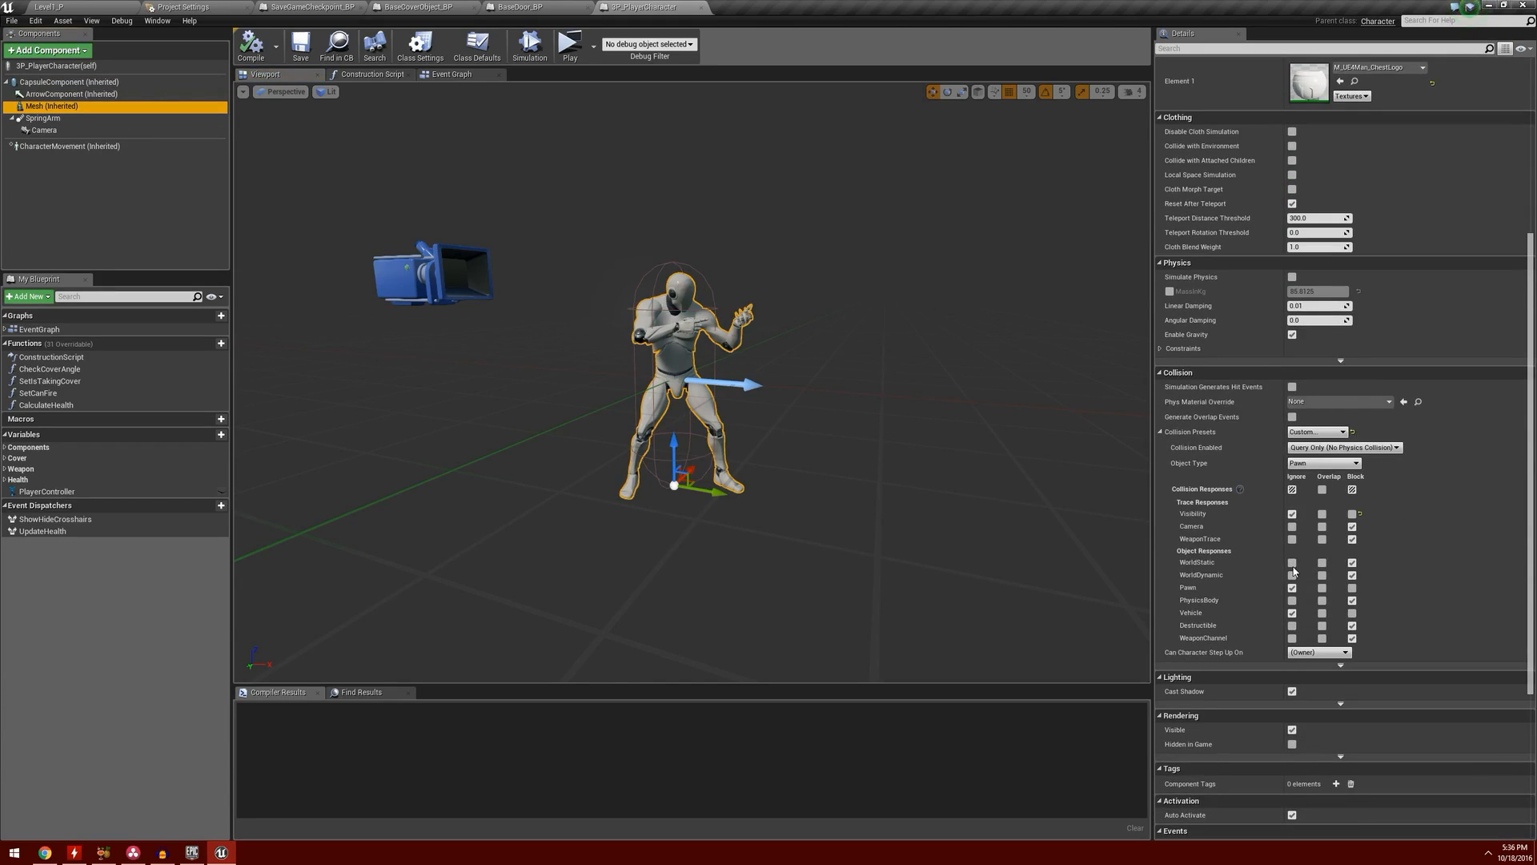
left_click(1292, 526)
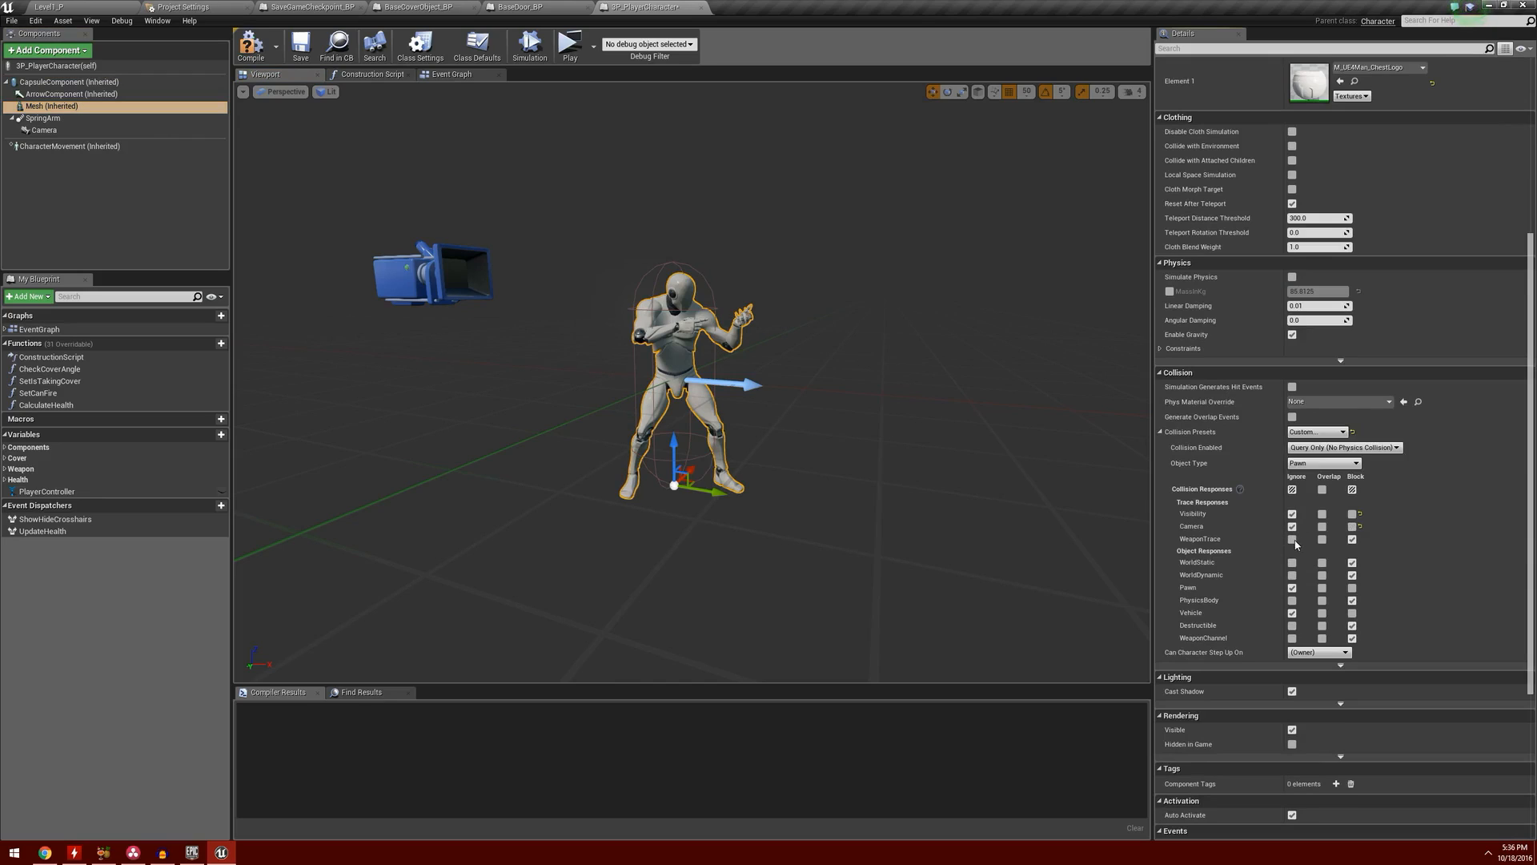
left_click(1352, 514)
left_click(1352, 526)
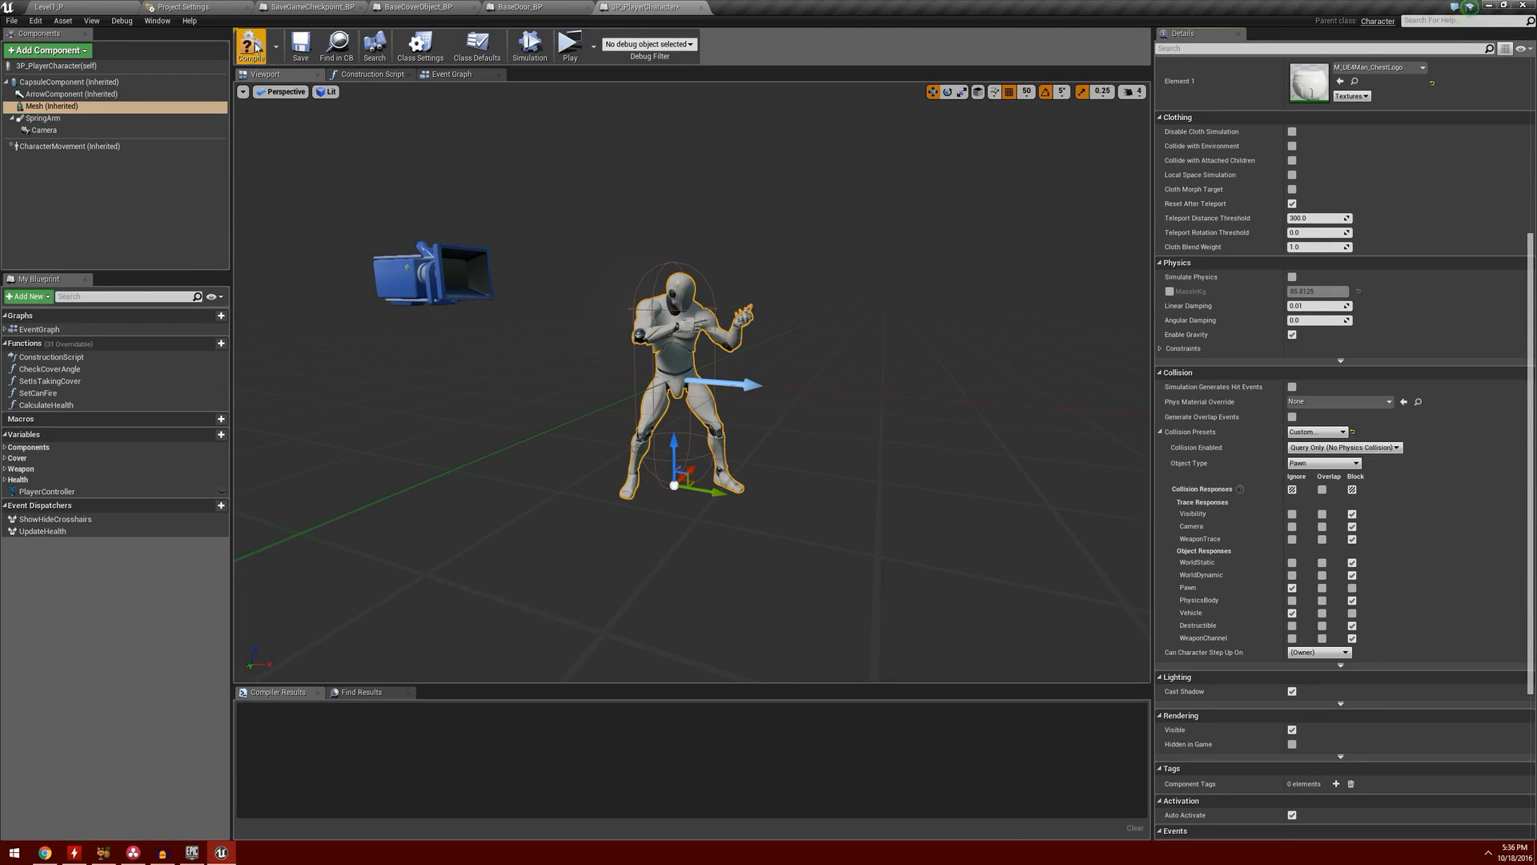
- In the project's engine collision settings, edit the CharacterMesh preset so that Visibility, WeaponTrace and WeaponChannel are set to Block
left_click(209, 8)
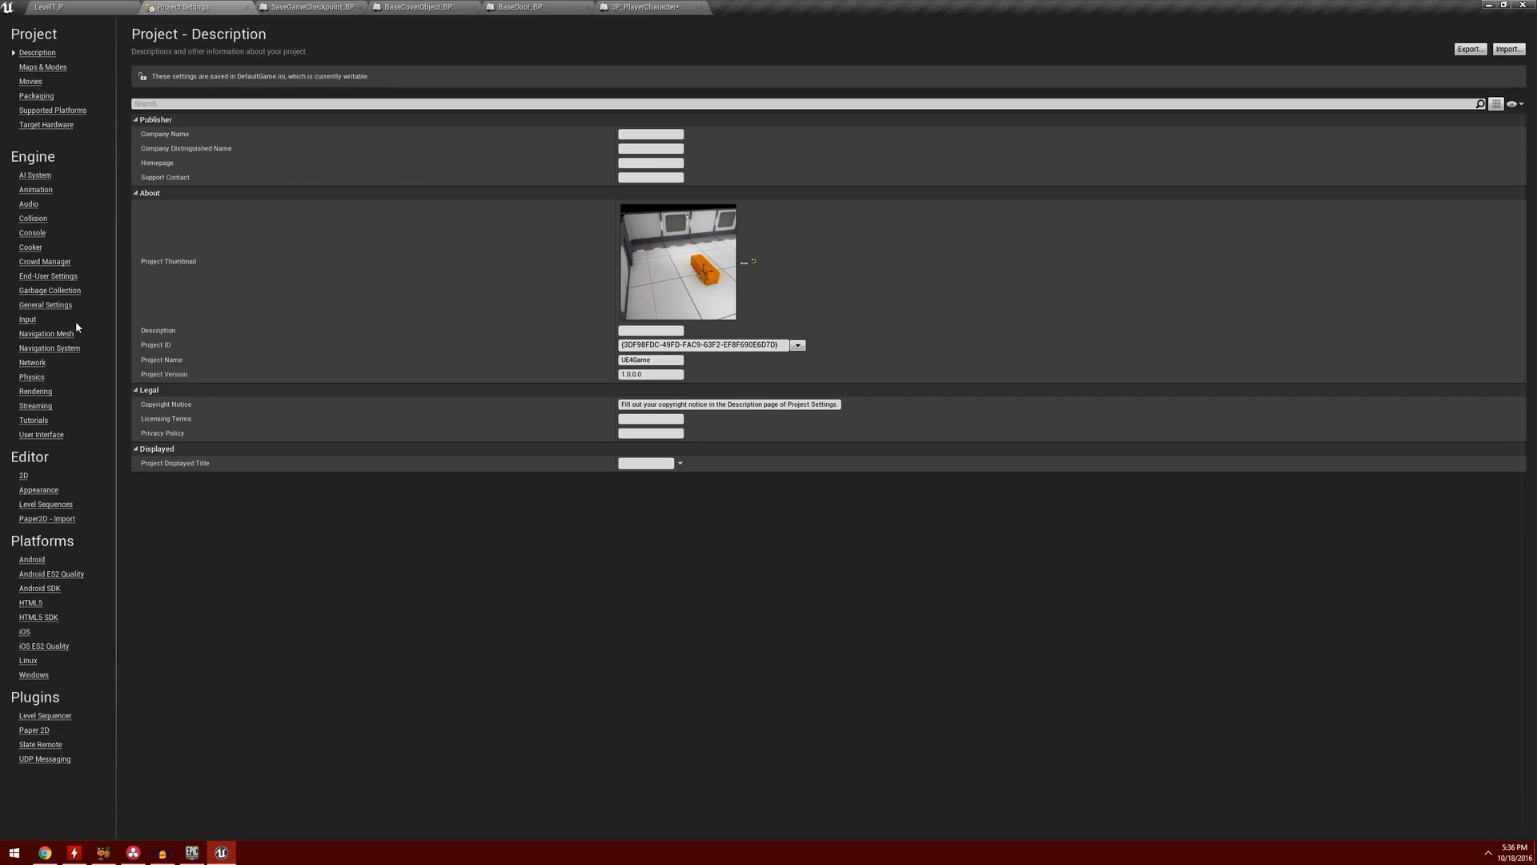
left_click(44, 219)
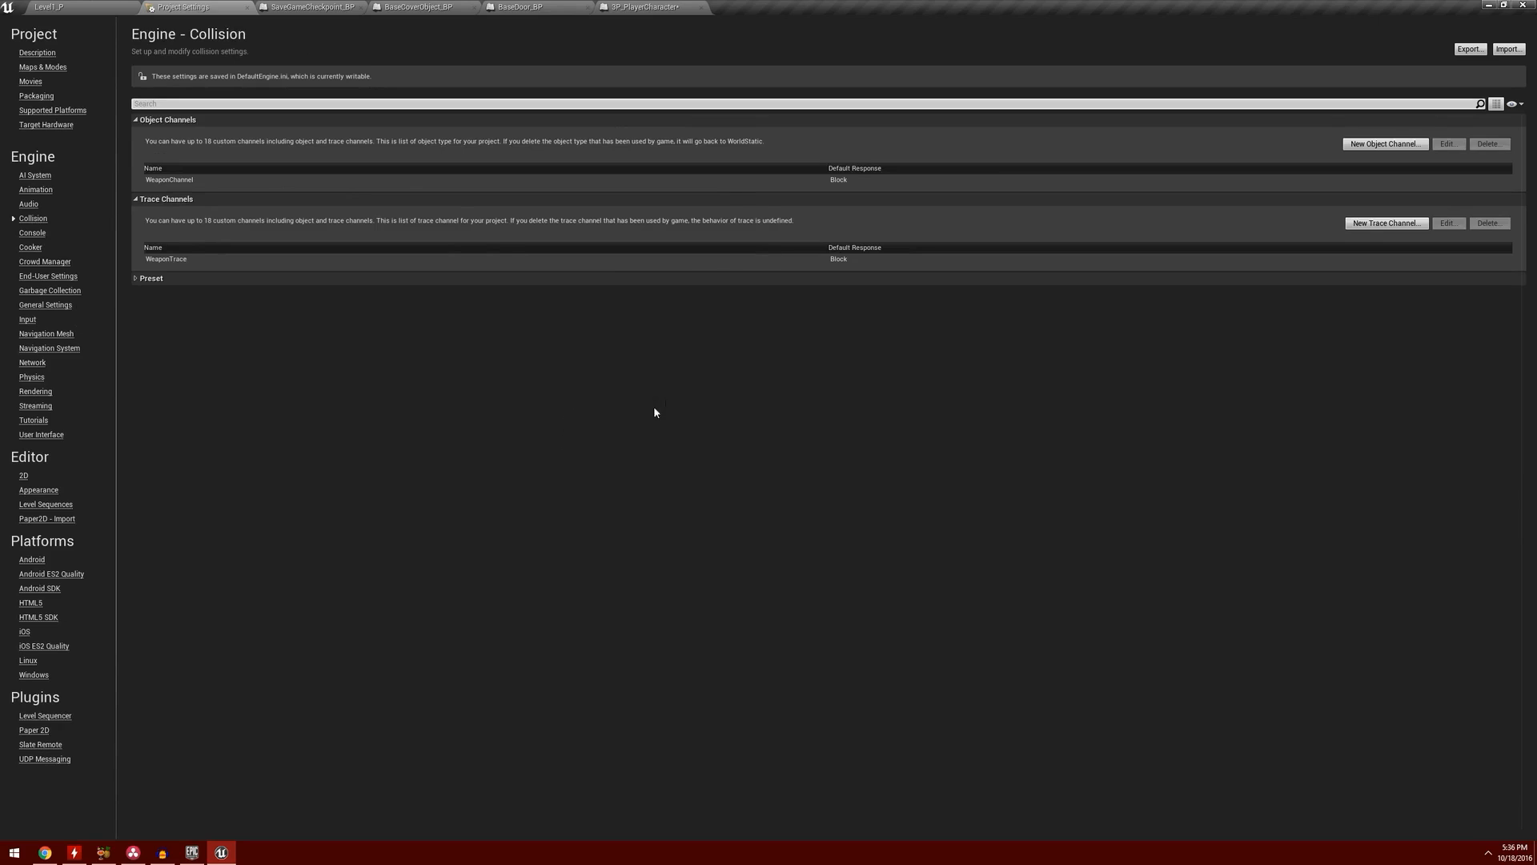
left_click(136, 278)
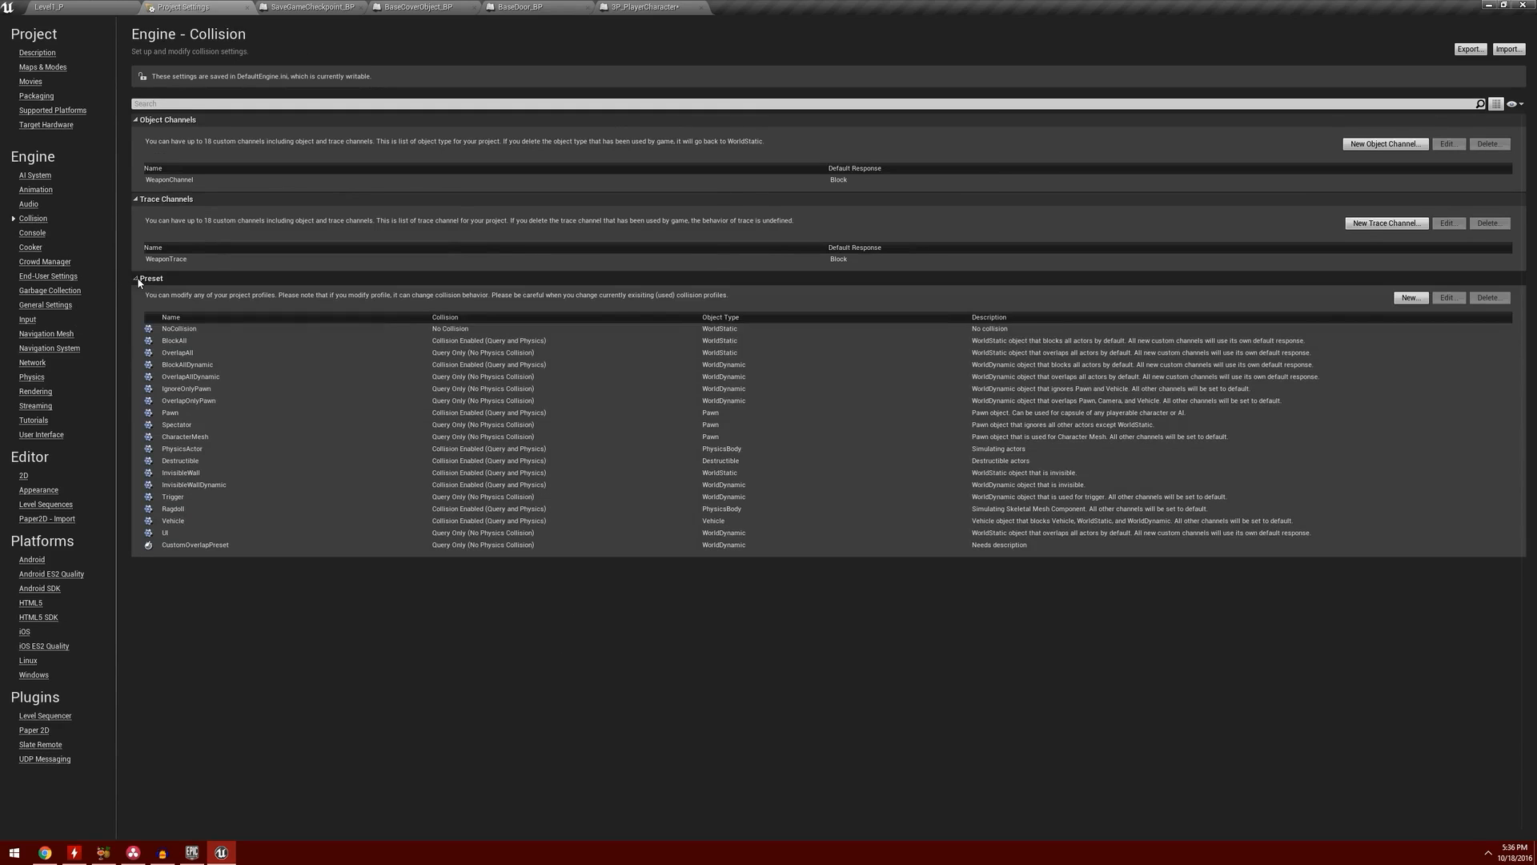
left_click(302, 438)
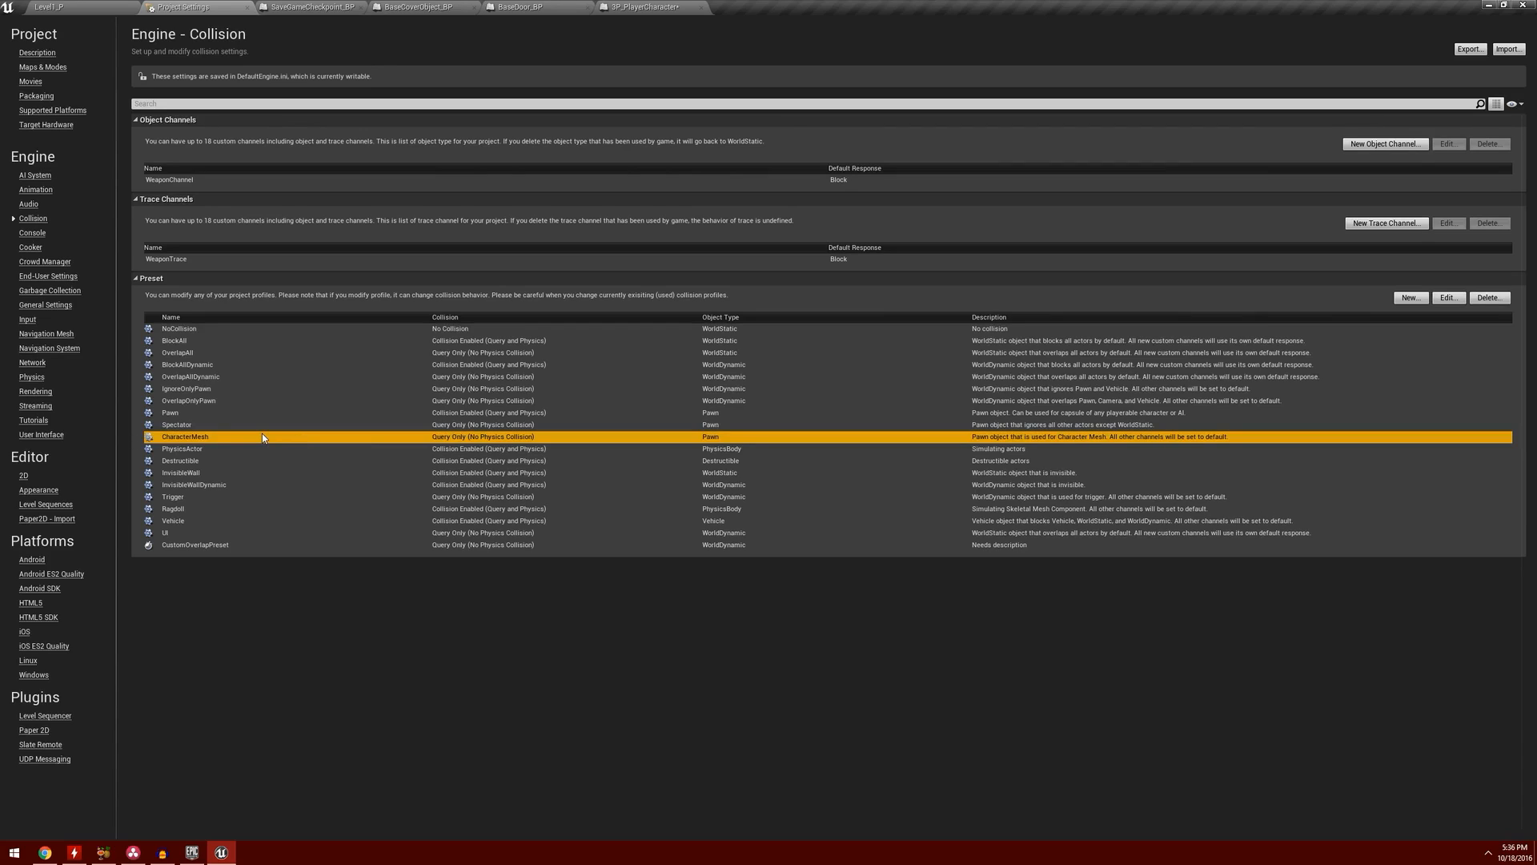
double_click(227, 437)
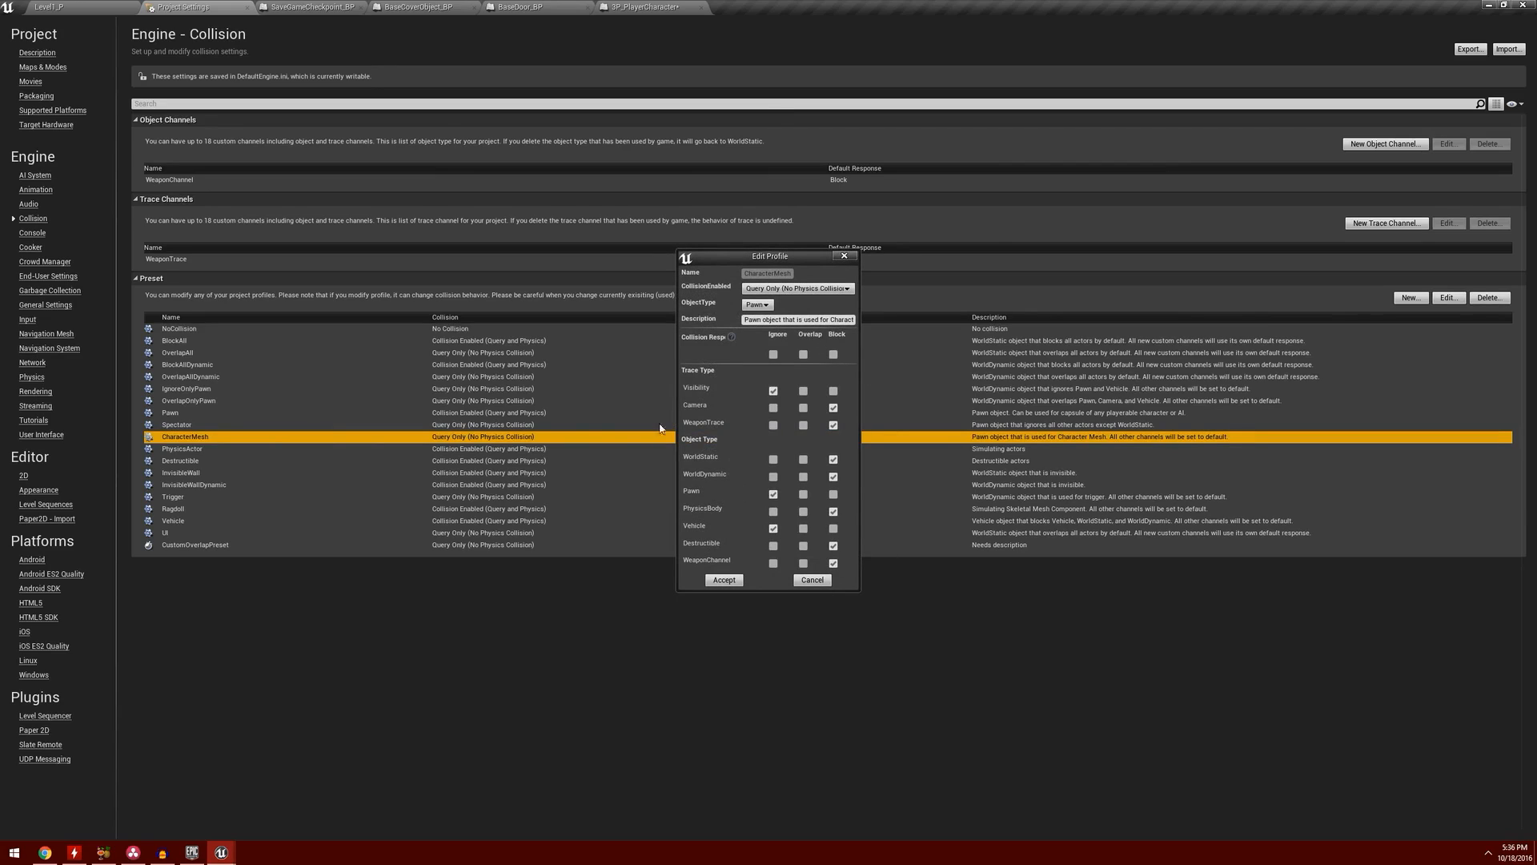
left_click(835, 392)
left_click(833, 425)
left_click(837, 563)
left_click(724, 579)
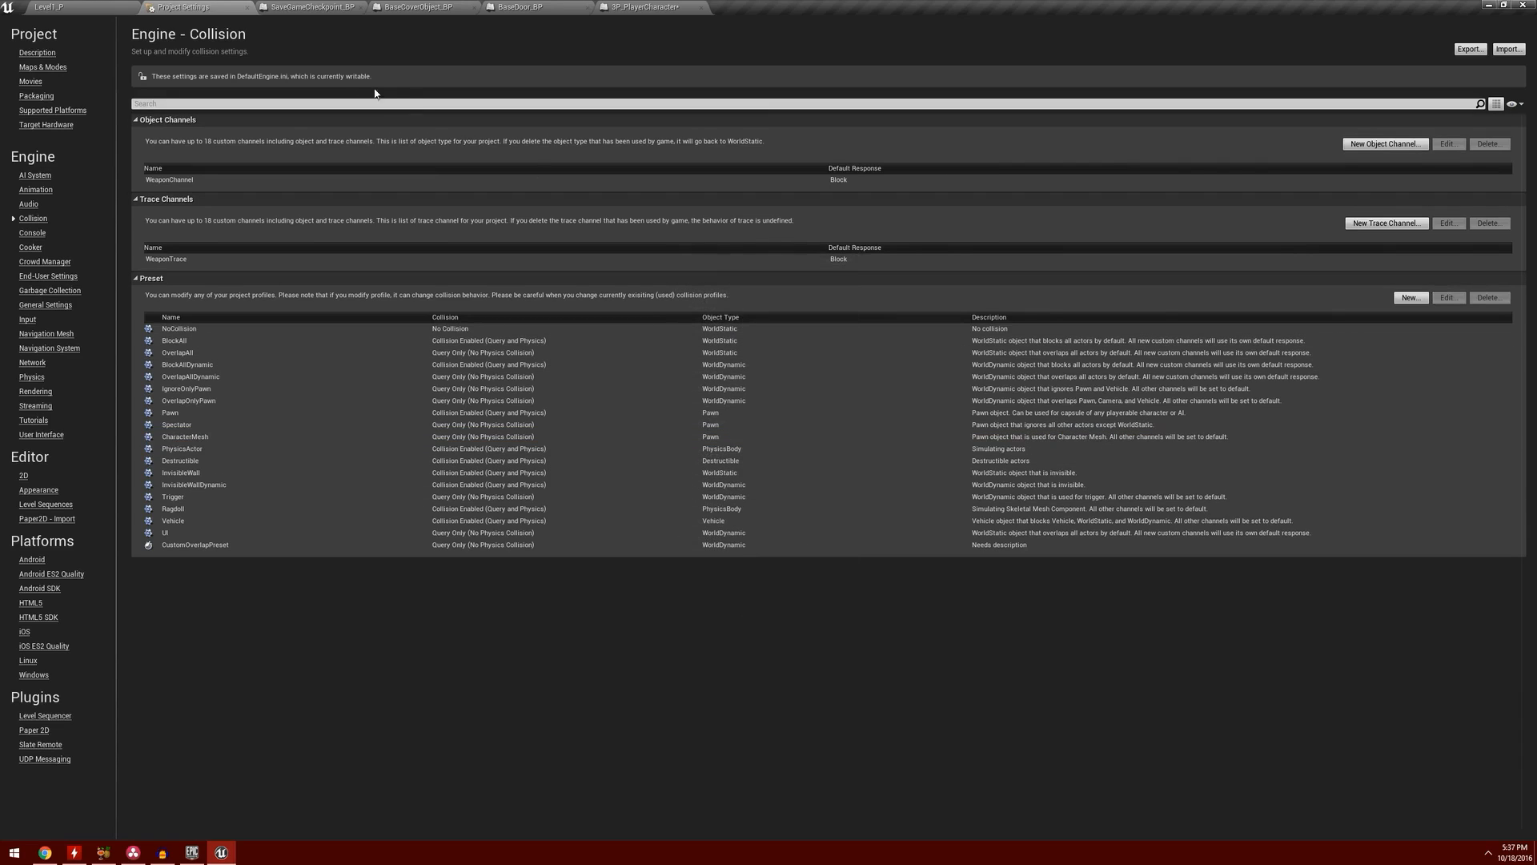
- Check the player mesh's collision setup against the CharacterMesh preset and review the preset's trace and object responses
left_click(644, 8)
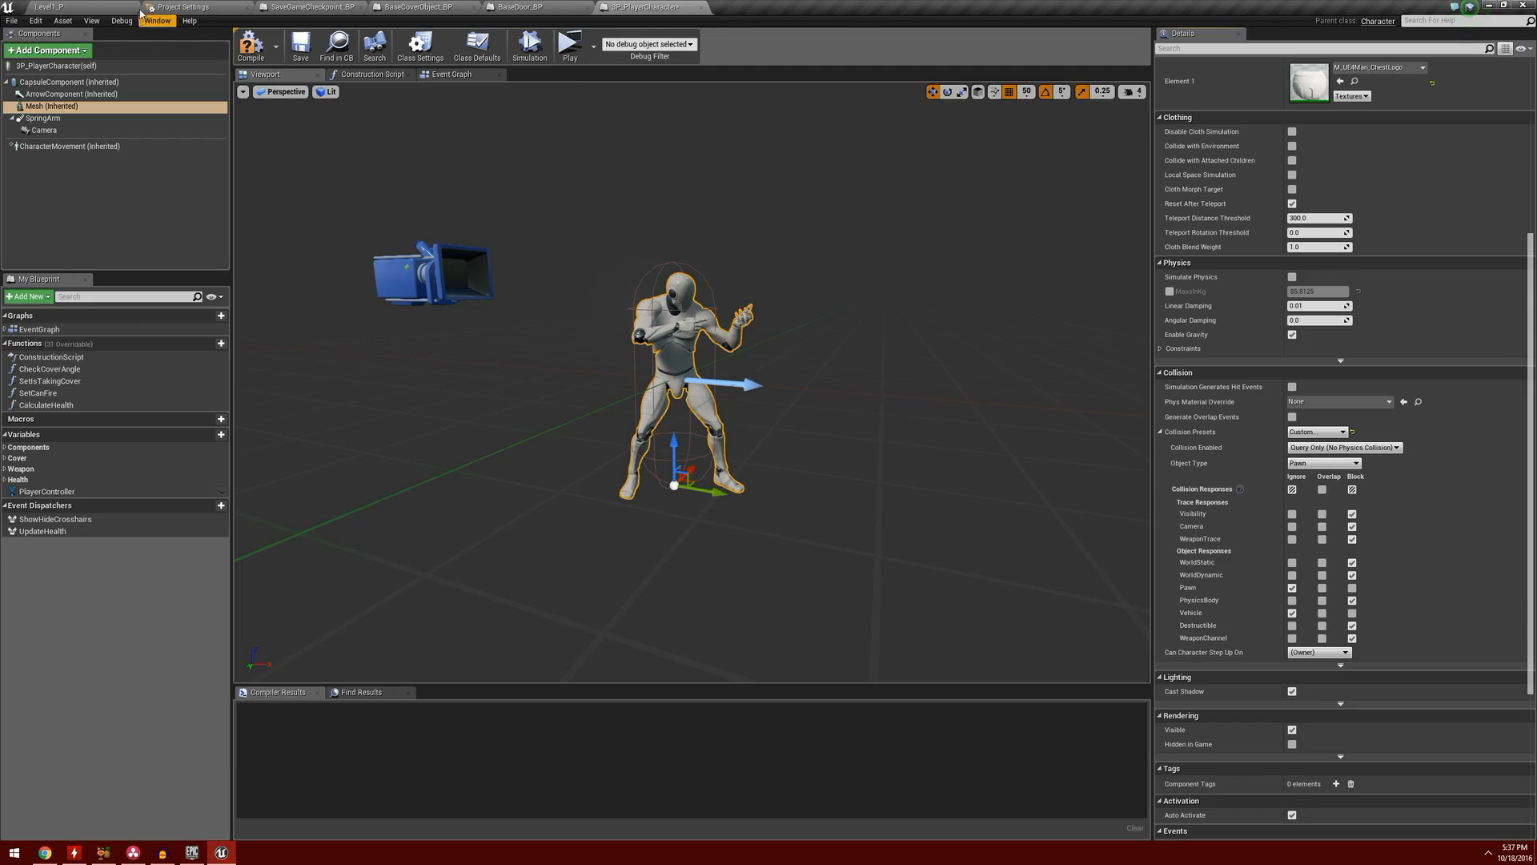
left_click(191, 7)
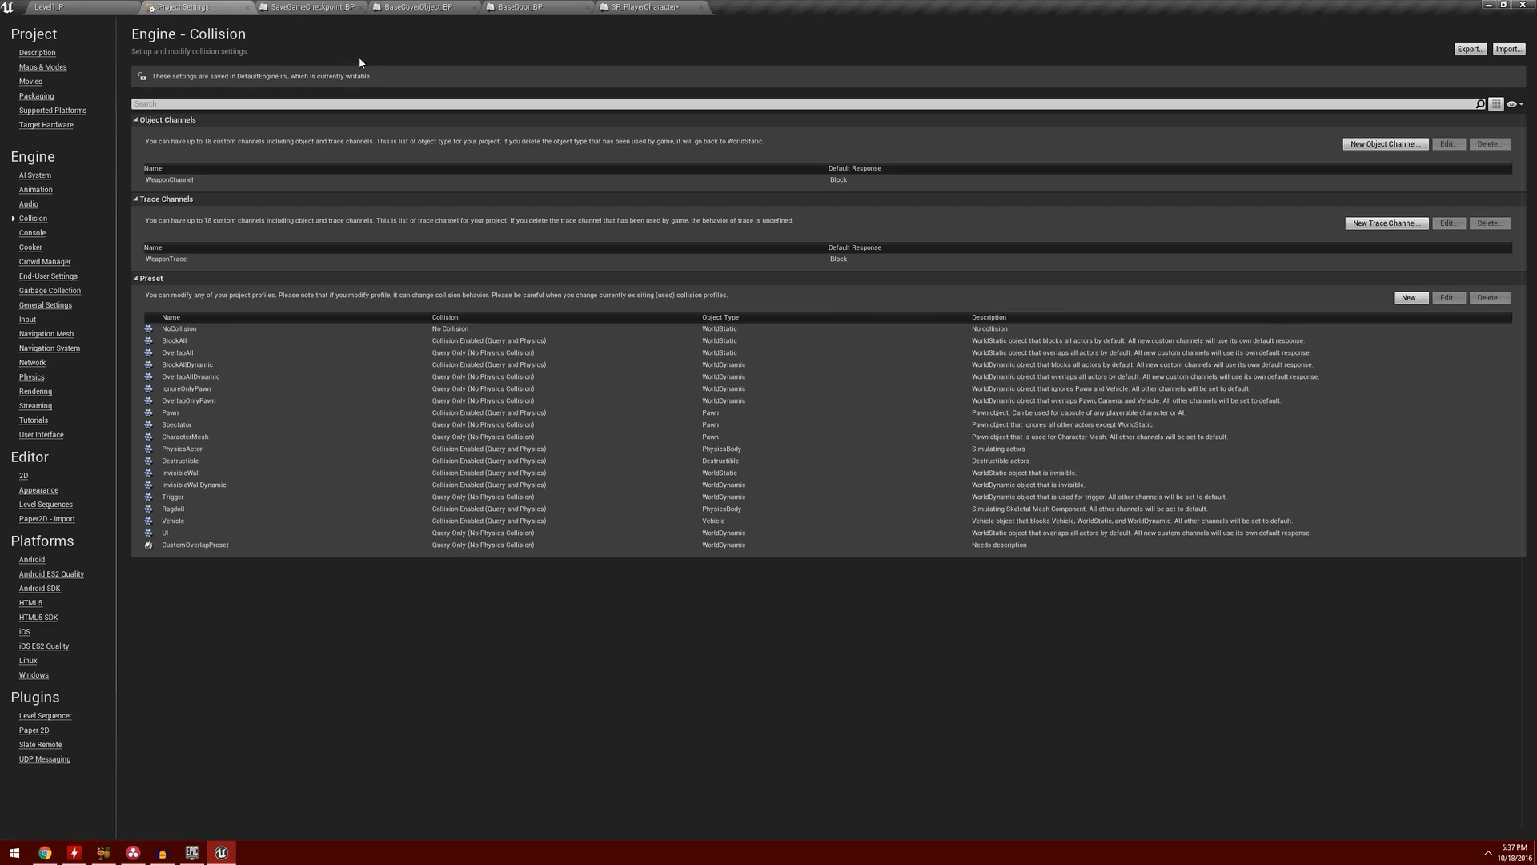
double_click(207, 440)
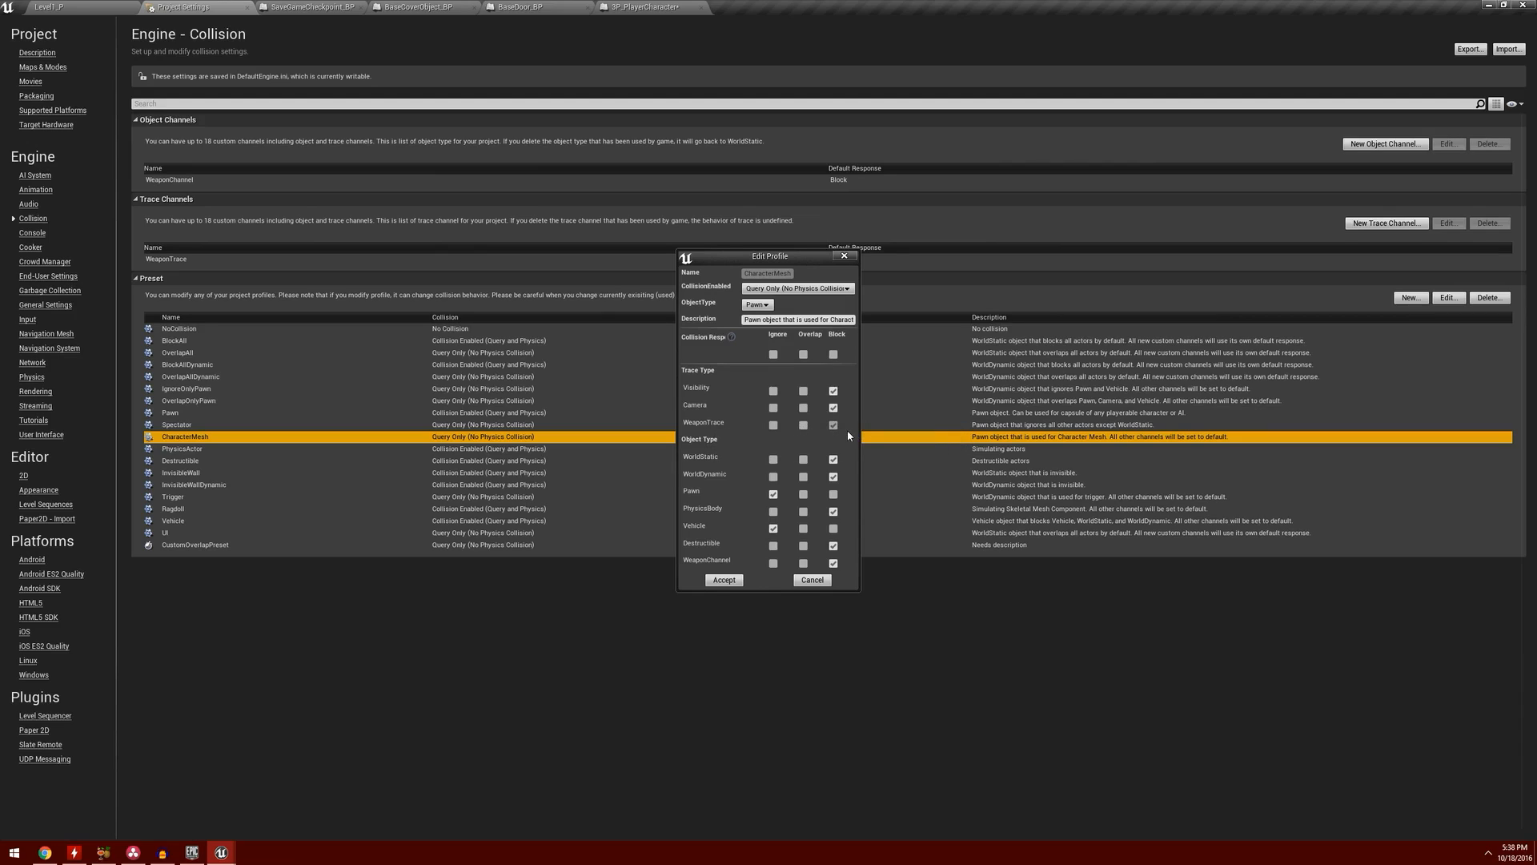
left_click(833, 511)
left_click(832, 510)
left_click(723, 580)
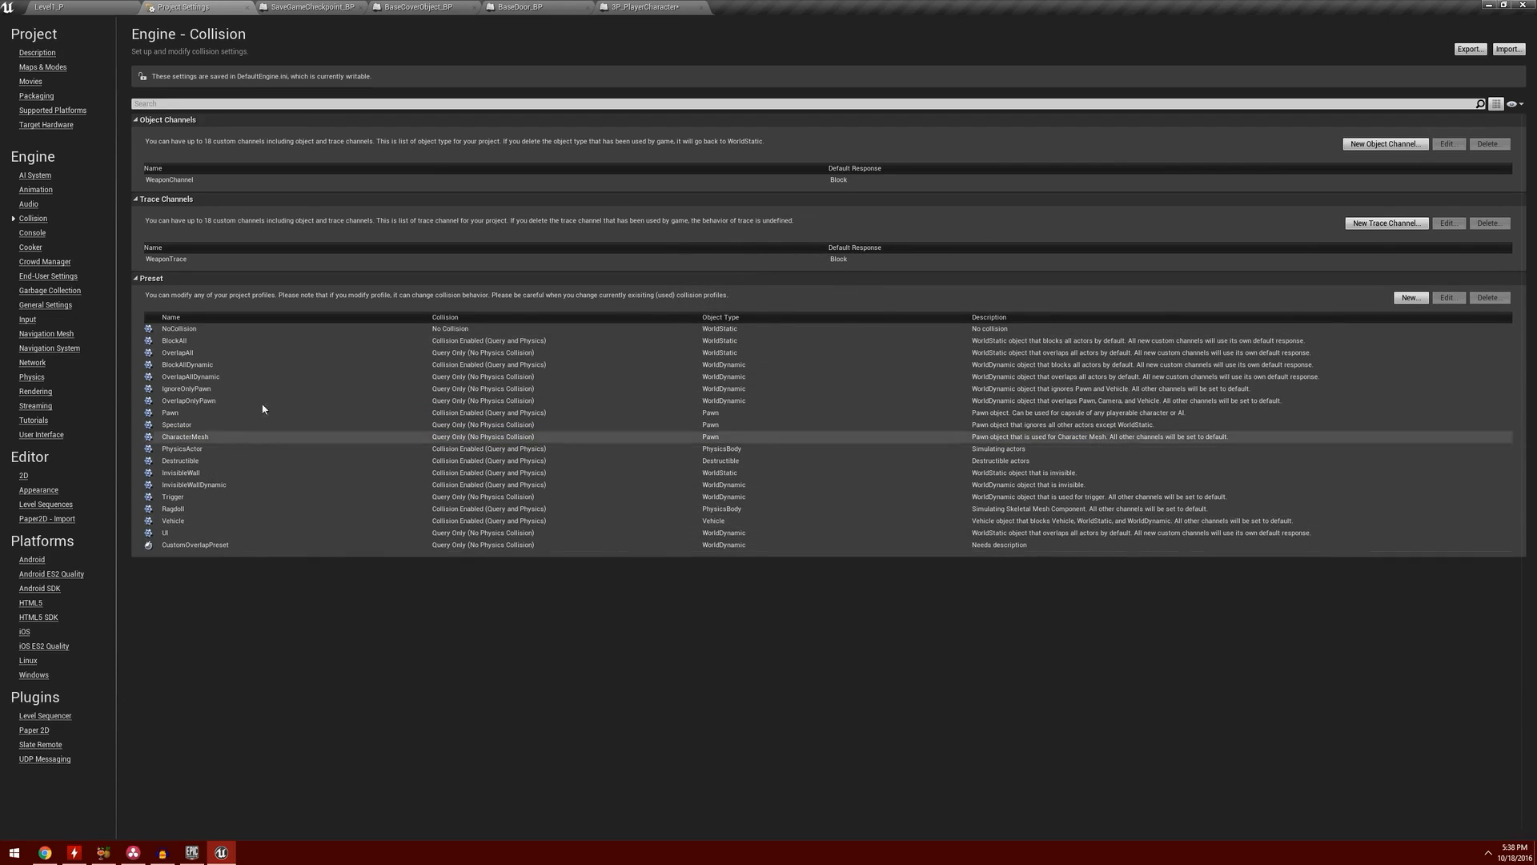
- Create a collision preset named CharacterCapsulePreset with Query Only (No Physics Collision) and object type WorldDynamic
left_click(1411, 297)
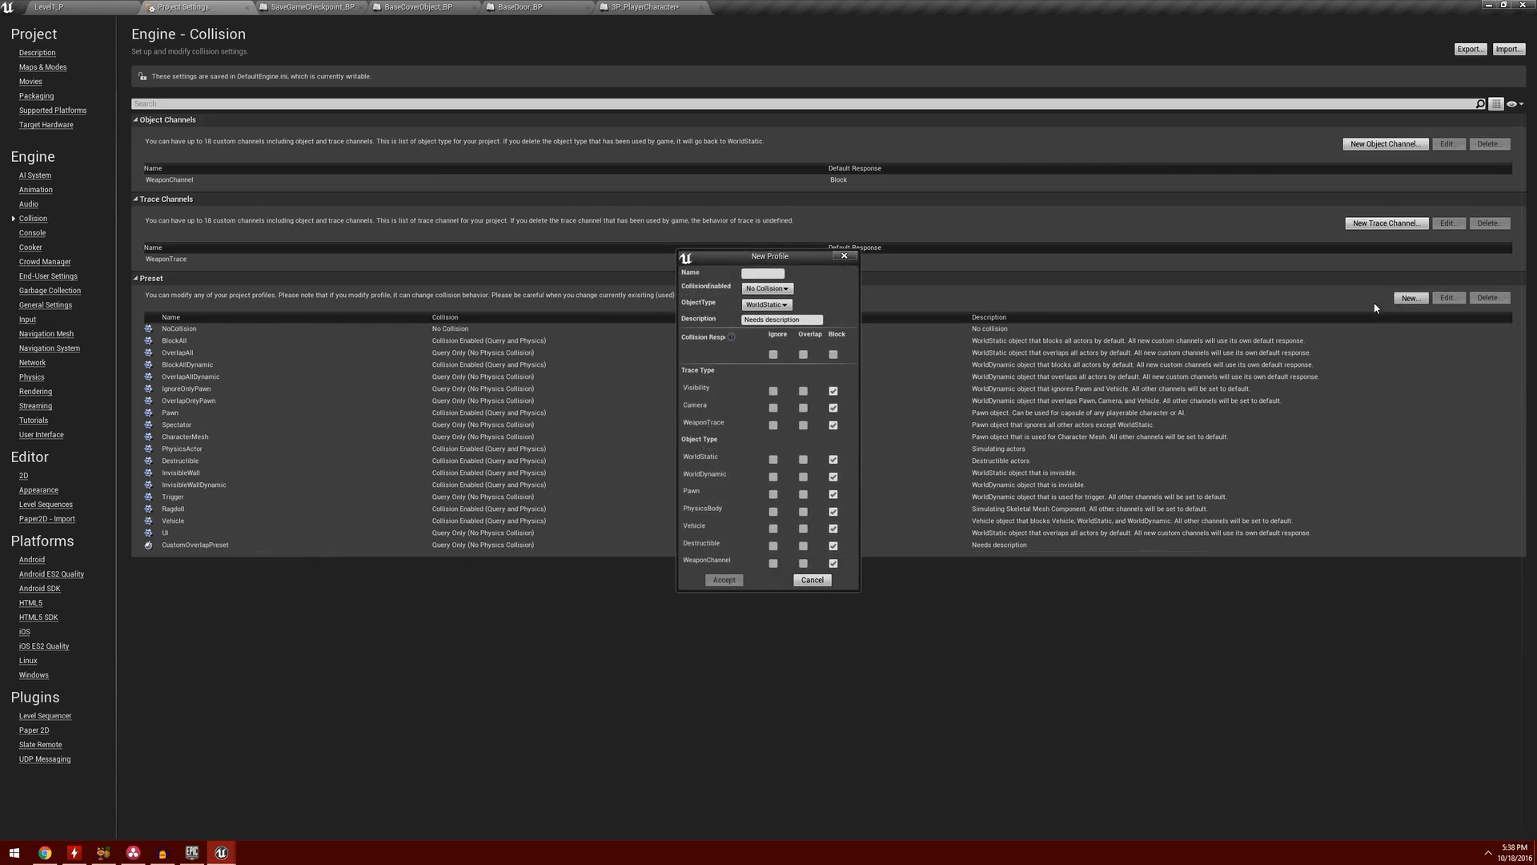
left_click(773, 274)
type("CharacterCapsule")
key("Delete")
type("ePreset")
left_click(767, 288)
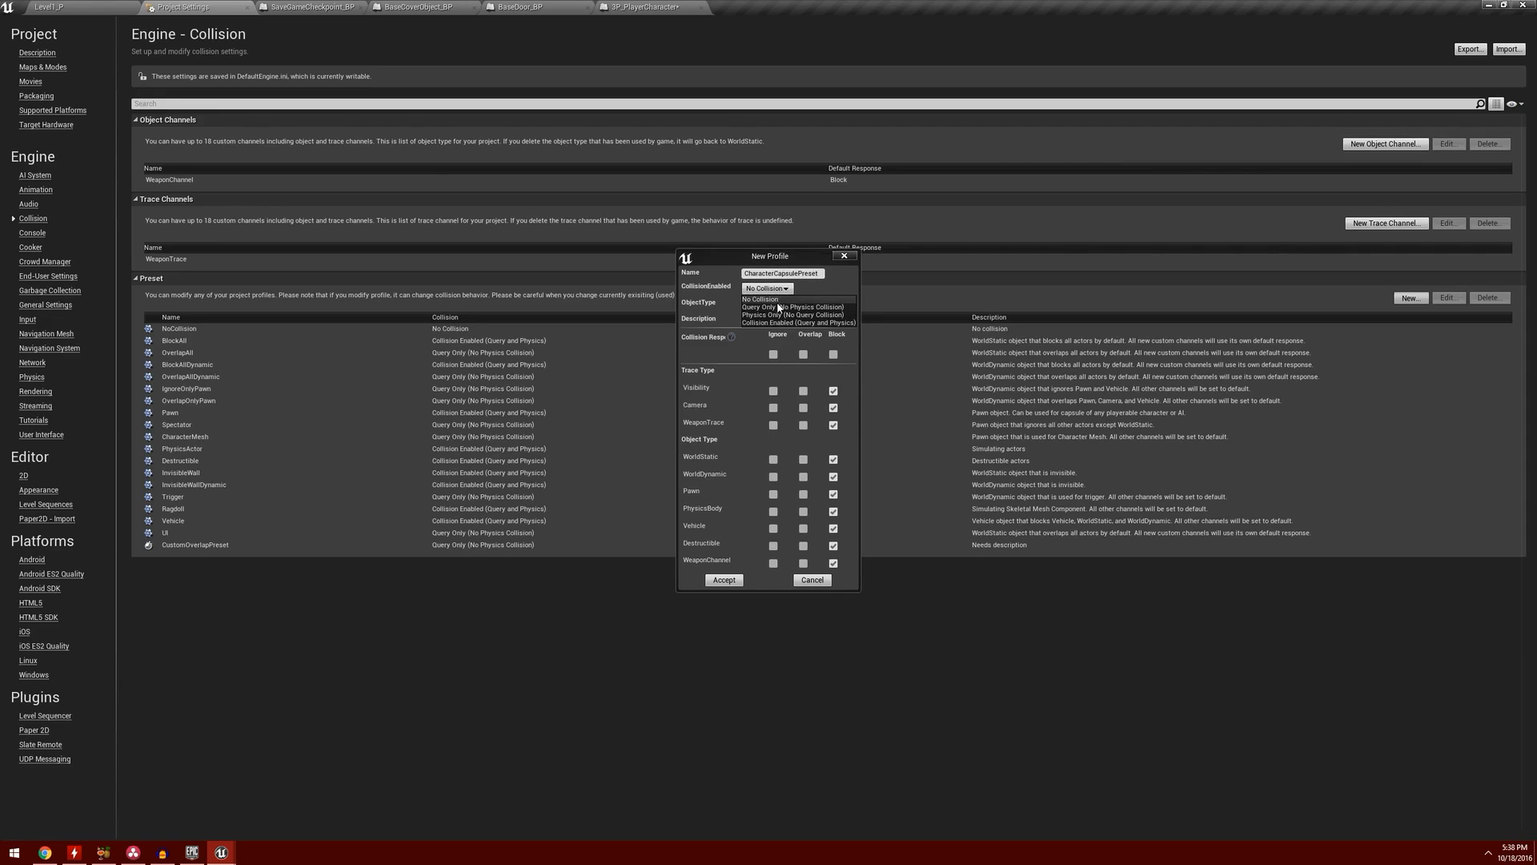
left_click(775, 308)
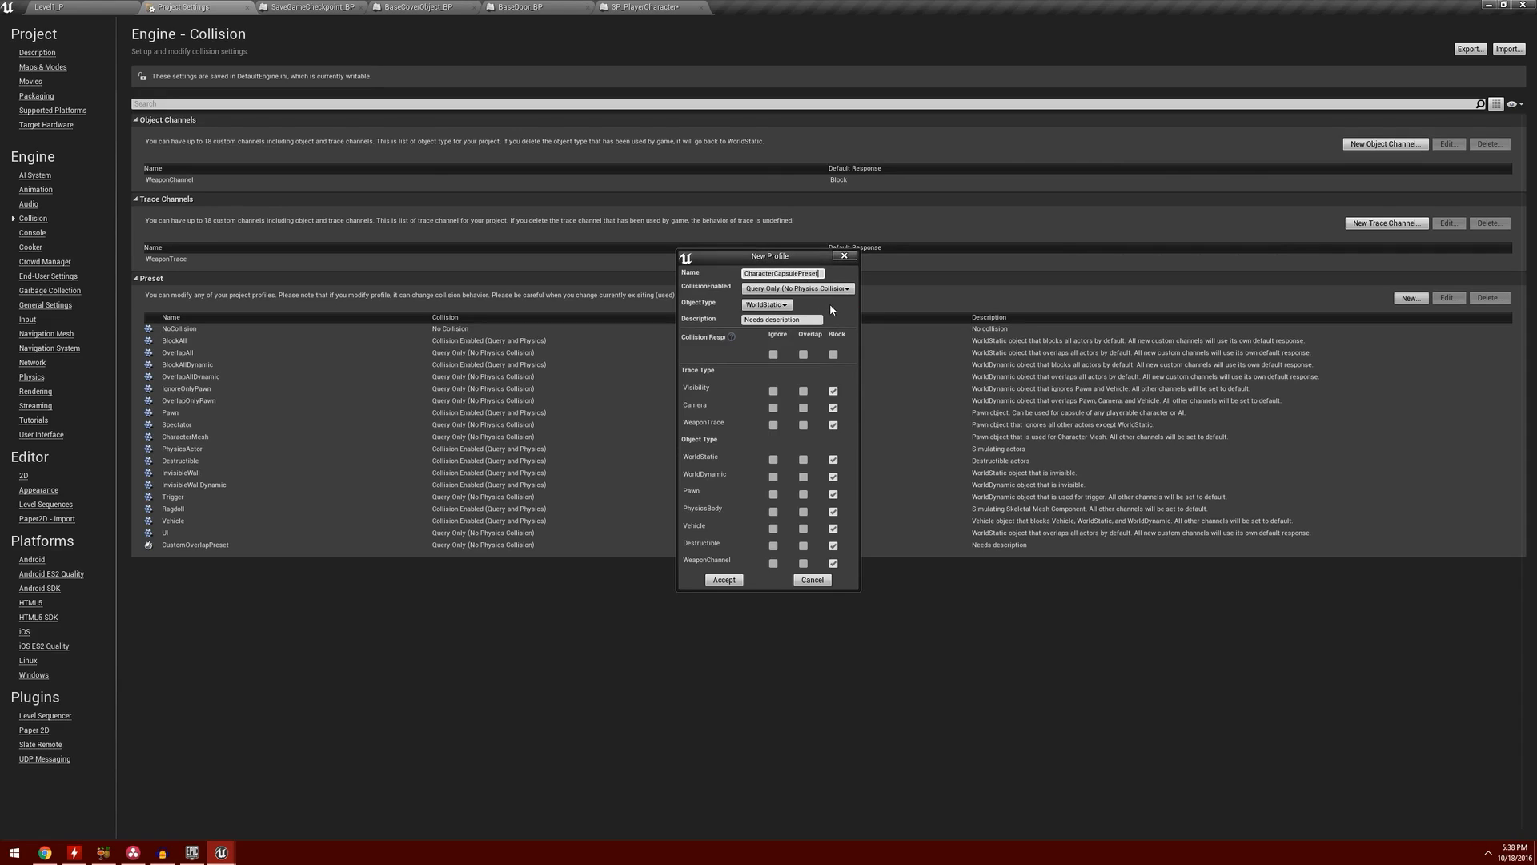
left_click(784, 305)
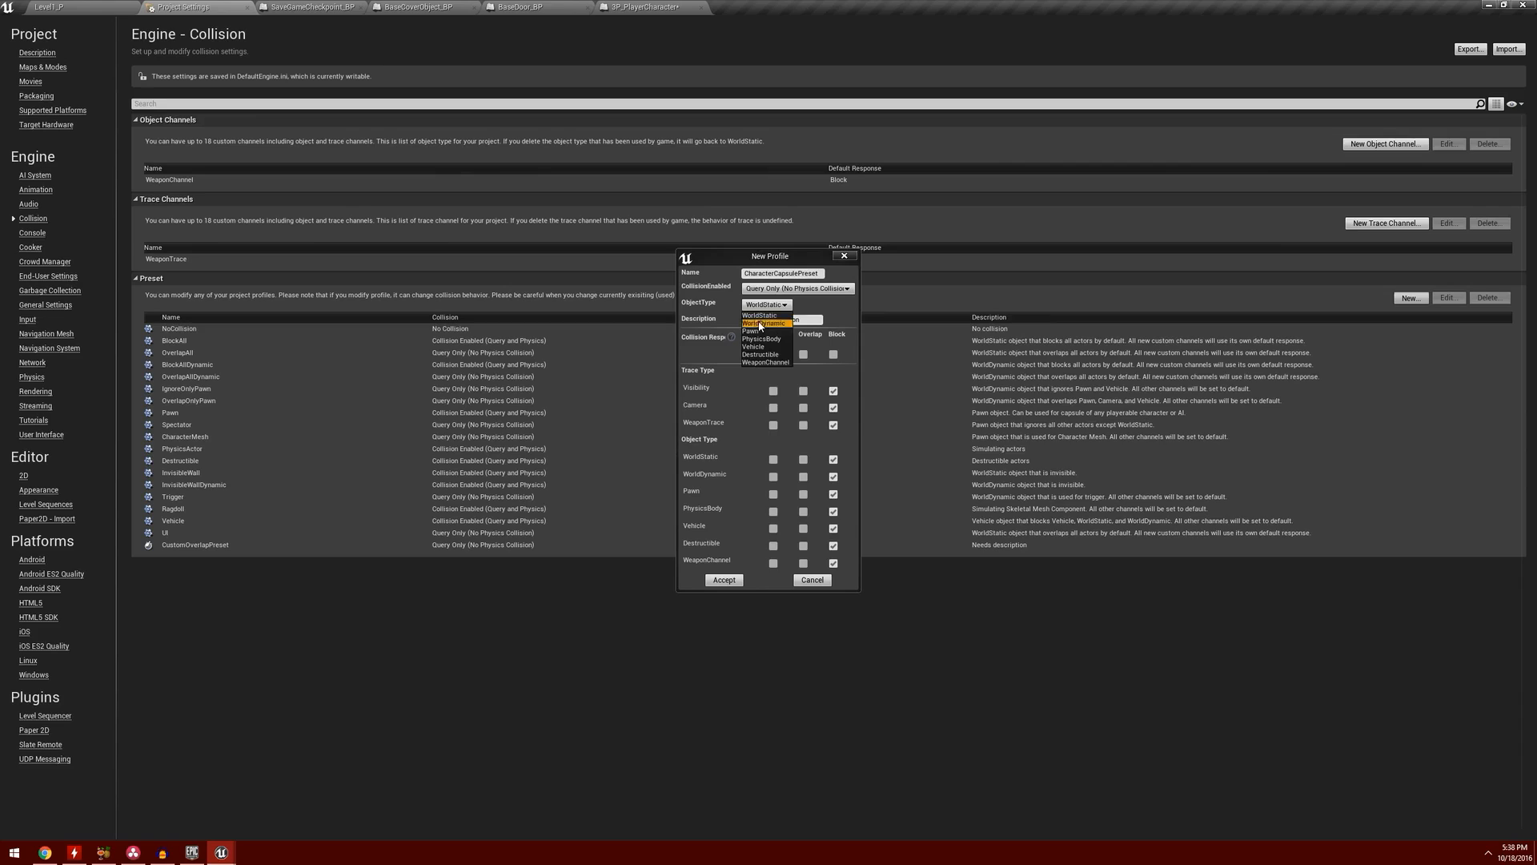
left_click(761, 323)
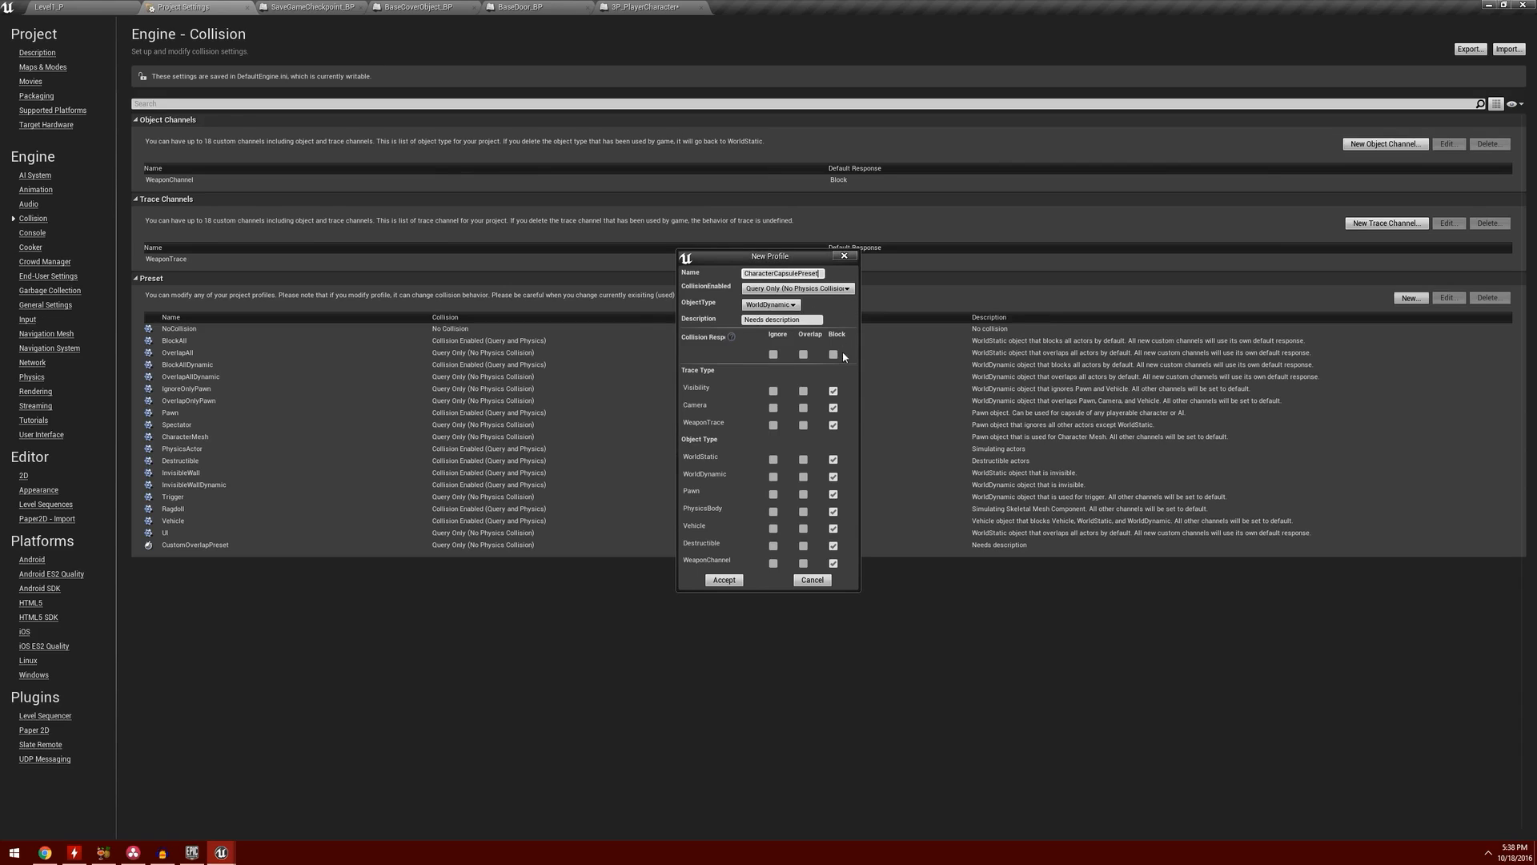
left_click(724, 580)
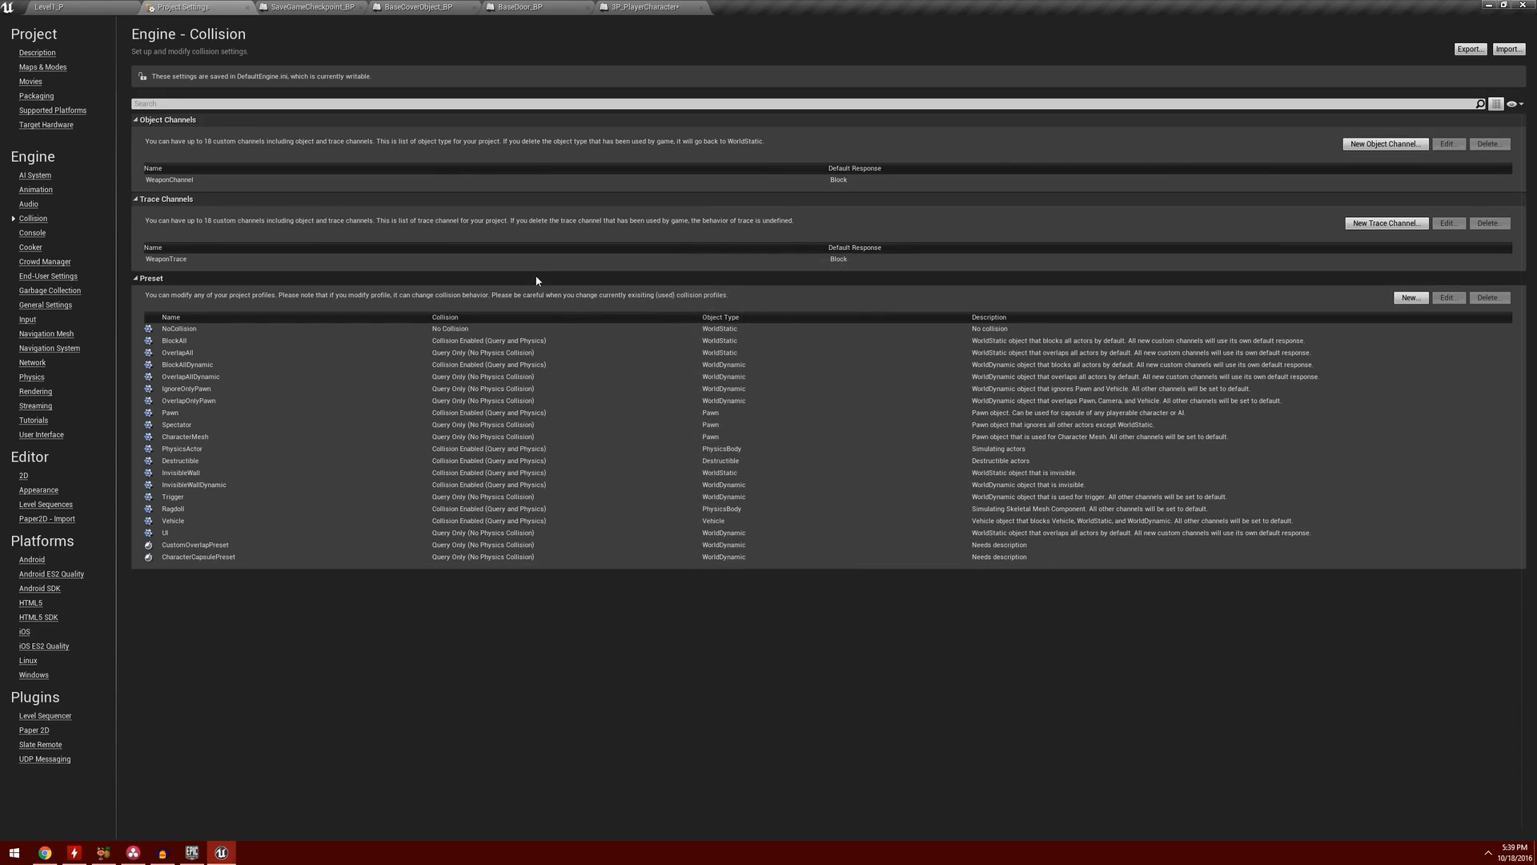
- Reset the collision preset of the player character's capsule component to its default
left_click(644, 7)
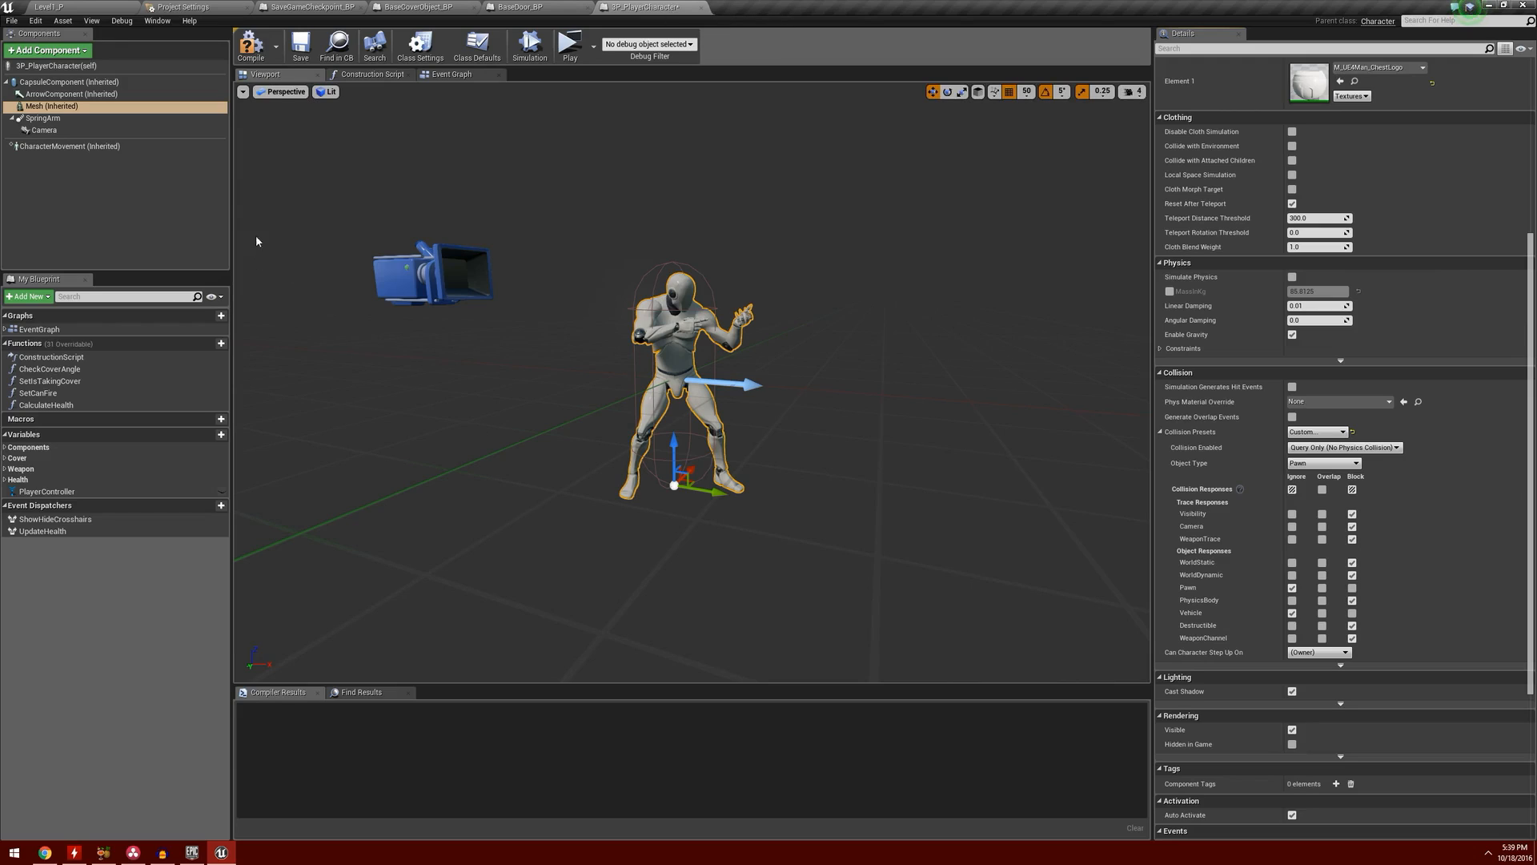
left_click(139, 83)
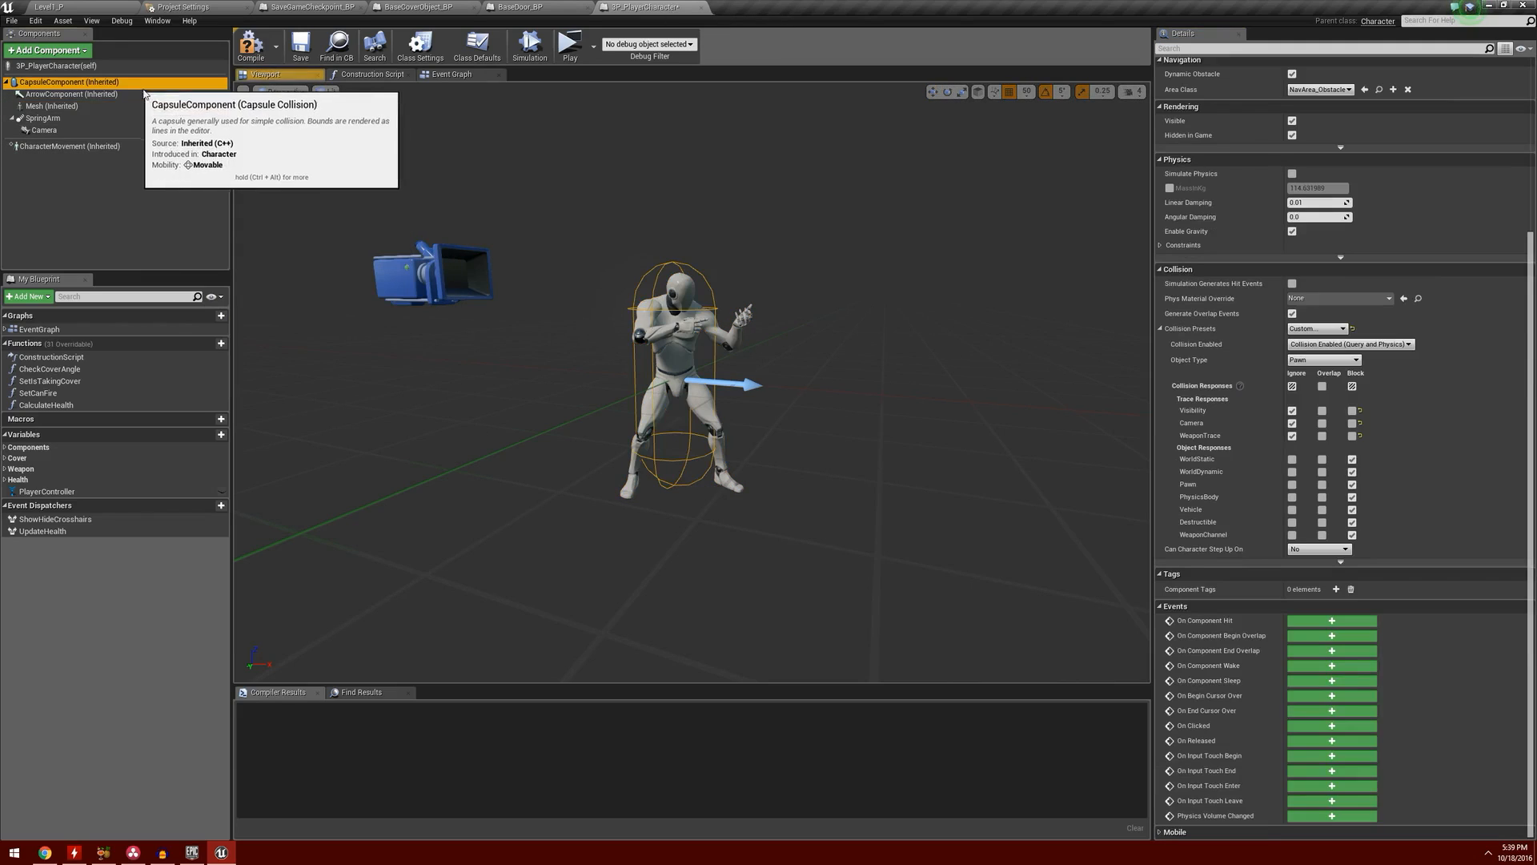
left_click(1352, 329)
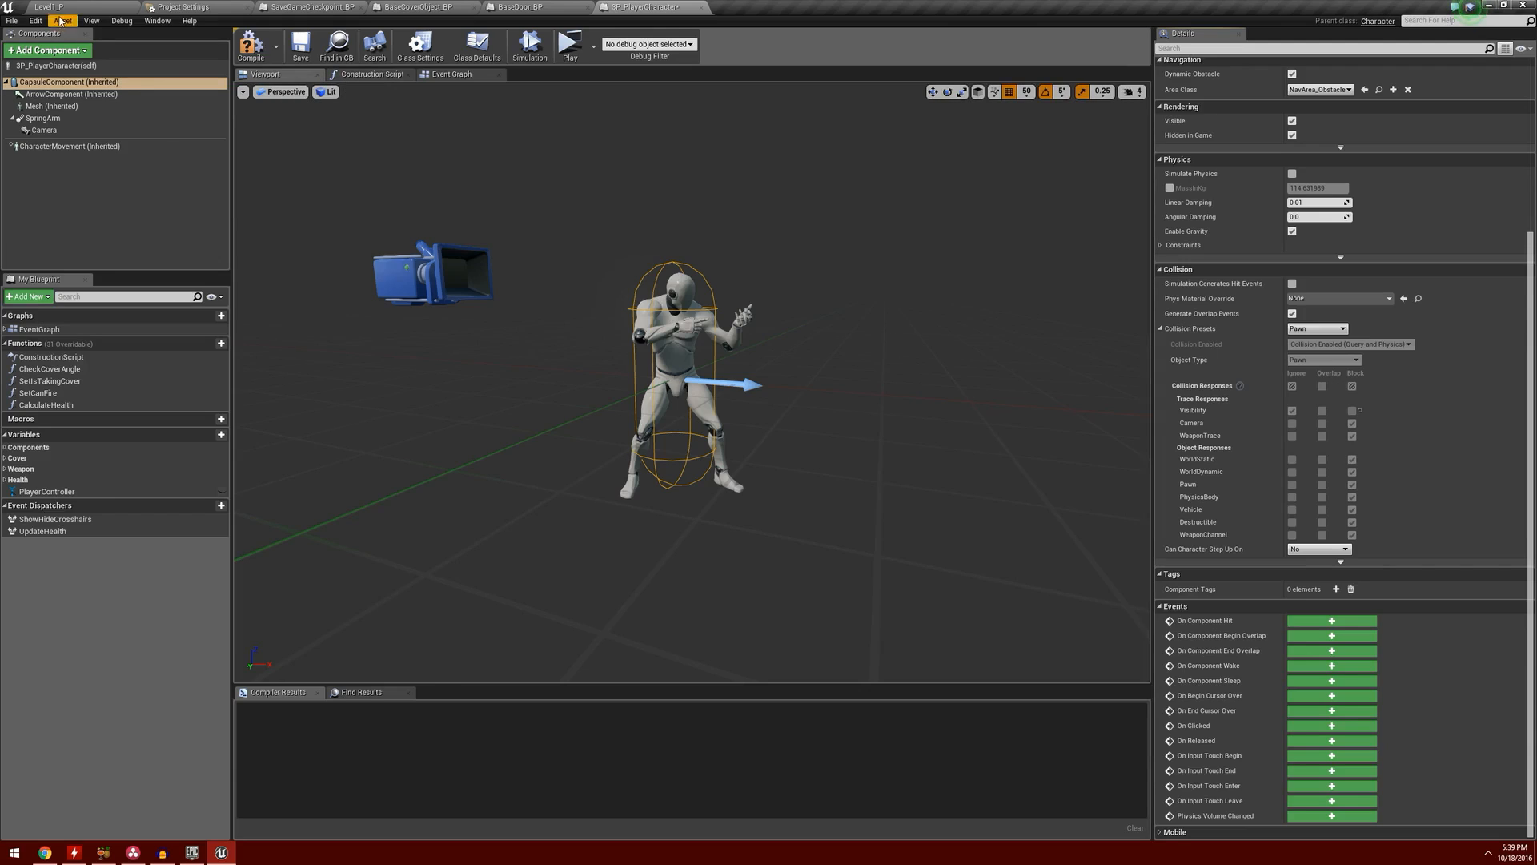
- Edit CharacterCapsulePreset to use object type Pawn and the description "Overlap for character Capsule"
left_click(210, 8)
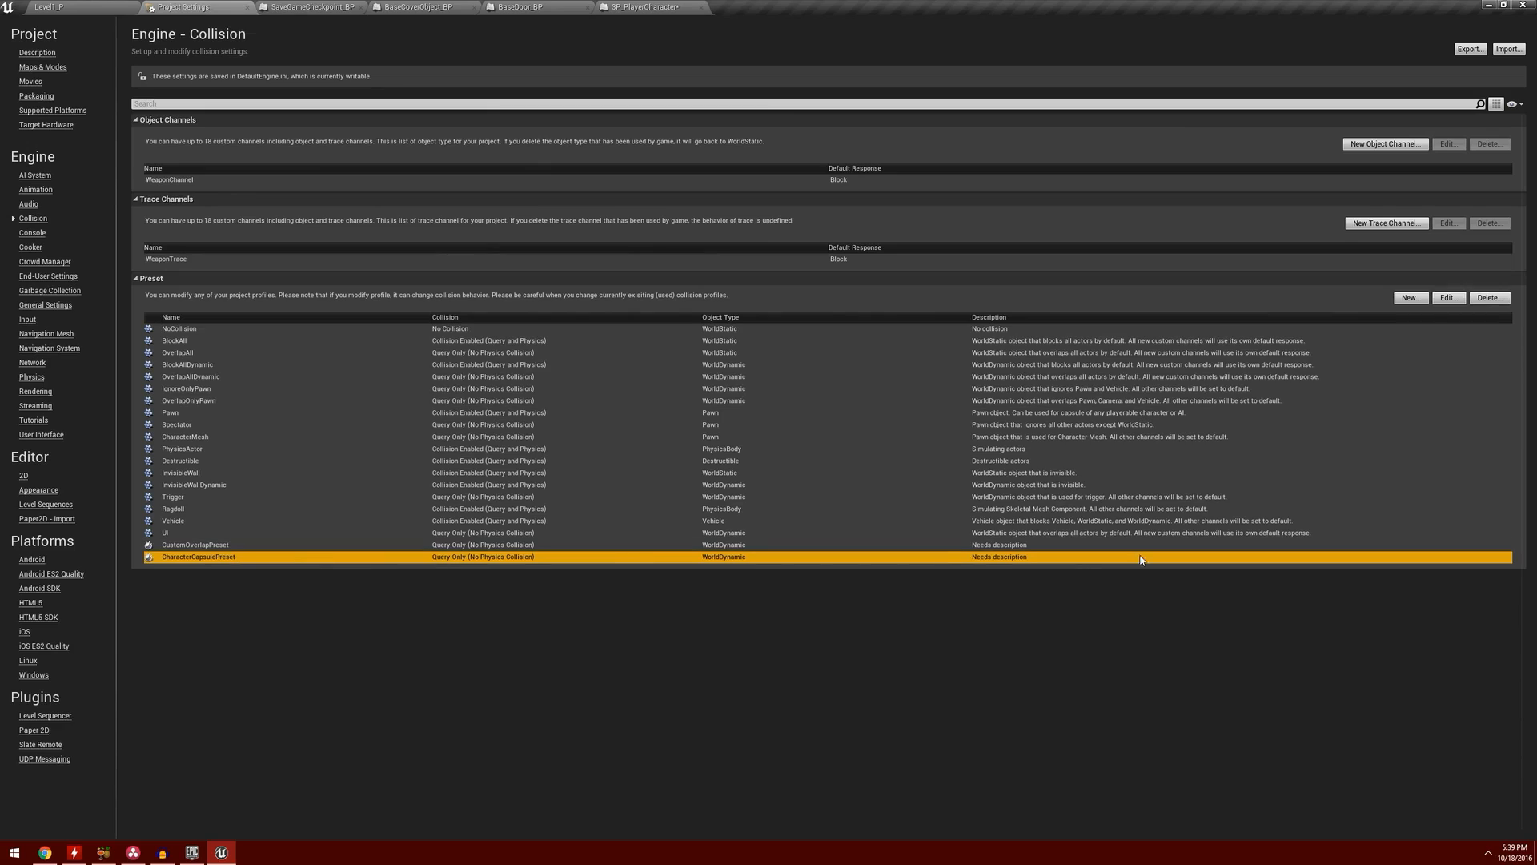
left_click(1448, 297)
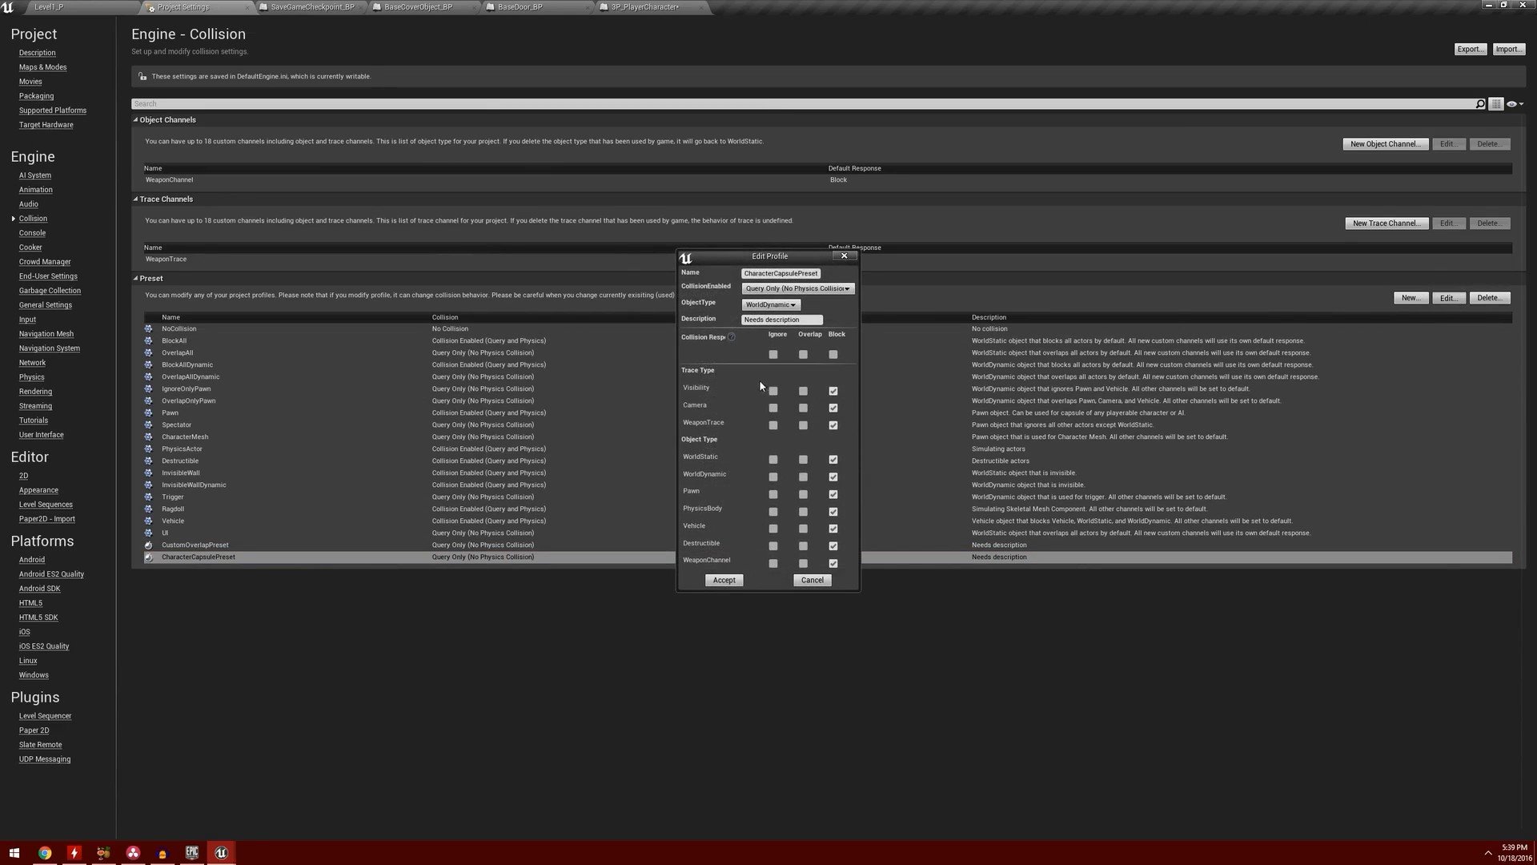
left_click(771, 306)
left_click(757, 331)
left_click_drag(791, 320, 728, 335)
type("O")
type("verlap for character Cap")
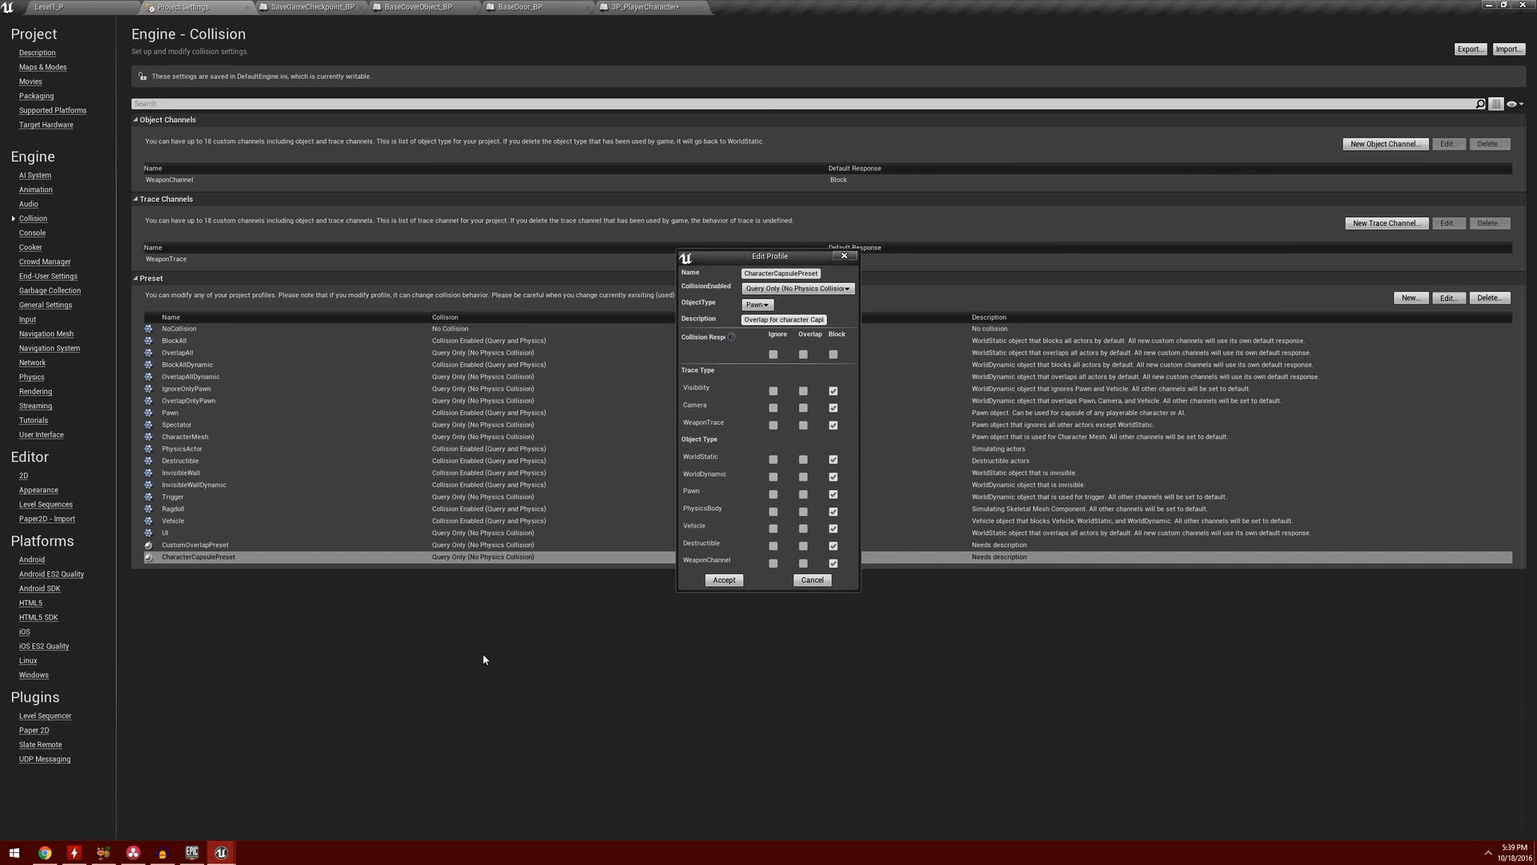
type("sule")
- Set CharacterCapsulePreset's Visibility, Camera, WeaponTrace and WeaponChannel responses to Ignore and accept the profile
left_click(774, 391)
left_click(773, 407)
left_click(774, 425)
left_click(774, 564)
left_click(724, 580)
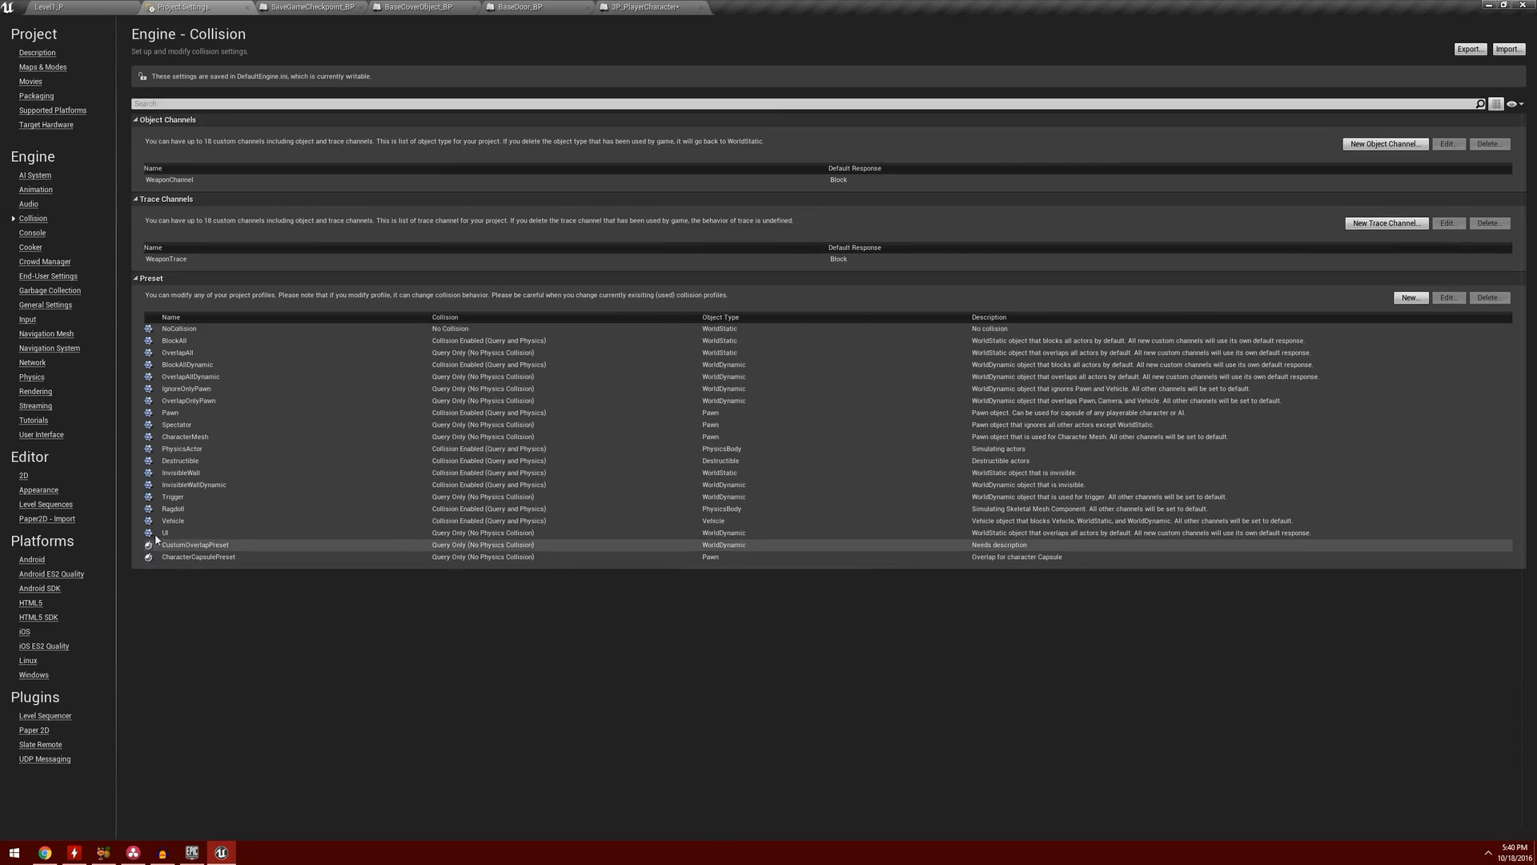
- Assign CharacterCapsulePreset as the collision preset of the capsule component in the 3P_PlayerCharacter blueprint
left_click(247, 438)
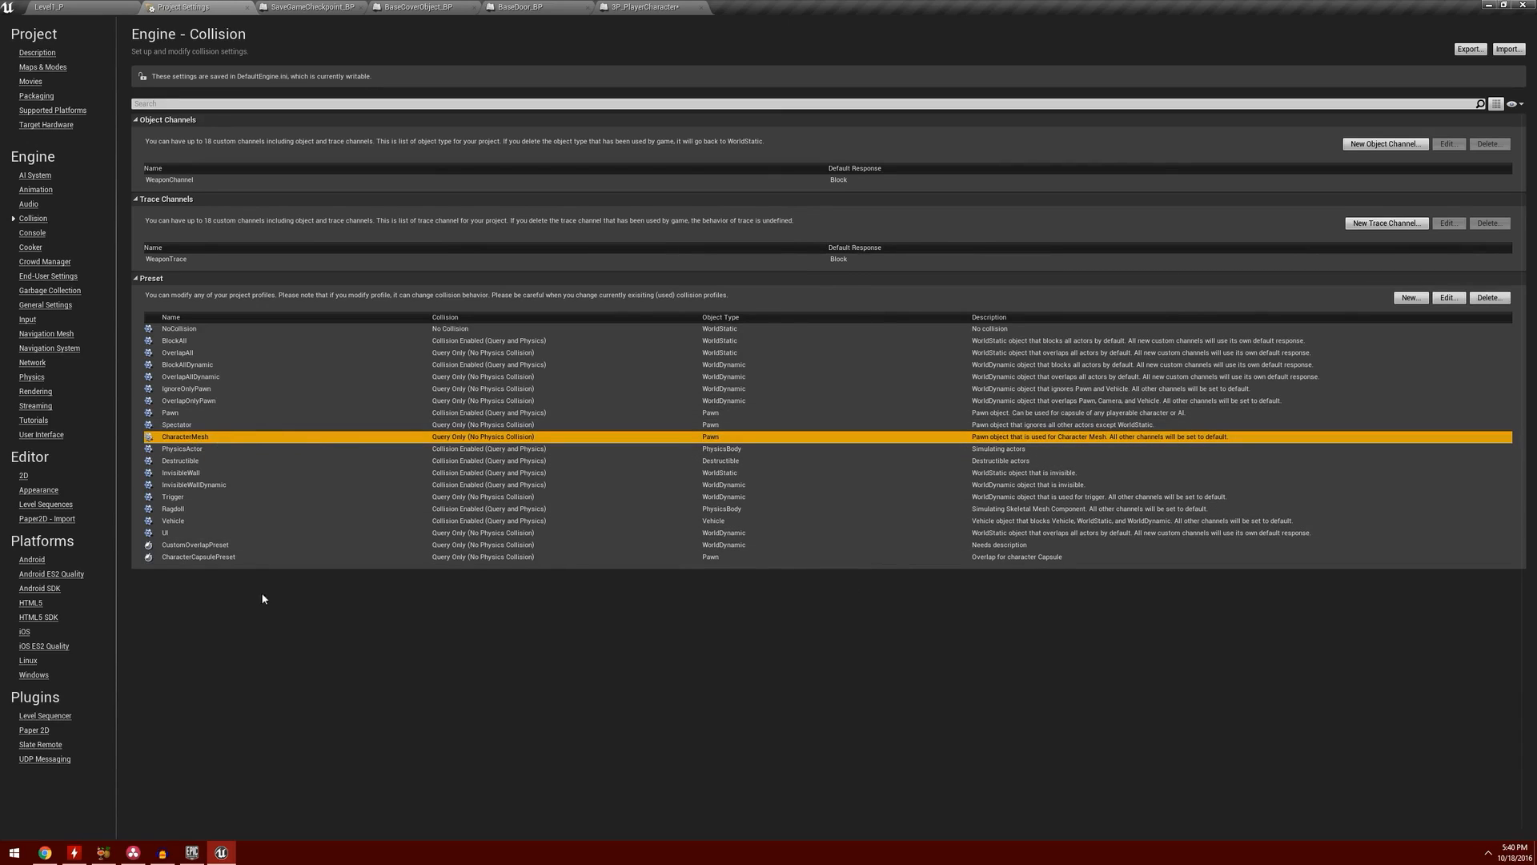
left_click(286, 559)
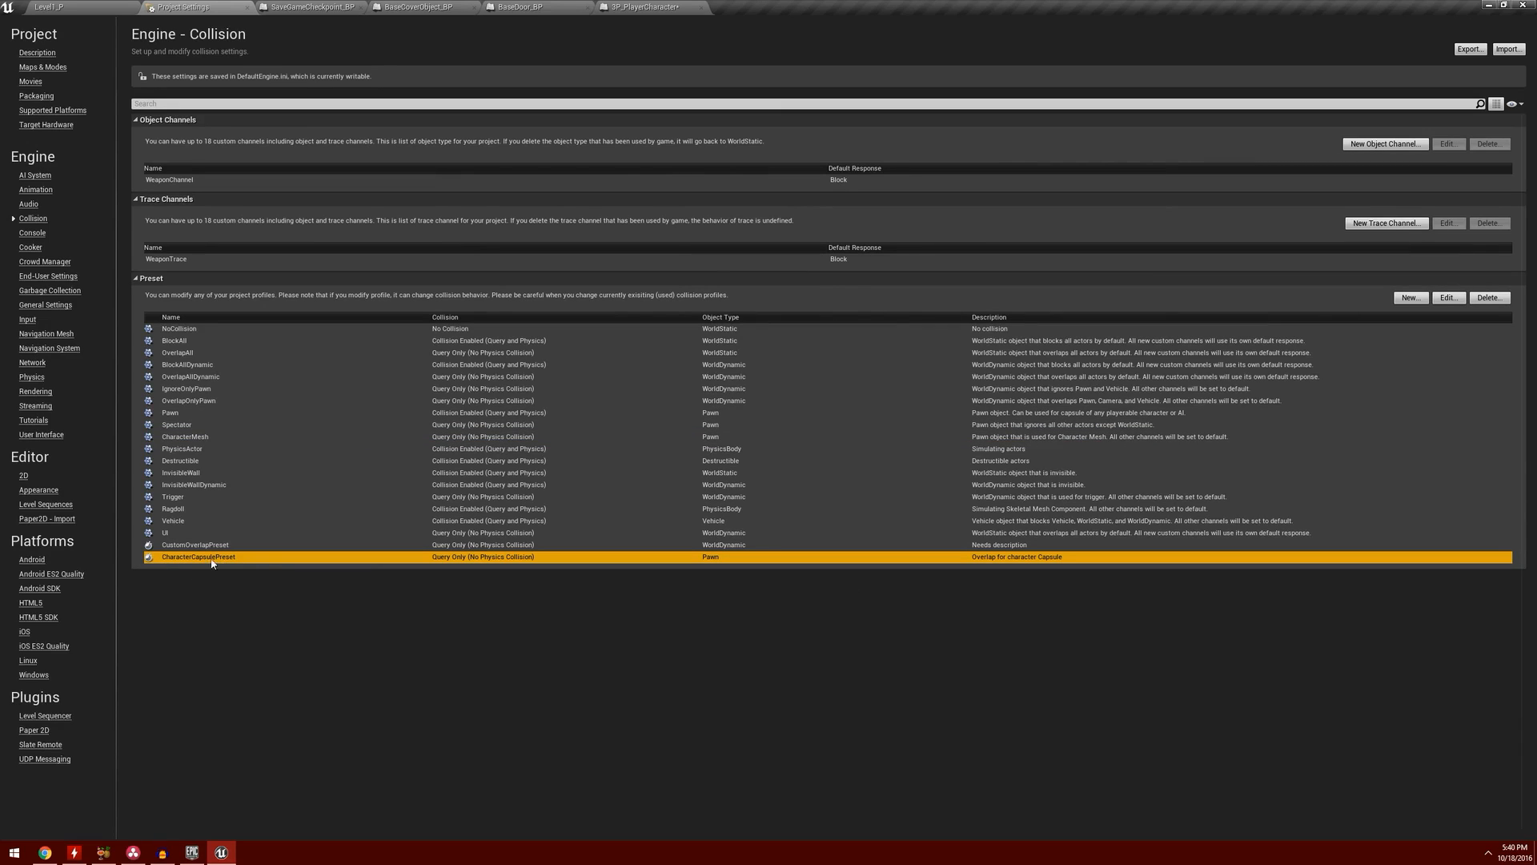
left_click(645, 7)
left_click(68, 81)
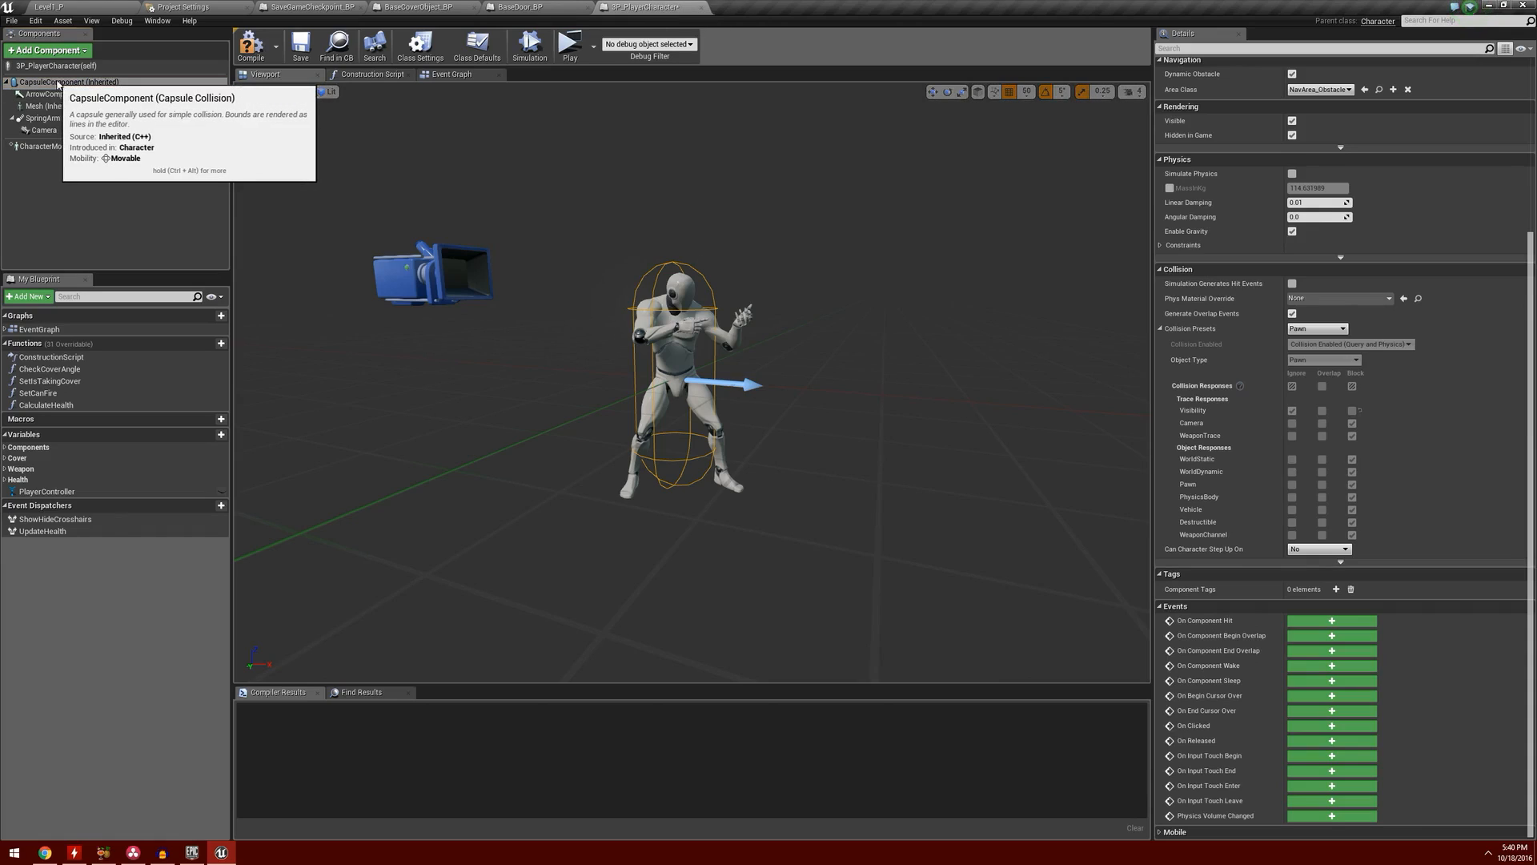
left_click(1345, 331)
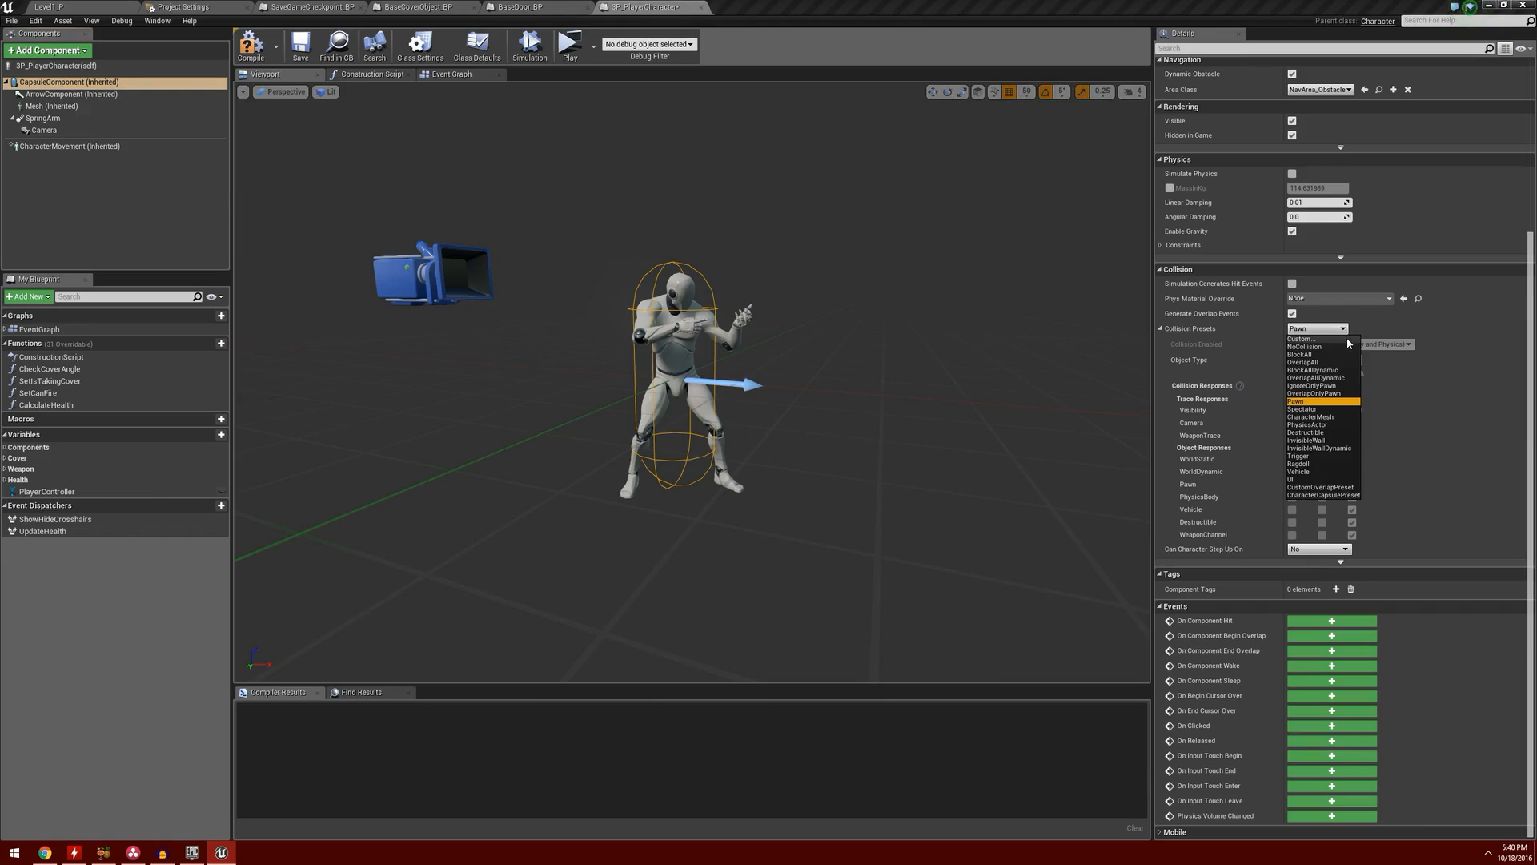
left_click(1321, 494)
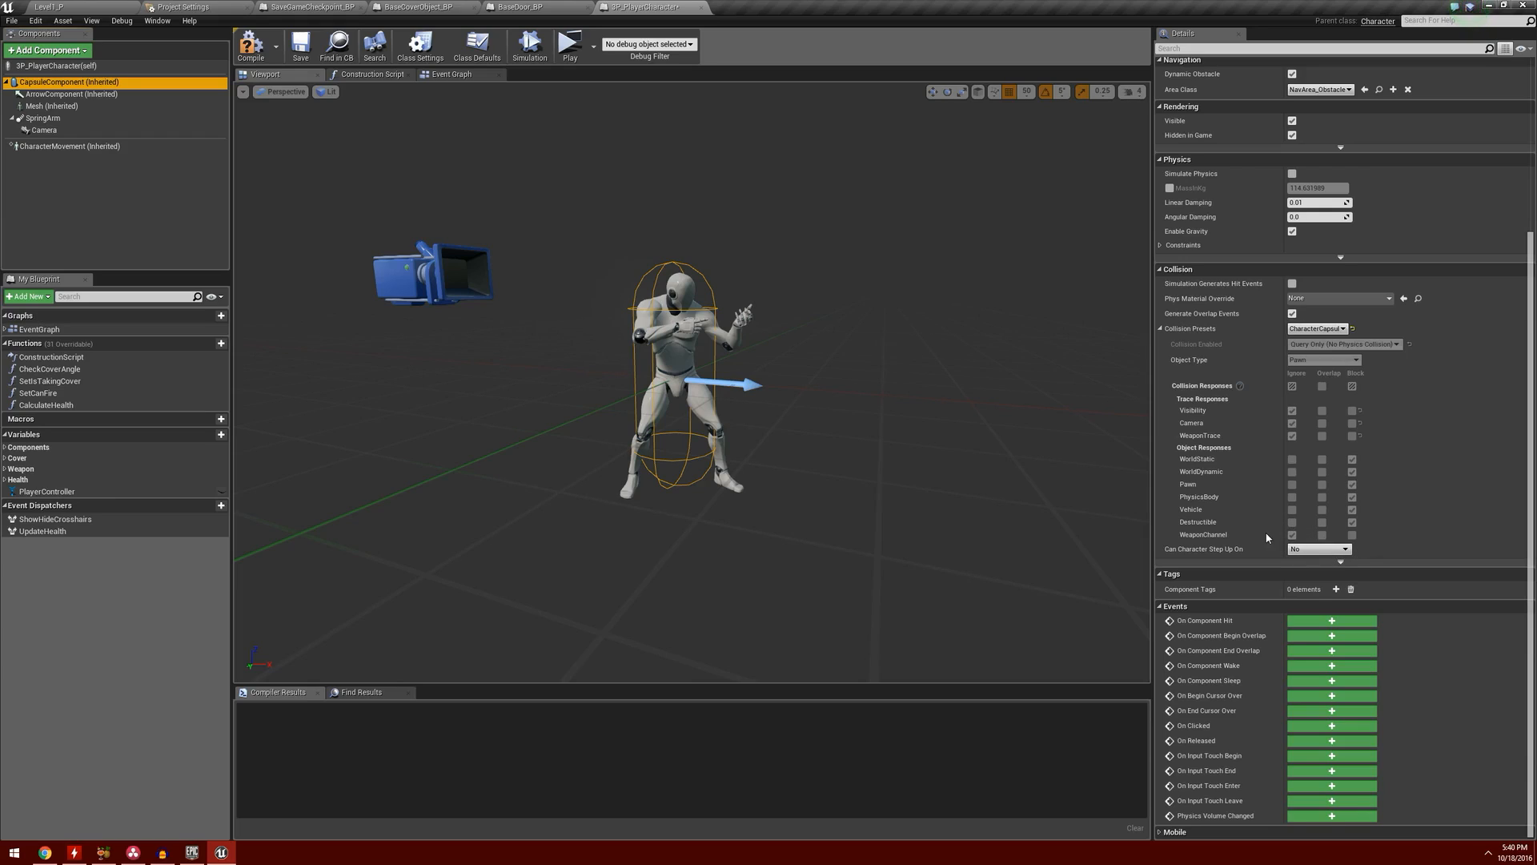
- Set the player character mesh's collision preset to CharacterMesh, and compile and save the blueprint
left_click(80, 106)
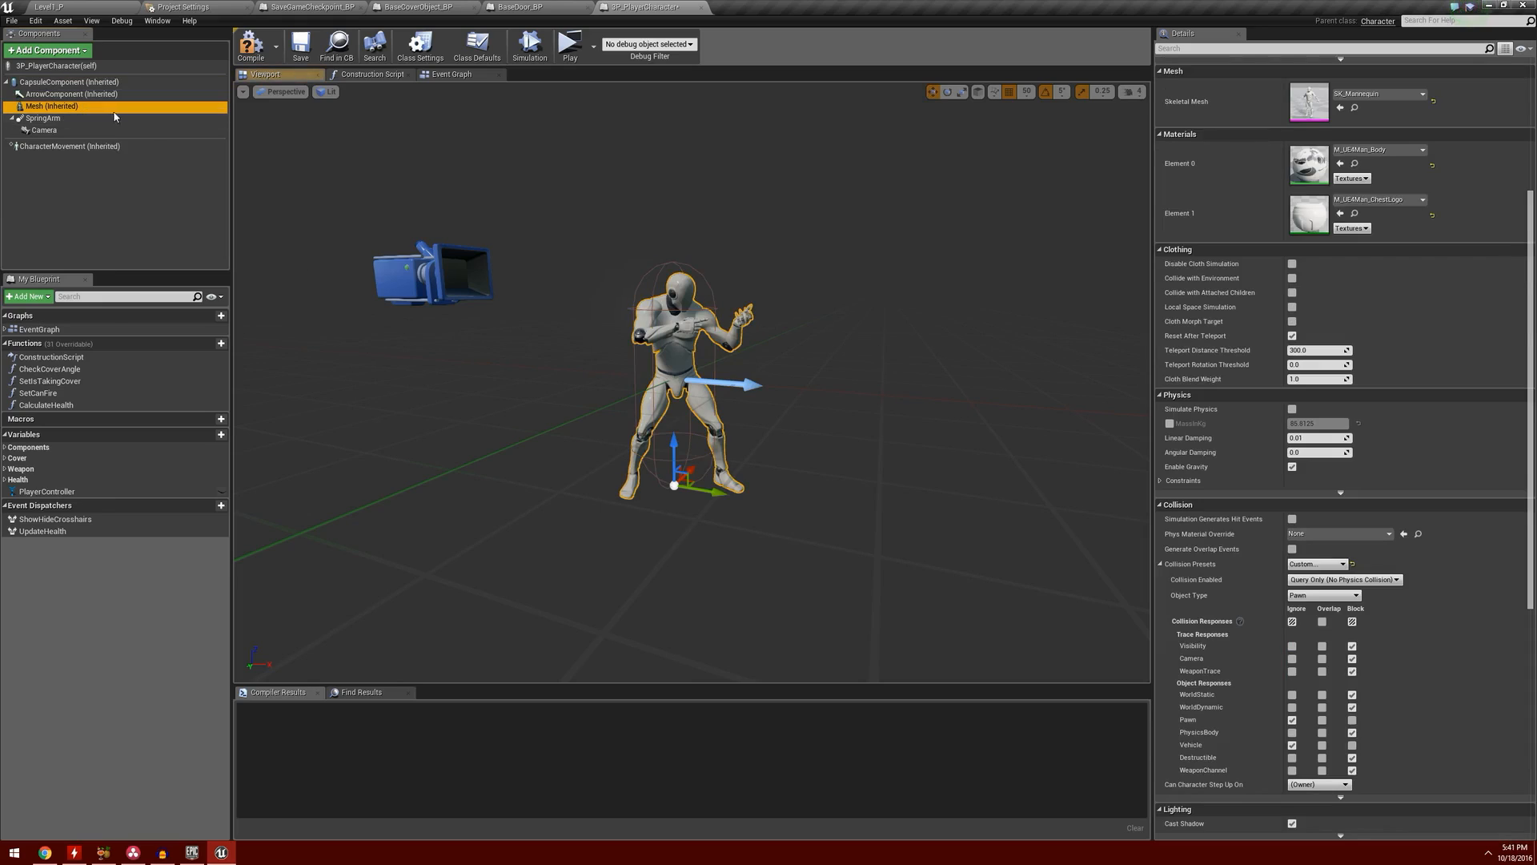
left_click(1319, 564)
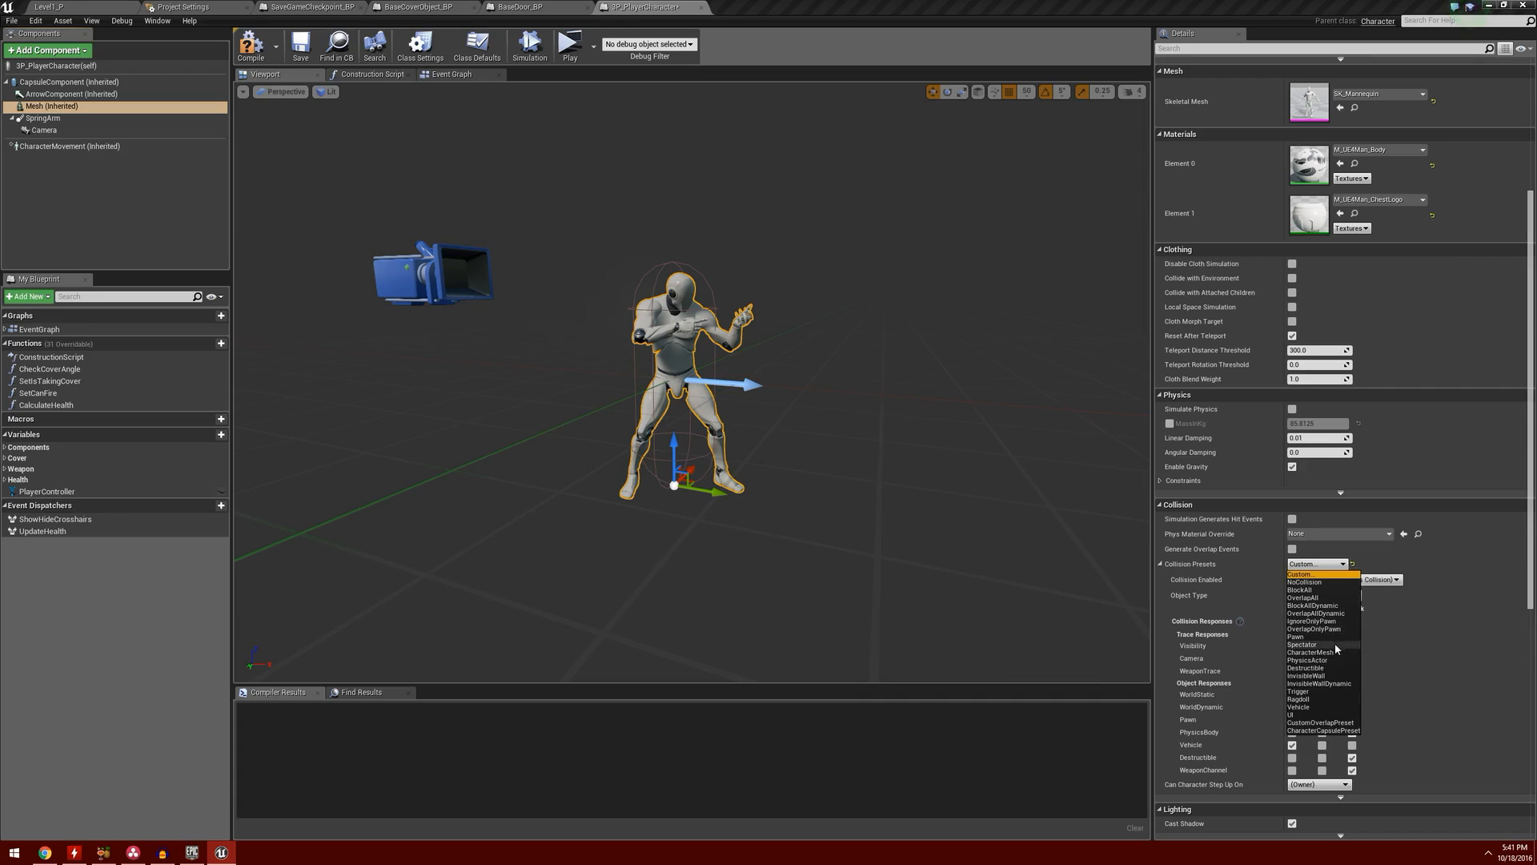
left_click(1313, 652)
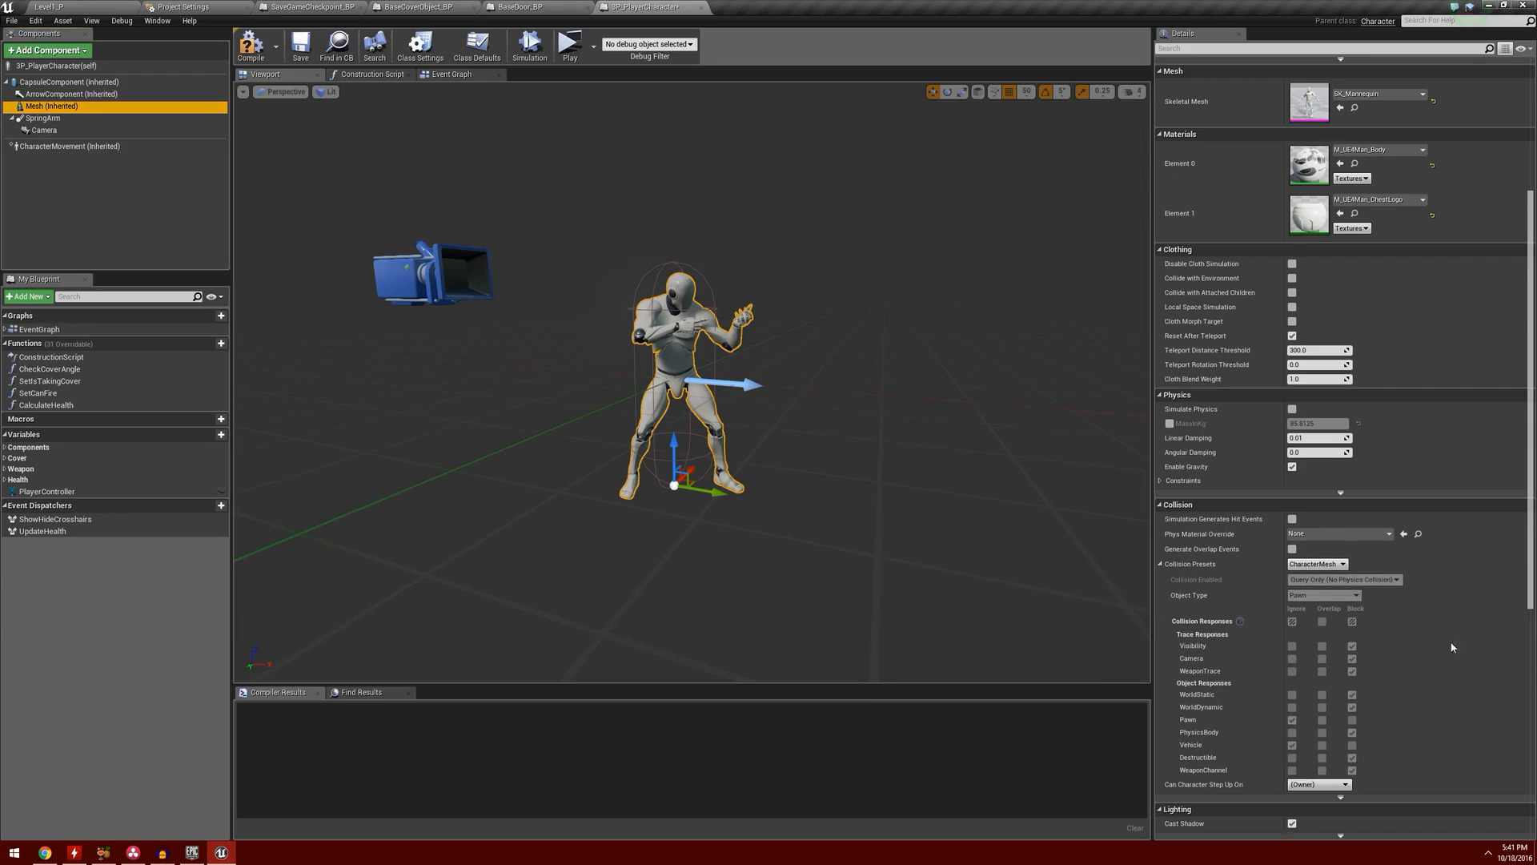
scroll(1397, 588, "down", 3)
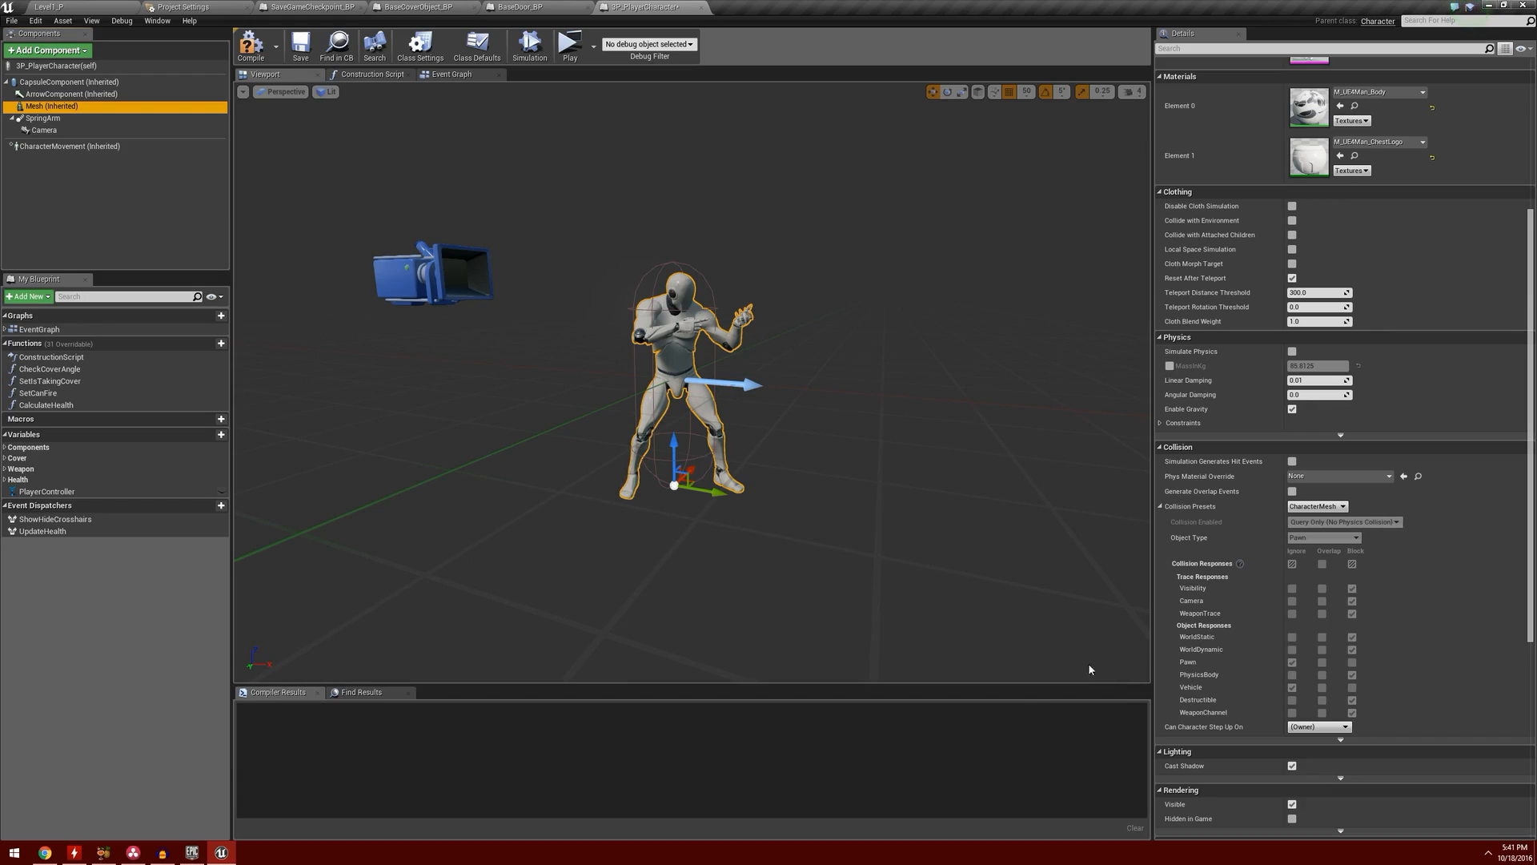
left_click(249, 53)
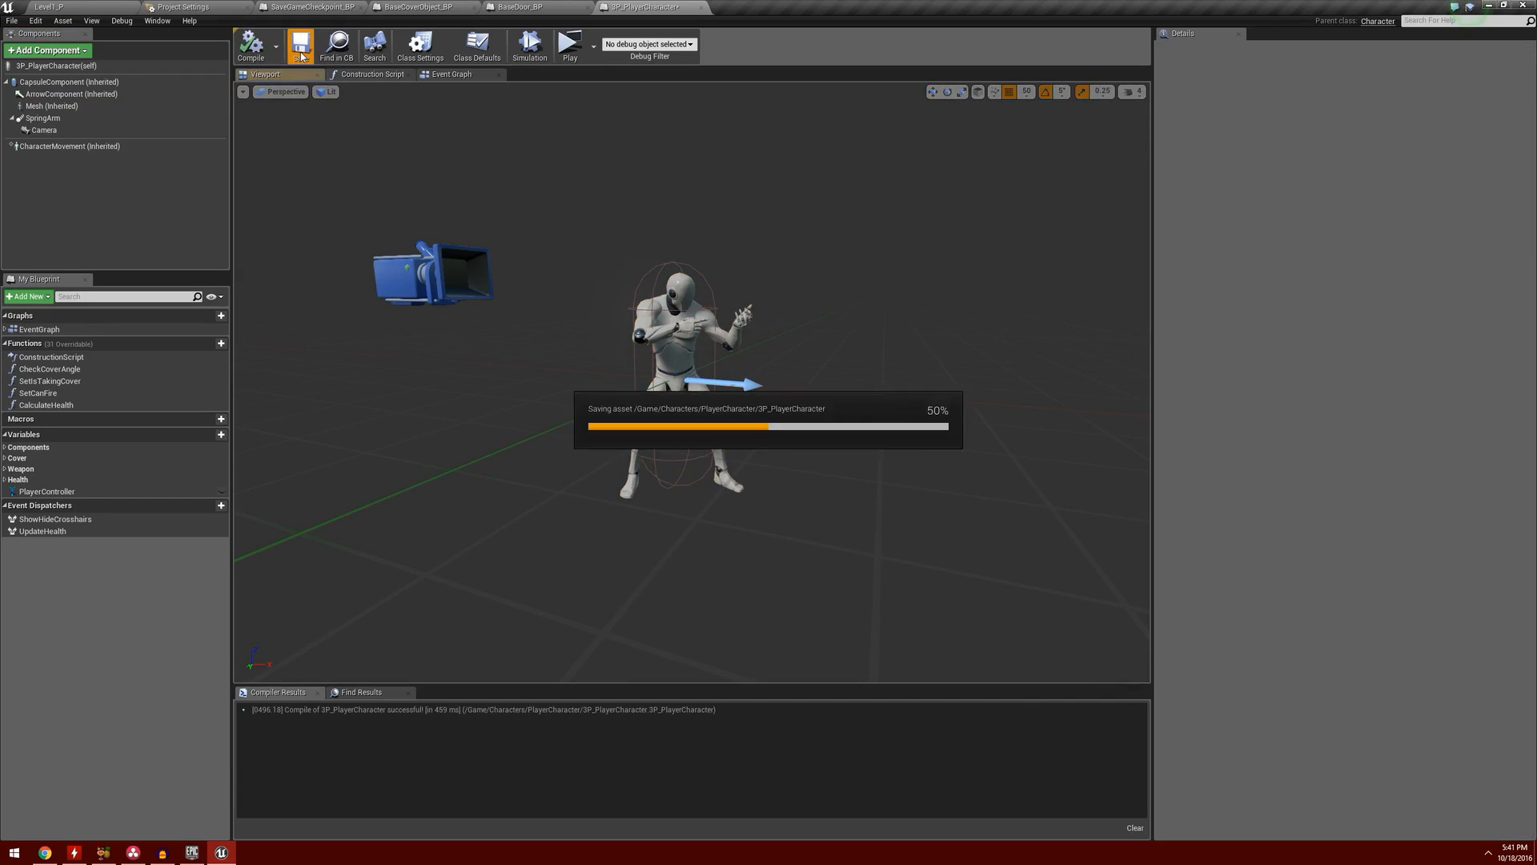
- Open BaseEnemyCharacter_BP from the EnemyCharacters folder and set its capsule component's collision preset to CharacterCapsulePreset
left_click(107, 10)
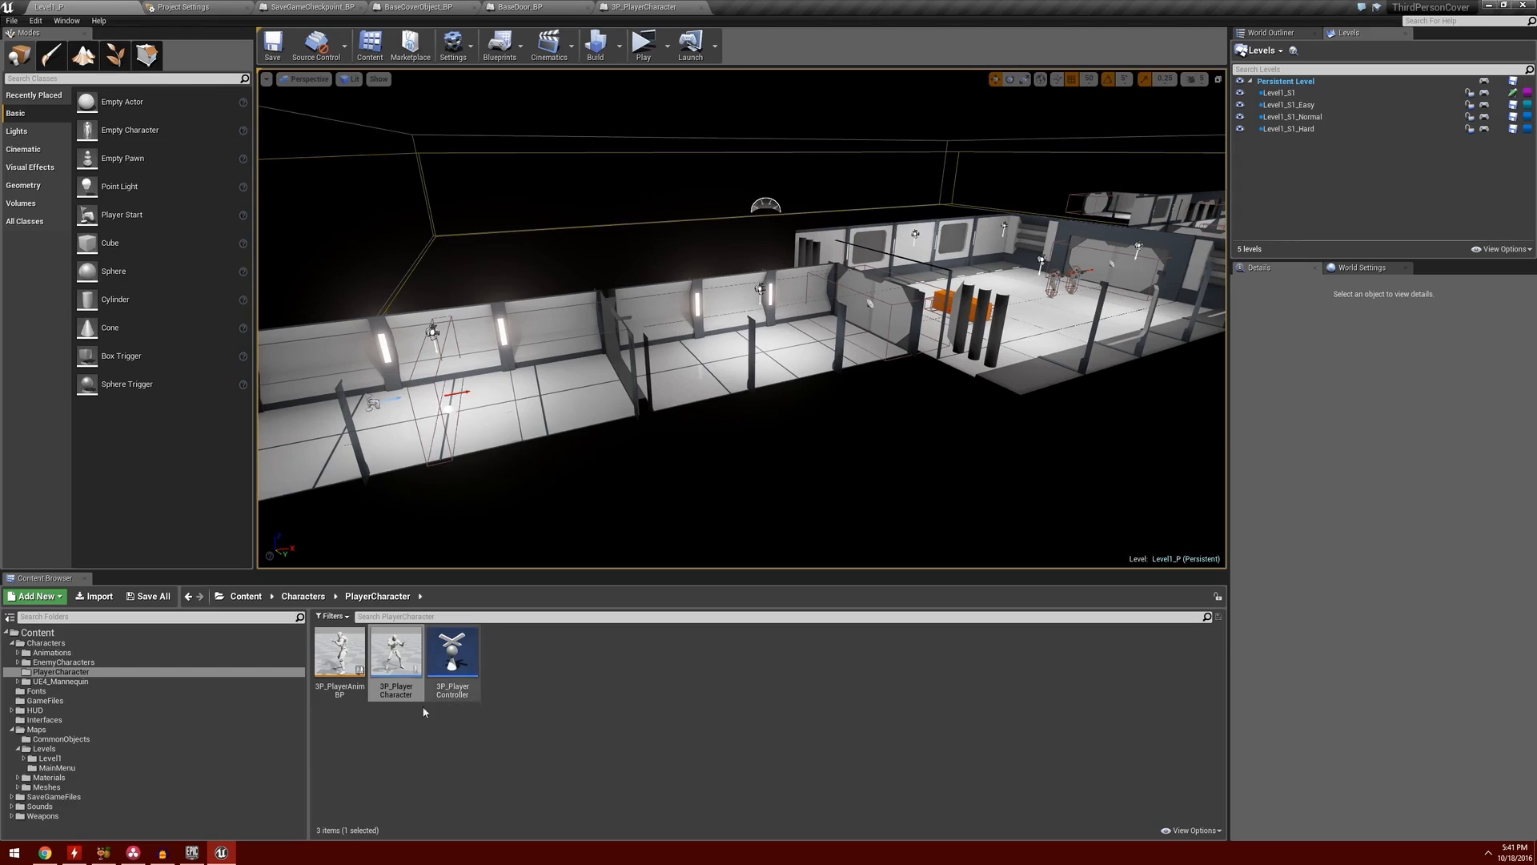
left_click(82, 664)
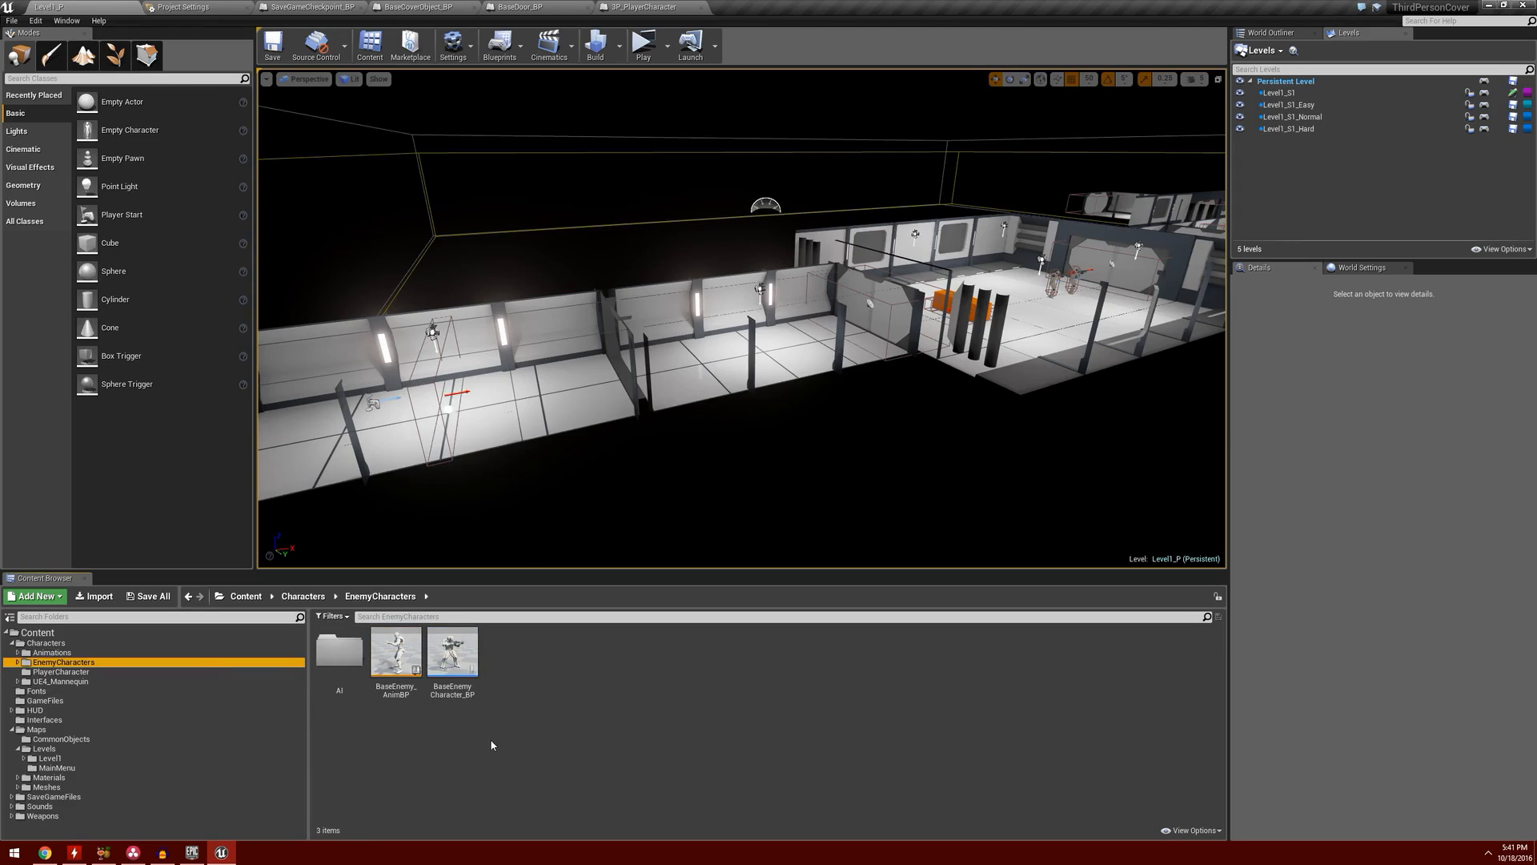
double_click(453, 652)
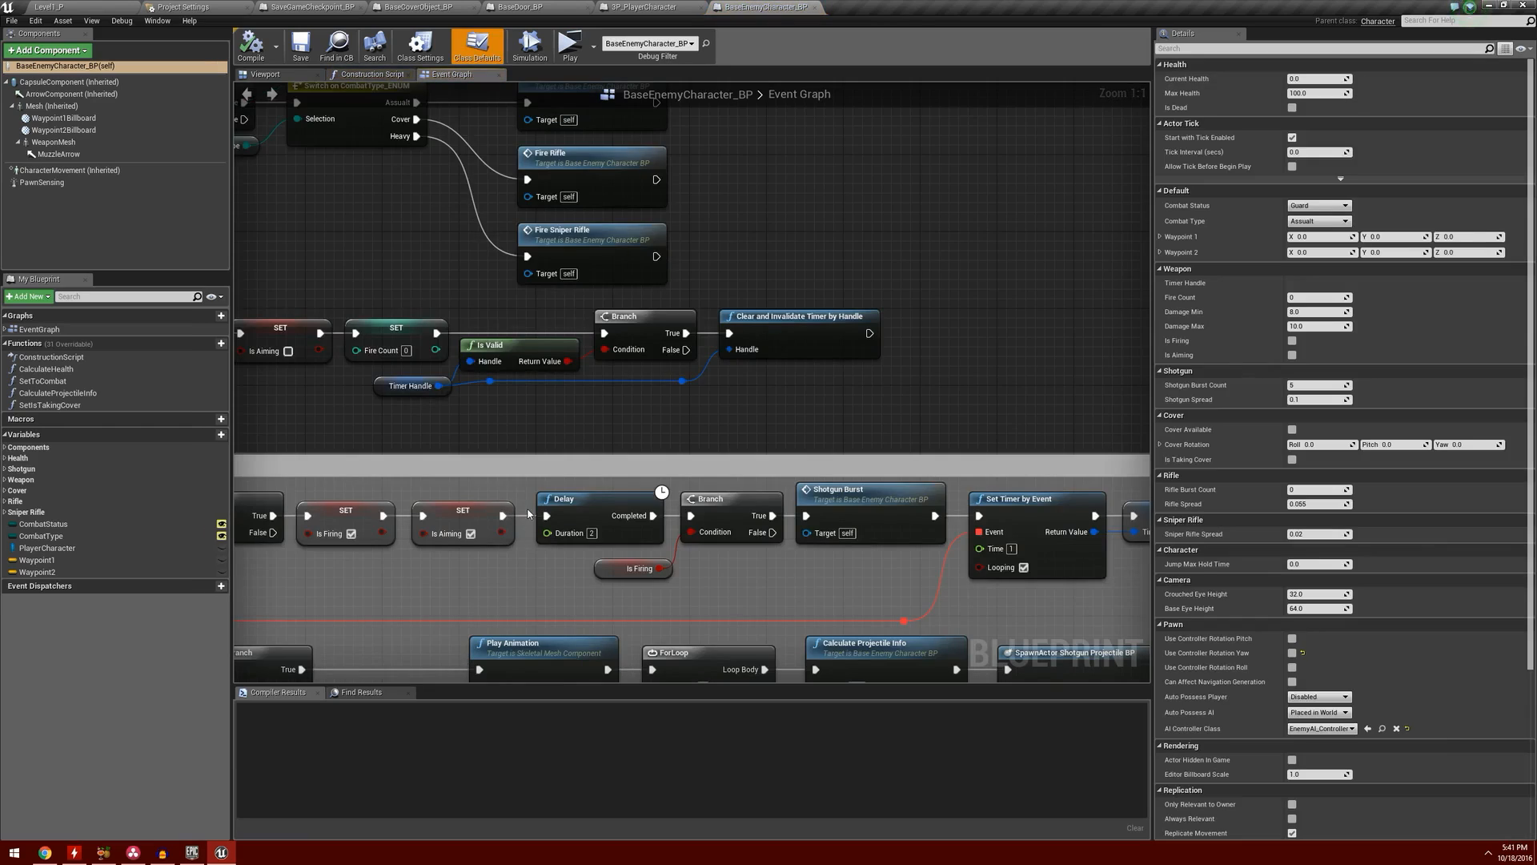
left_click(68, 81)
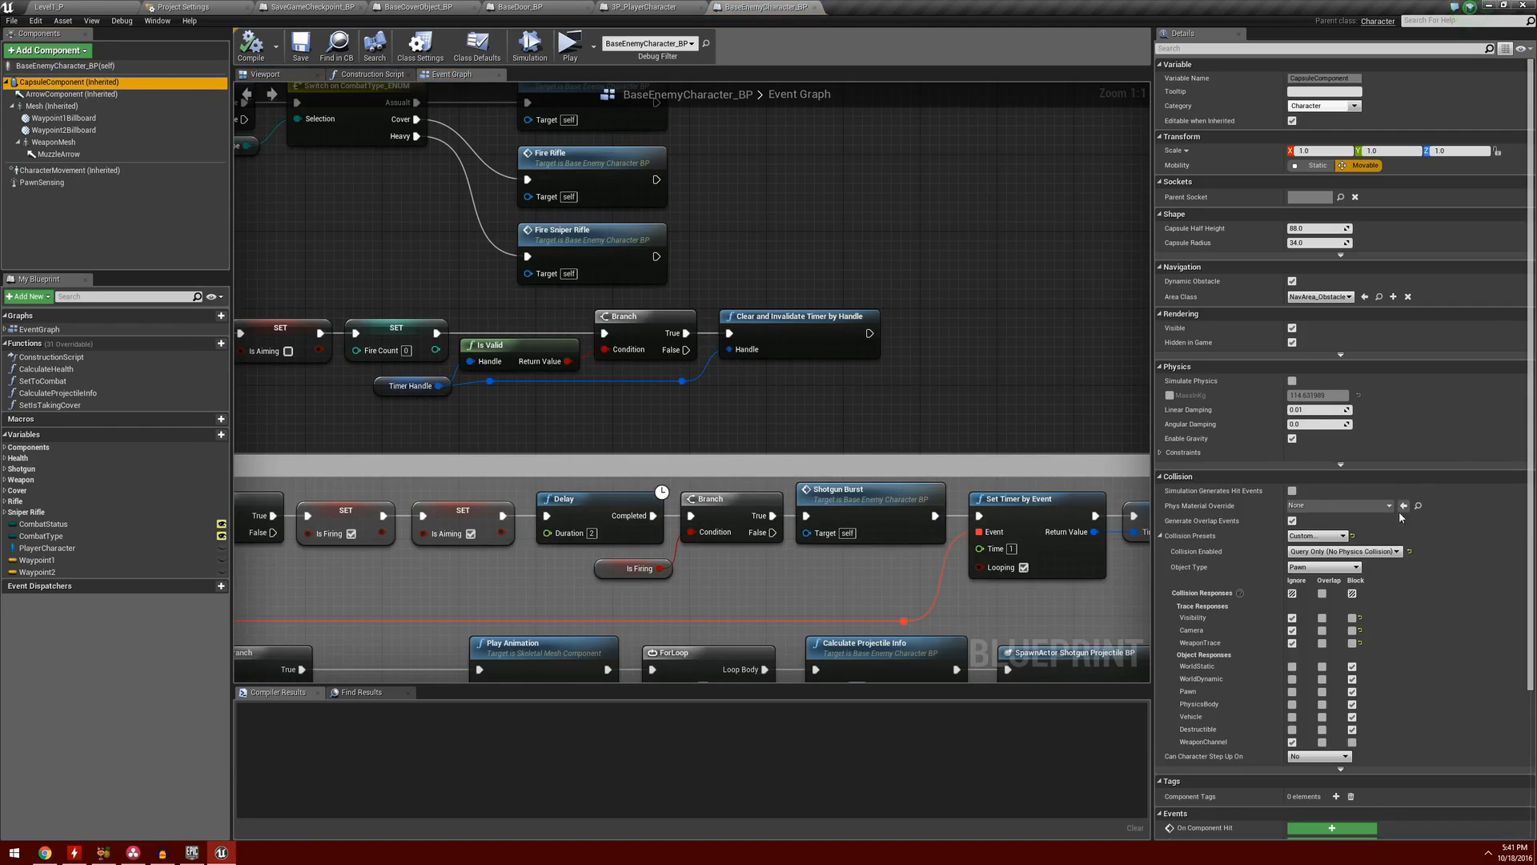
left_click(1317, 535)
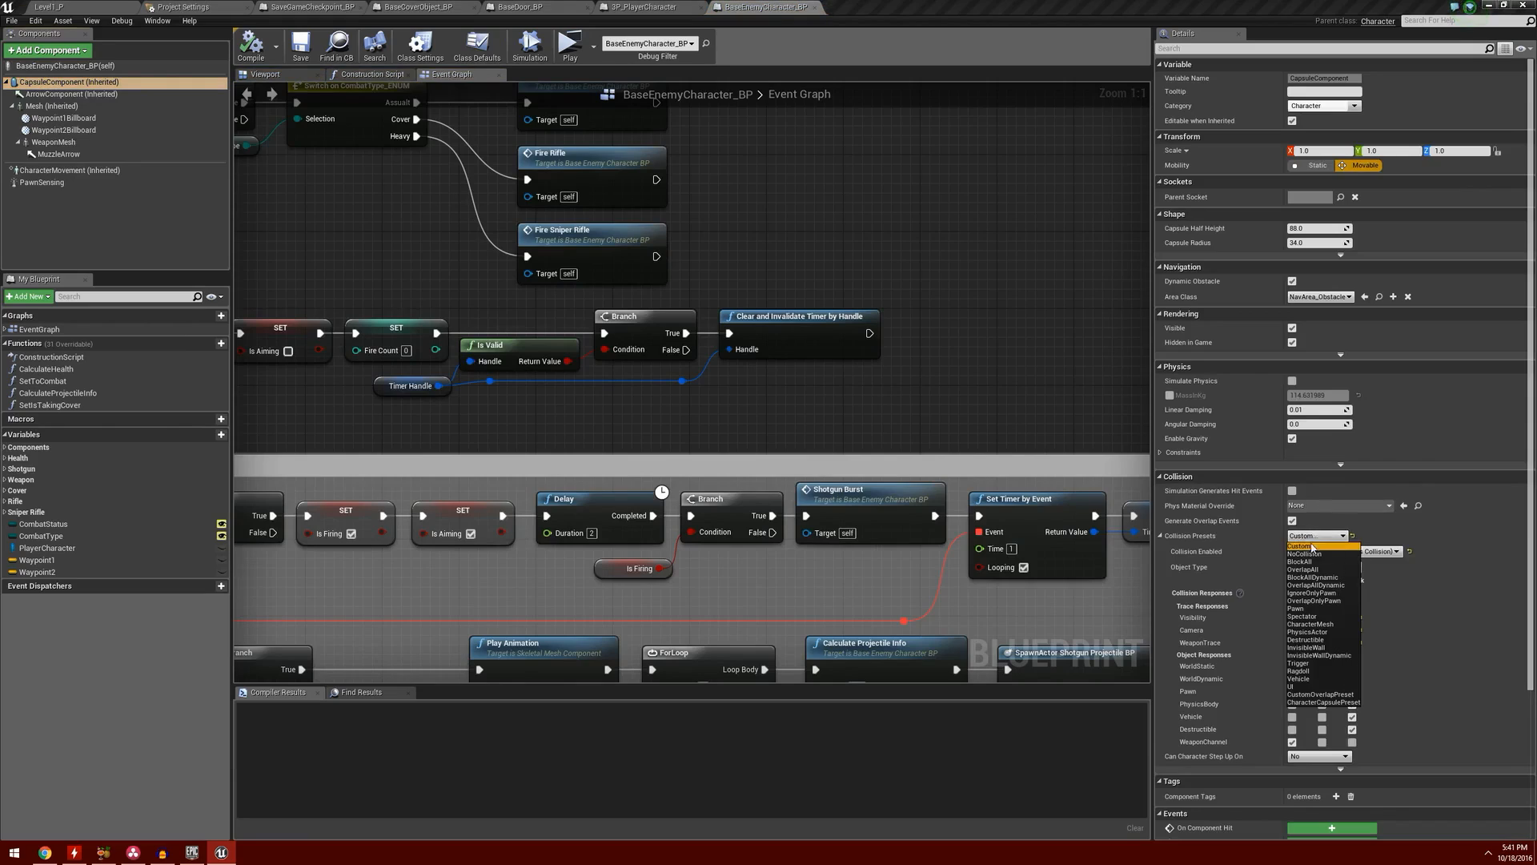
left_click(1321, 702)
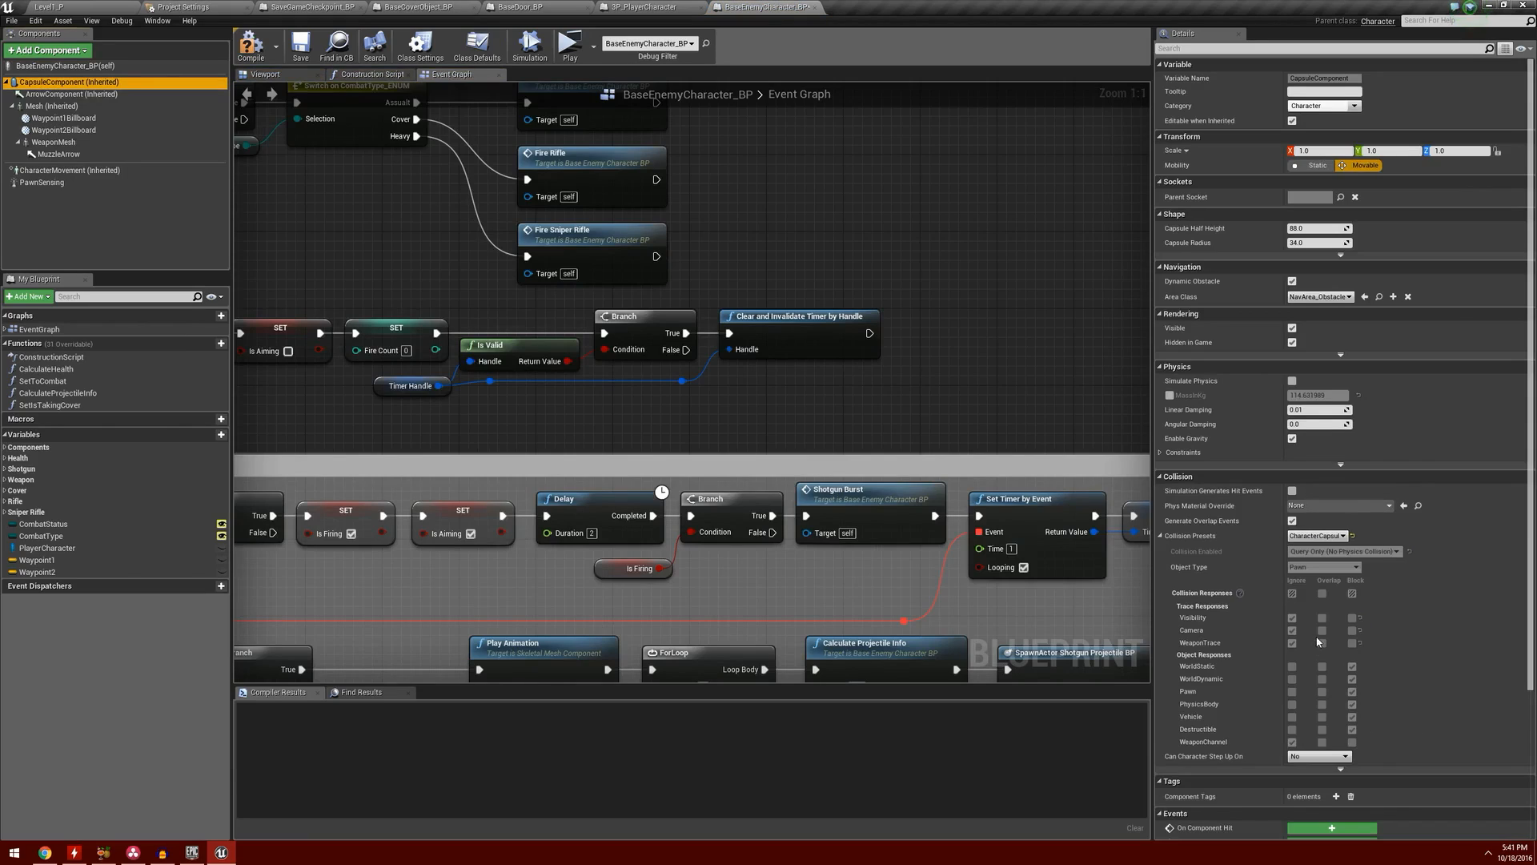
- Set the enemy character mesh's collision preset to CharacterMesh, and compile and save the blueprint
left_click(78, 109)
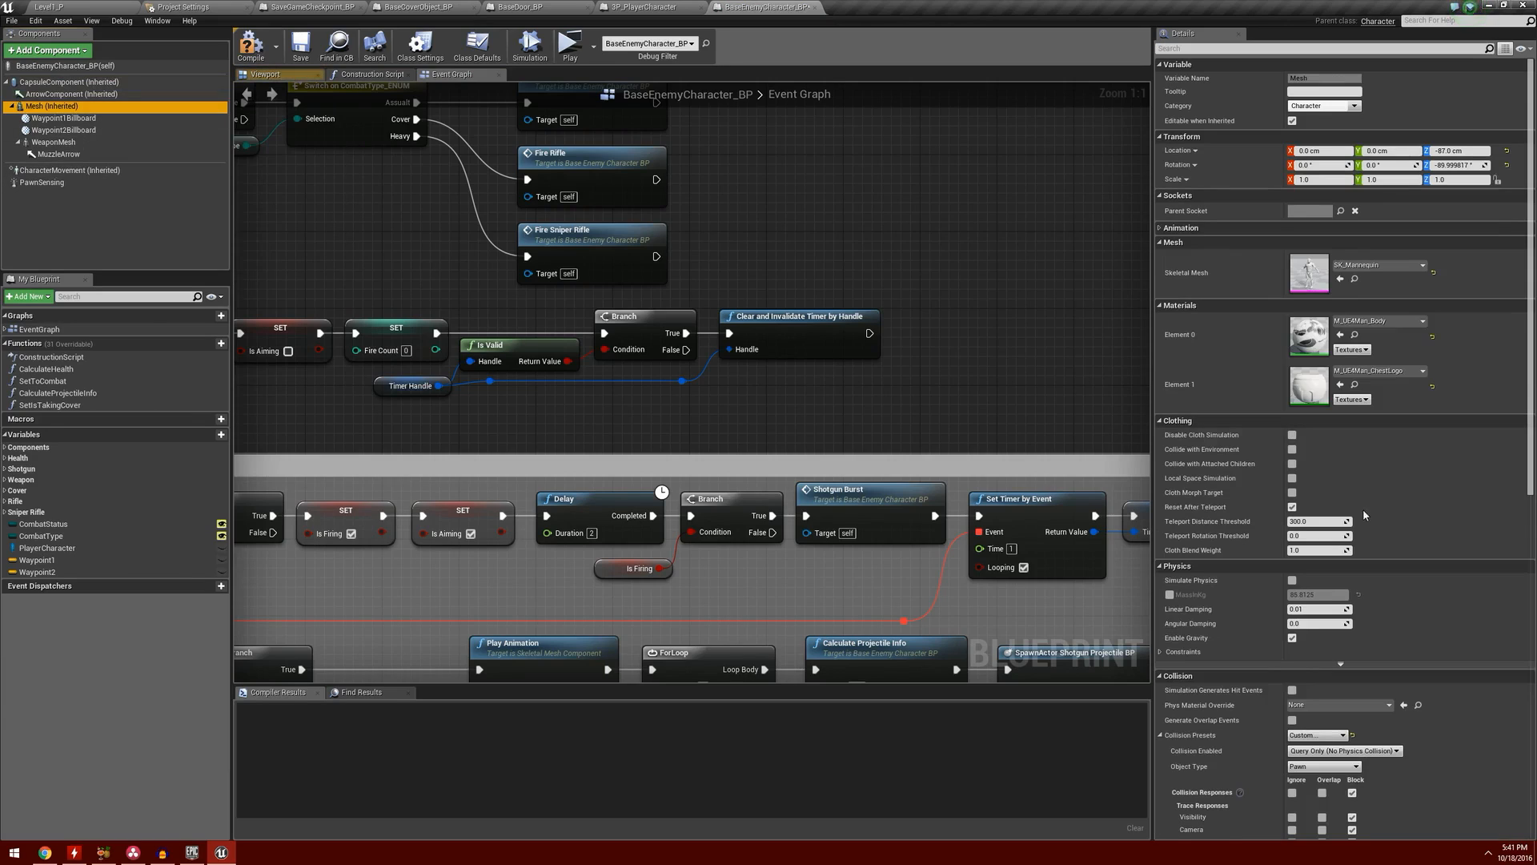
scroll(1417, 569, "down", 2)
left_click(1342, 659)
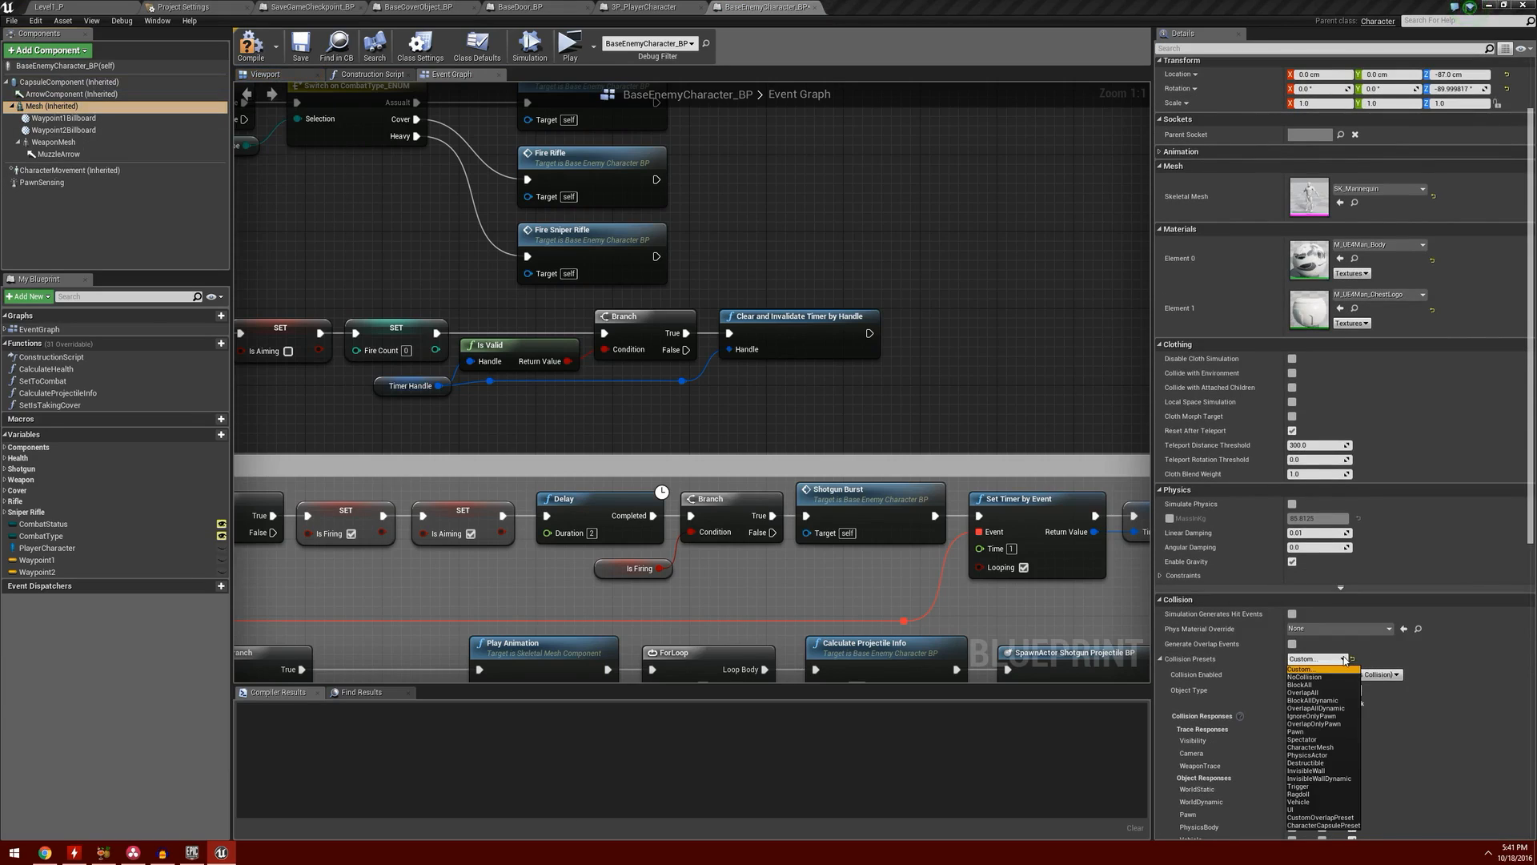
left_click(1328, 747)
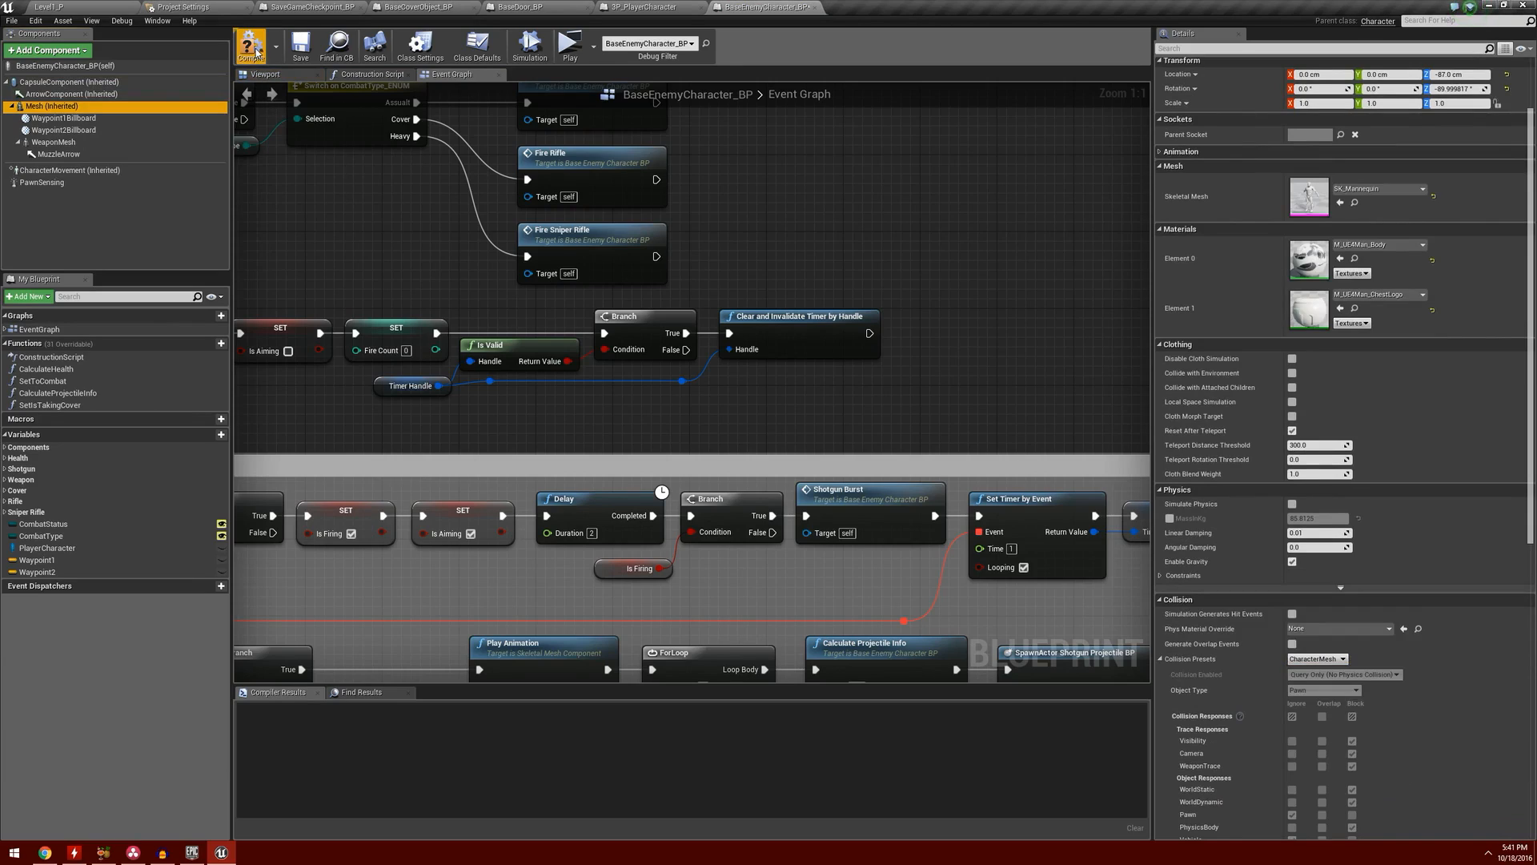
left_click(299, 47)
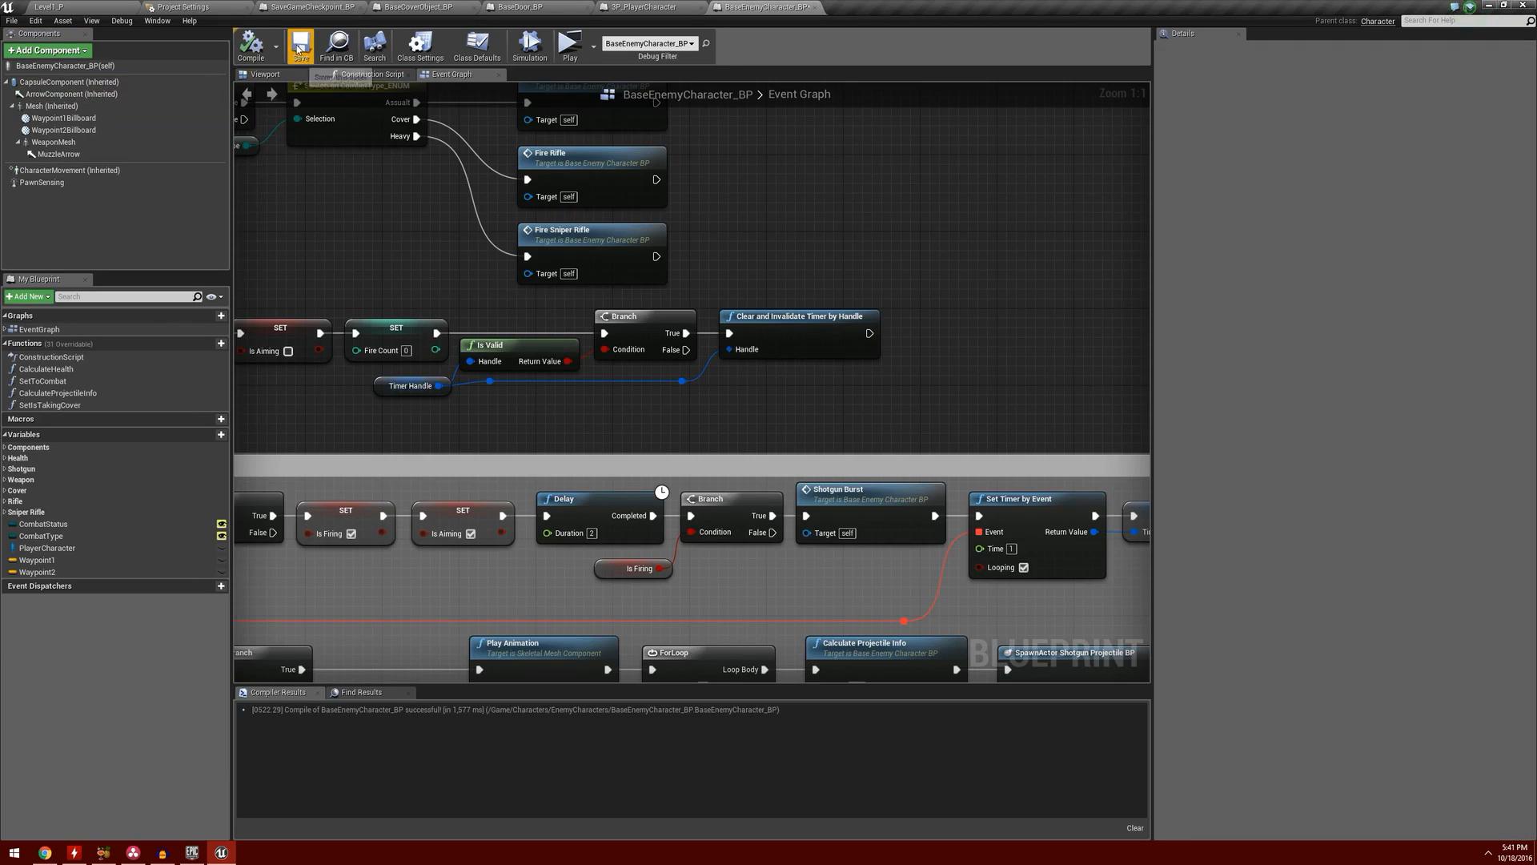
- Play the game in a preview window and walk the character forward through the corridor to test the collision setup
left_click(570, 47)
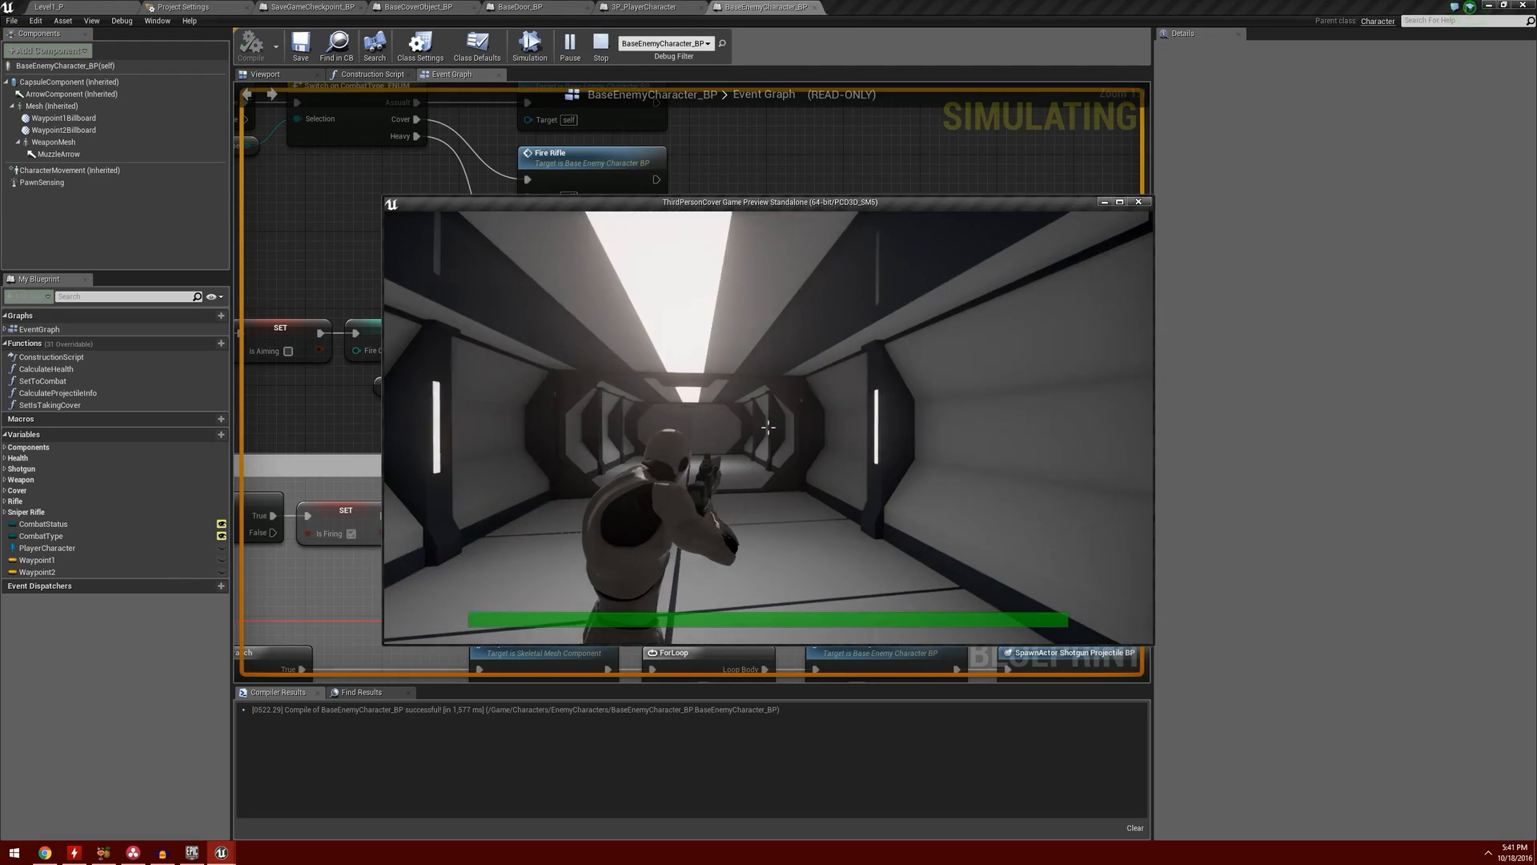
key("w")
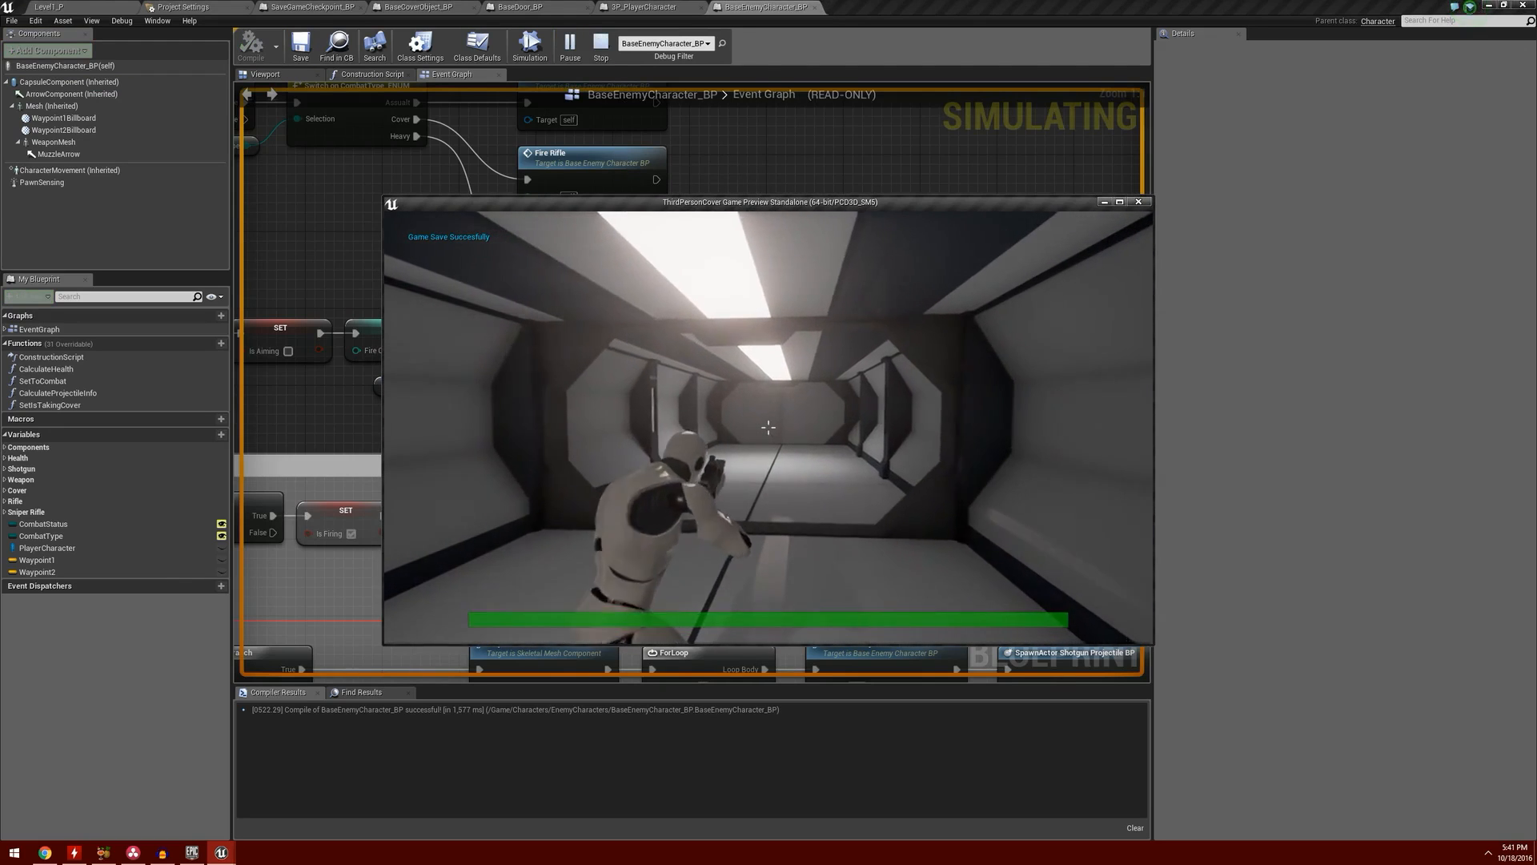
key("w")
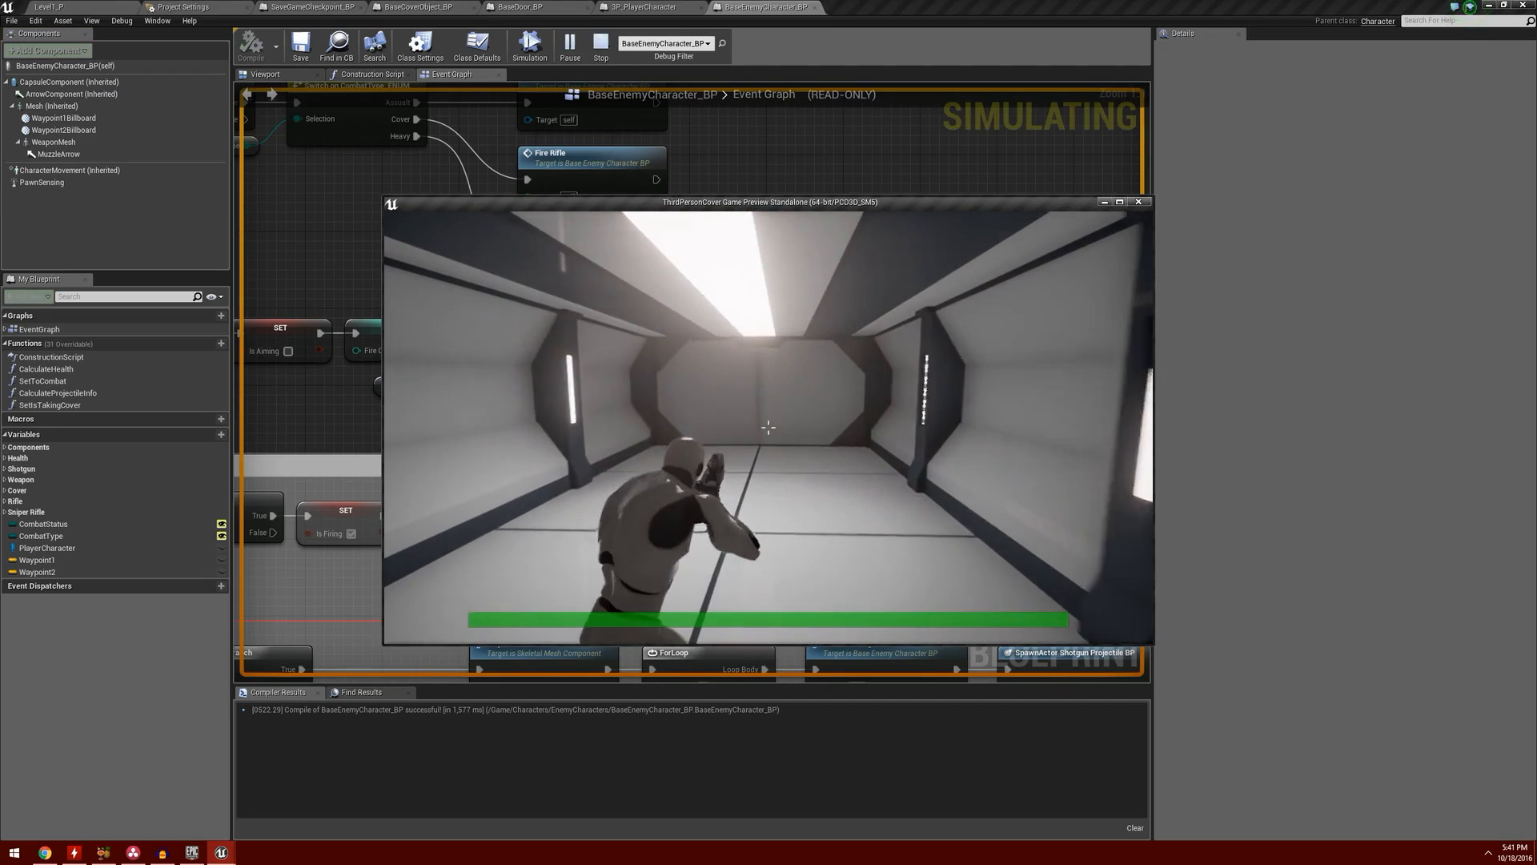